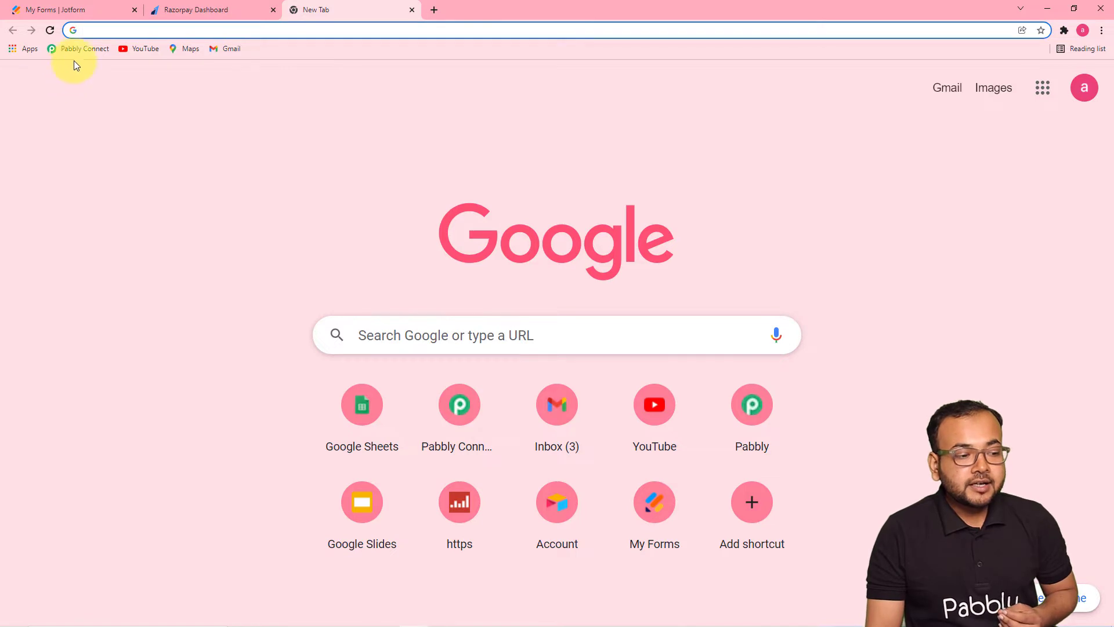
Create a Pabbly Connect workflow named "Send Payment Link Via Email on Form Submission Automtically" and collapse its trigger section
left_click(77, 50)
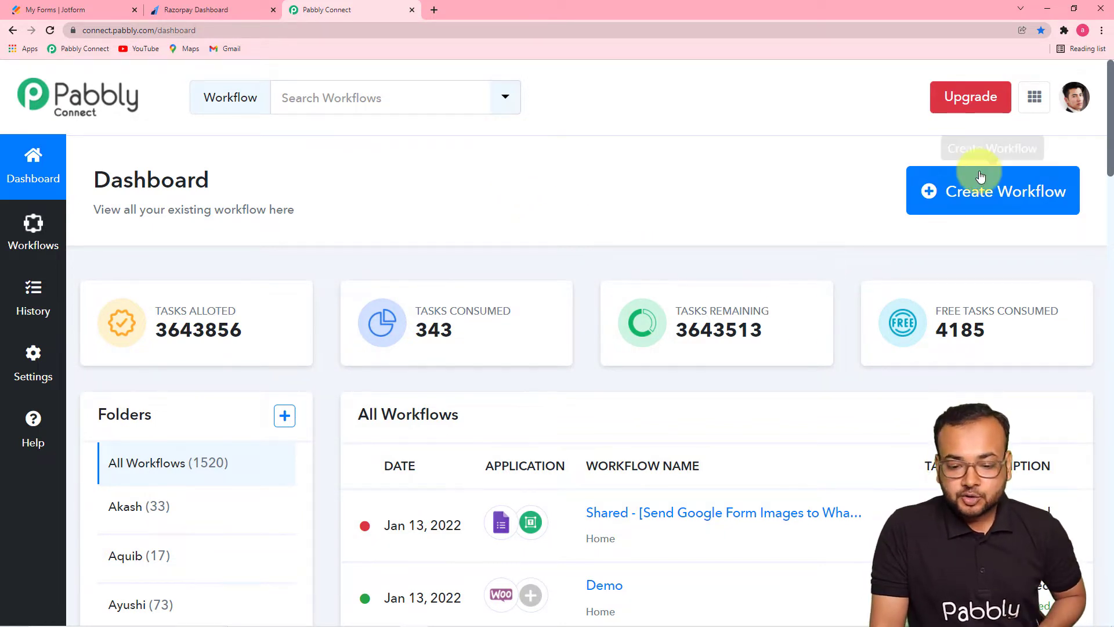
left_click(975, 197)
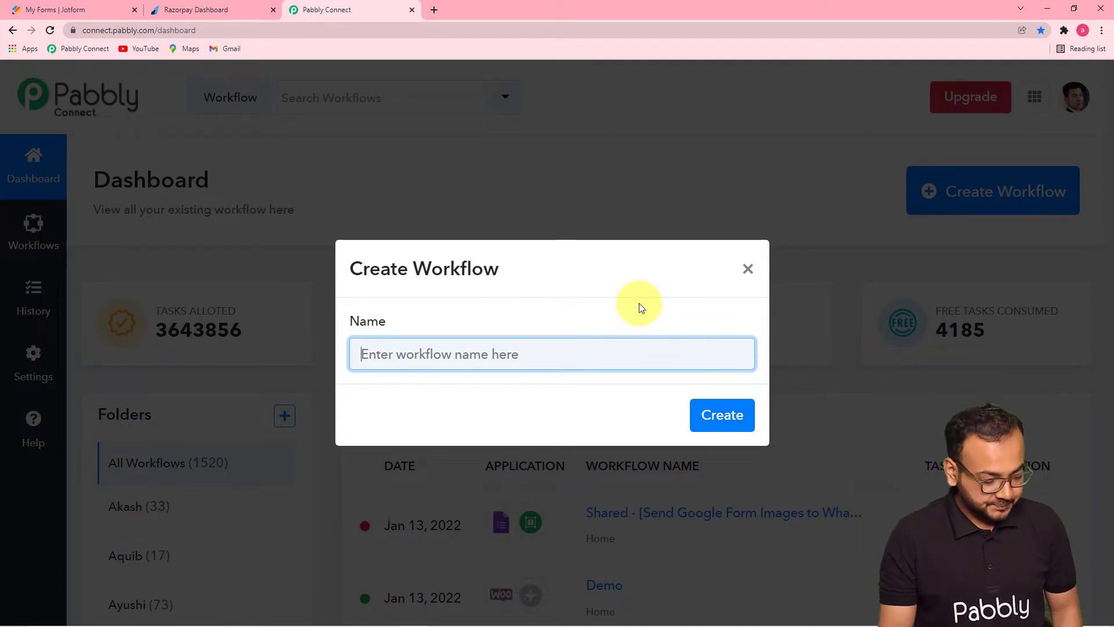
type("Send Payment Link Via Email on Form Submission Automtically")
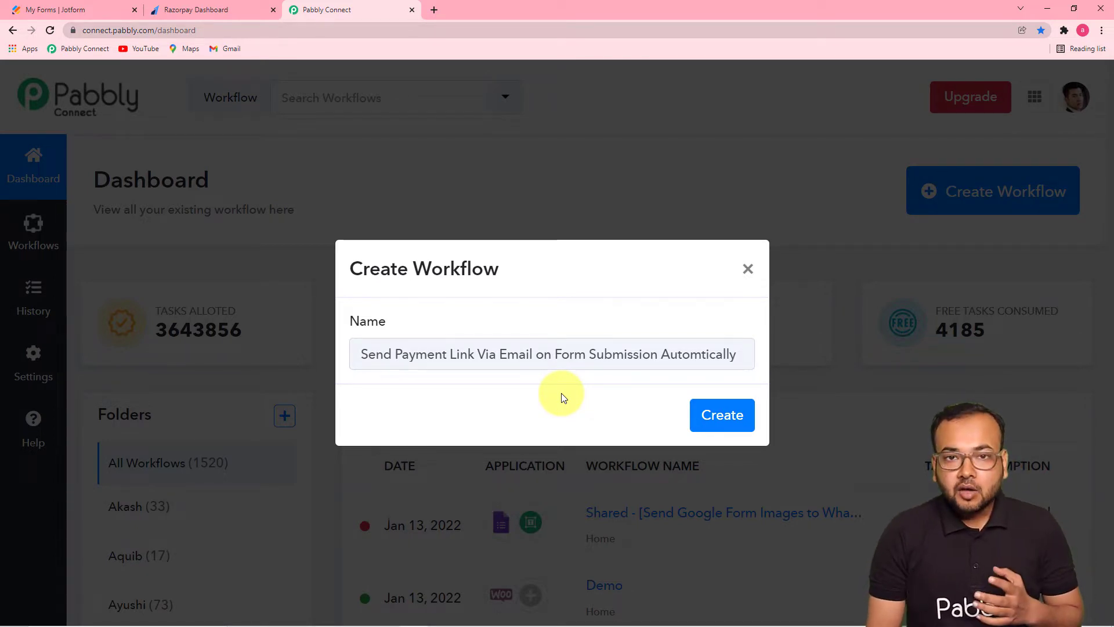
left_click(724, 419)
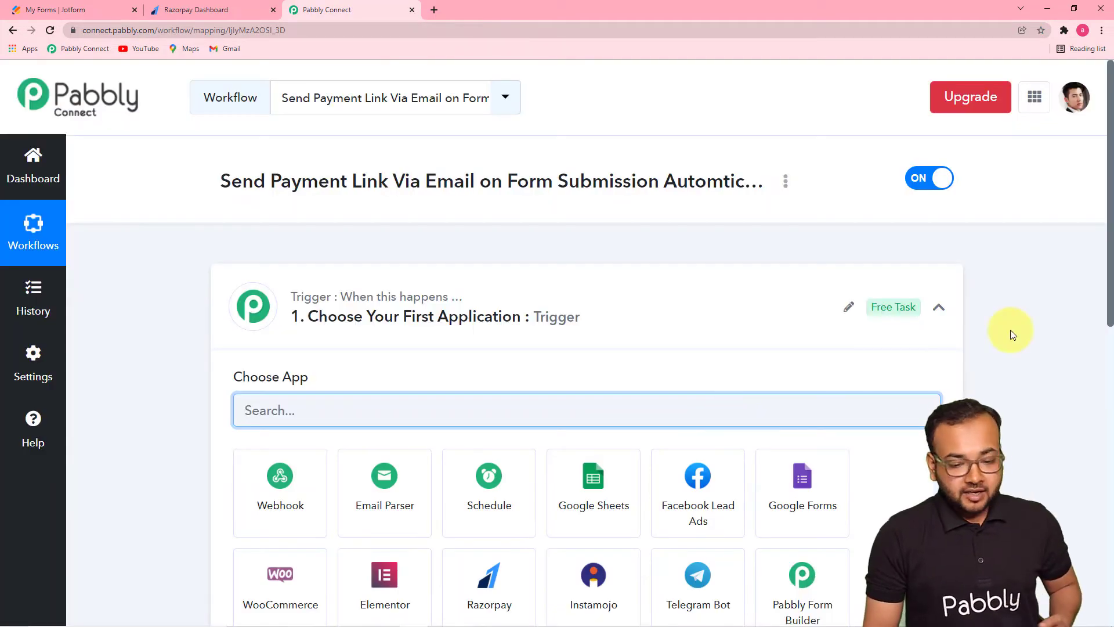
left_click(939, 307)
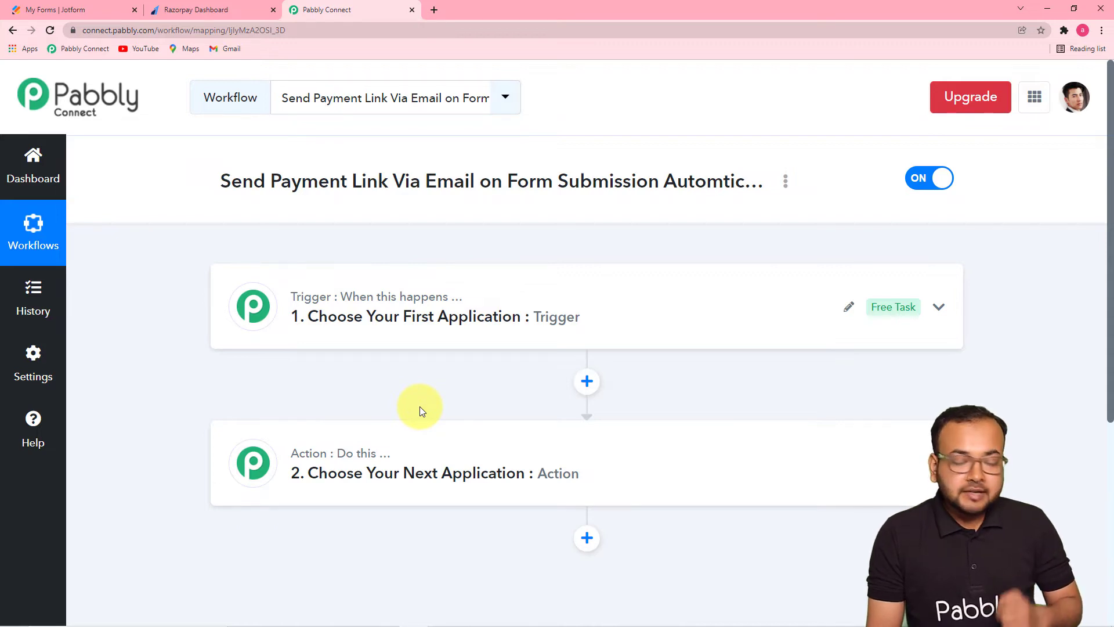
Switch to Jotform, view the Charity Donation Form, and examine its fields and currency options
left_click(75, 13)
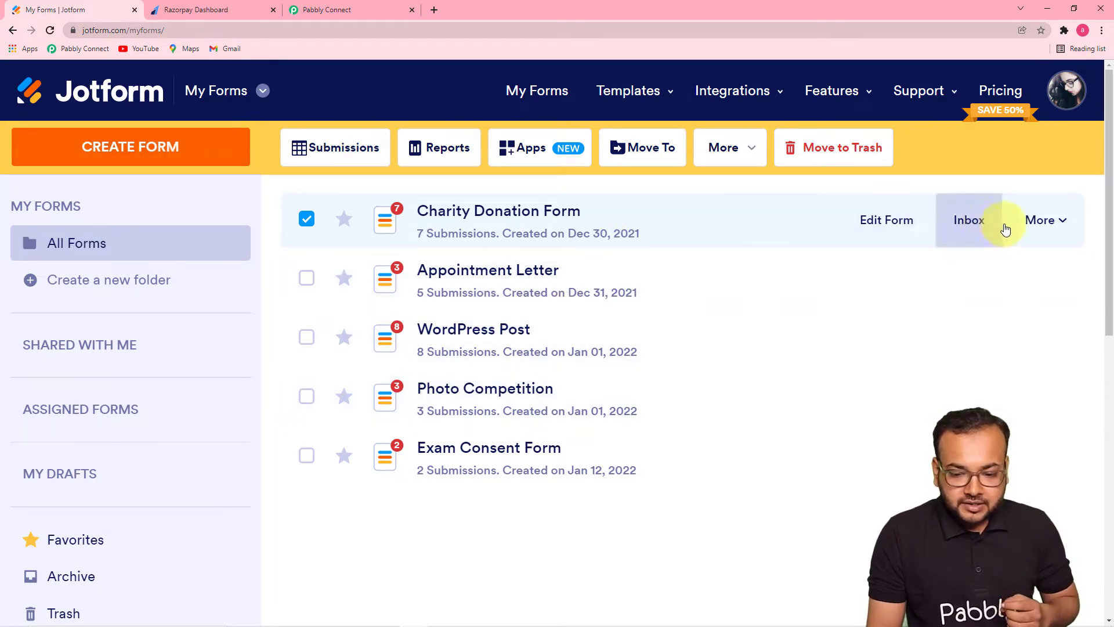
left_click(1039, 223)
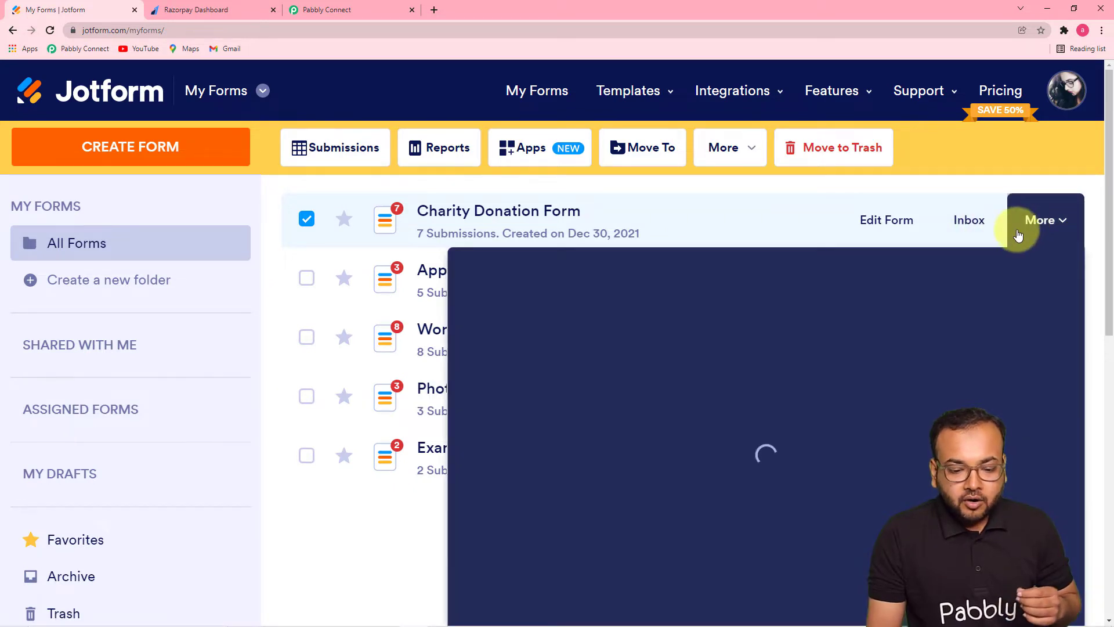
left_click(916, 321)
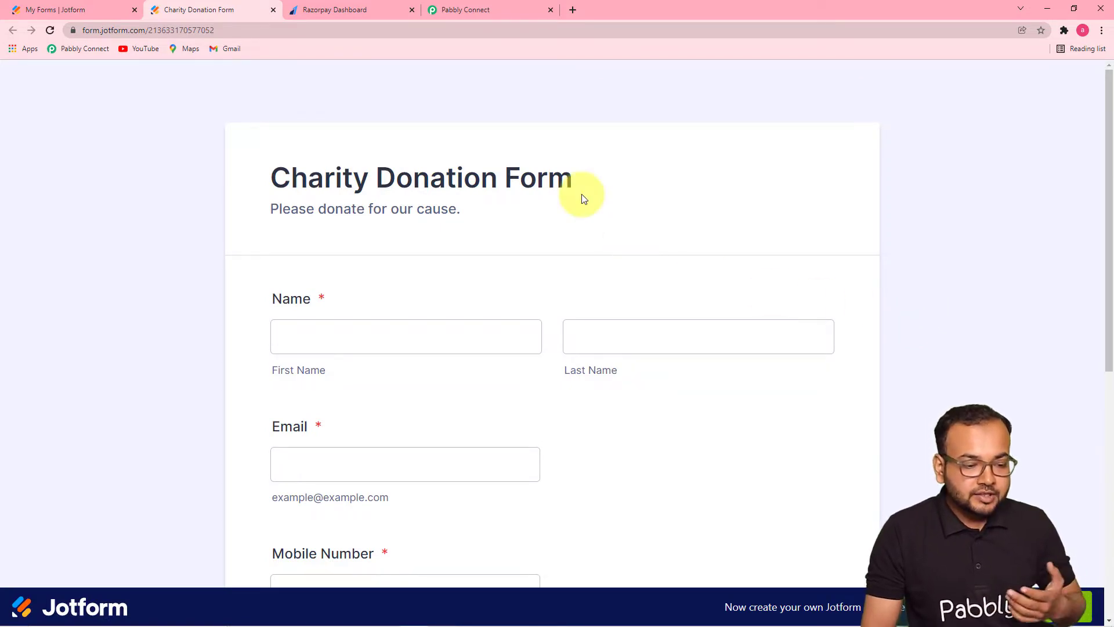
scroll(580, 194, "down", 3)
scroll(580, 194, "down", 5)
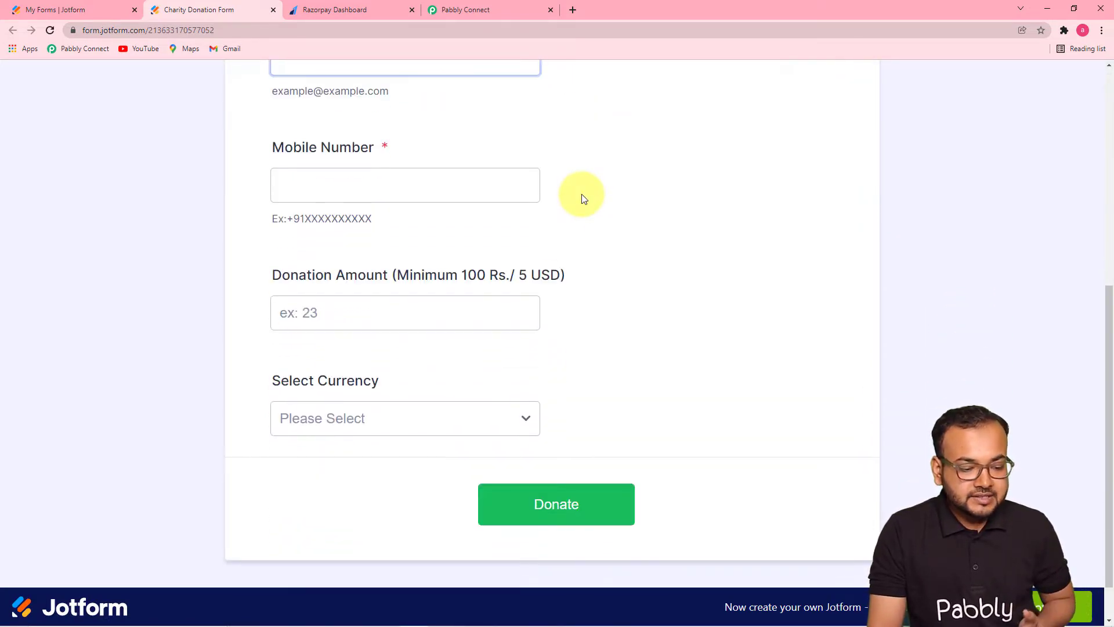
left_click(526, 418)
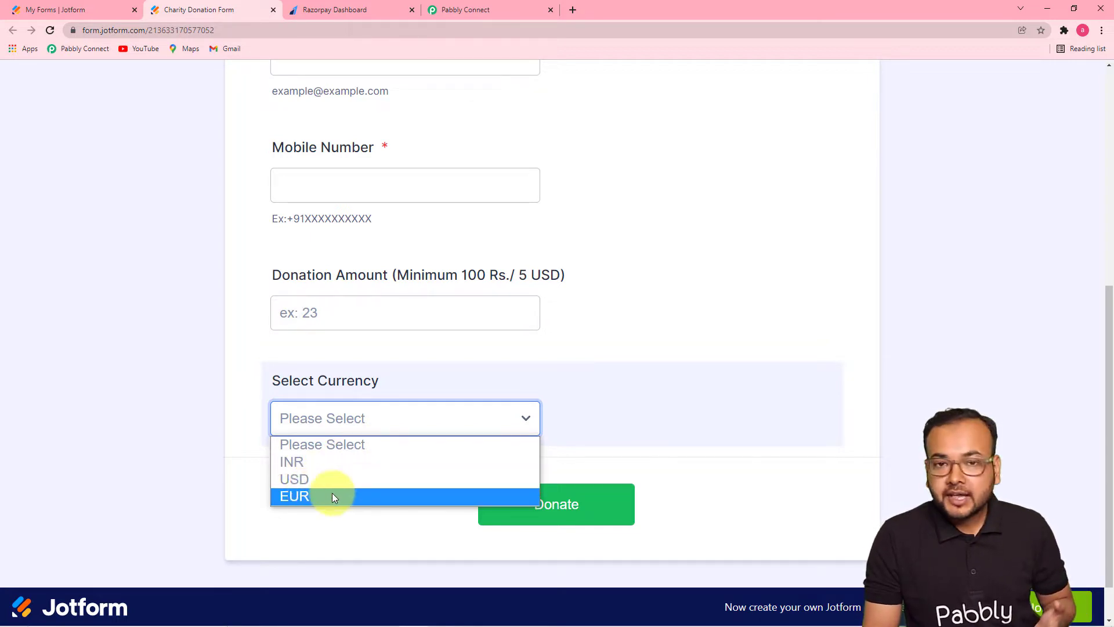
Return to the Pabbly Connect workflow and choose JotForm as the trigger application
left_click(458, 9)
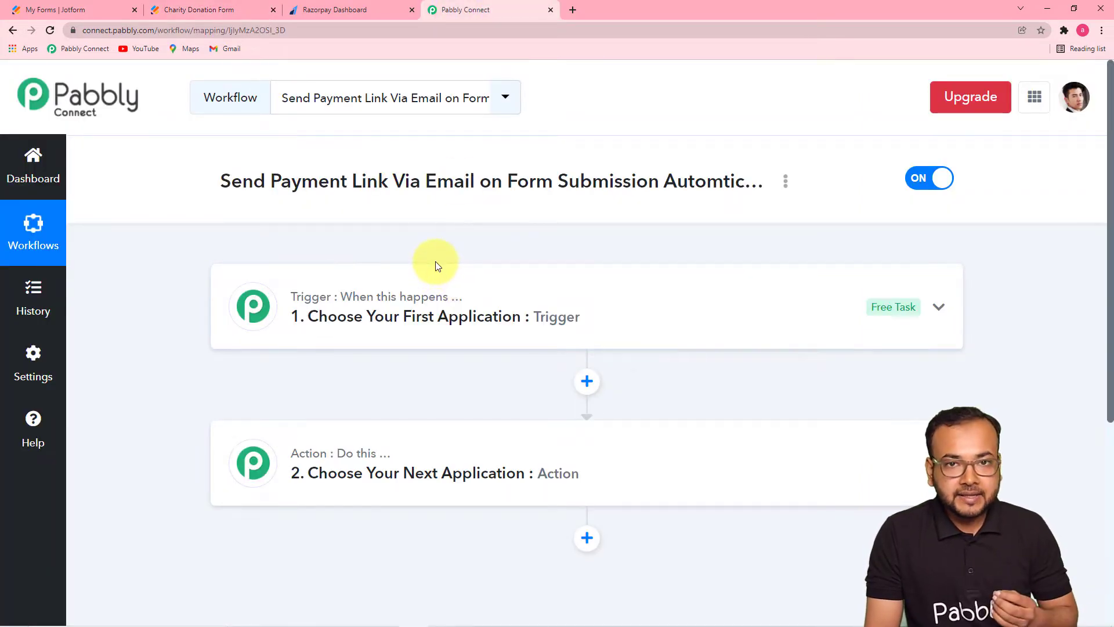
left_click(431, 321)
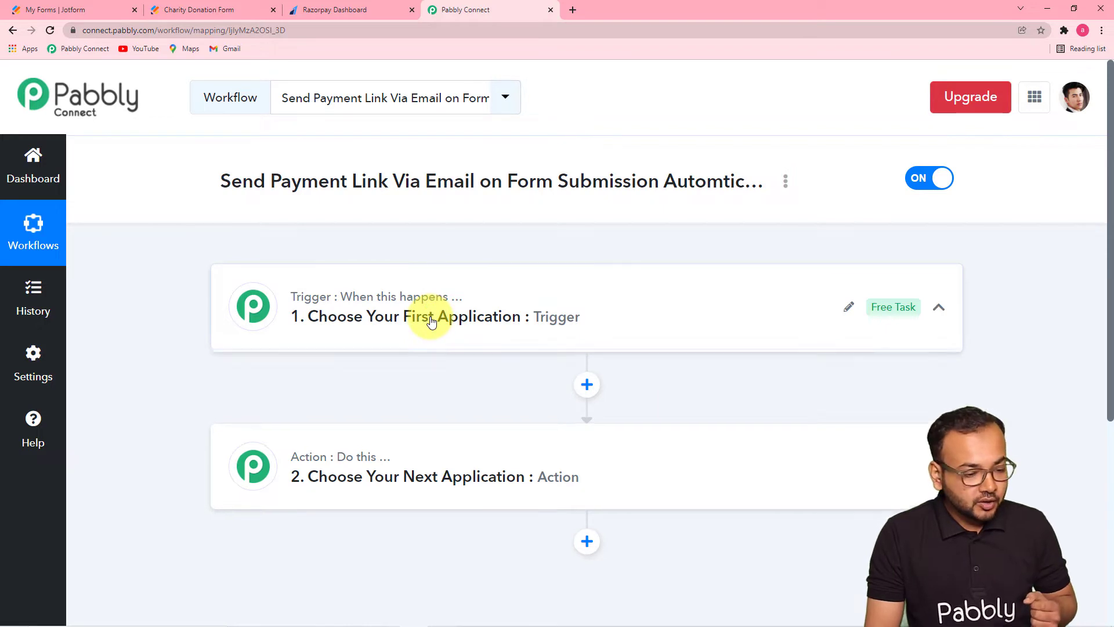
scroll(196, 260, "down", 1)
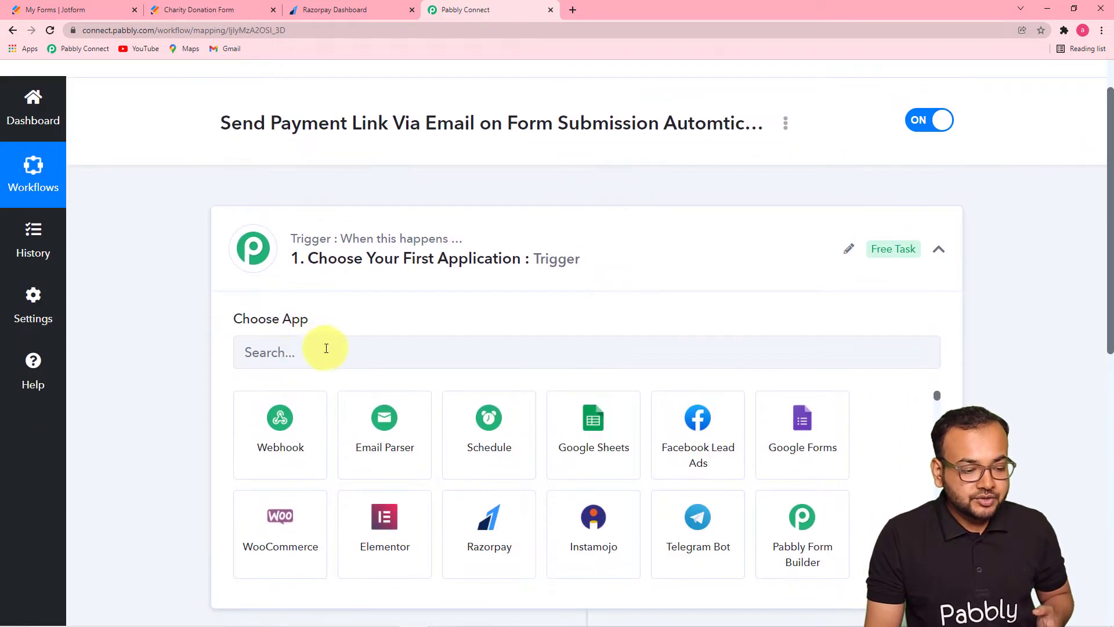
left_click(357, 360)
type("jot")
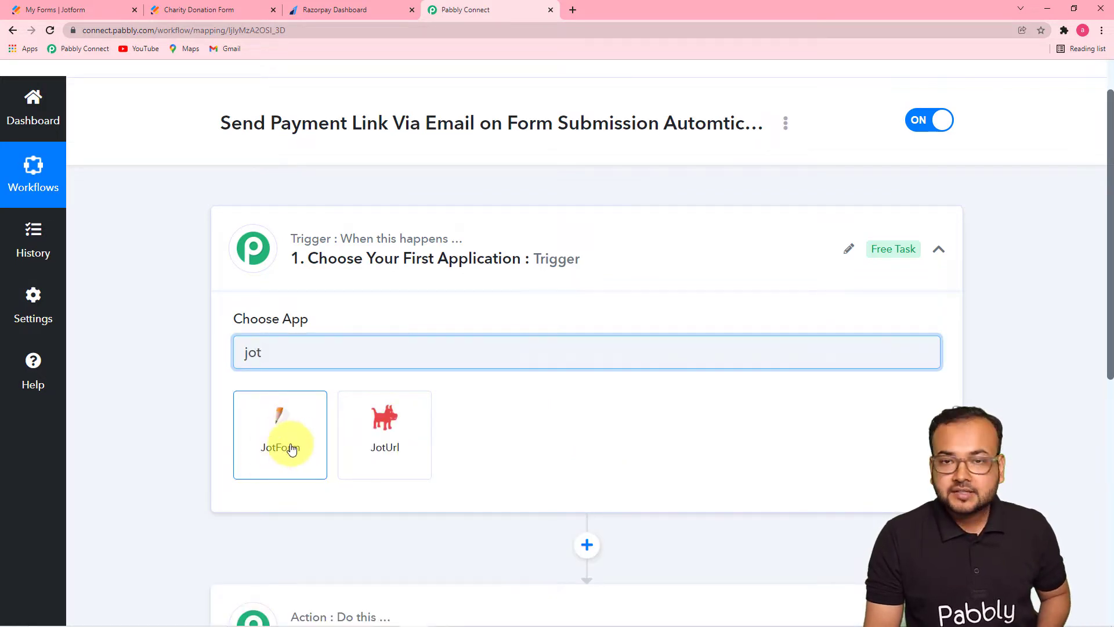
left_click(292, 448)
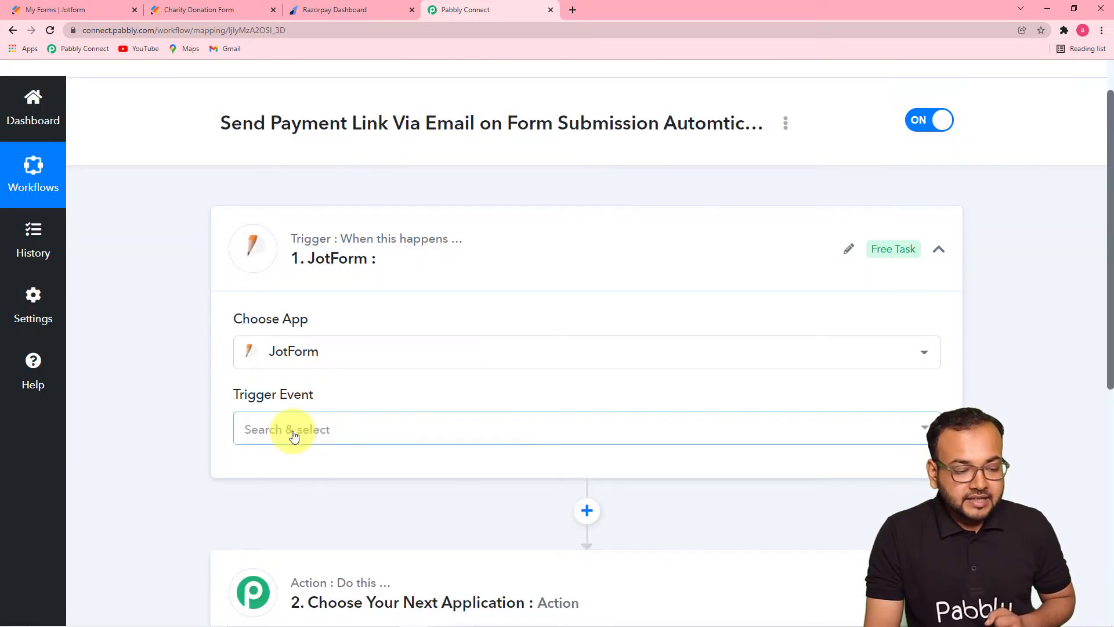
Set the JotForm trigger event to New Response and copy the webhook URL
scroll(292, 435, "down", 4)
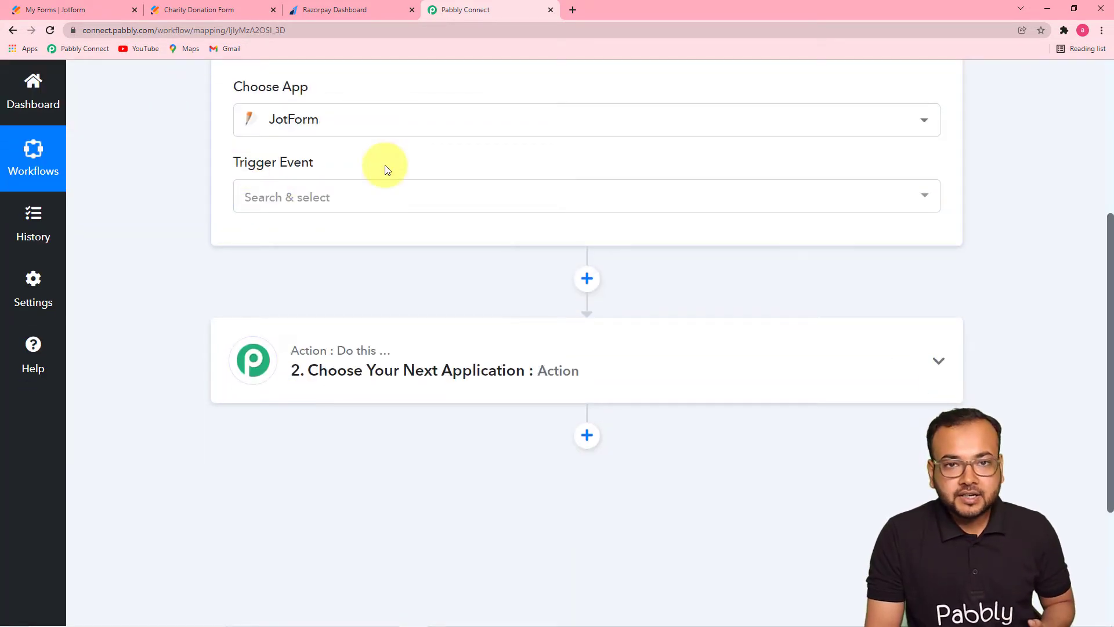
left_click(405, 197)
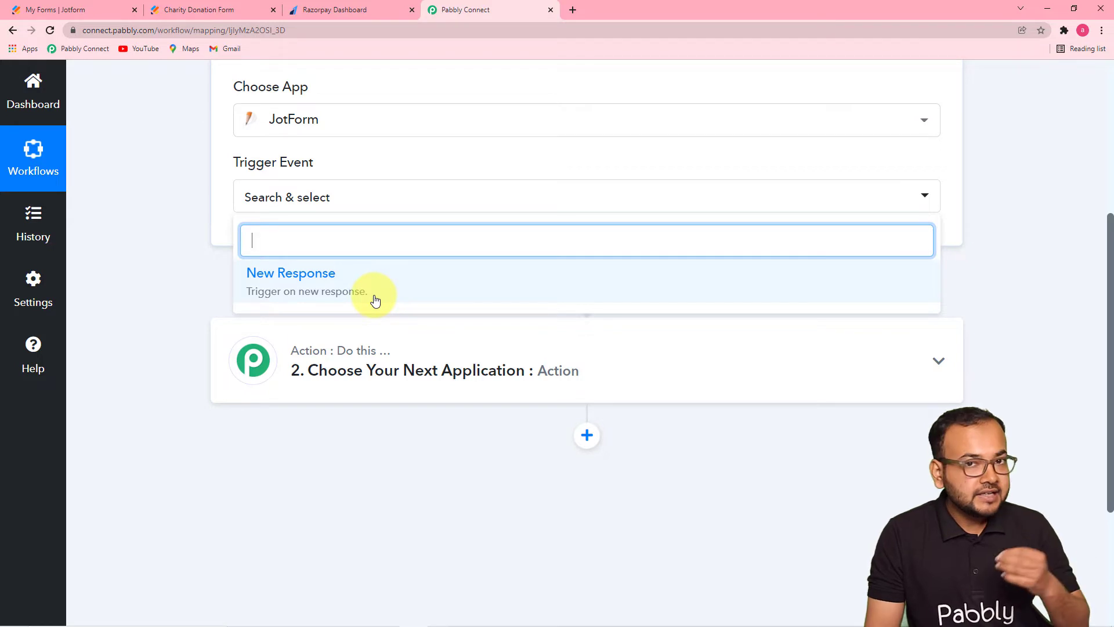
left_click(319, 288)
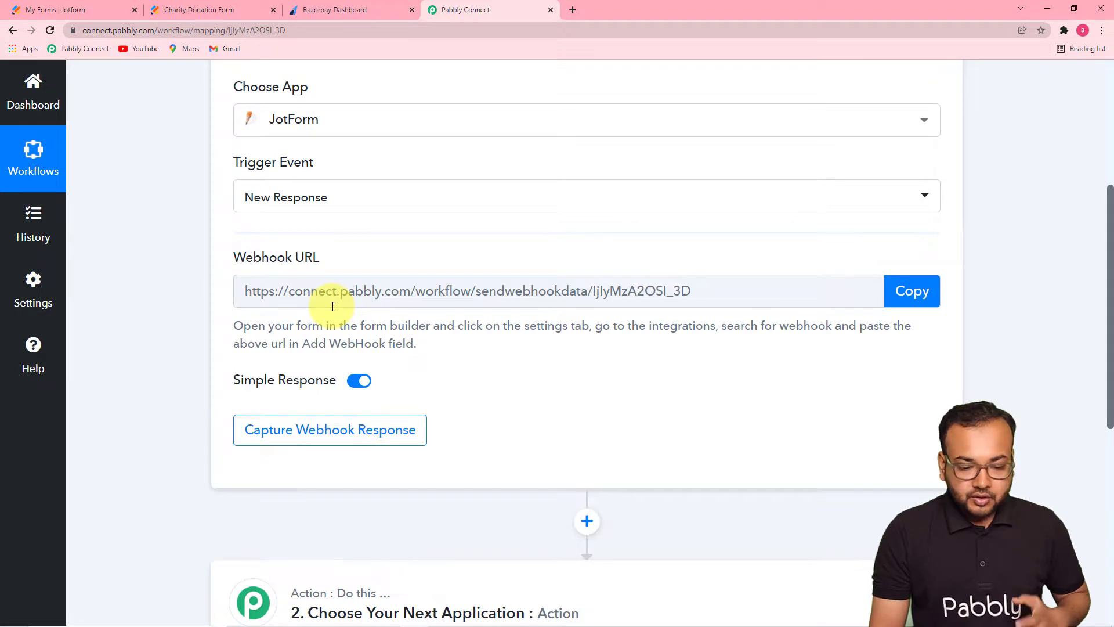
left_click(912, 301)
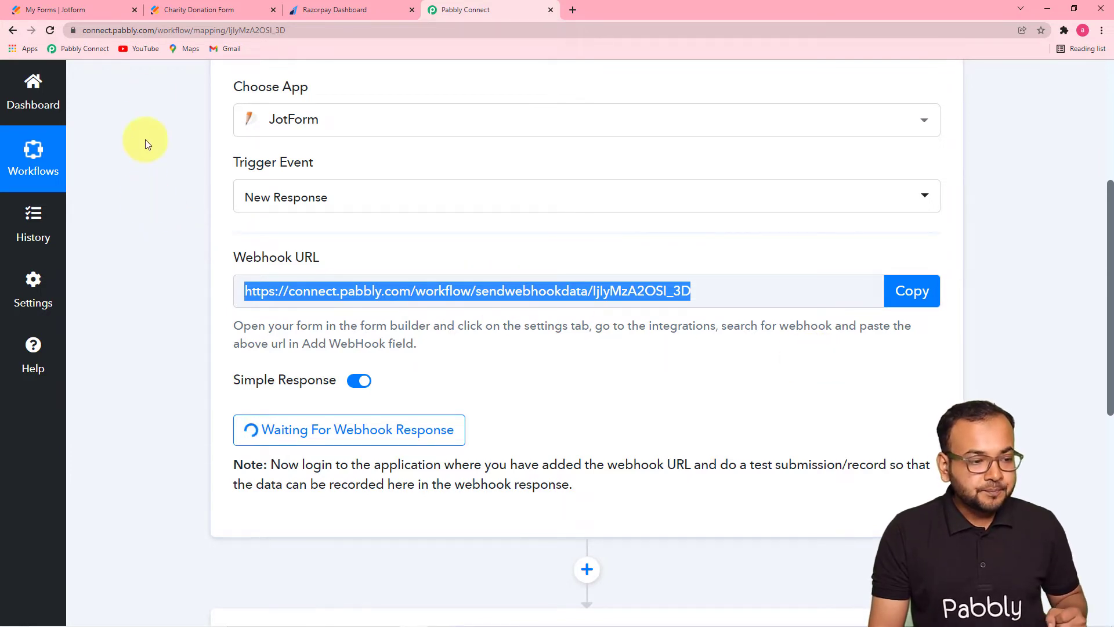
Switch to Jotform and remove the existing WebHooks integration from the Charity Donation Form's settings
left_click(165, 14)
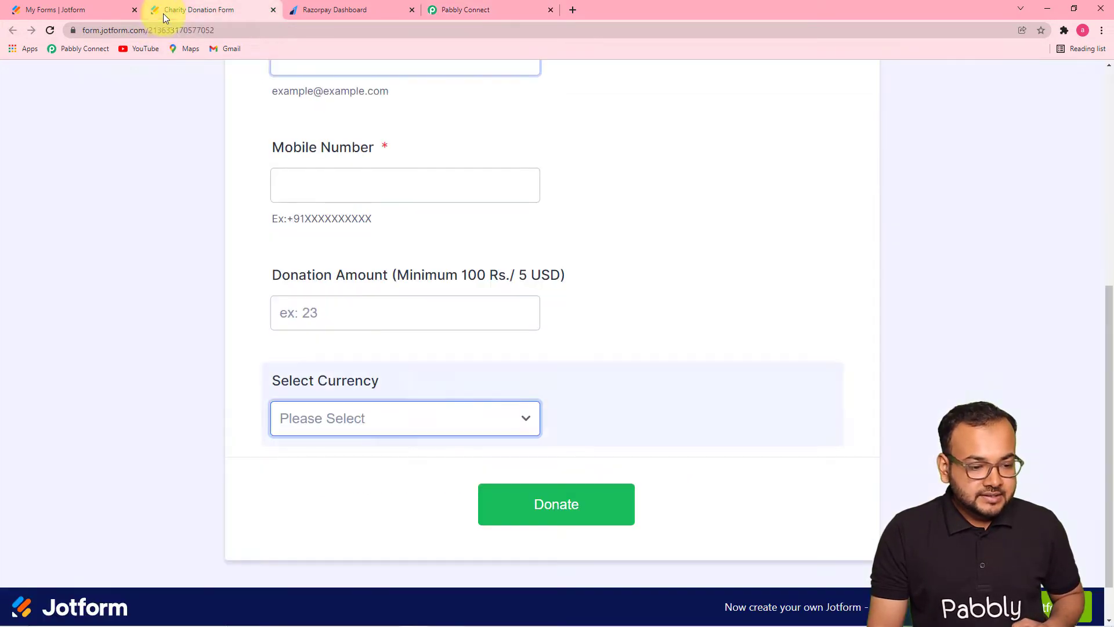
left_click(85, 10)
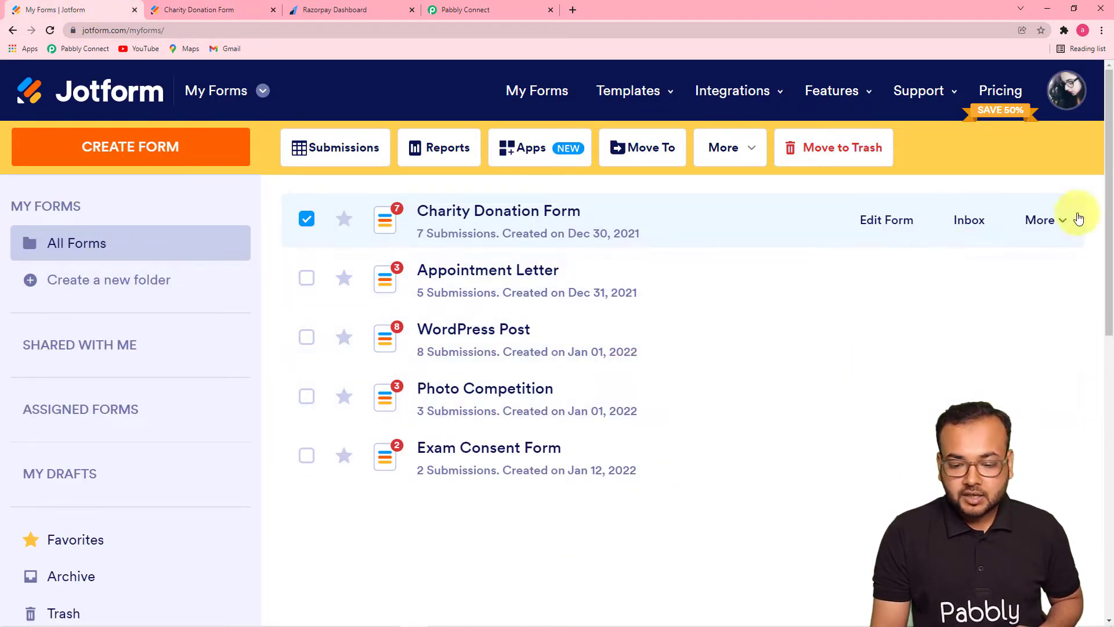
left_click(1043, 221)
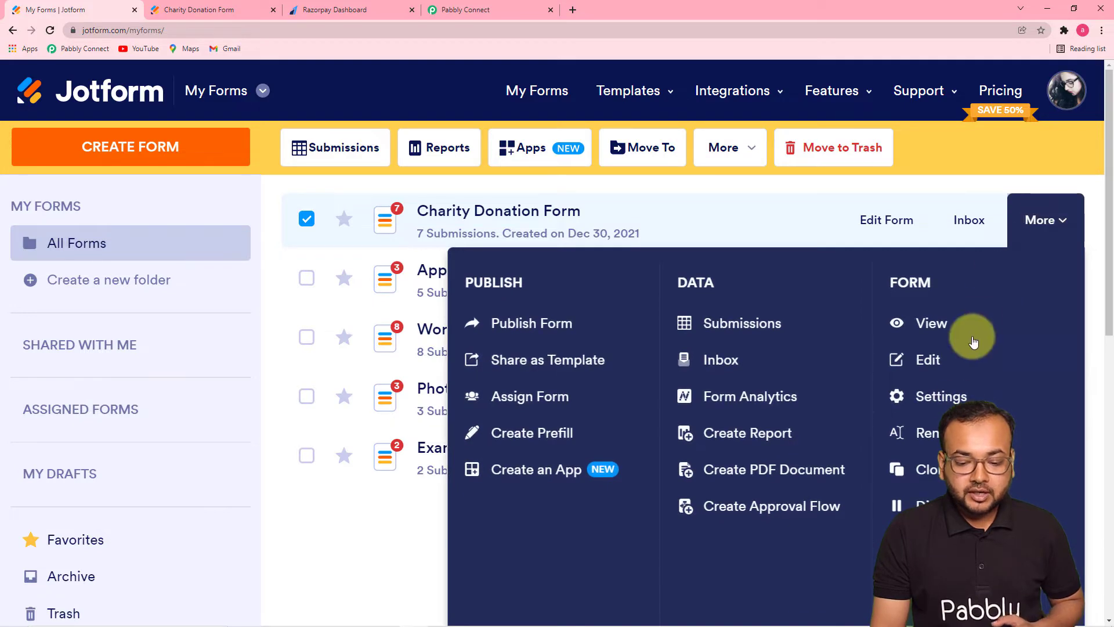
left_click(944, 399)
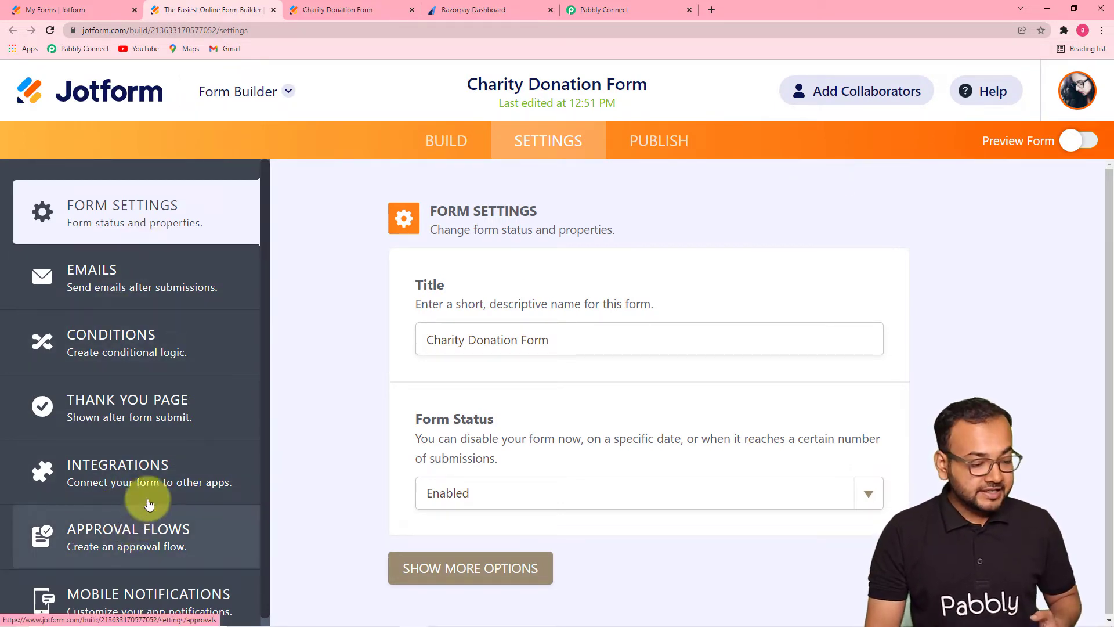
left_click(124, 480)
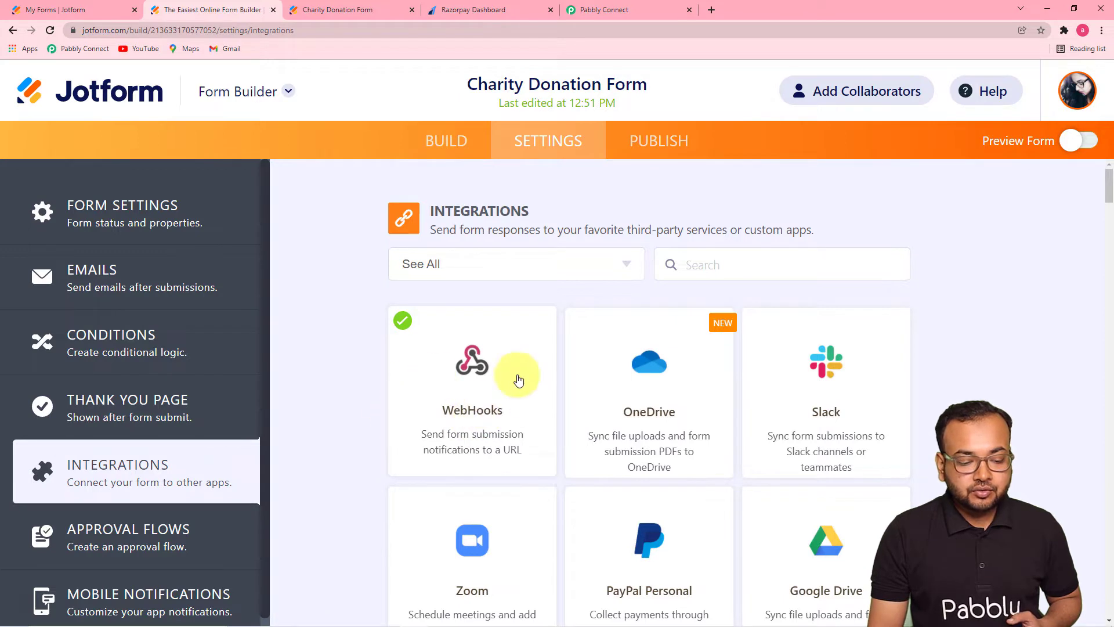
left_click(481, 448)
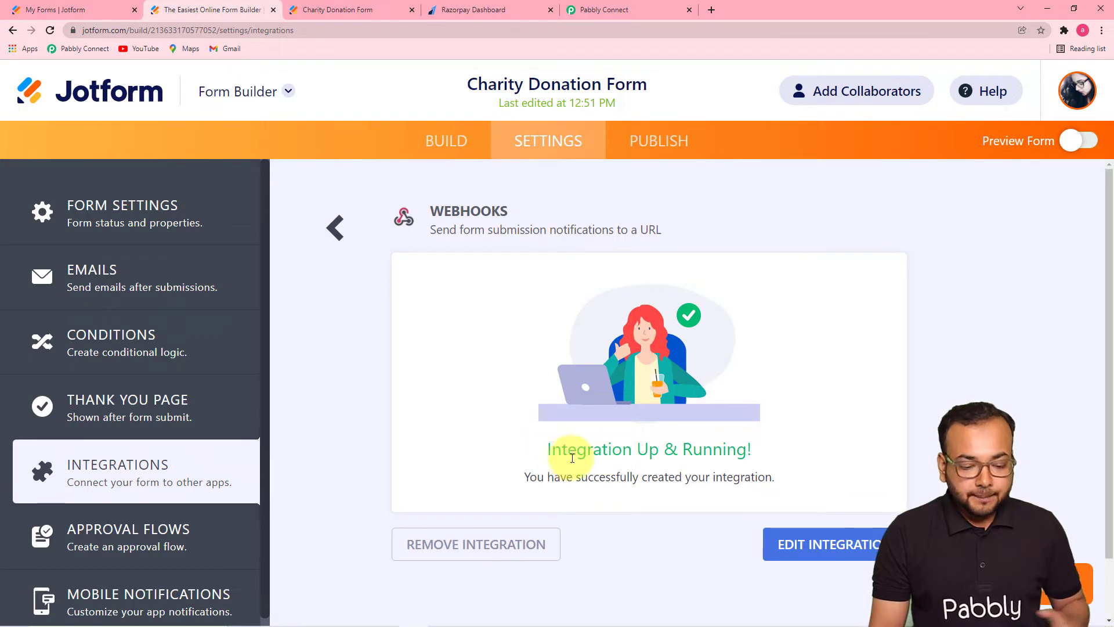
left_click(504, 544)
left_click(630, 426)
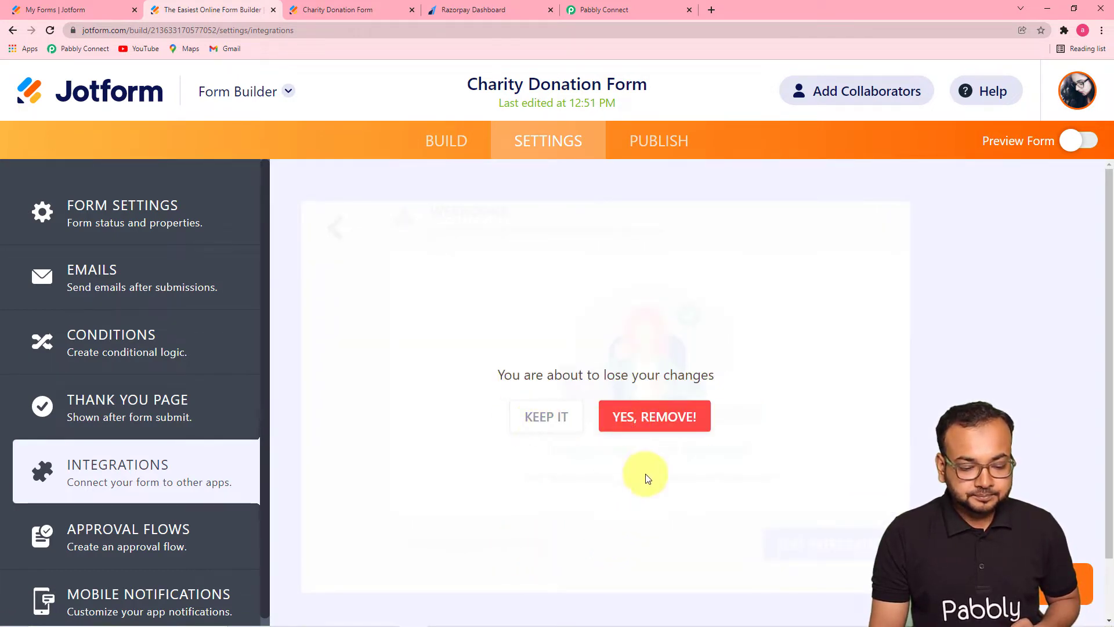
Find the WebHooks integration by searching for "web", open it, and clear the default text from its Add WebHook field
left_click(729, 268)
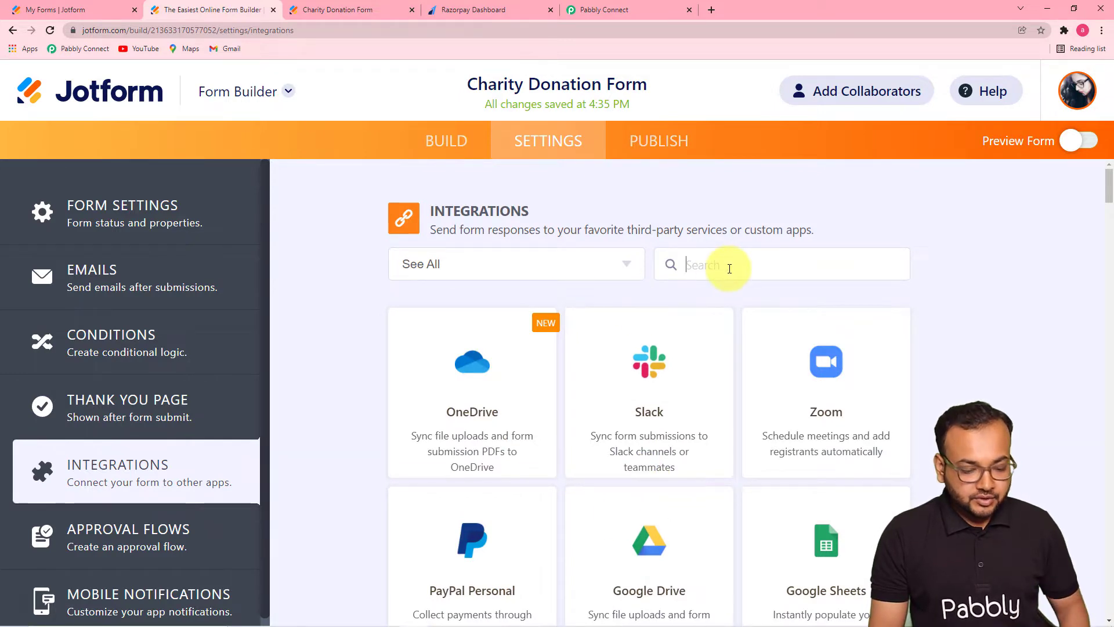
type("web")
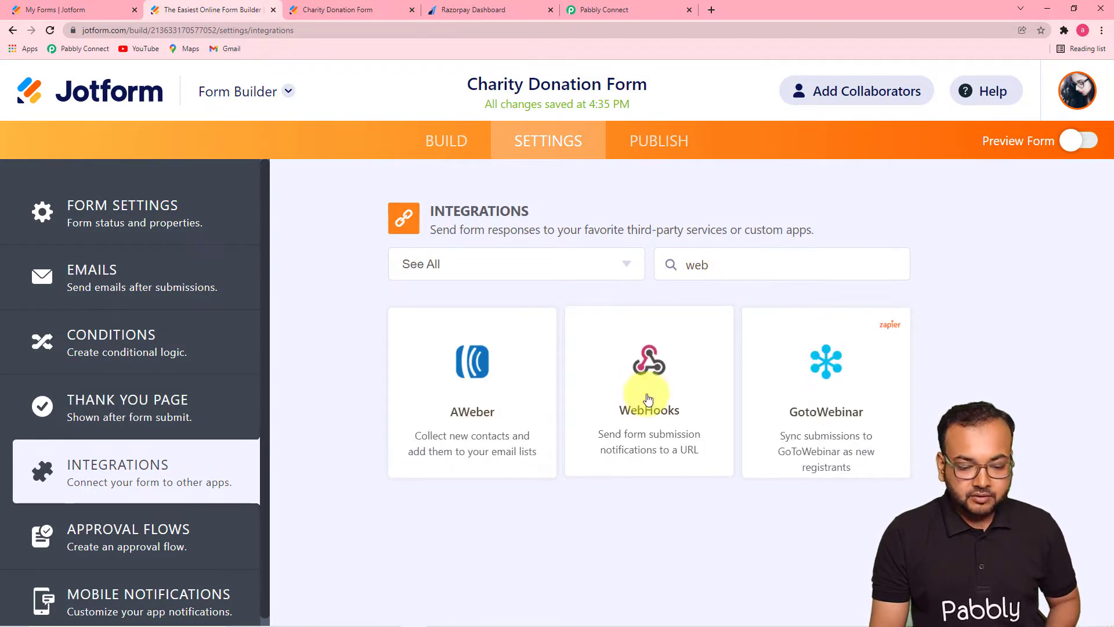
left_click(648, 399)
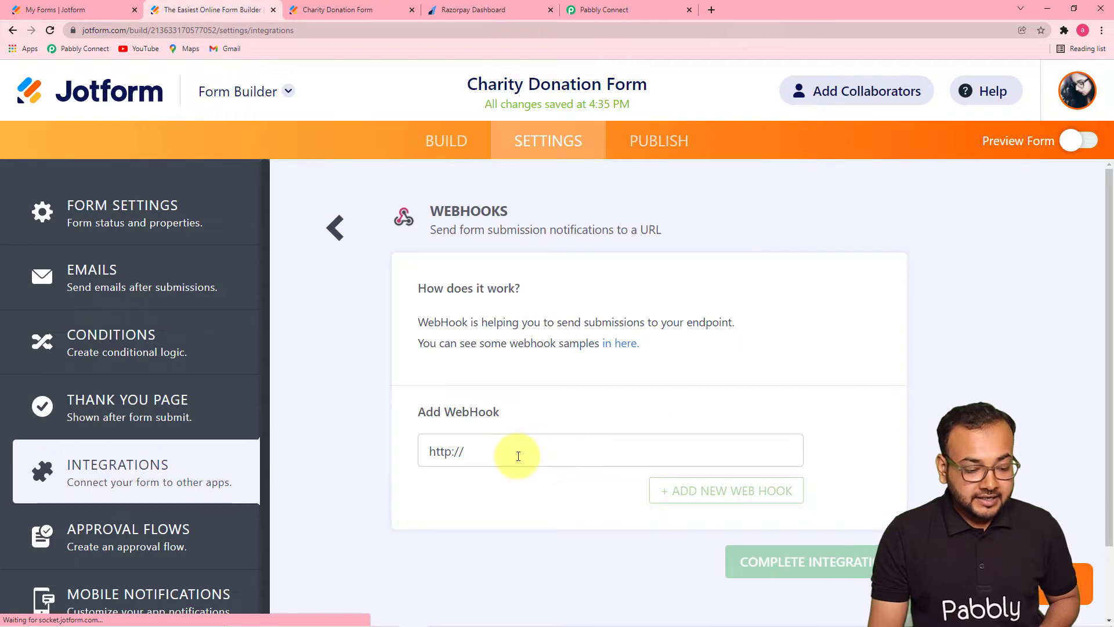
left_click_drag(515, 455, 381, 458)
key("BackSpace")
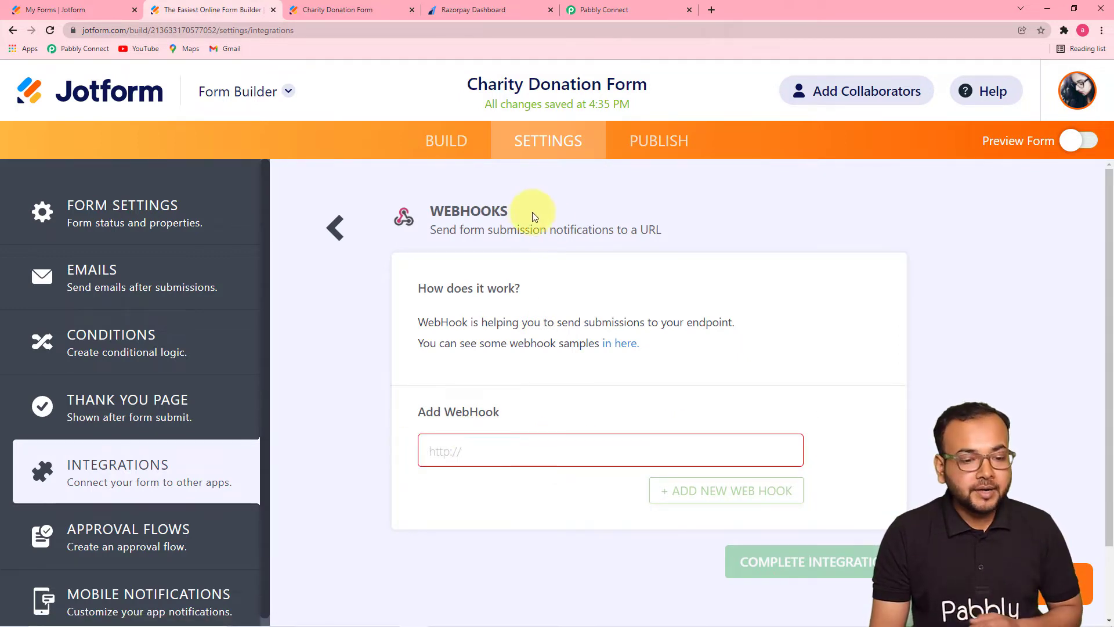
Copy the webhook URL from Pabbly Connect again and paste it into Jotform's Add WebHook field
left_click(597, 11)
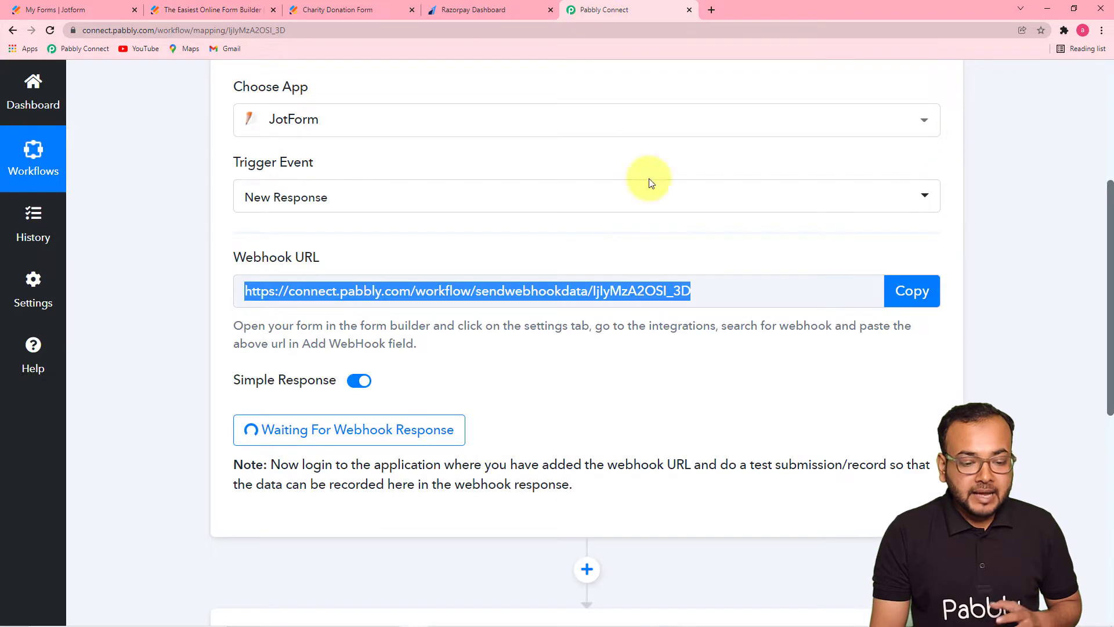
left_click(912, 290)
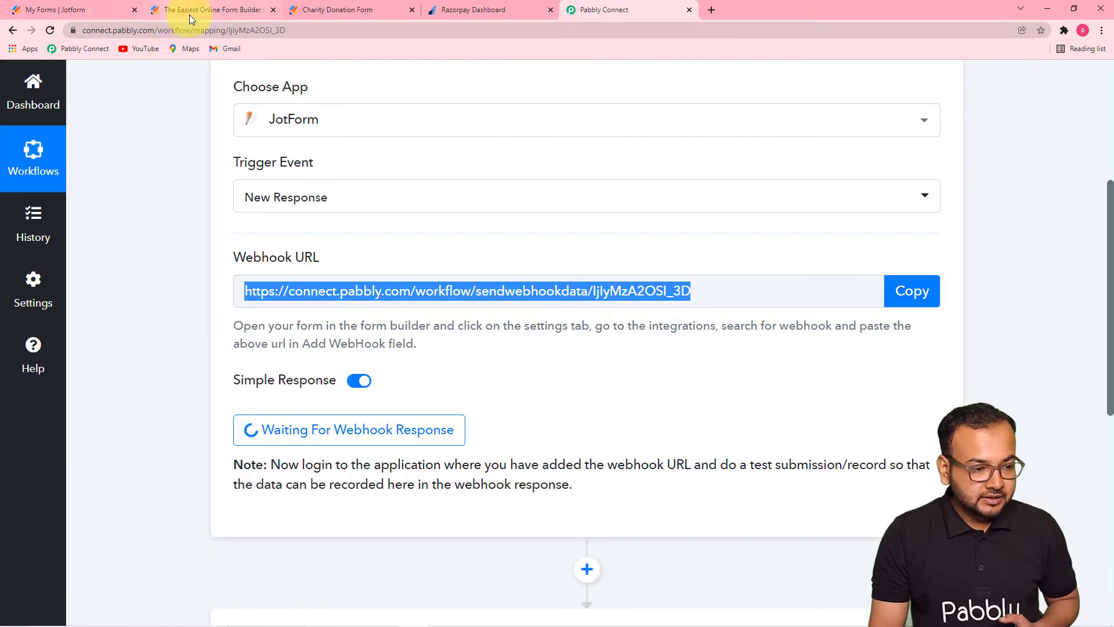
left_click(189, 12)
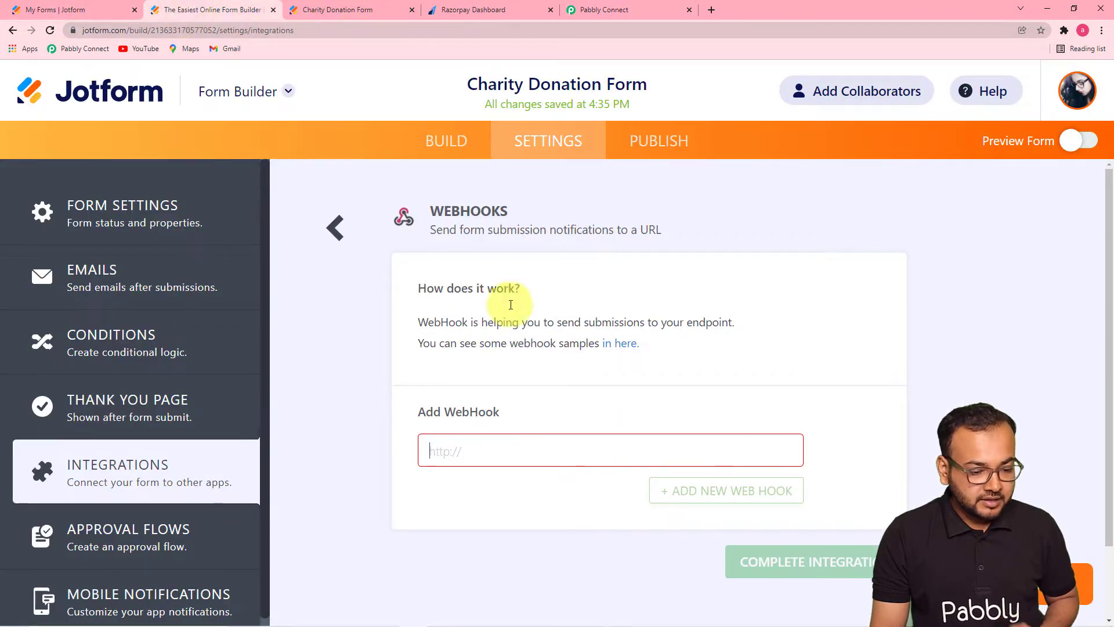
left_click(442, 451)
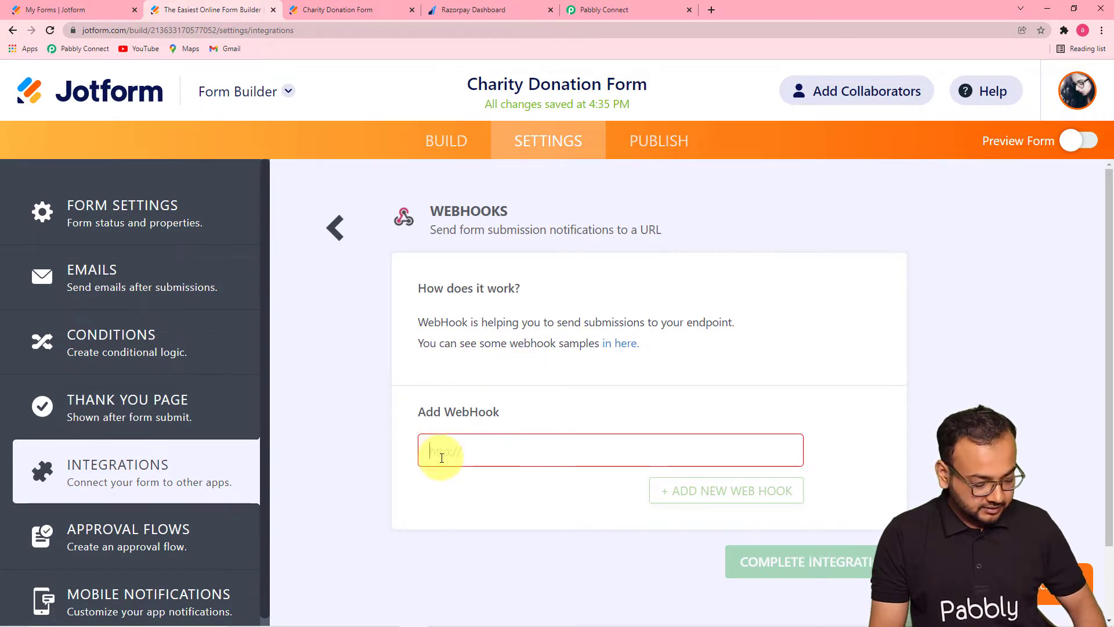
key("ctrl+v")
left_click(466, 479)
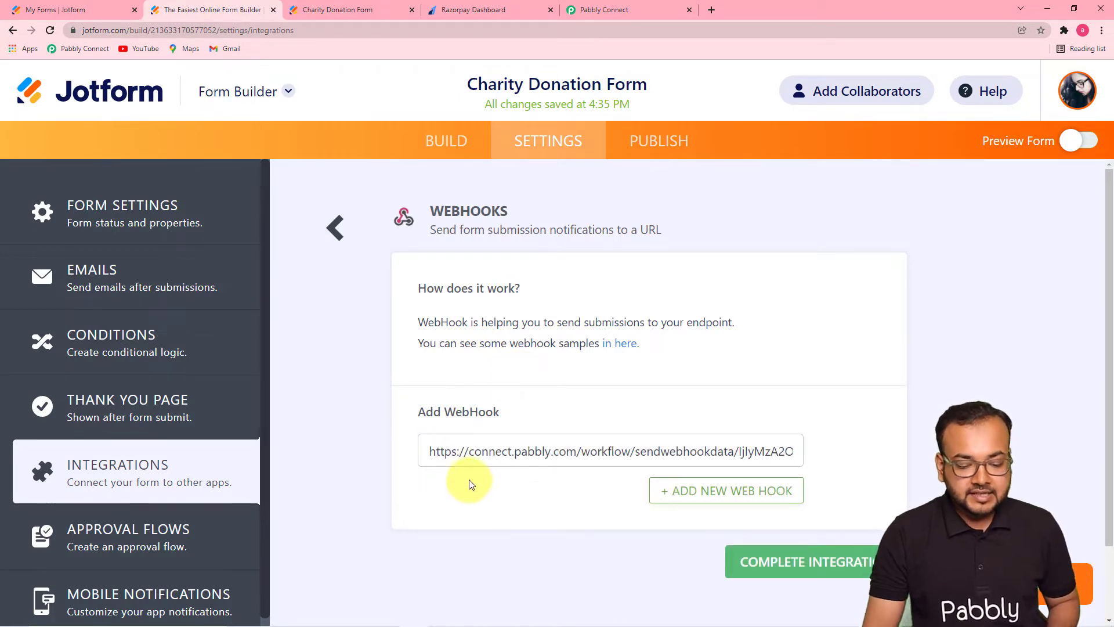
Complete the WebHooks integration in Jotform and switch to Pabbly Connect to check the trigger's webhook response status
left_click(830, 565)
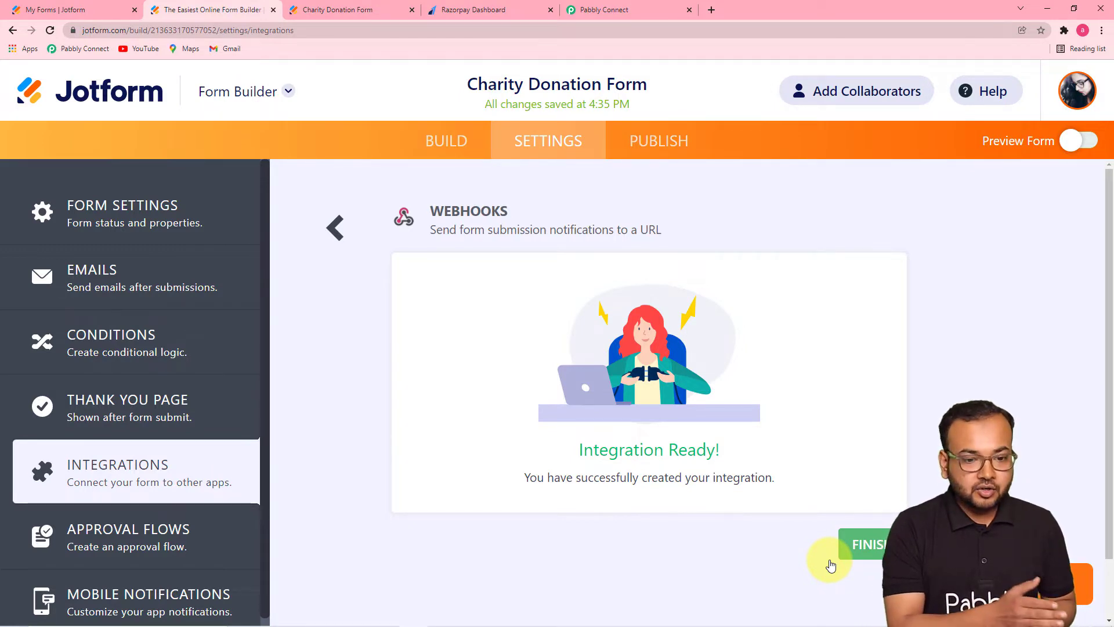
left_click(609, 10)
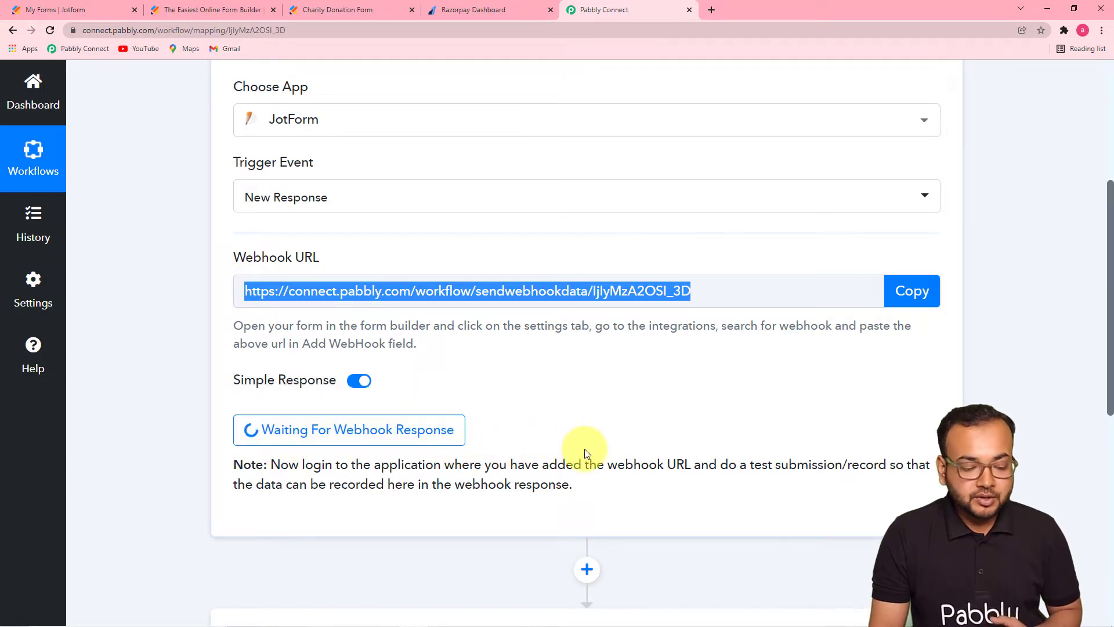
scroll(583, 448, "down", 3)
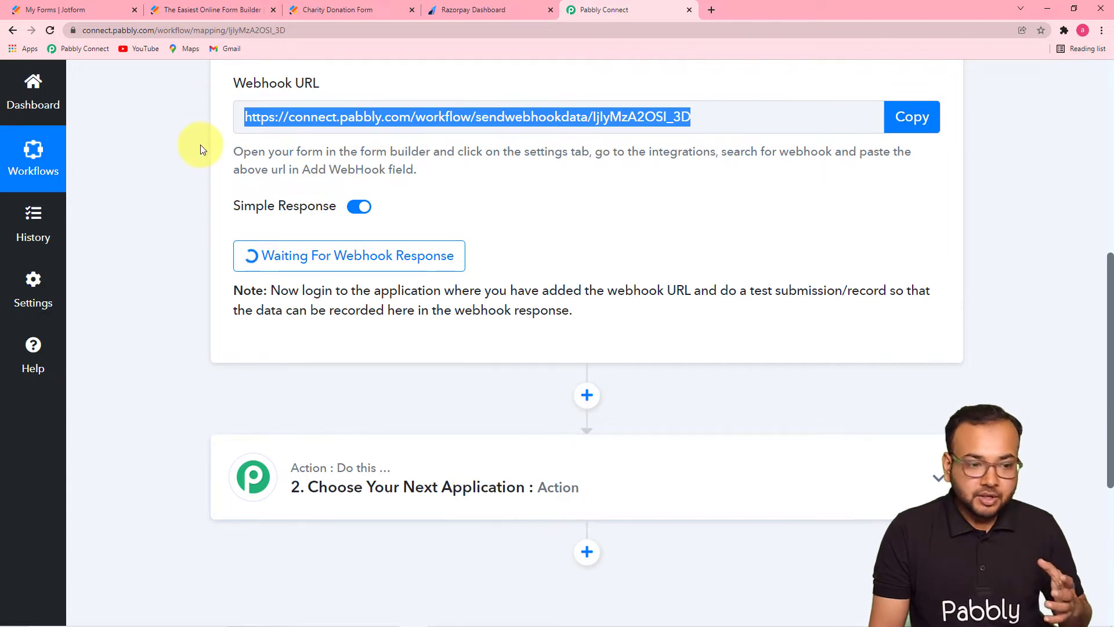
Switch to the live Charity Donation Form and fill in the donor's first and last name
left_click(325, 9)
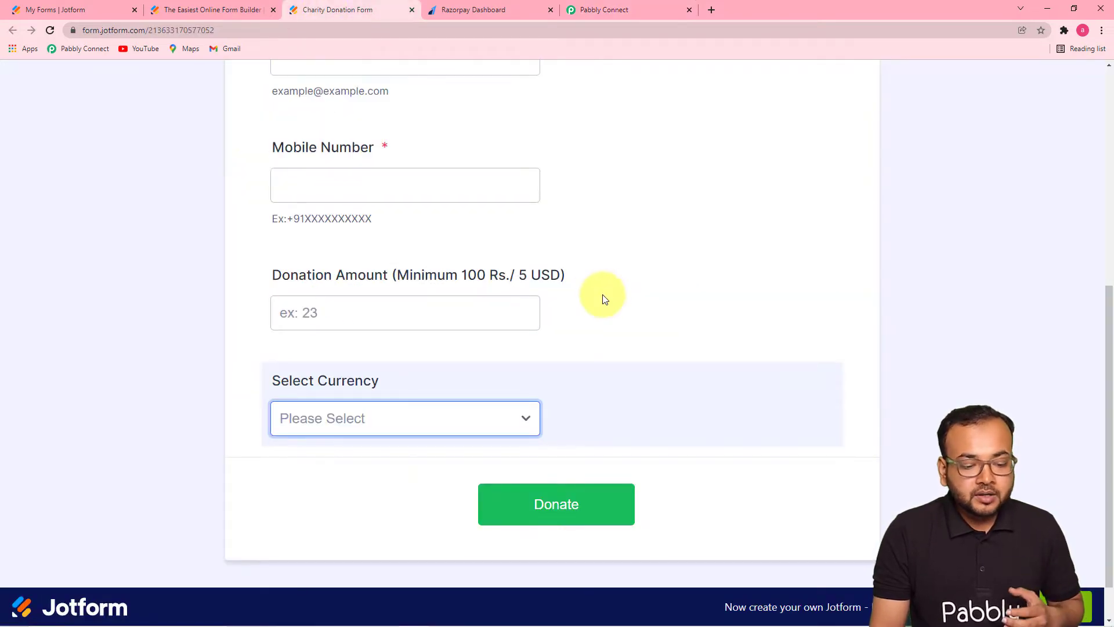
scroll(610, 298, "up", 7)
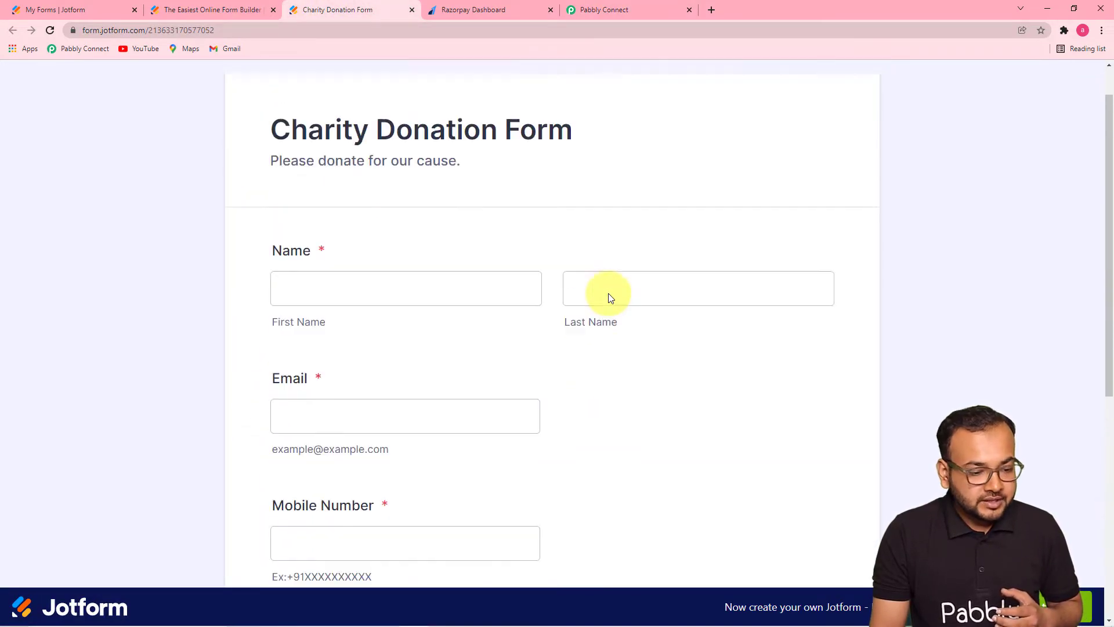
left_click(337, 321)
scroll(337, 321, "down", 2)
left_click(372, 227)
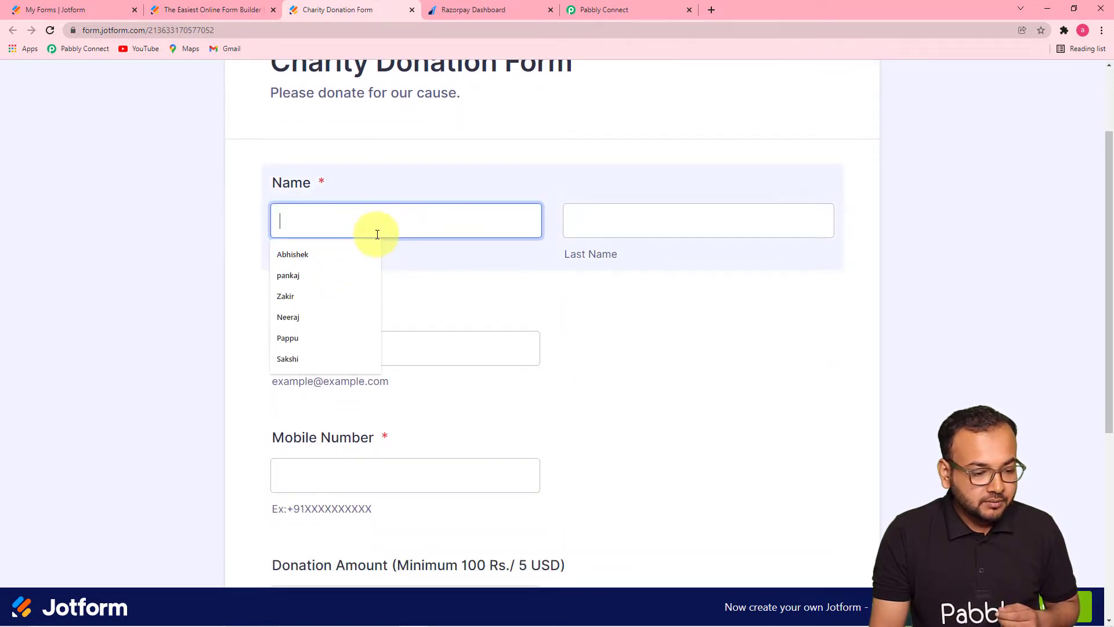
left_click(306, 316)
left_click(622, 230)
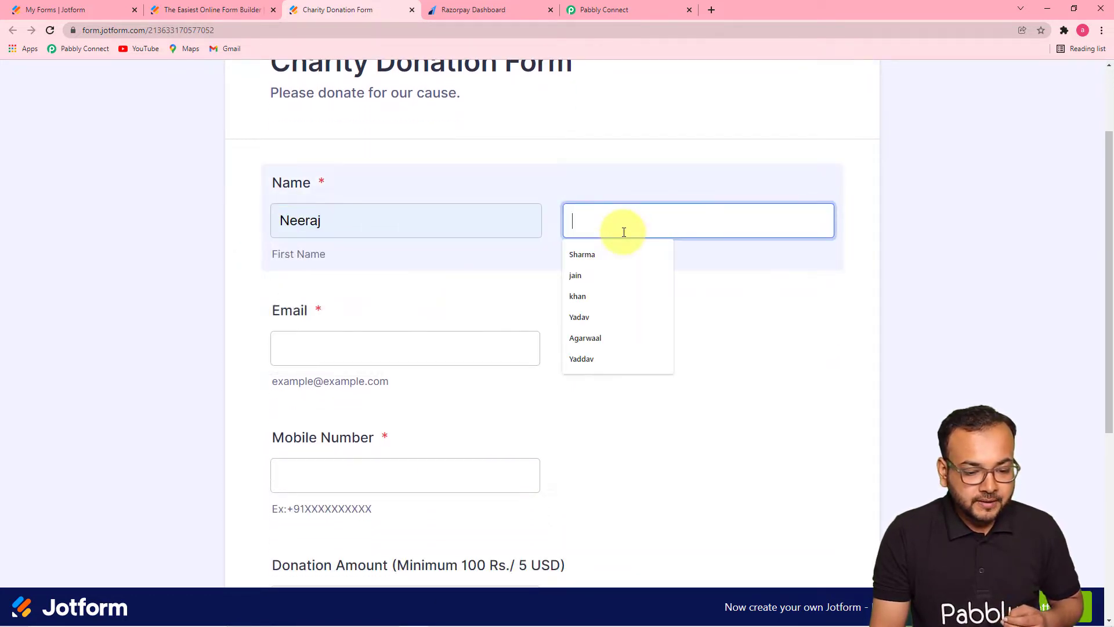
left_click(593, 318)
scroll(385, 319, "down", 1)
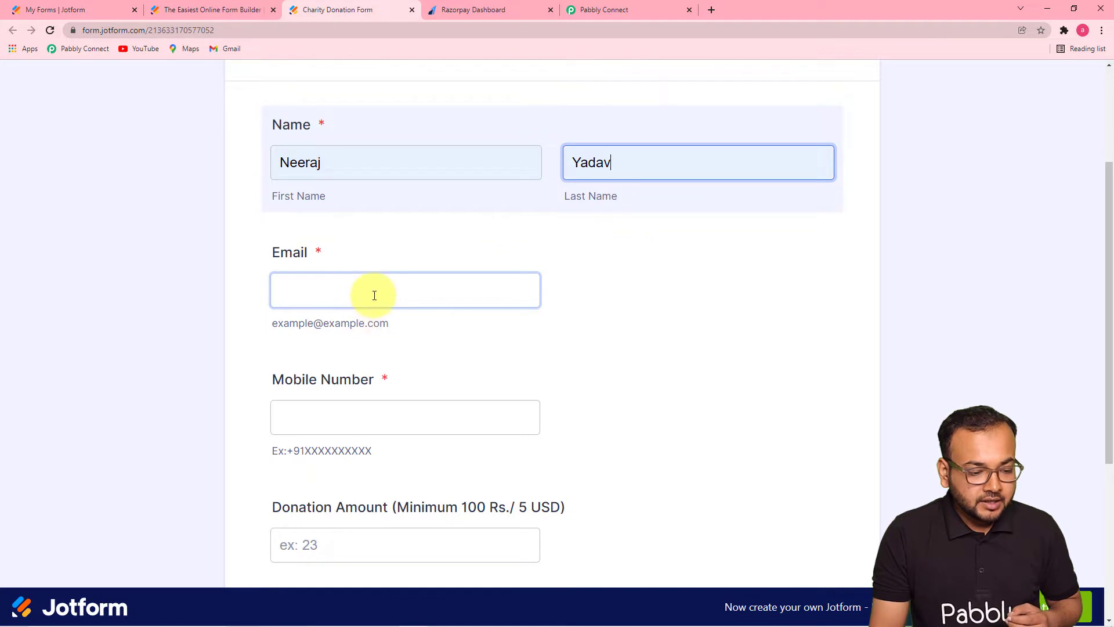
Fill in the donor's email address and mobile number on the donation form
left_click(374, 296)
left_click(323, 345)
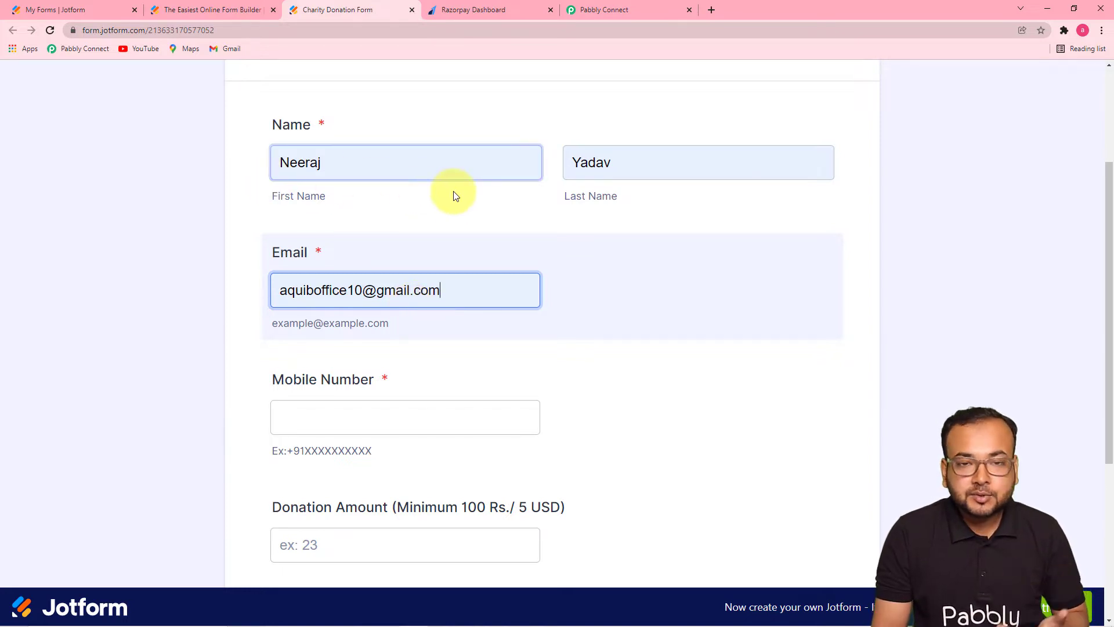
scroll(416, 266, "down", 2)
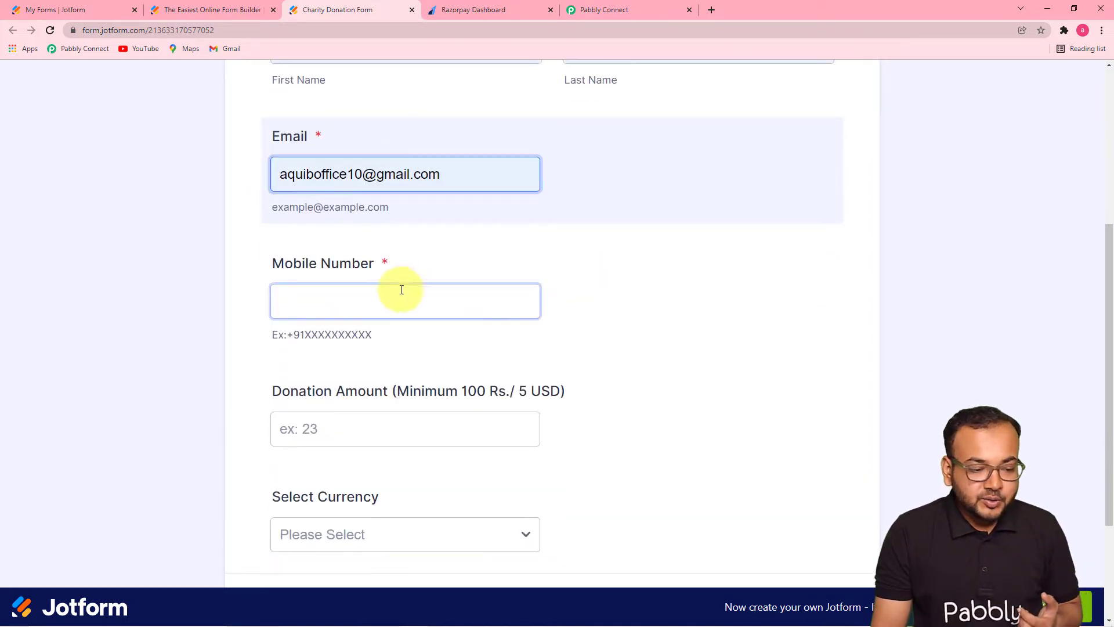
left_click(359, 248)
left_click(331, 299)
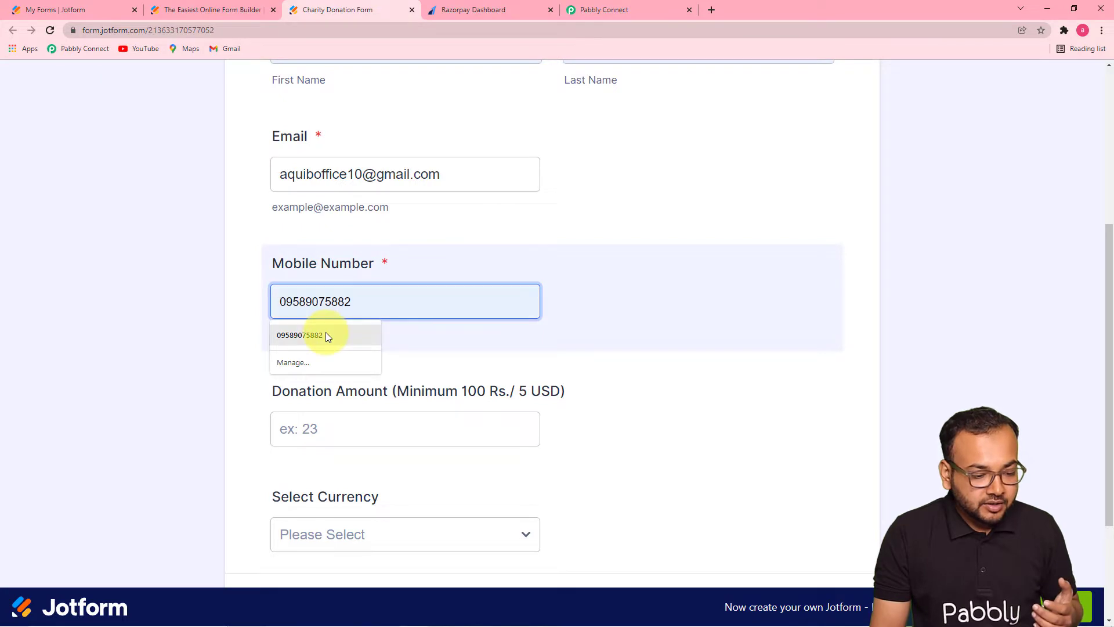
left_click(325, 333)
Set the donation amount to 25 and the currency to USD, and submit the donation form
left_click(357, 427)
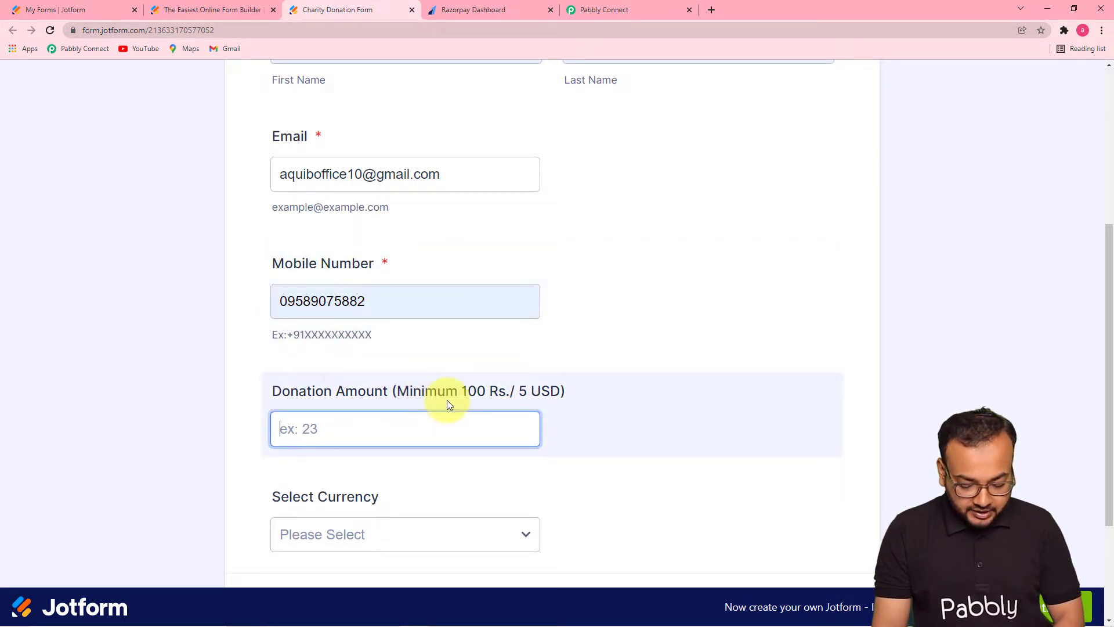
type("25")
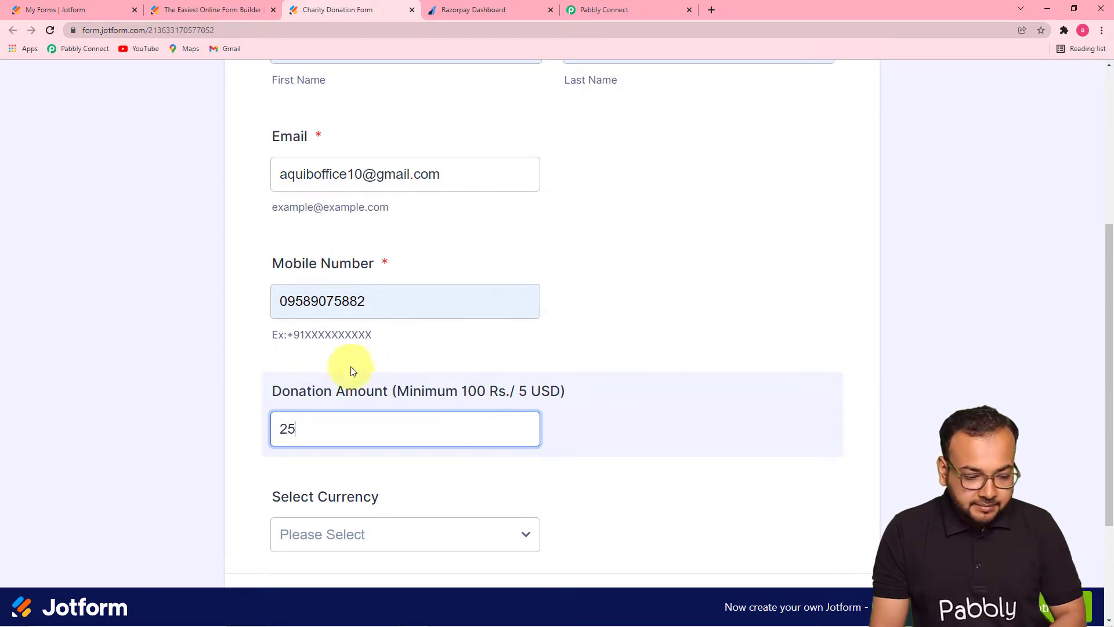
left_click(269, 346)
scroll(269, 347, "down", 2)
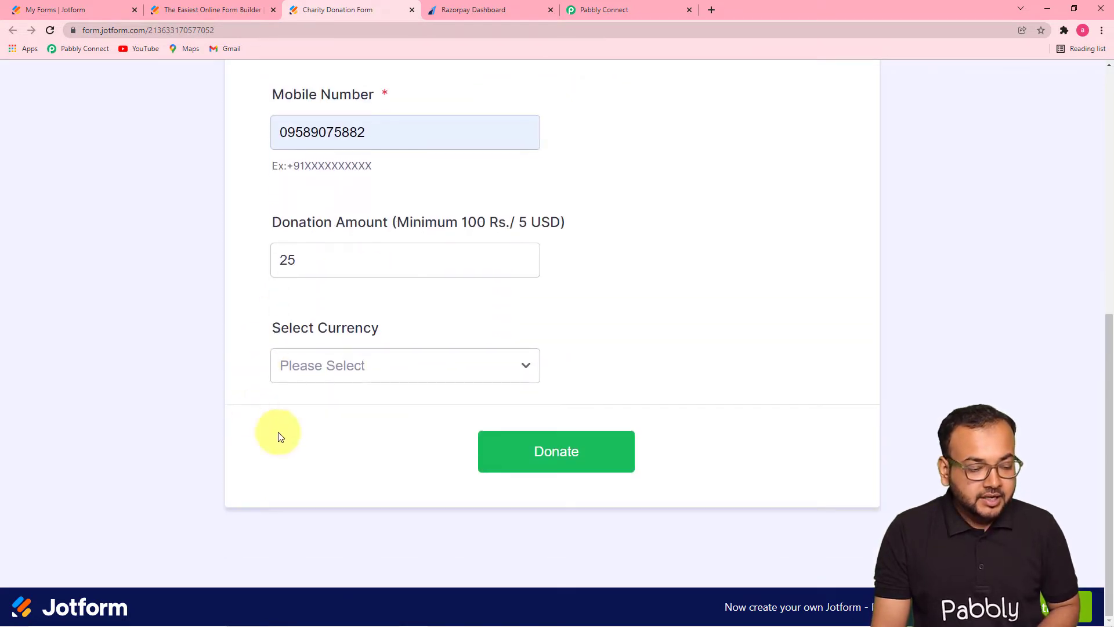
left_click(321, 359)
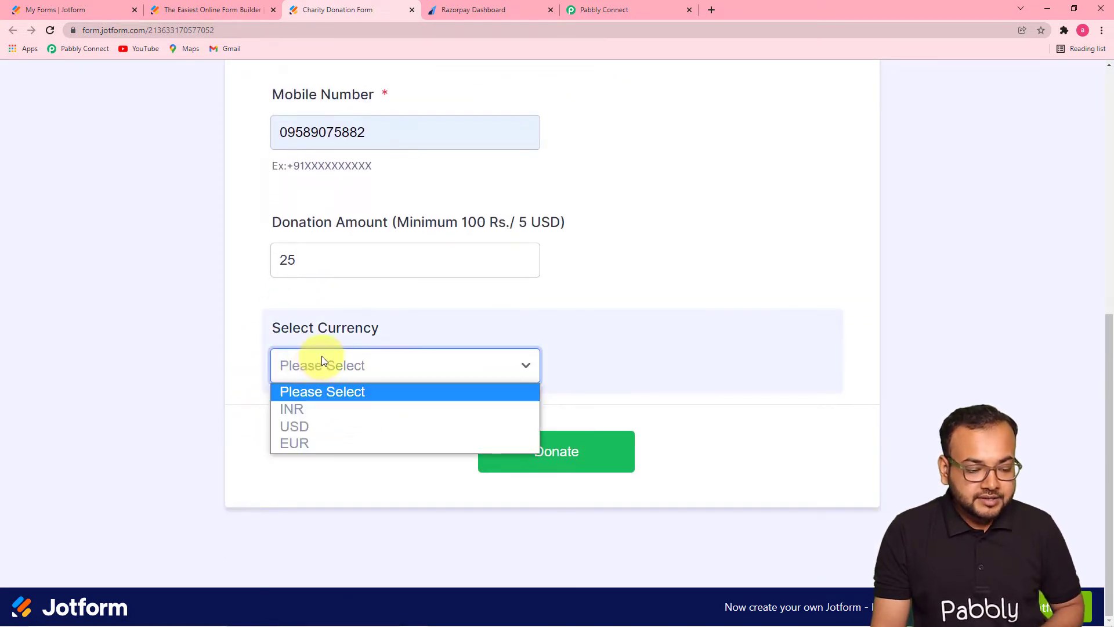
left_click(306, 427)
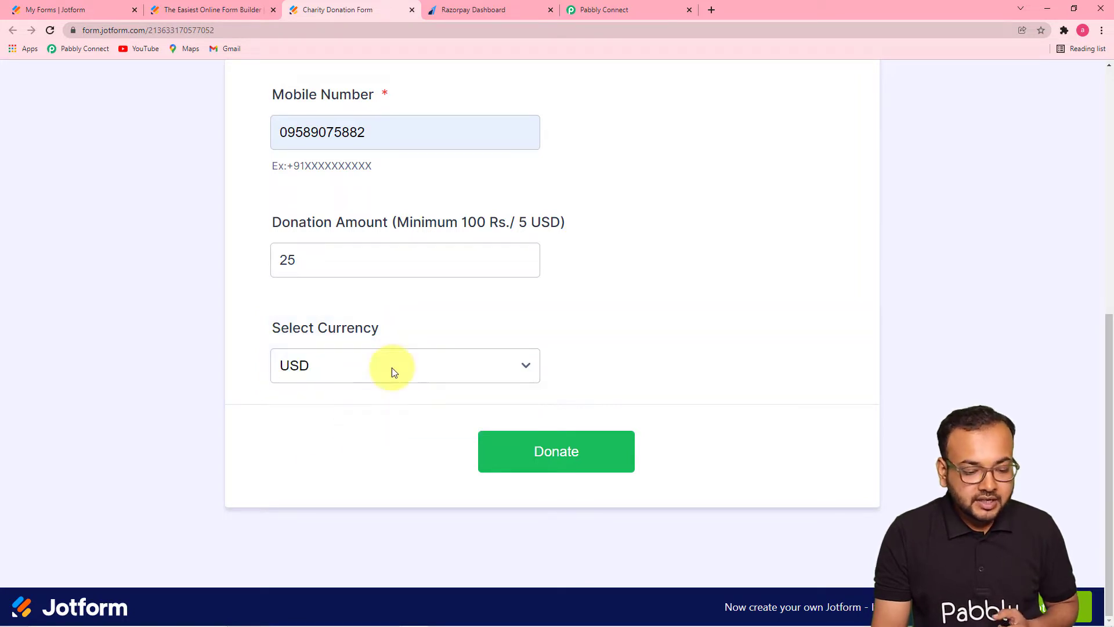
left_click(547, 462)
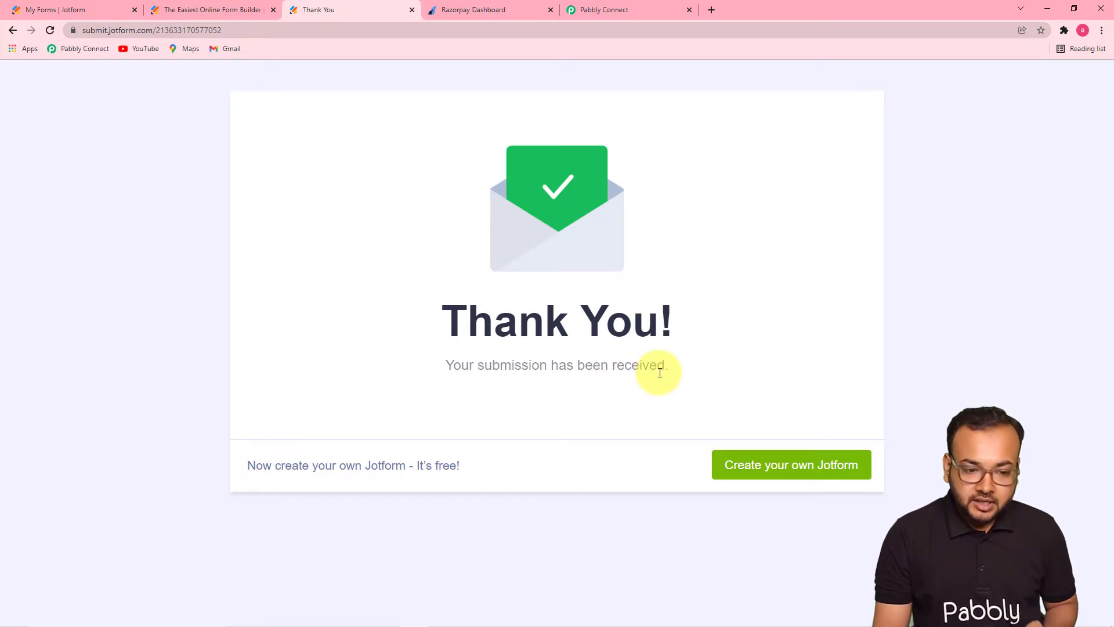
Switch to Pabbly Connect and examine the captured webhook response, enlarging the Pretty value to read all submitted form details
left_click(612, 5)
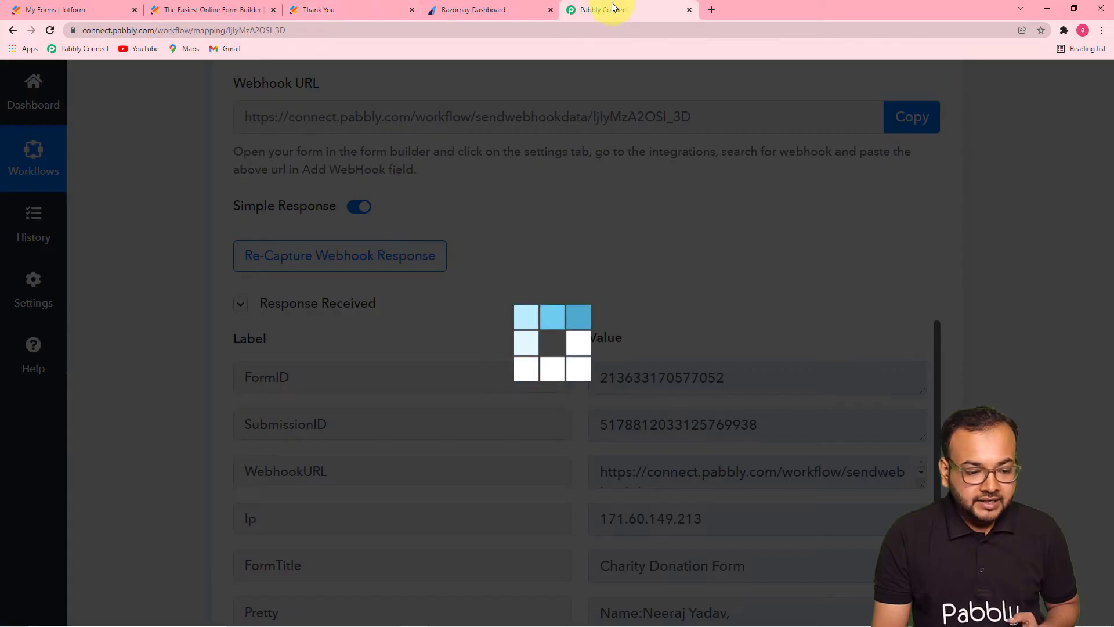
scroll(659, 204, "down", 1)
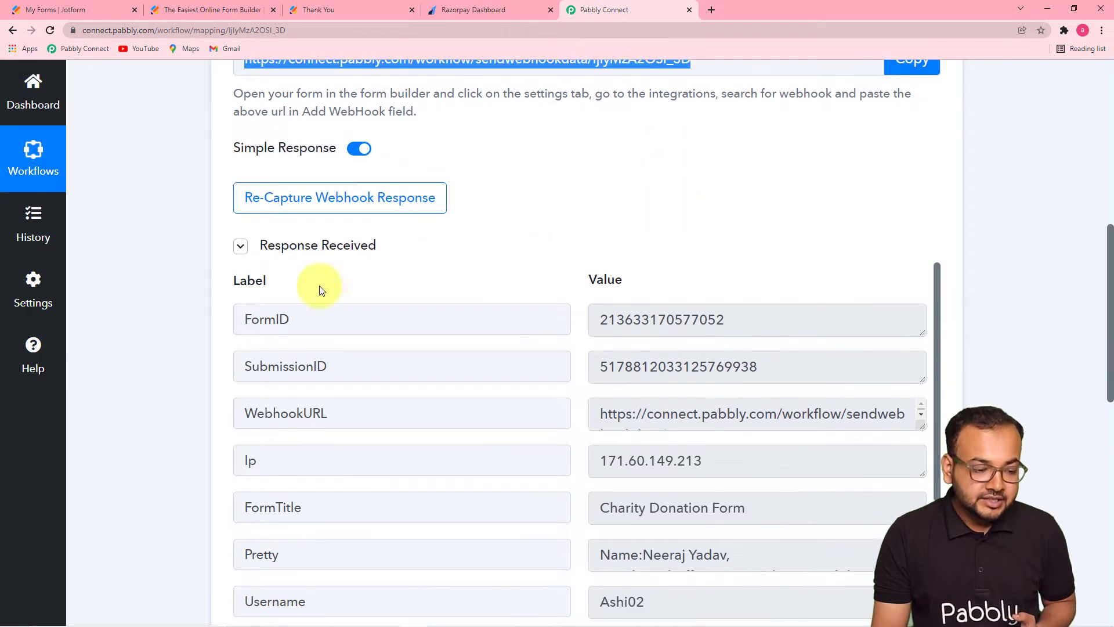
scroll(182, 283, "down", 3)
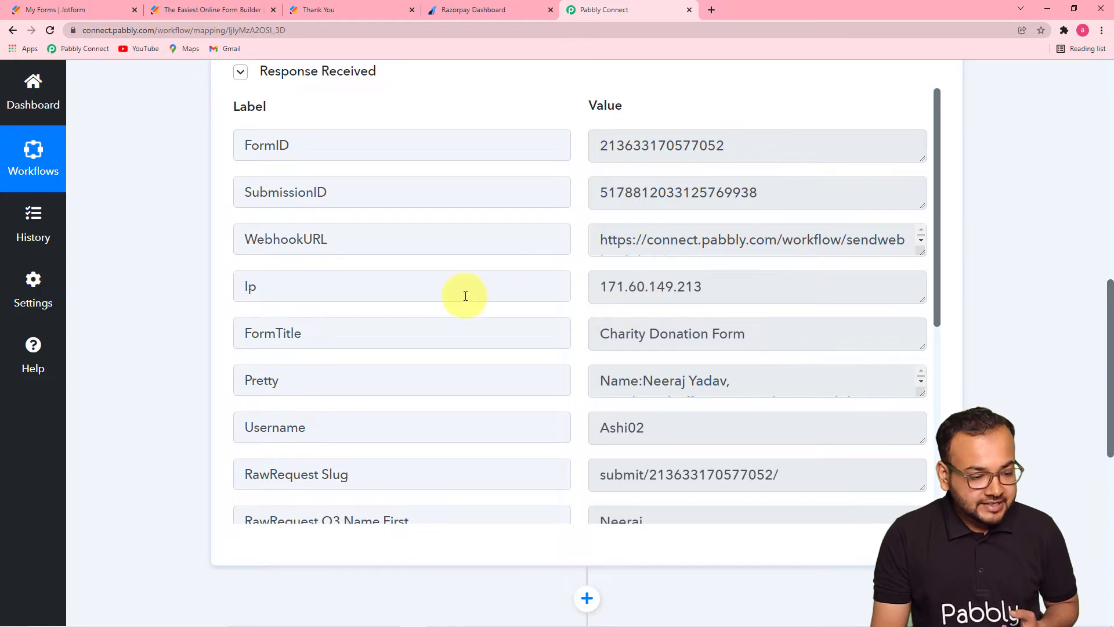
scroll(465, 296, "down", 2)
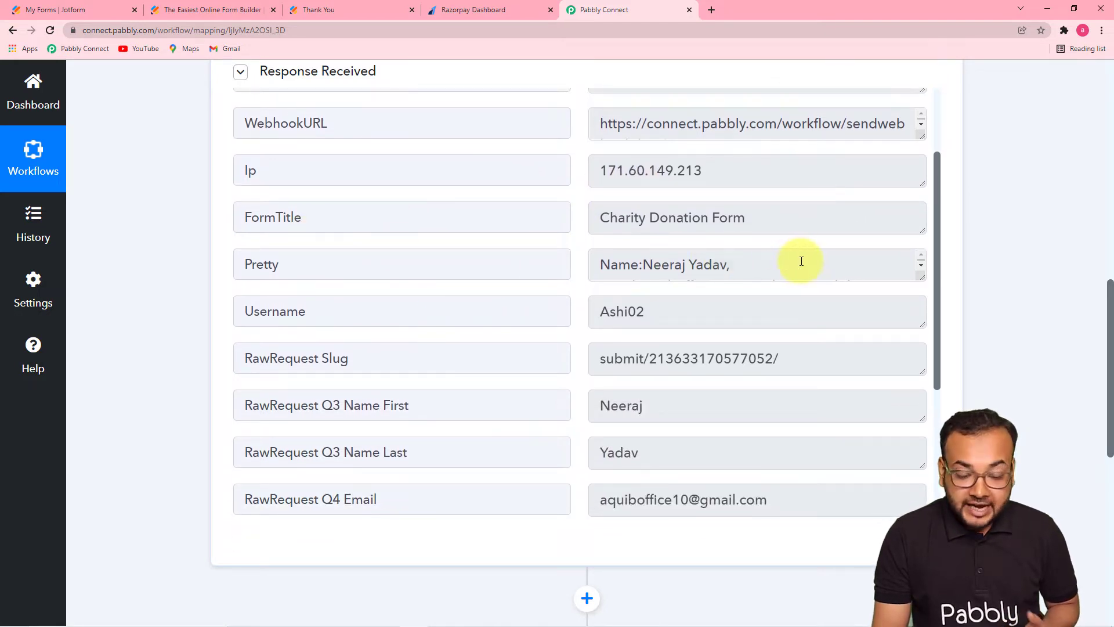
scroll(615, 270, "down", 2)
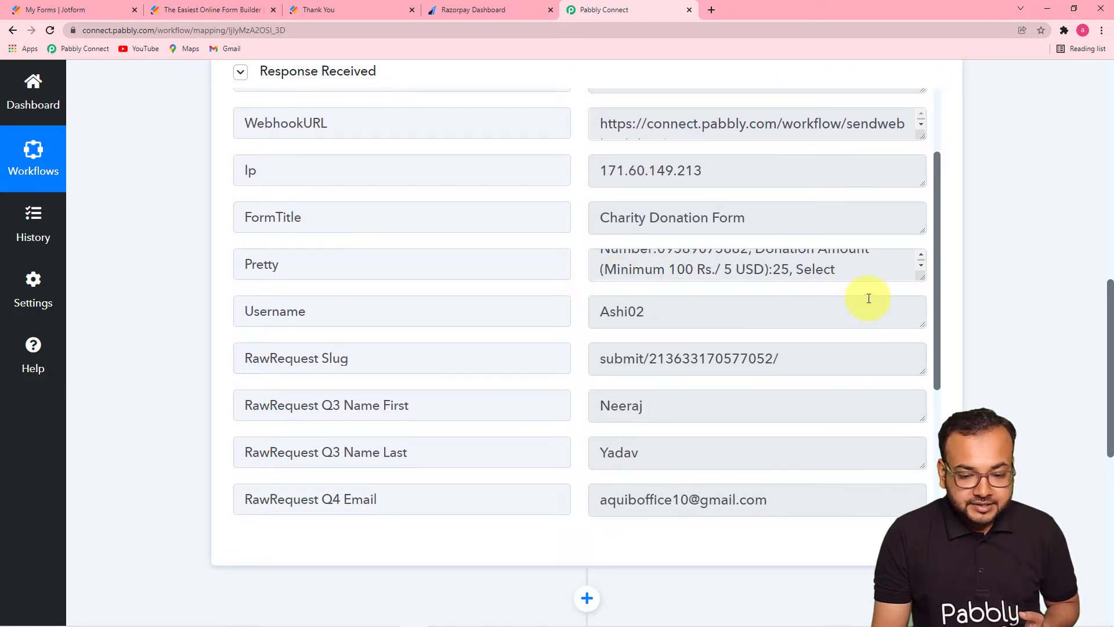
left_click_drag(916, 276, 915, 390)
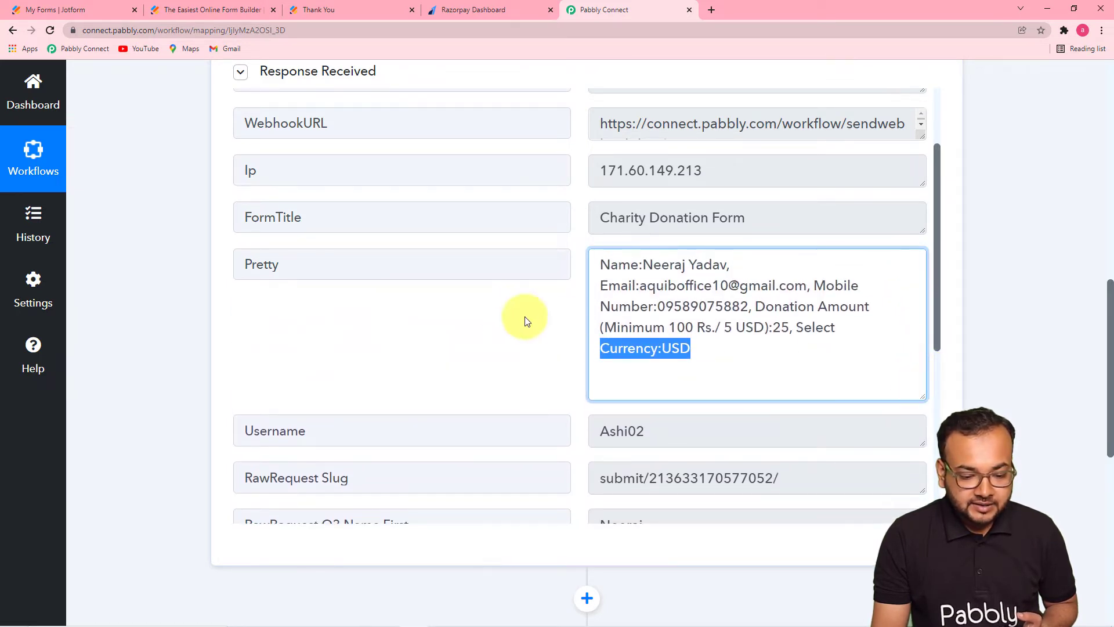
scroll(509, 317, "down", 1)
scroll(494, 316, "down", 5)
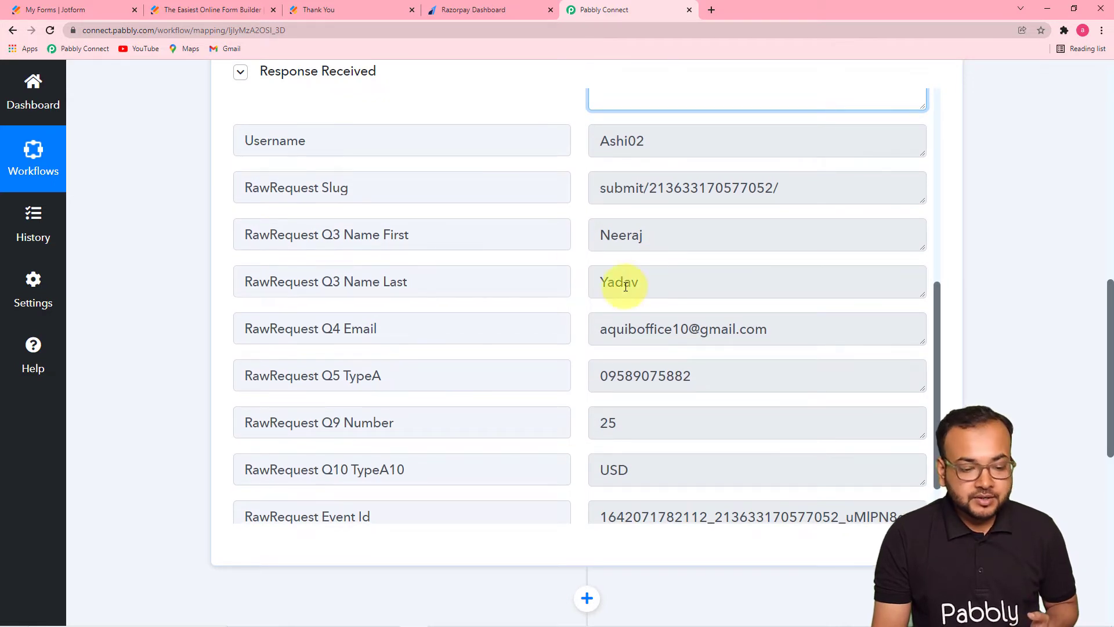
scroll(751, 269, "down", 2)
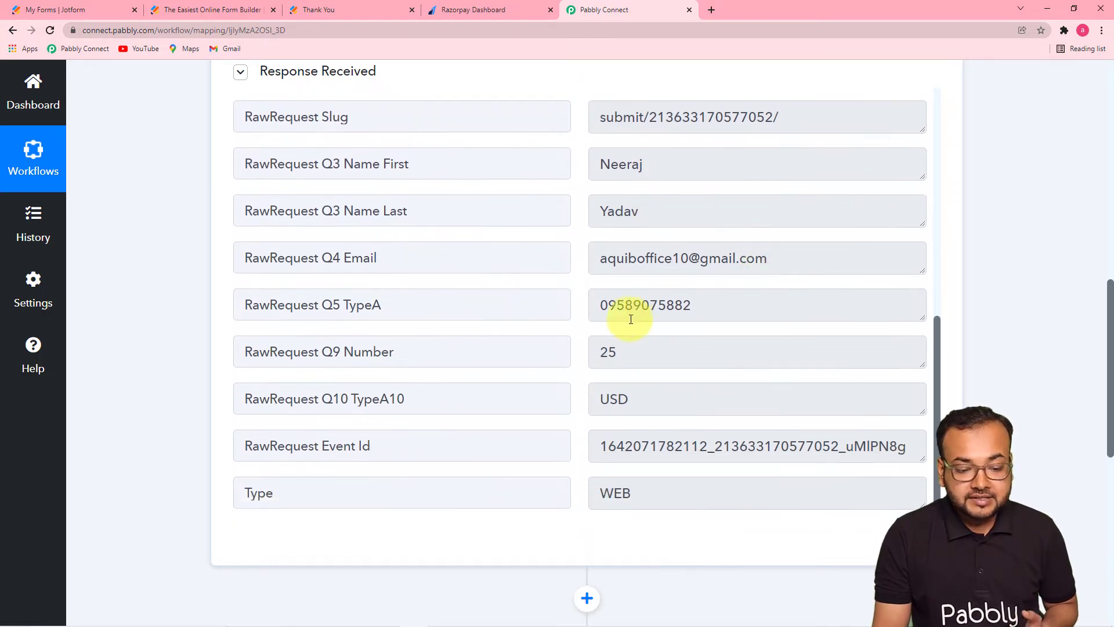
scroll(662, 364, "down", 3)
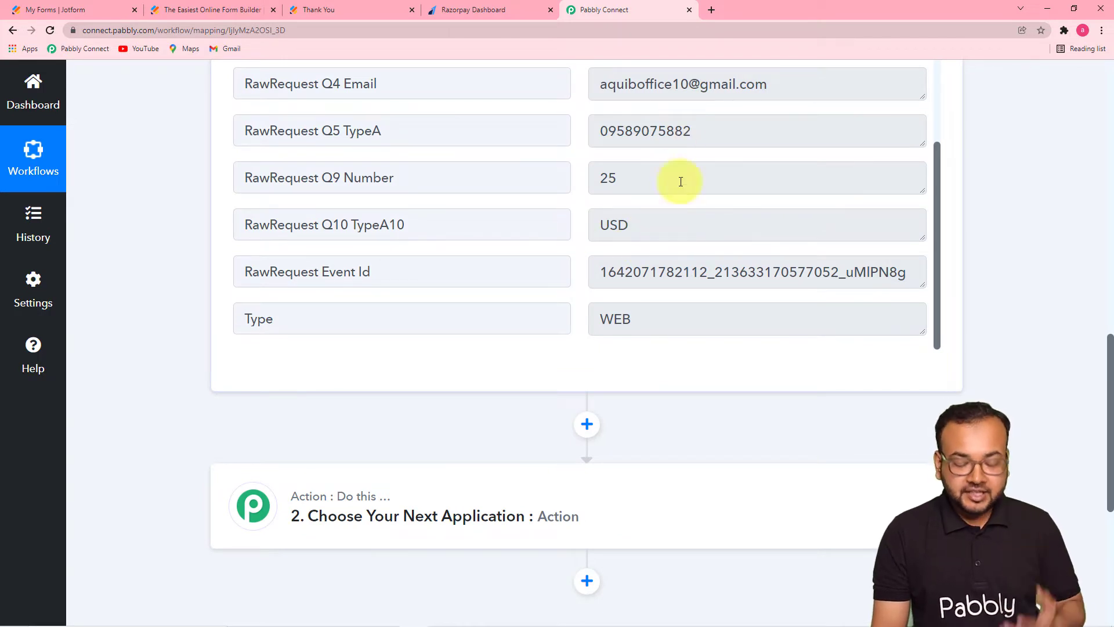
Expand the workflow's second step, search the apps for "razo" and choose Razorpay as the action application
scroll(147, 253, "down", 3)
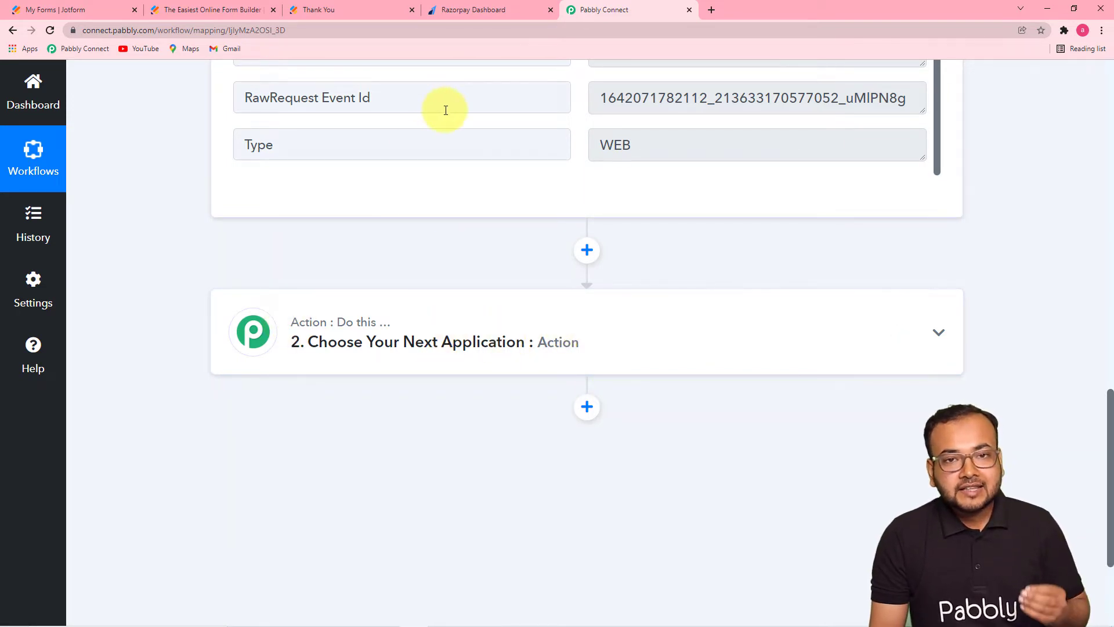
left_click(427, 347)
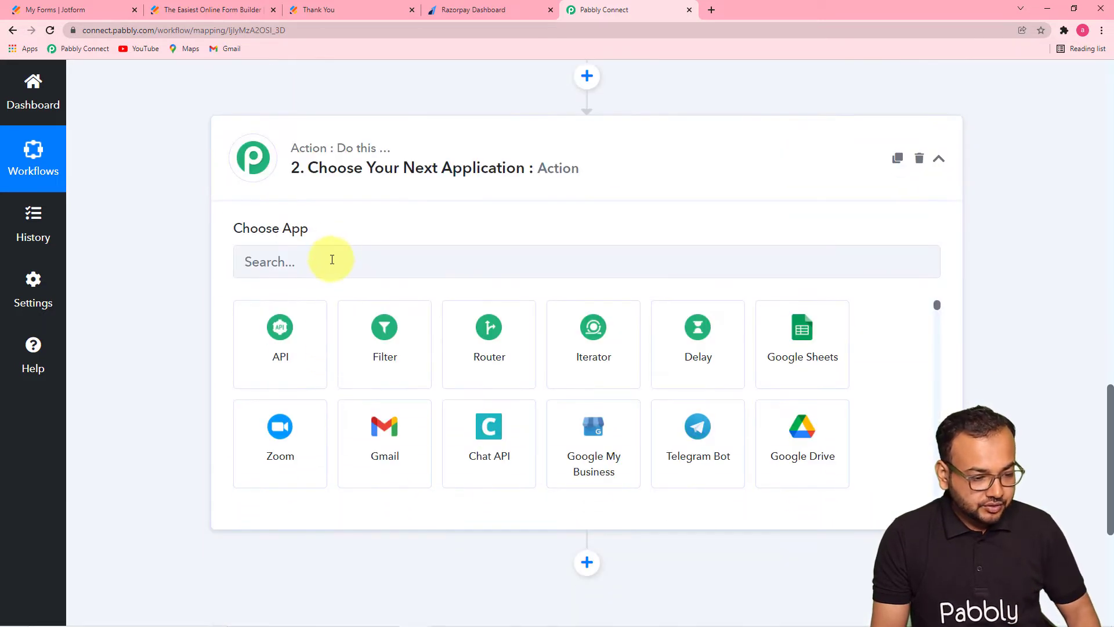
left_click(332, 259)
type("ra")
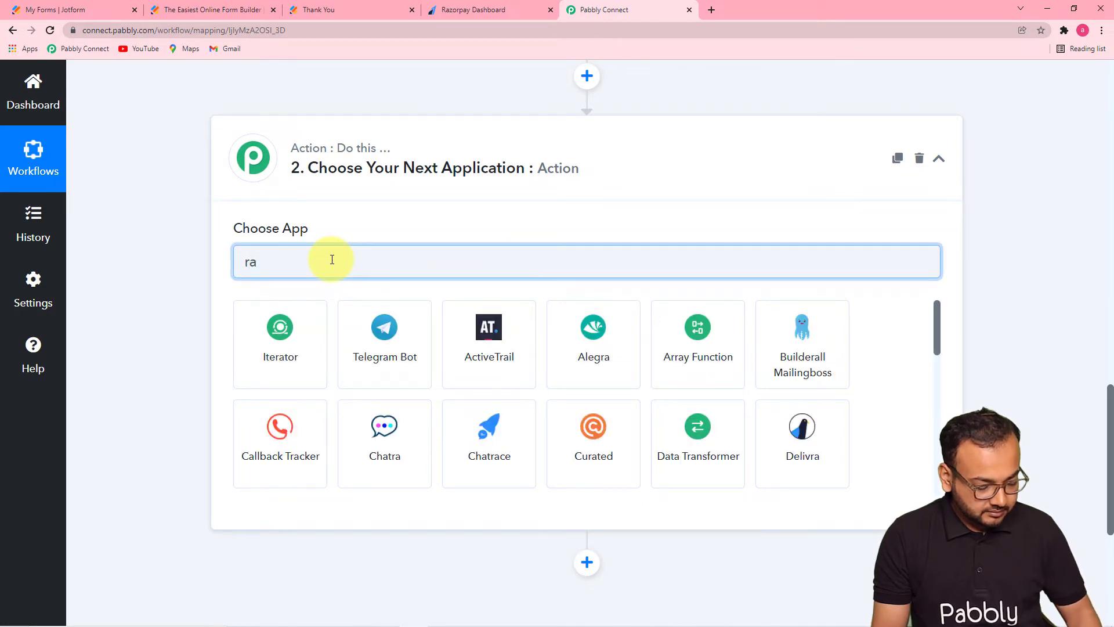
type("zo")
left_click(292, 342)
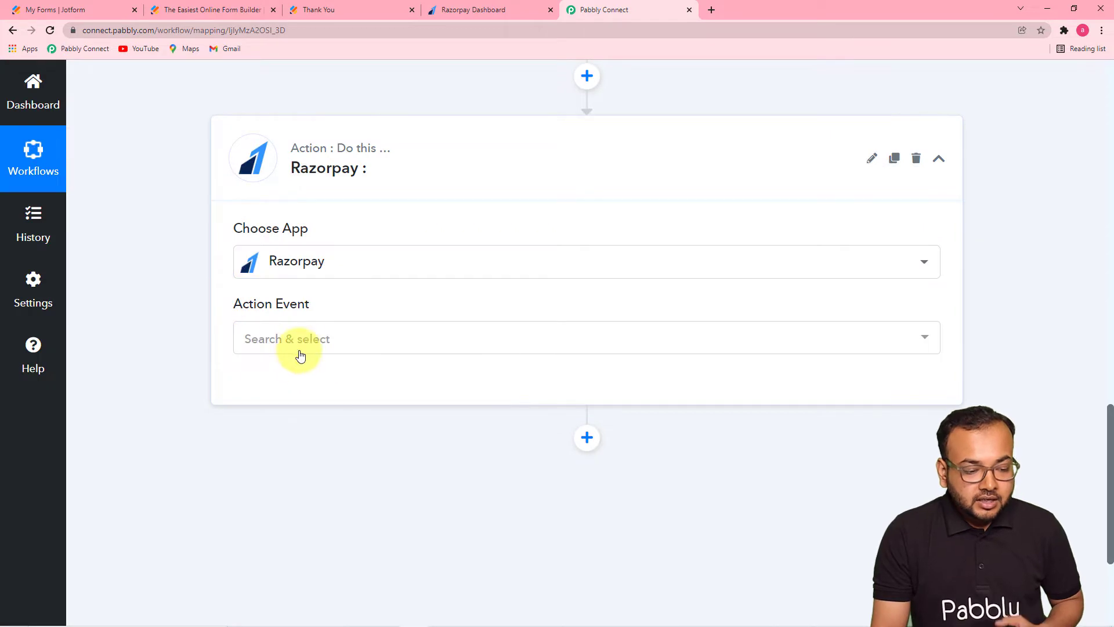
Look through Razorpay's available action events and set the action event to Create Payment Link
left_click(301, 343)
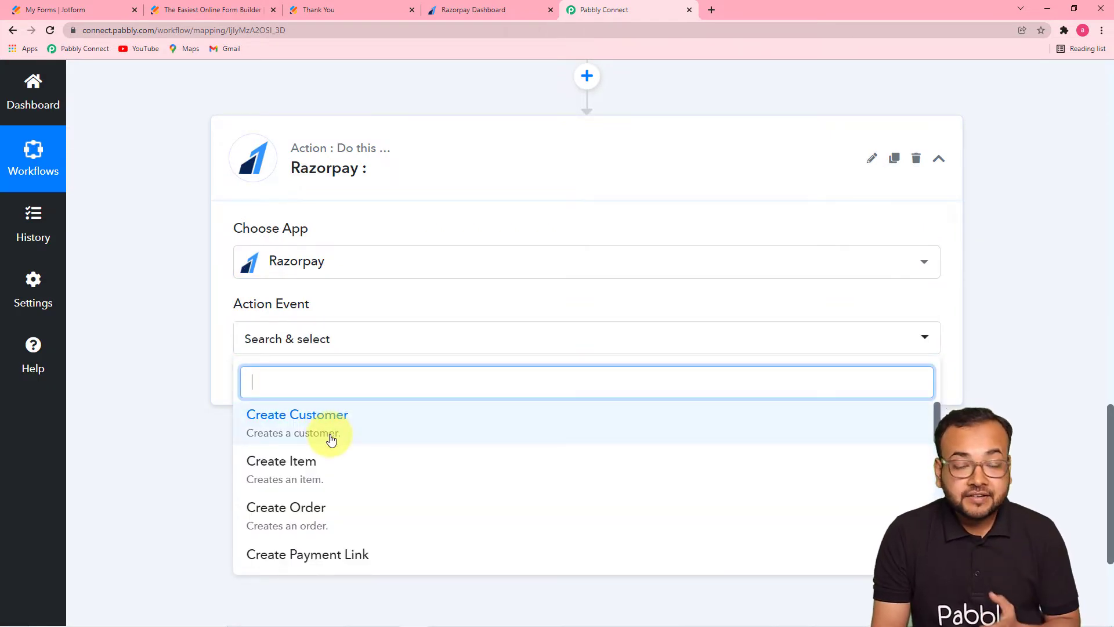
scroll(333, 453, "down", 1)
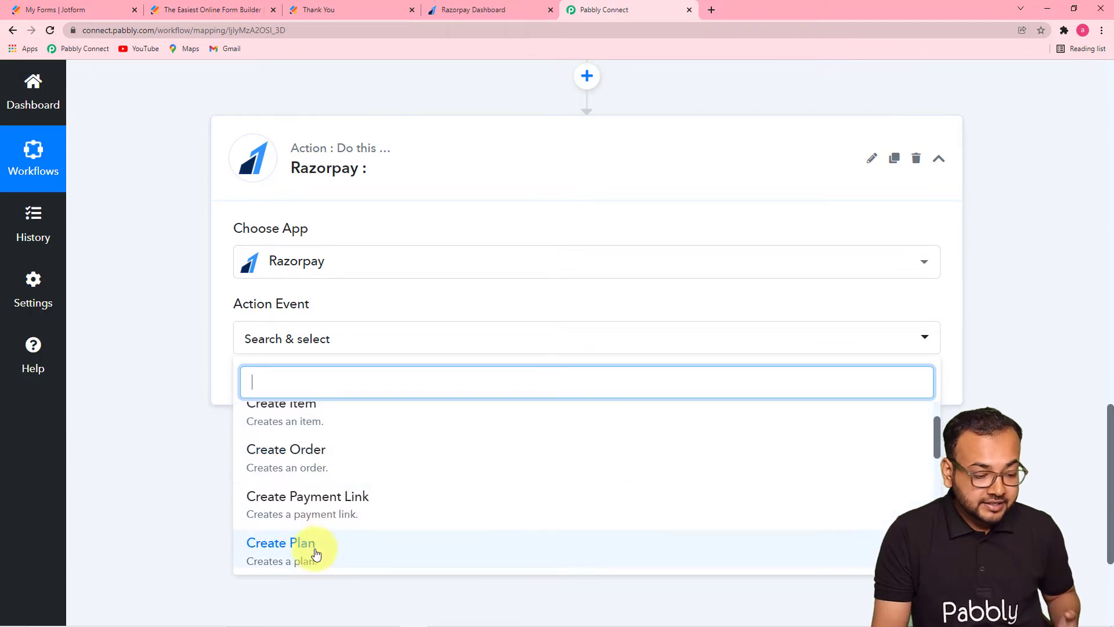
scroll(342, 458, "up", 1)
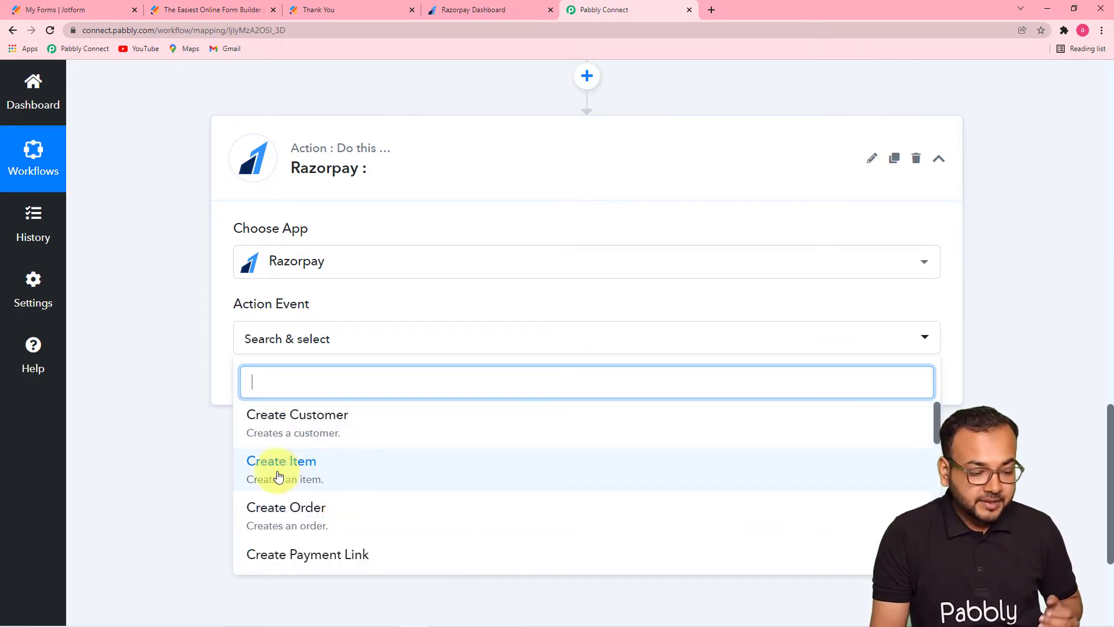
scroll(299, 476, "down", 1)
scroll(299, 477, "down", 1)
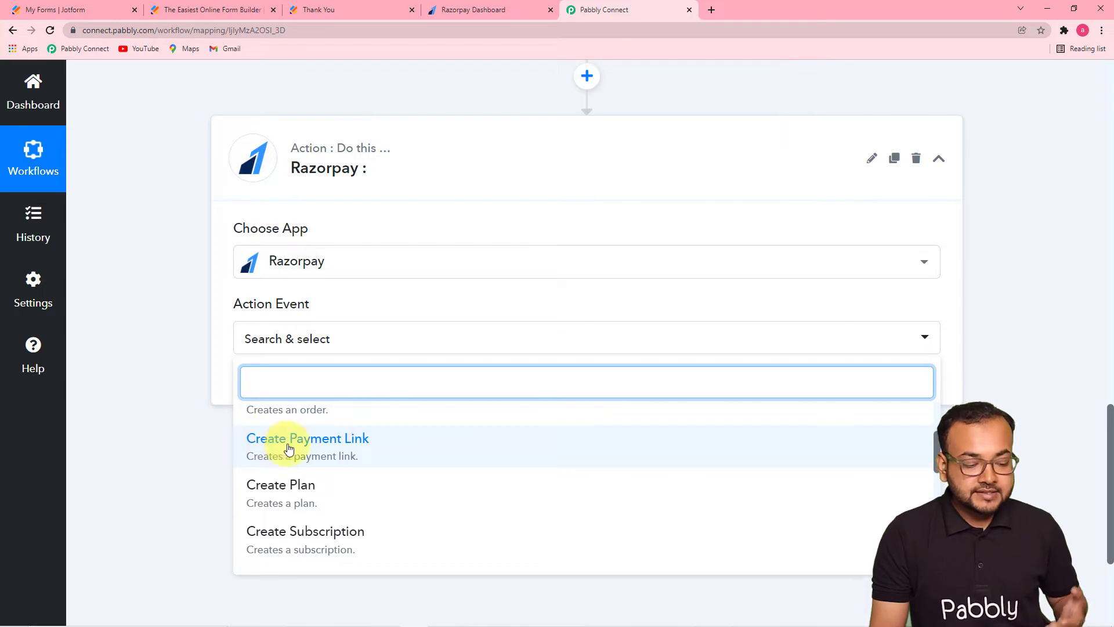
left_click(340, 453)
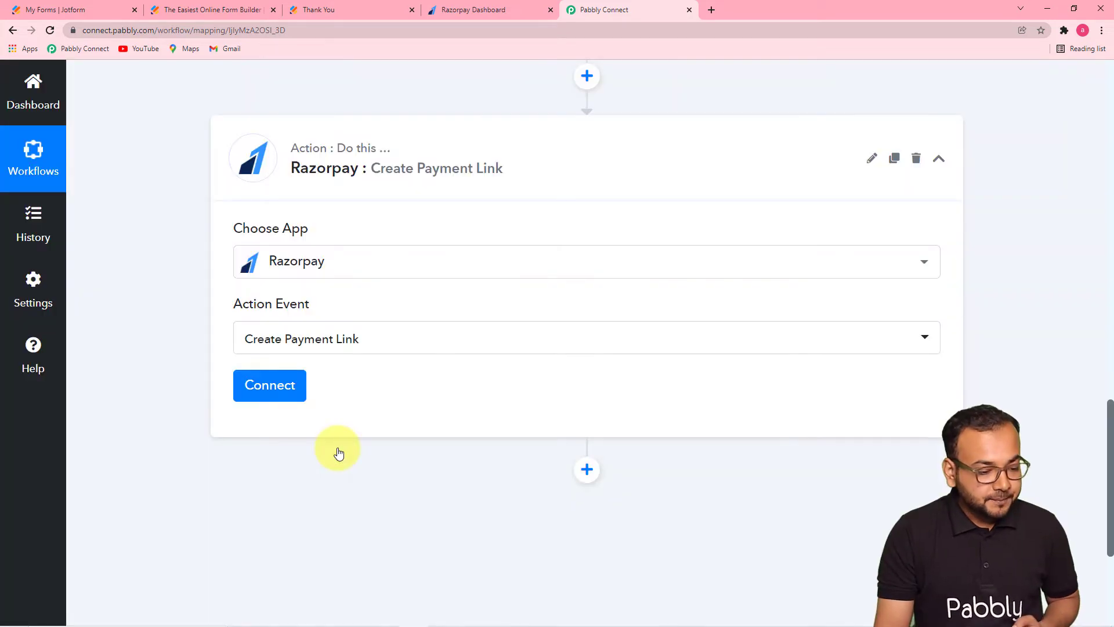
Start connecting a Razorpay account to the action step by adding a new connection
left_click(282, 398)
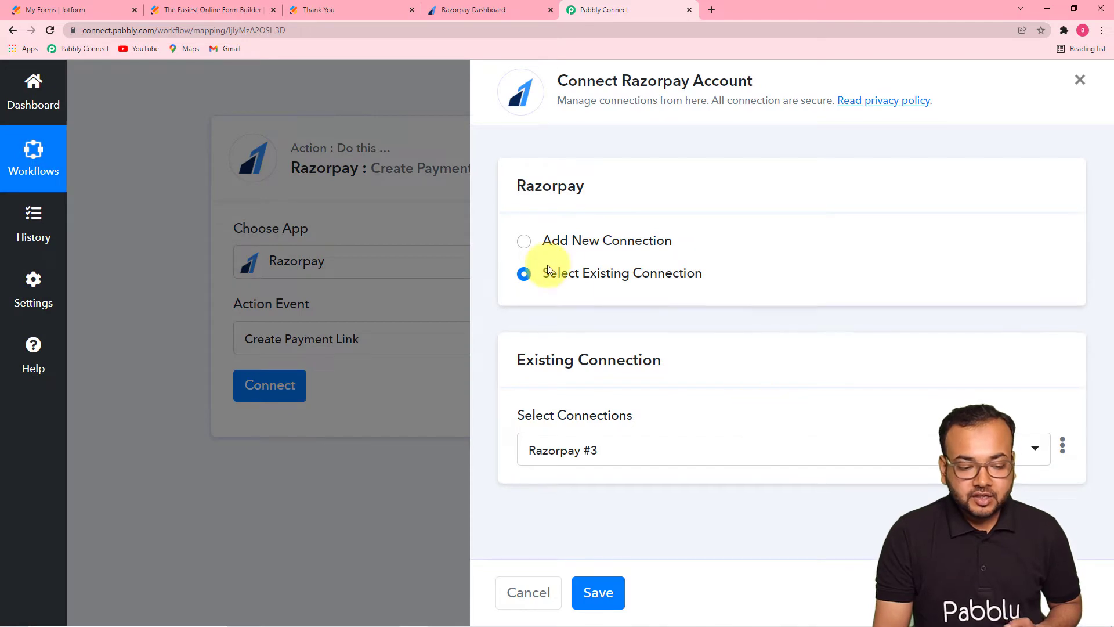
left_click(523, 241)
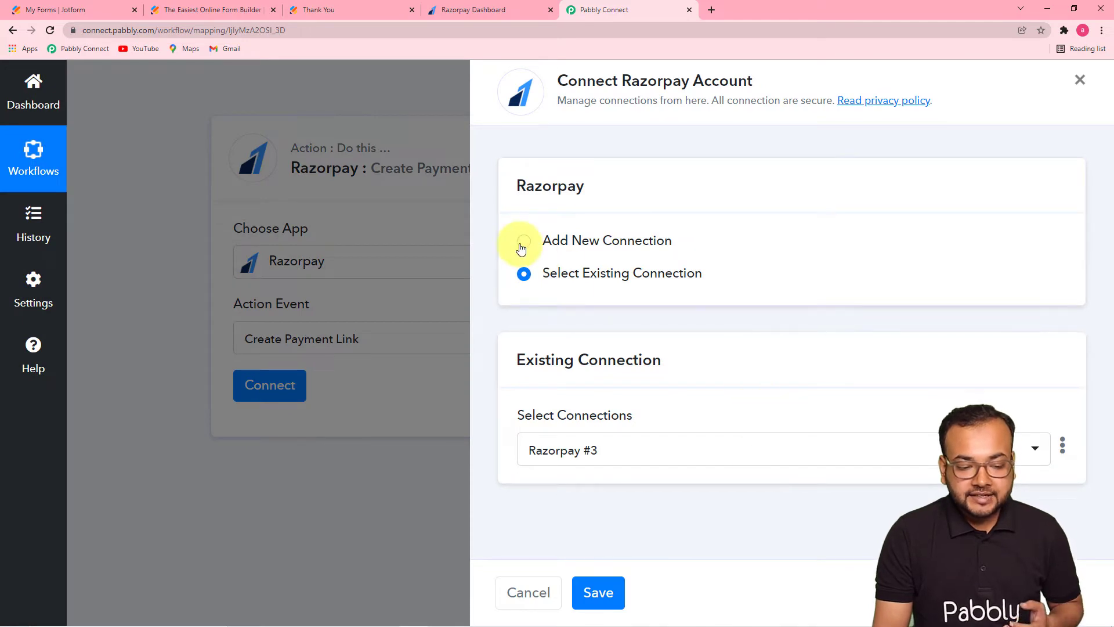
scroll(705, 277, "down", 3)
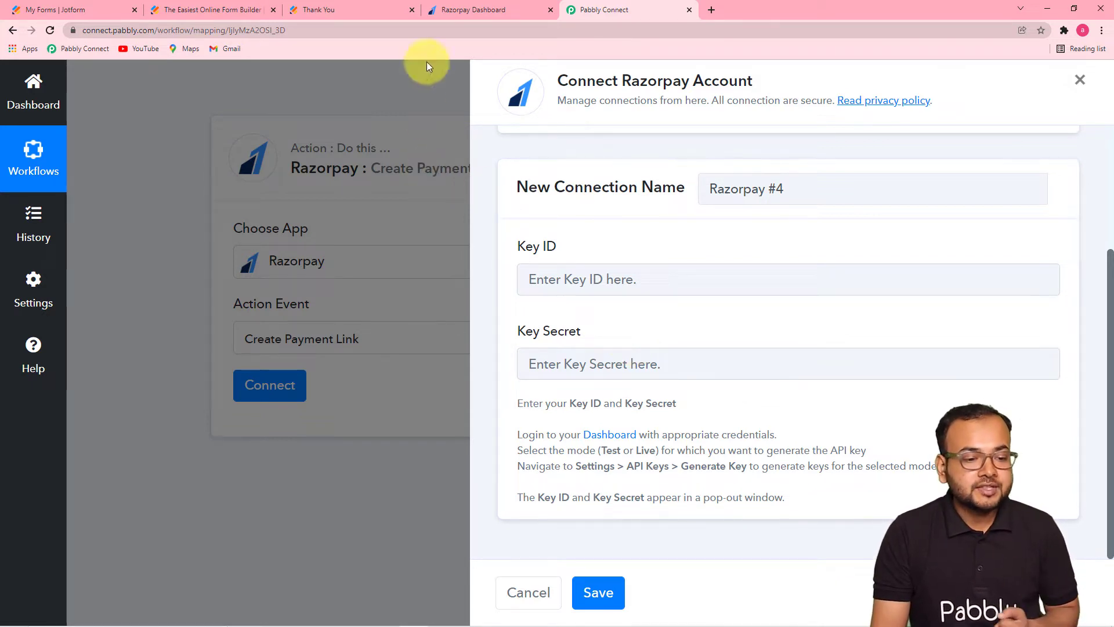
Switch to the Razorpay Dashboard and open the API Keys section of its settings
left_click(453, 12)
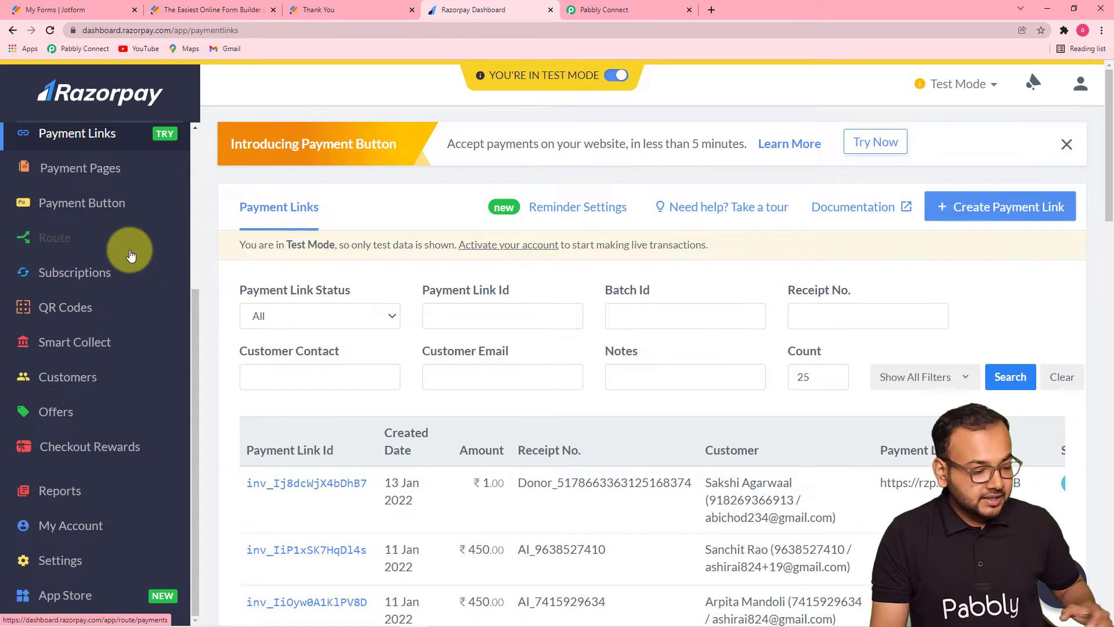
scroll(127, 261, "down", 3)
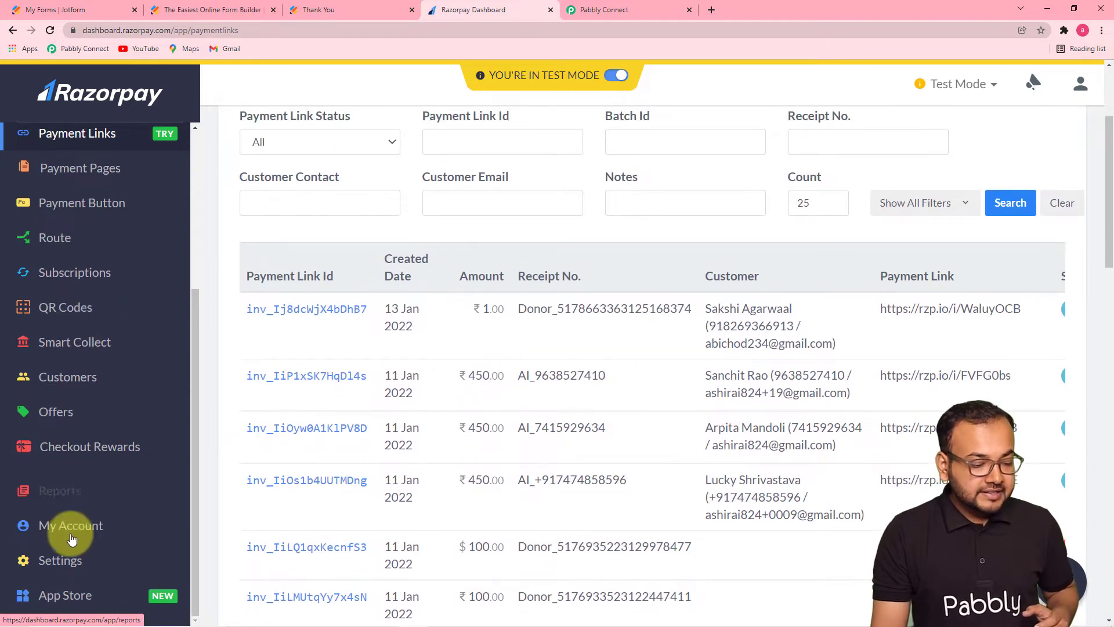
scroll(68, 536, "down", 2)
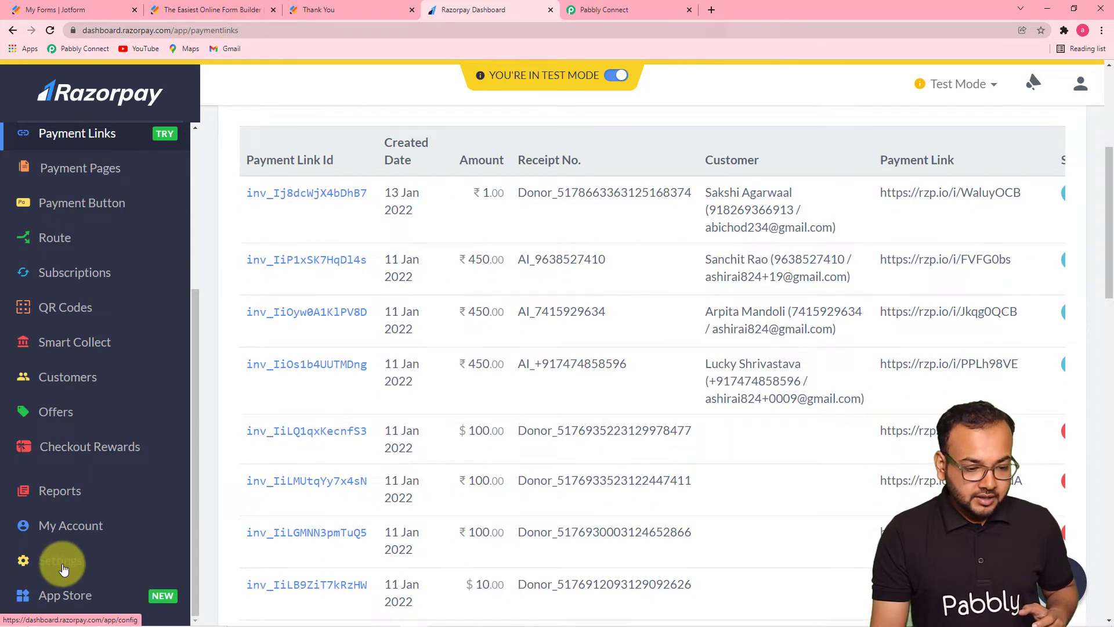
left_click(62, 565)
scroll(62, 562, "down", 4)
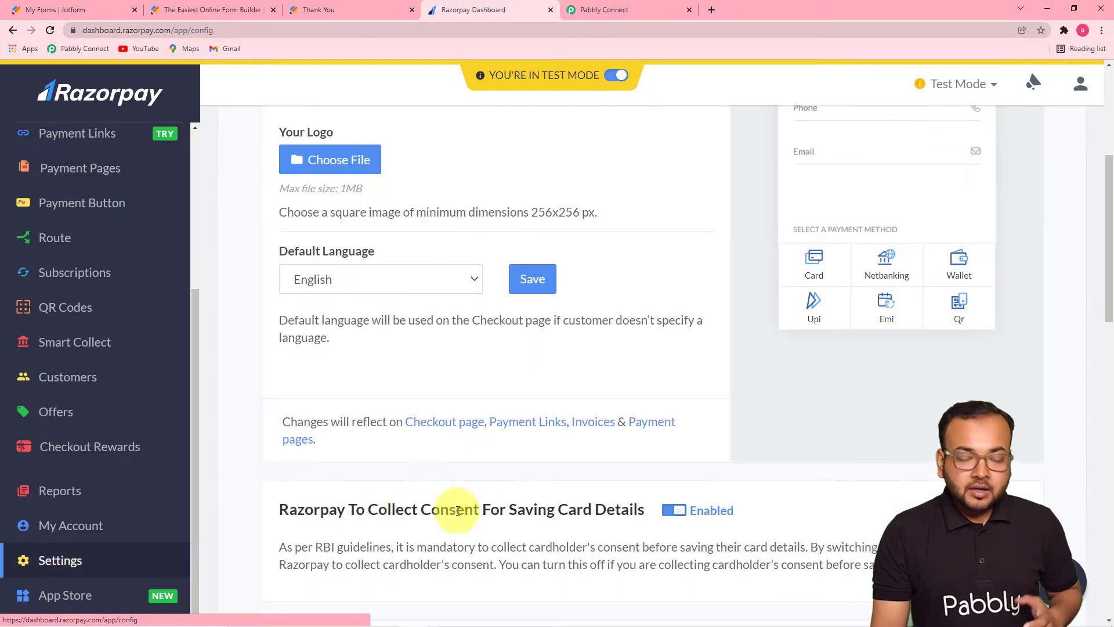
scroll(461, 508, "up", 5)
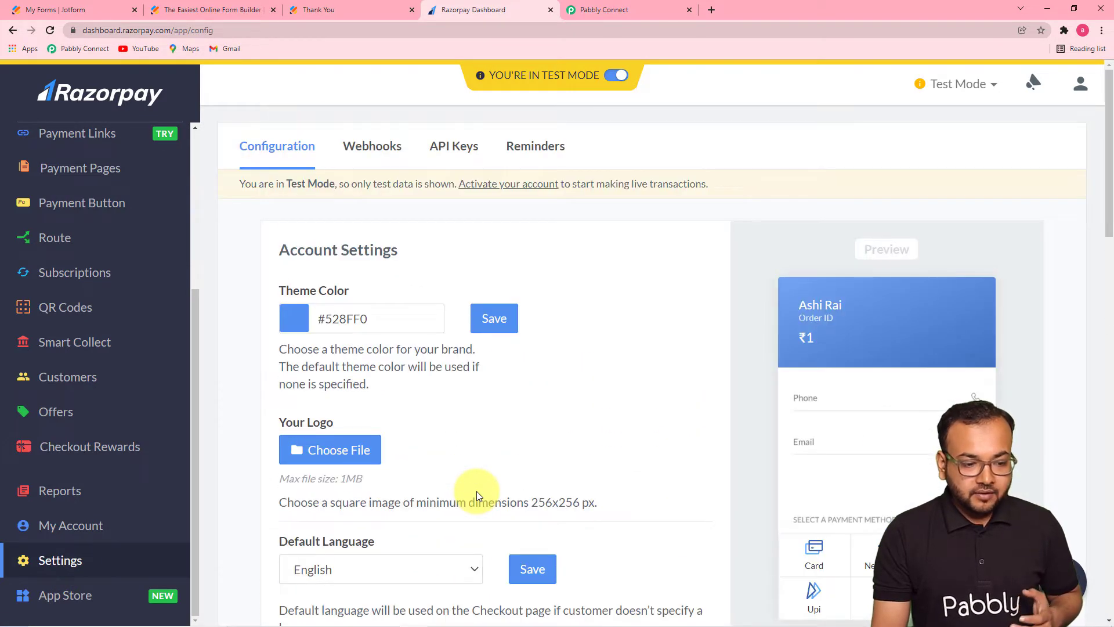
left_click(438, 153)
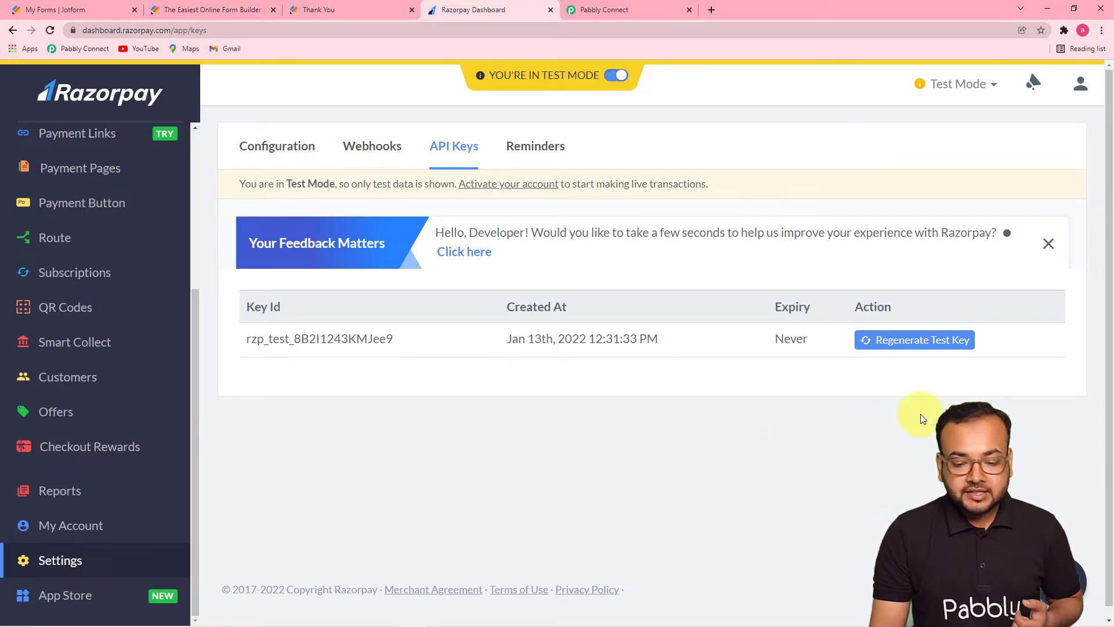
Regenerate the Razorpay test key, de-activating the old key immediately
left_click(910, 344)
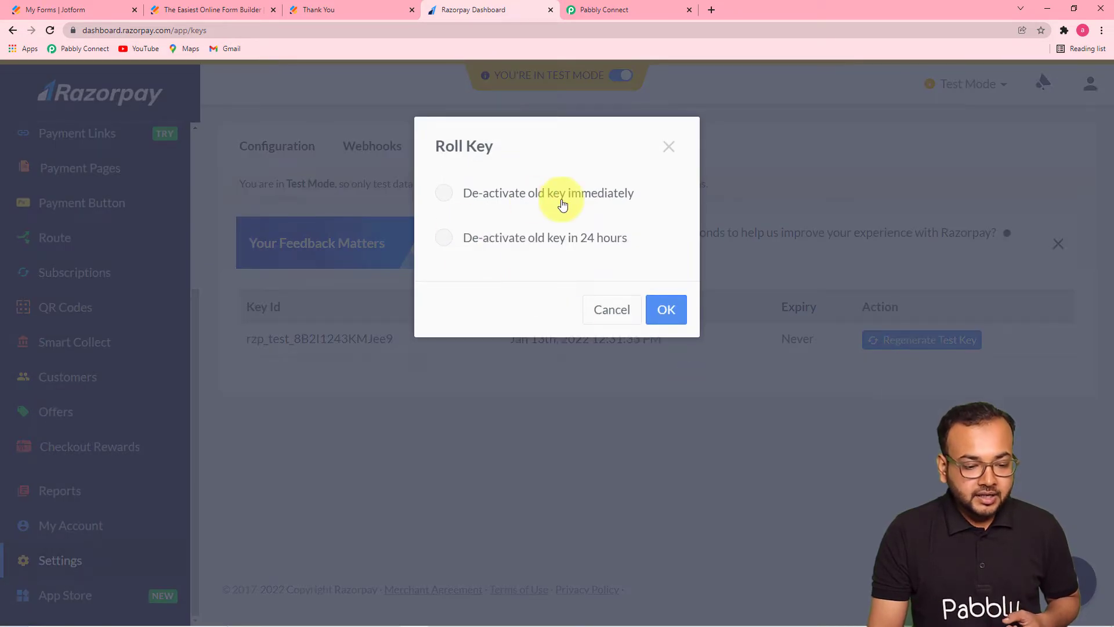
left_click(448, 193)
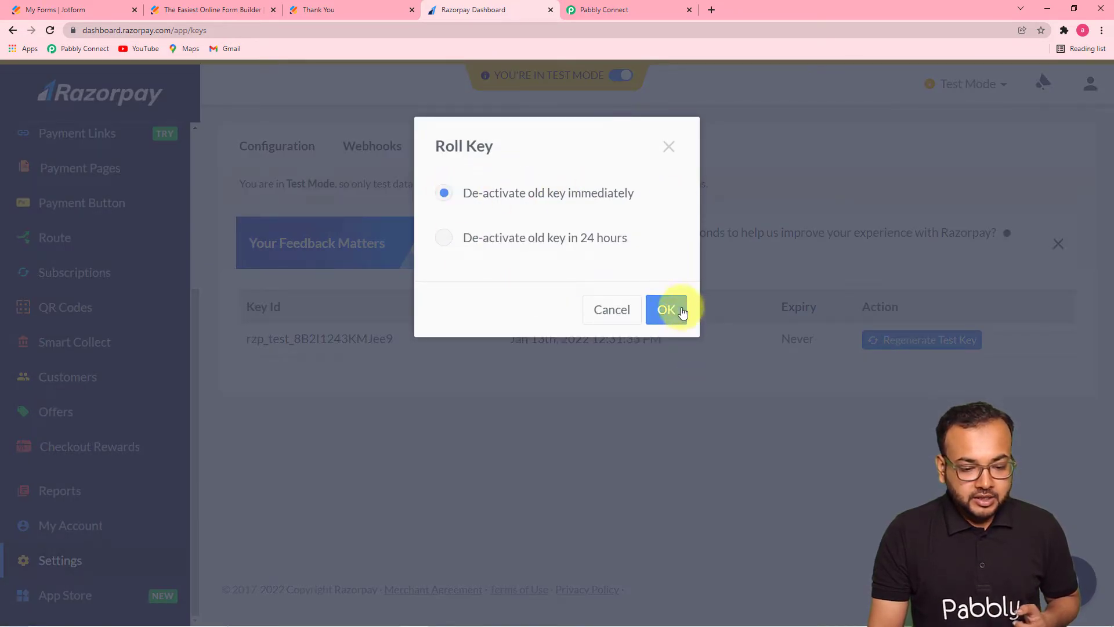
left_click(673, 310)
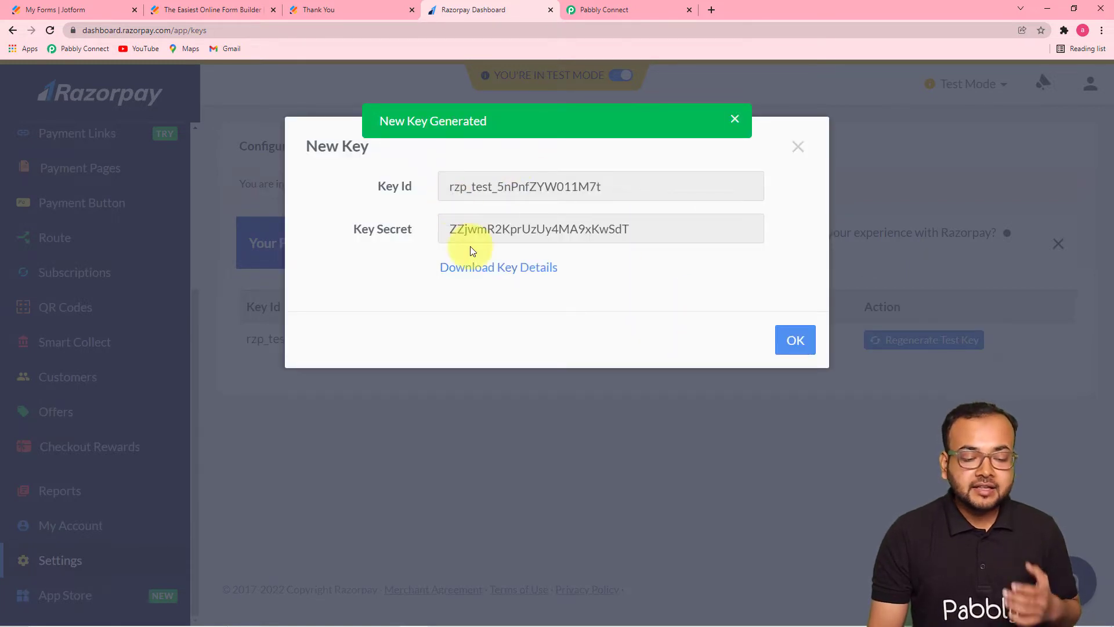
Copy the new Key Id and paste it as the Key ID of the new Razorpay connection in Pabbly Connect
double_click(599, 189)
right_click(585, 188)
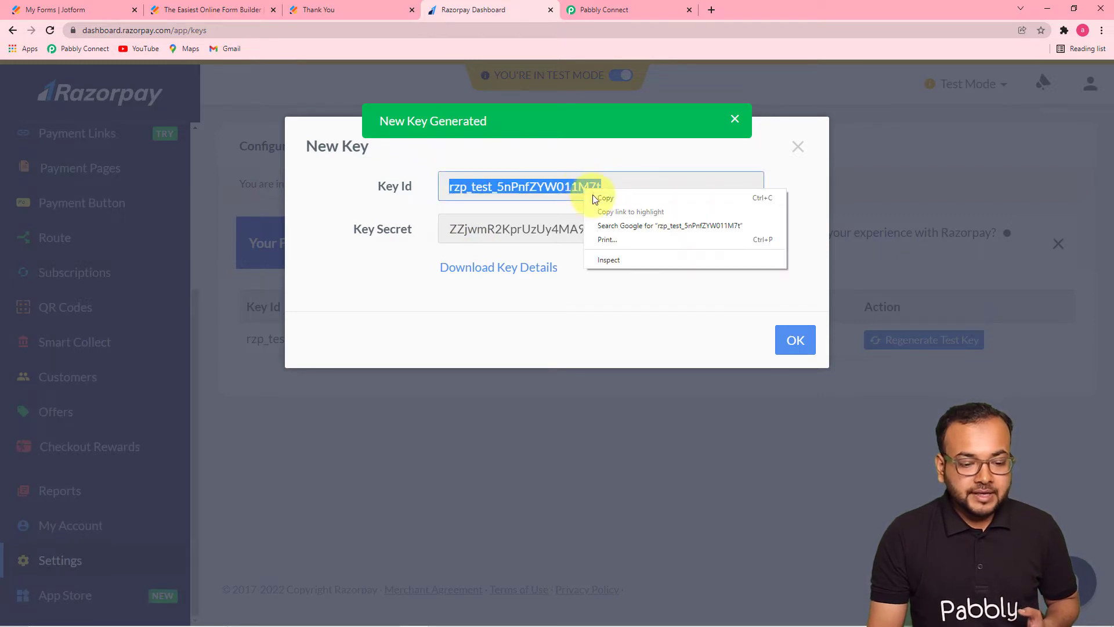
left_click(594, 195)
left_click(615, 10)
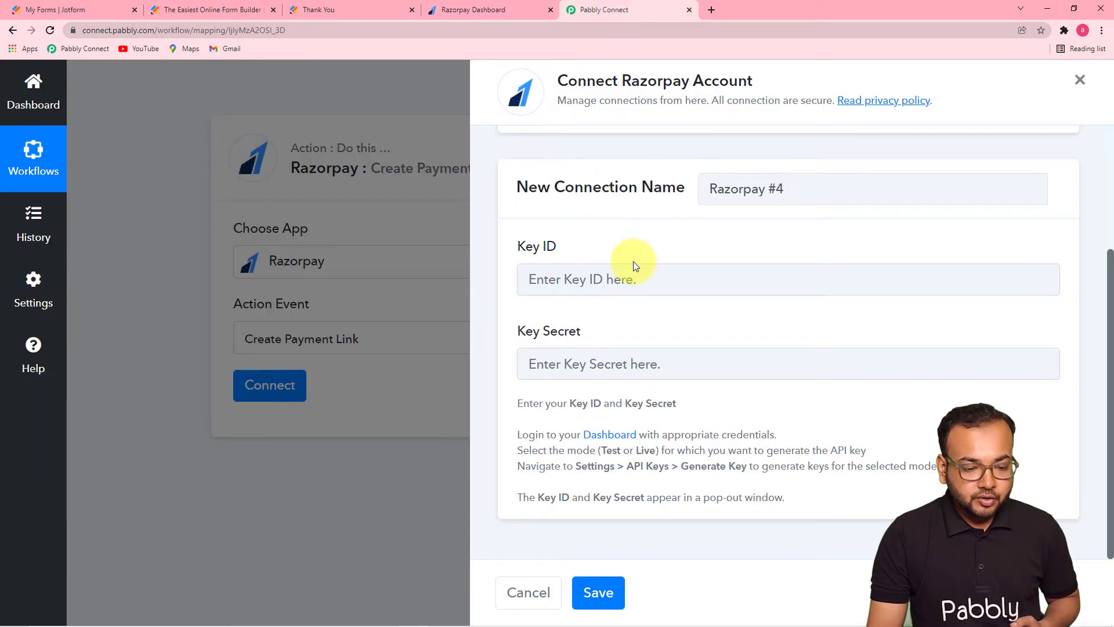
right_click(592, 283)
left_click(616, 375)
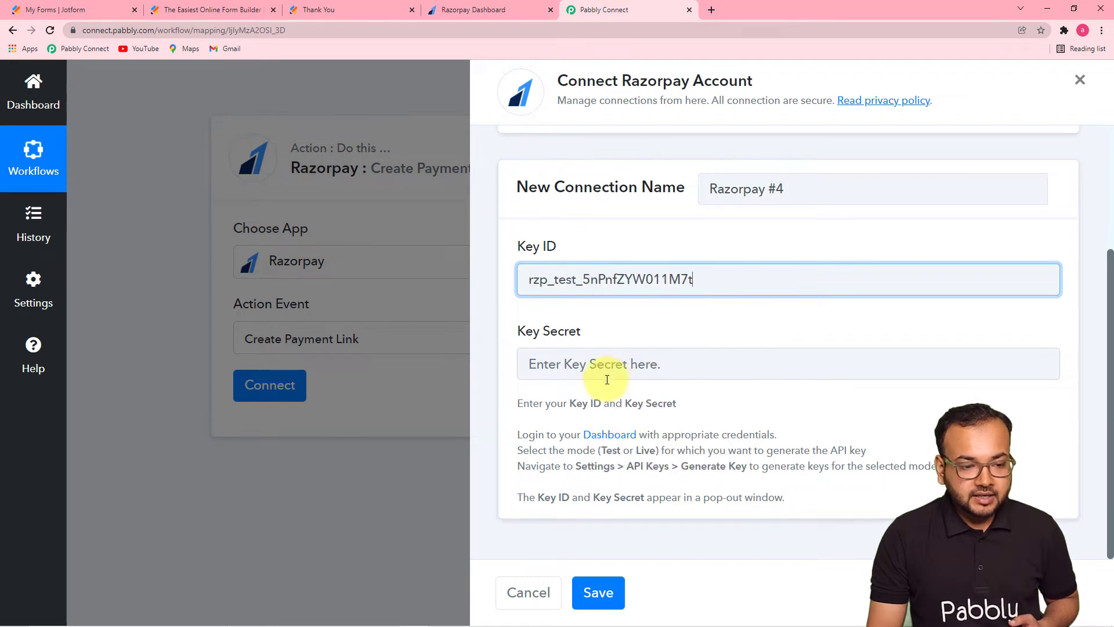
Copy the Key Secret from the Razorpay Dashboard, paste it into the Pabbly Connect connection's Key Secret field and save the connection
left_click(520, 13)
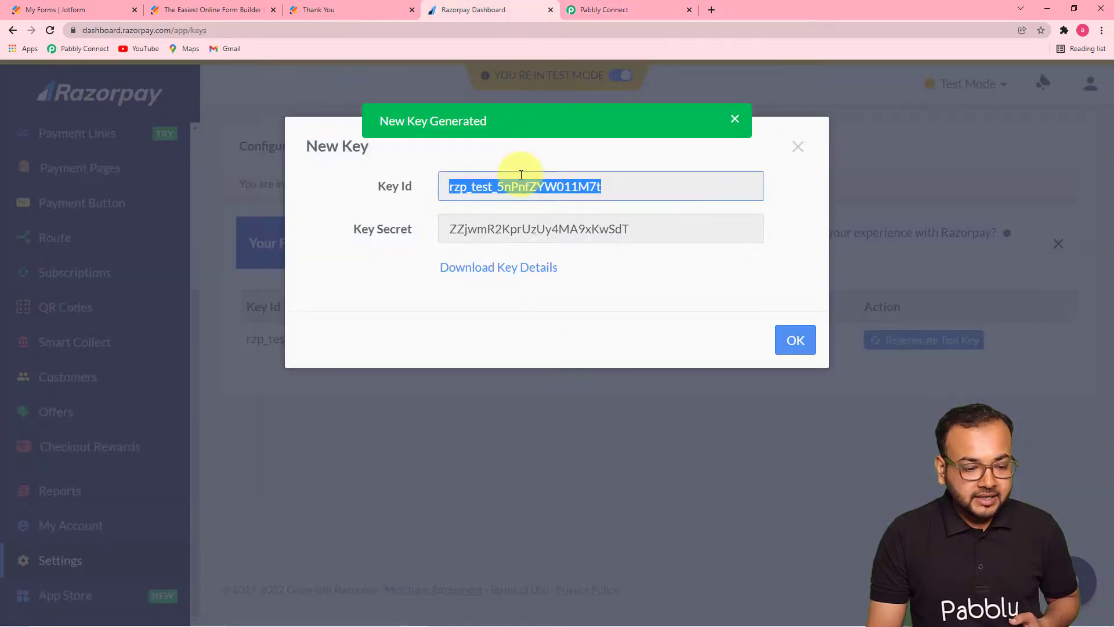
double_click(498, 229)
right_click(508, 232)
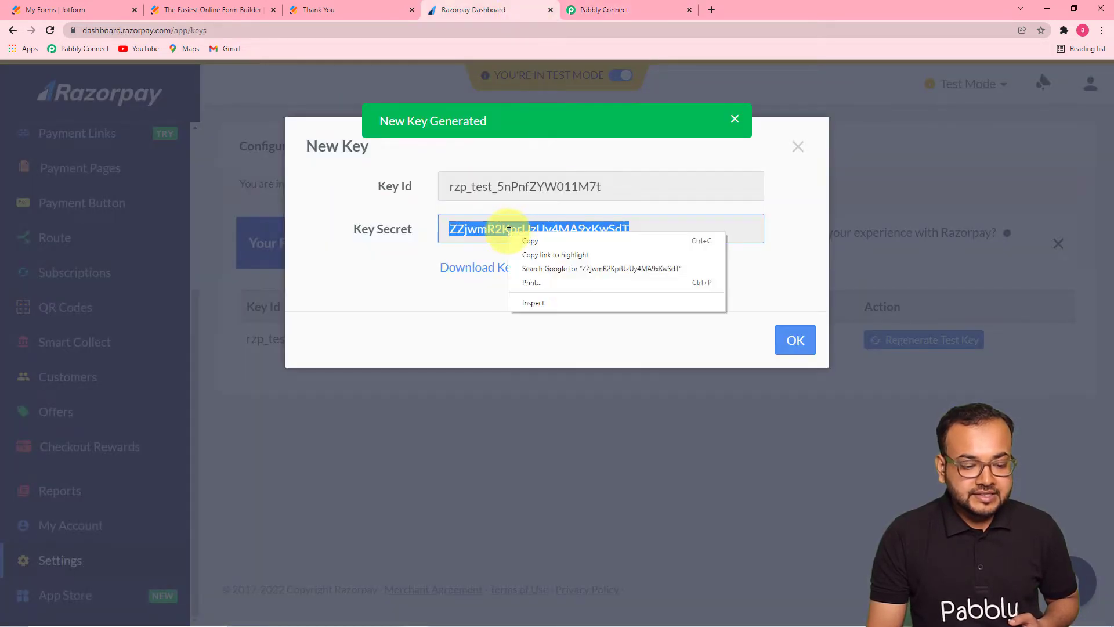
left_click(547, 242)
left_click(603, 9)
right_click(566, 366)
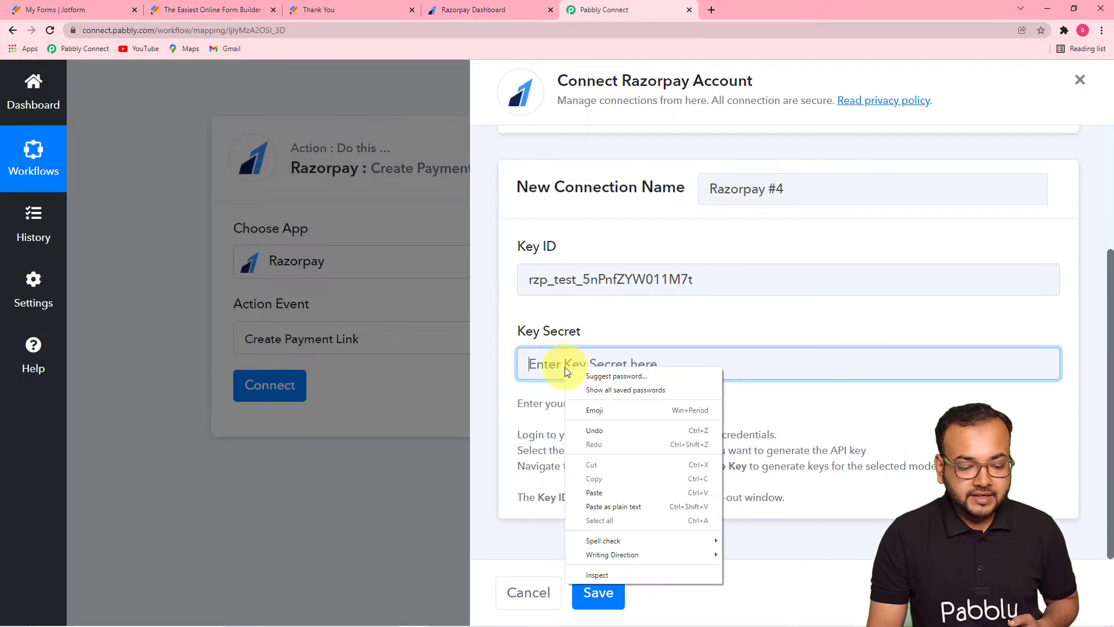
left_click(620, 480)
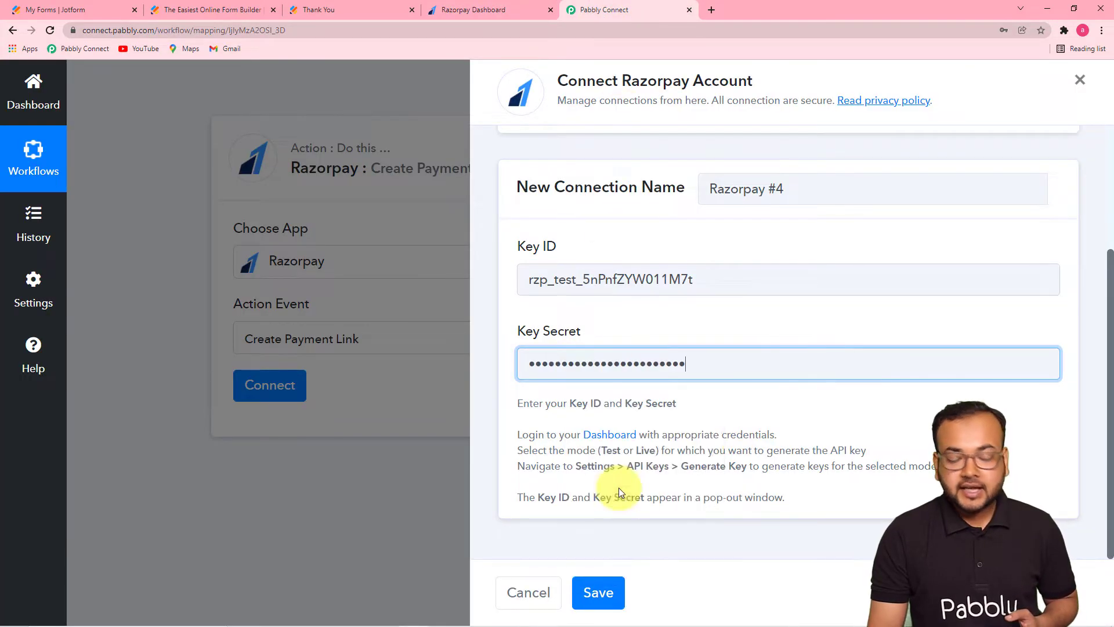
left_click(739, 448)
left_click(599, 589)
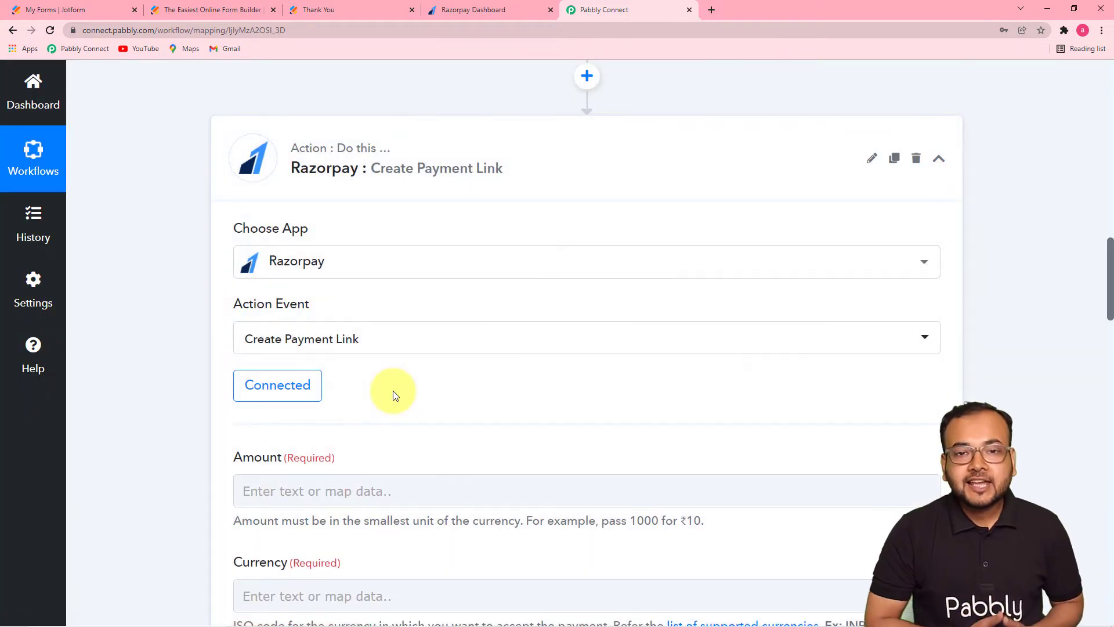
Examine the Create Payment Link fields from Amount and Currency down to Receipt, Reminder and Expire
scroll(398, 376, "down", 3)
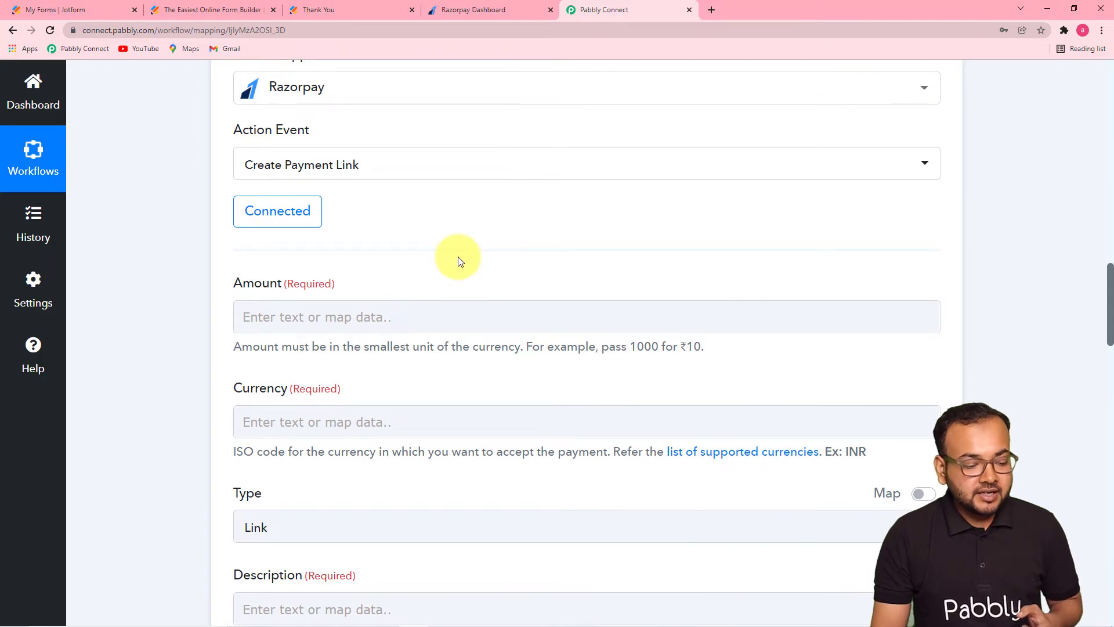
scroll(458, 260, "down", 7)
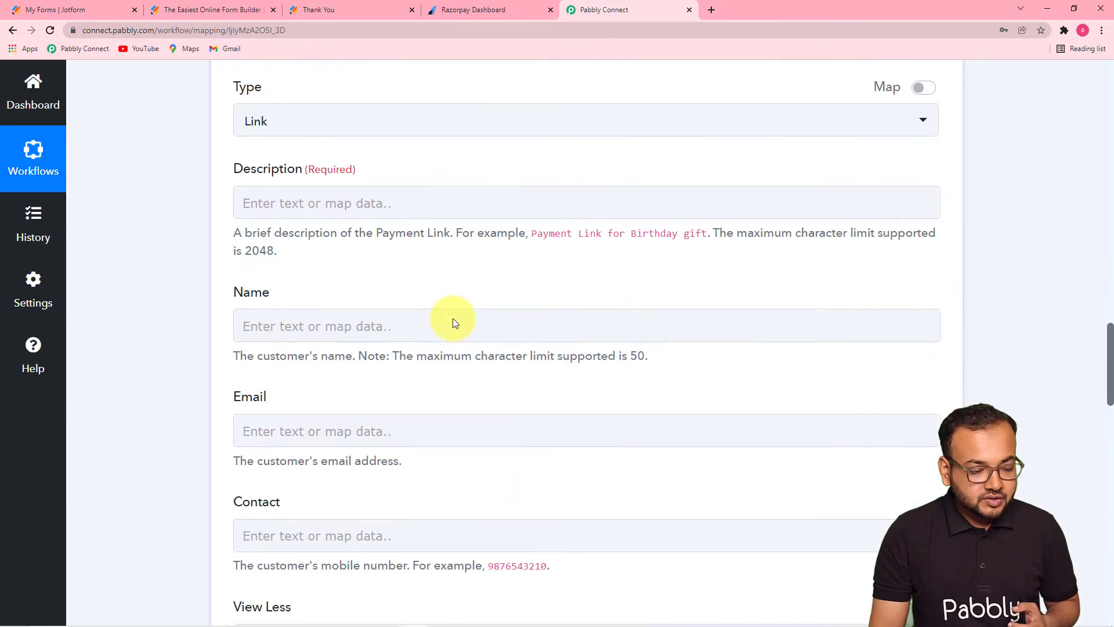
scroll(454, 323, "down", 4)
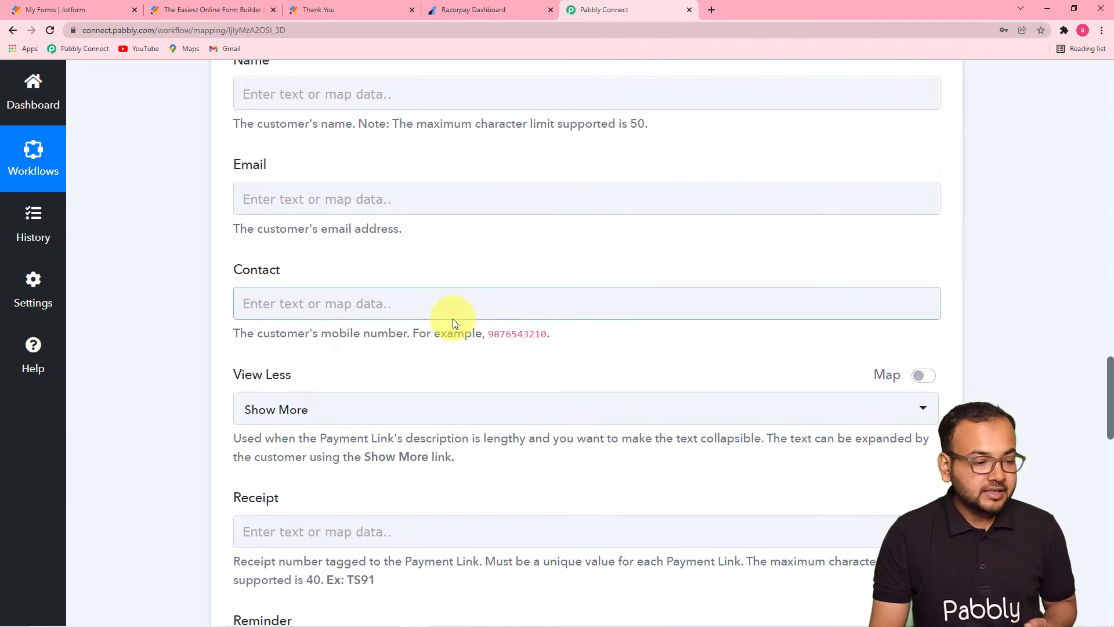
scroll(454, 321, "up", 4)
scroll(465, 301, "up", 4)
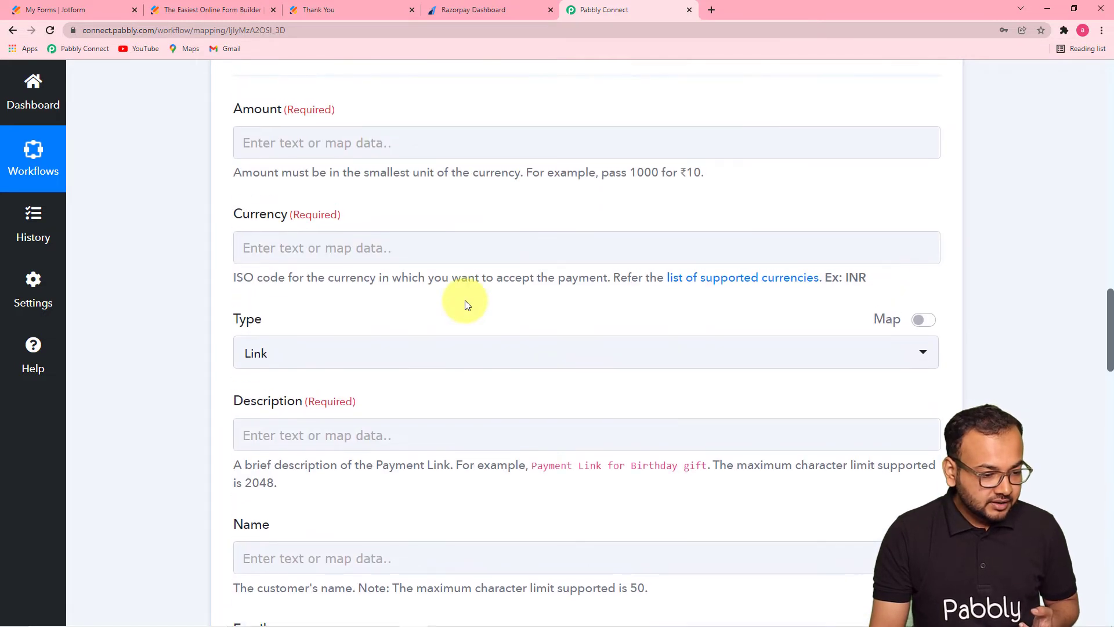
scroll(462, 298, "up", 2)
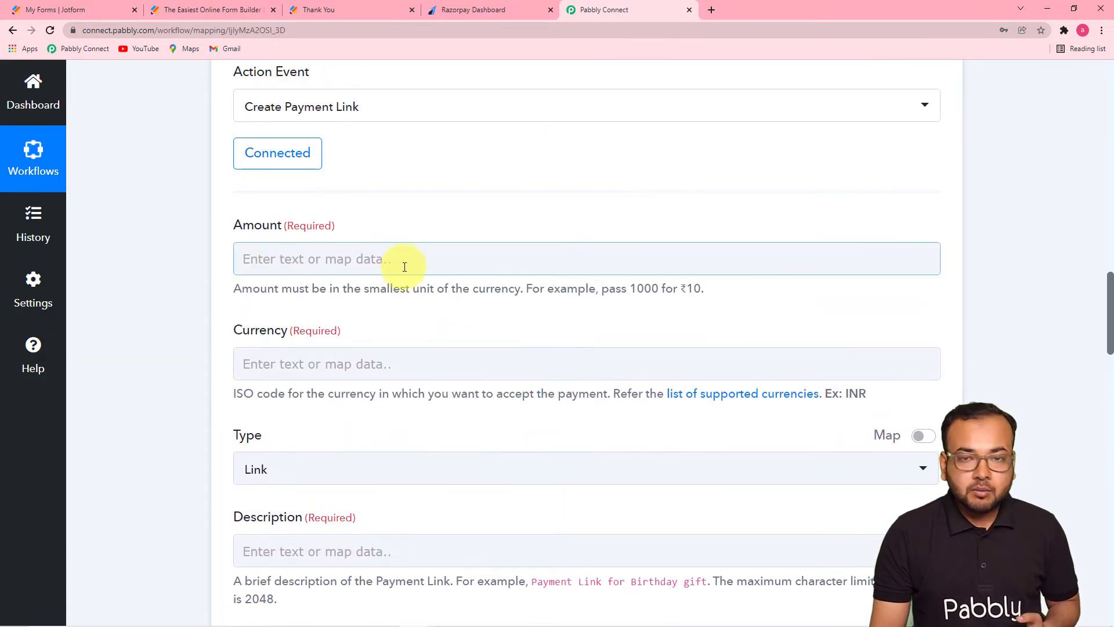
scroll(405, 266, "down", 3)
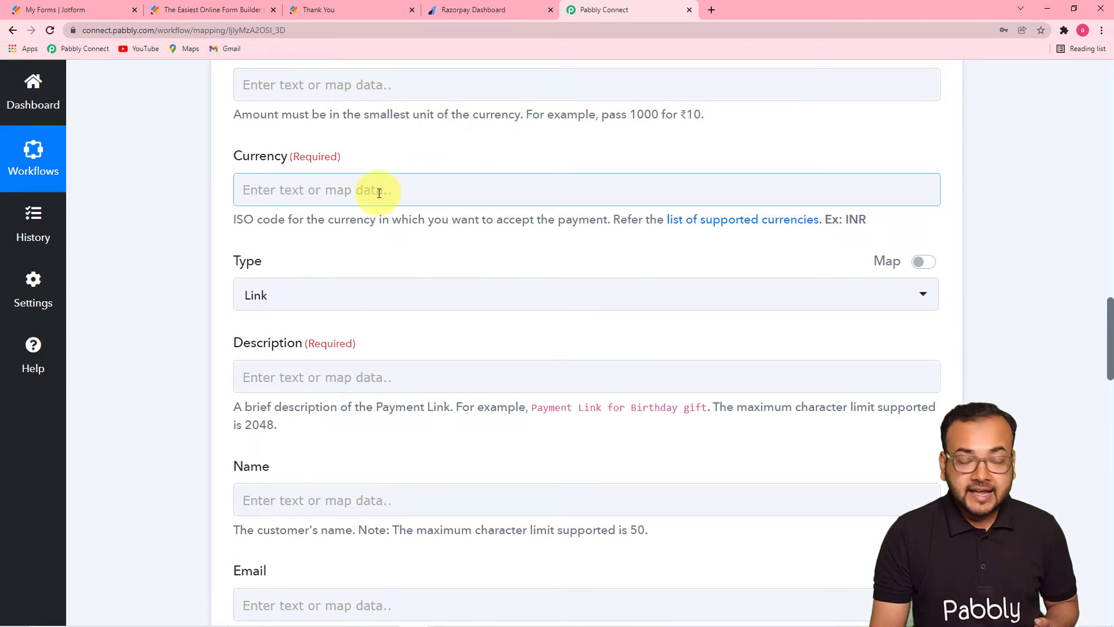
scroll(371, 191, "down", 4)
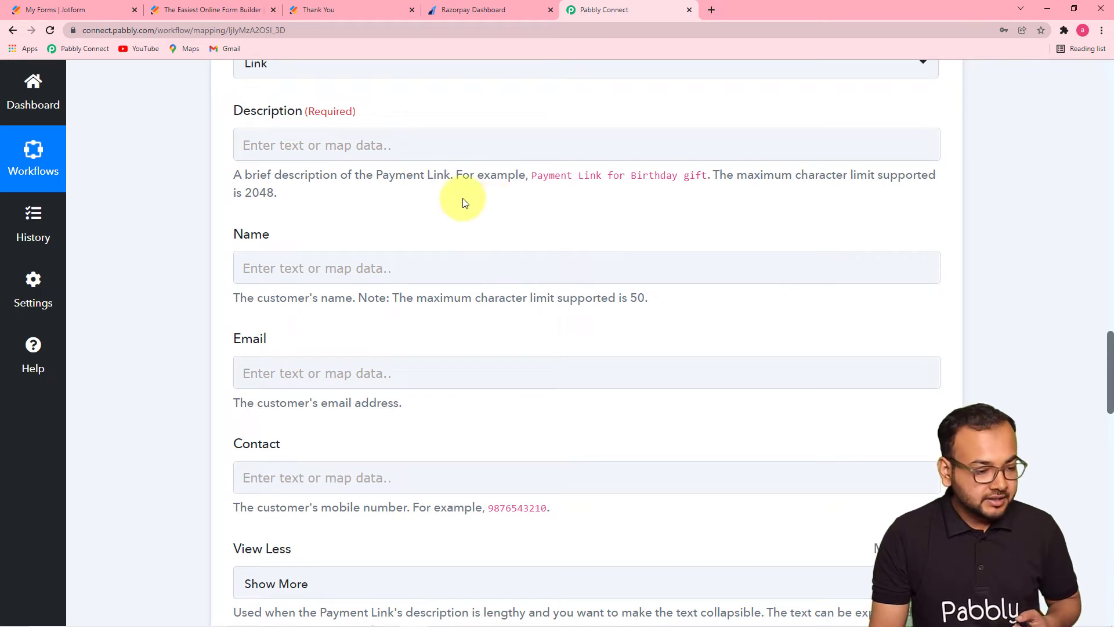
scroll(462, 197, "down", 3)
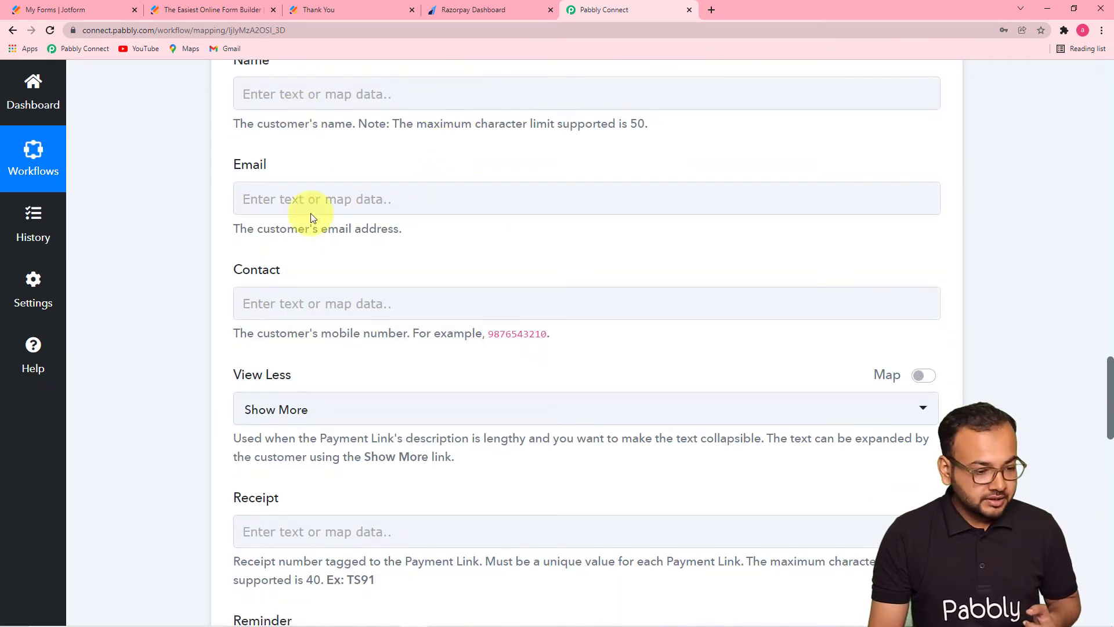
scroll(363, 284, "down", 3)
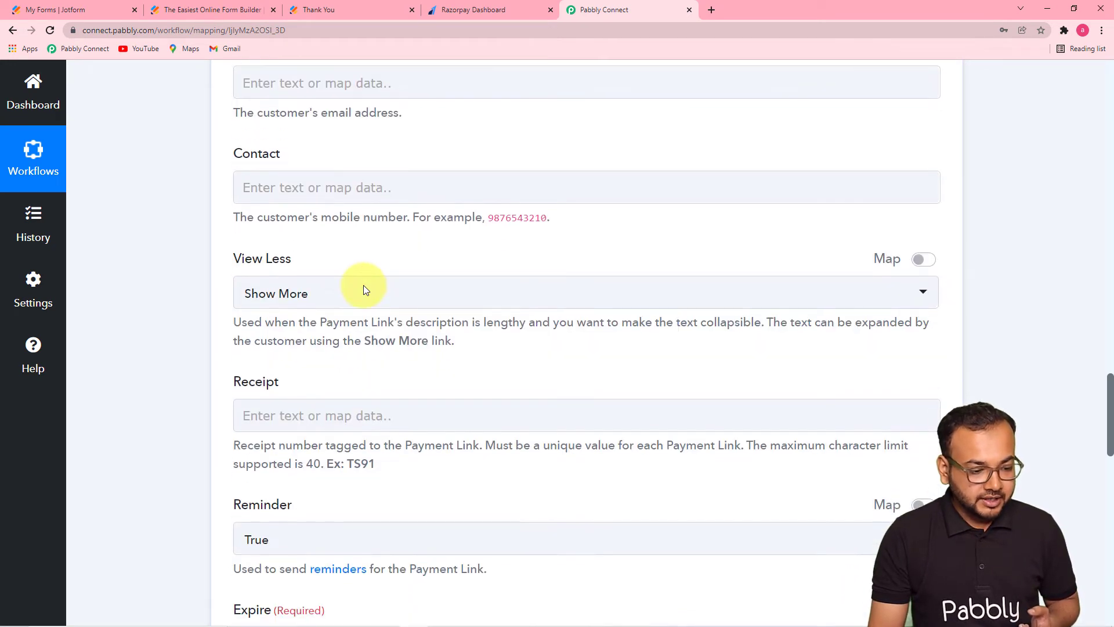
scroll(363, 284, "down", 2)
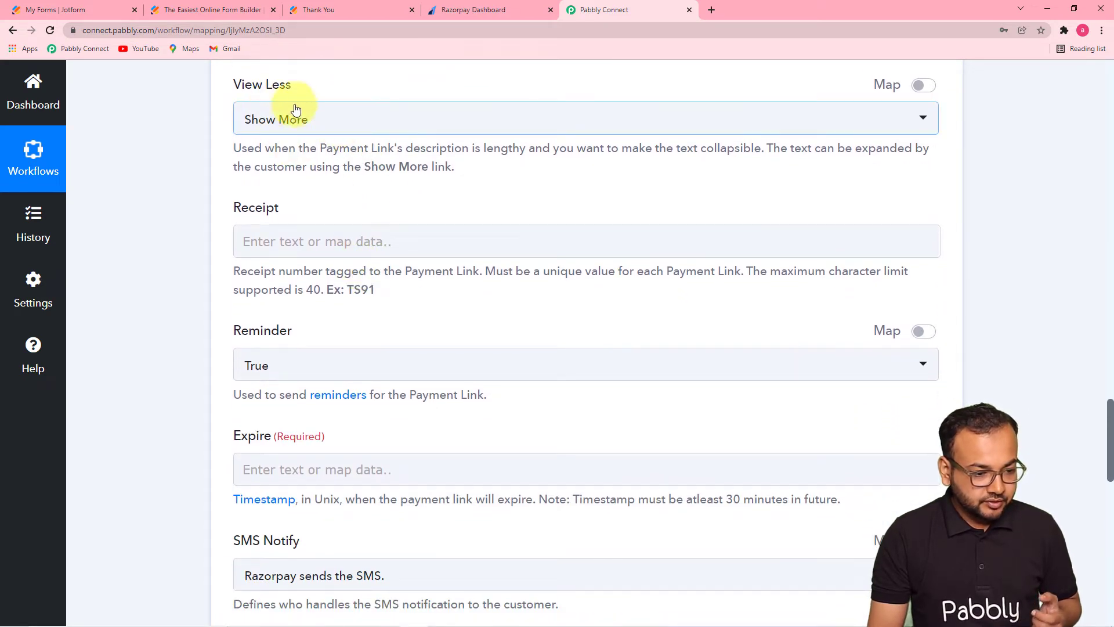
Try the Expanded option for View Less, then restore the setting to Show More
left_click(385, 129)
left_click(341, 228)
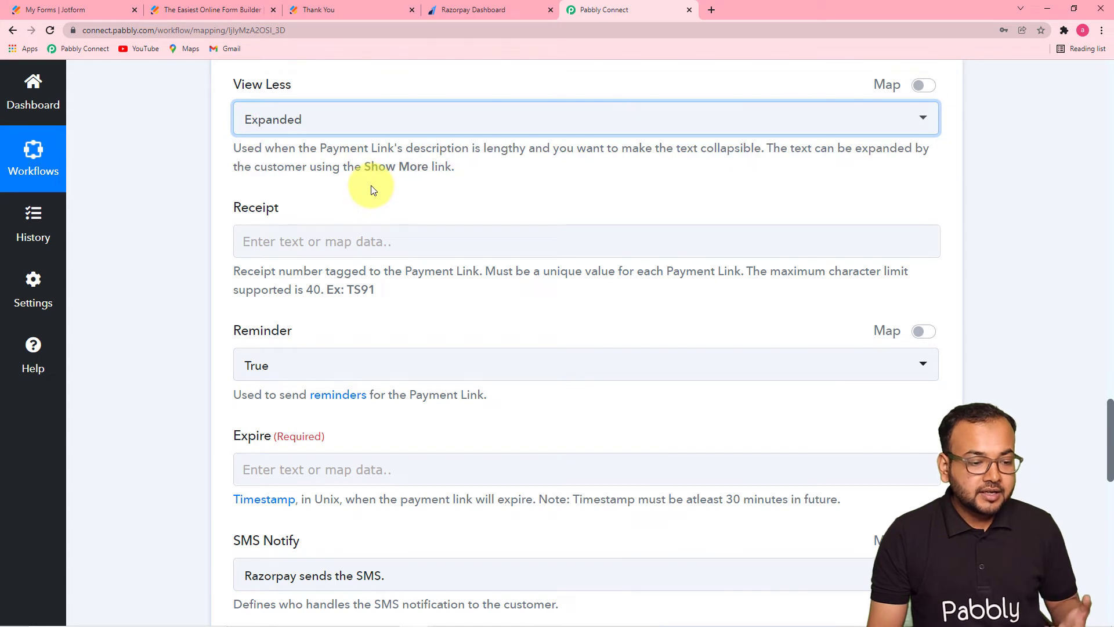
left_click(381, 129)
left_click(348, 196)
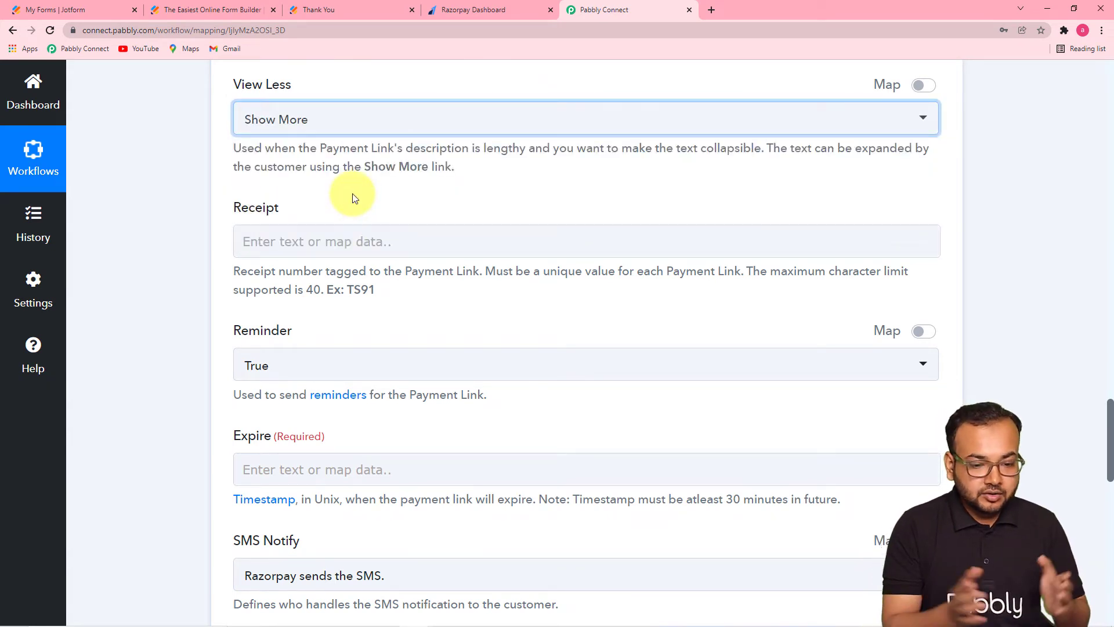
Examine the Receipt, Reminder and Expire fields of Create Payment Link and compare them with the data captured from the Jotform response
scroll(353, 193, "down", 3)
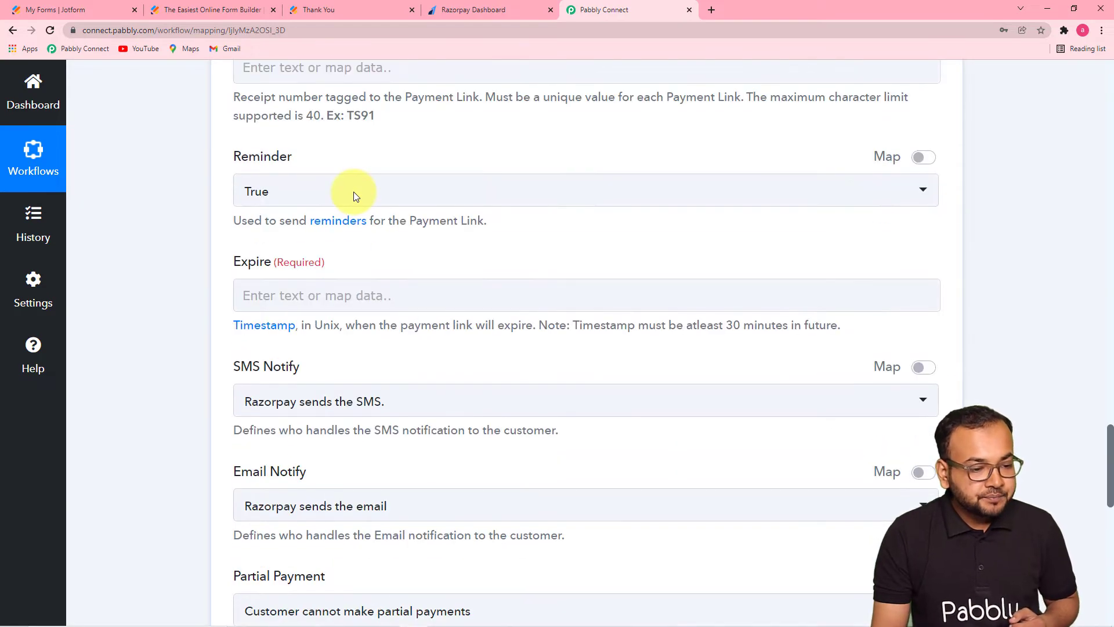
scroll(355, 192, "up", 2)
left_click(337, 183)
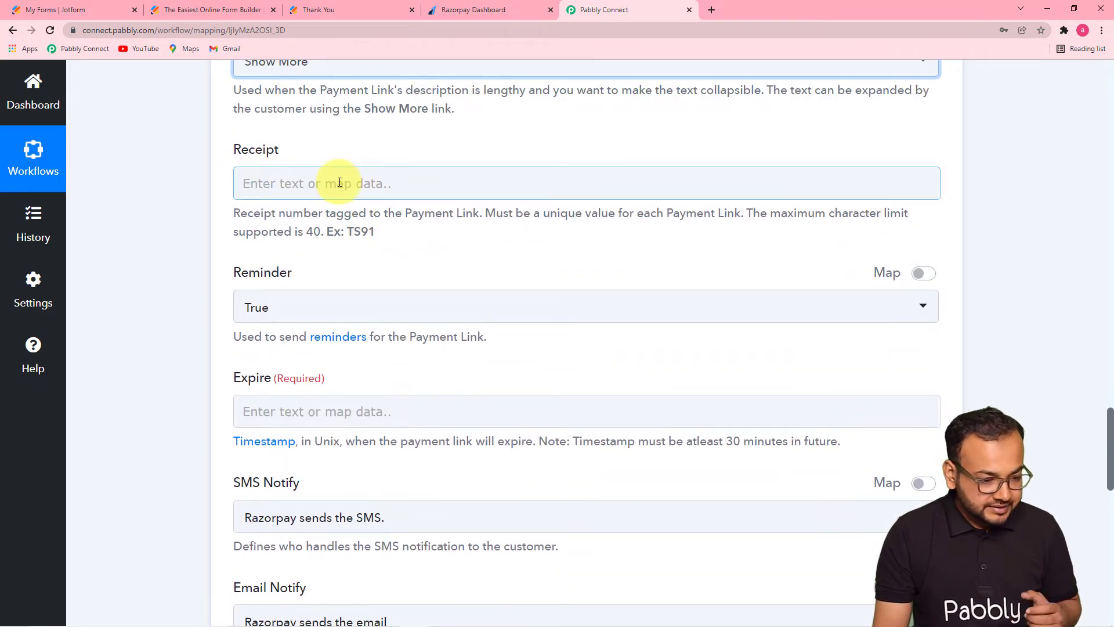
scroll(383, 182, "down", 4)
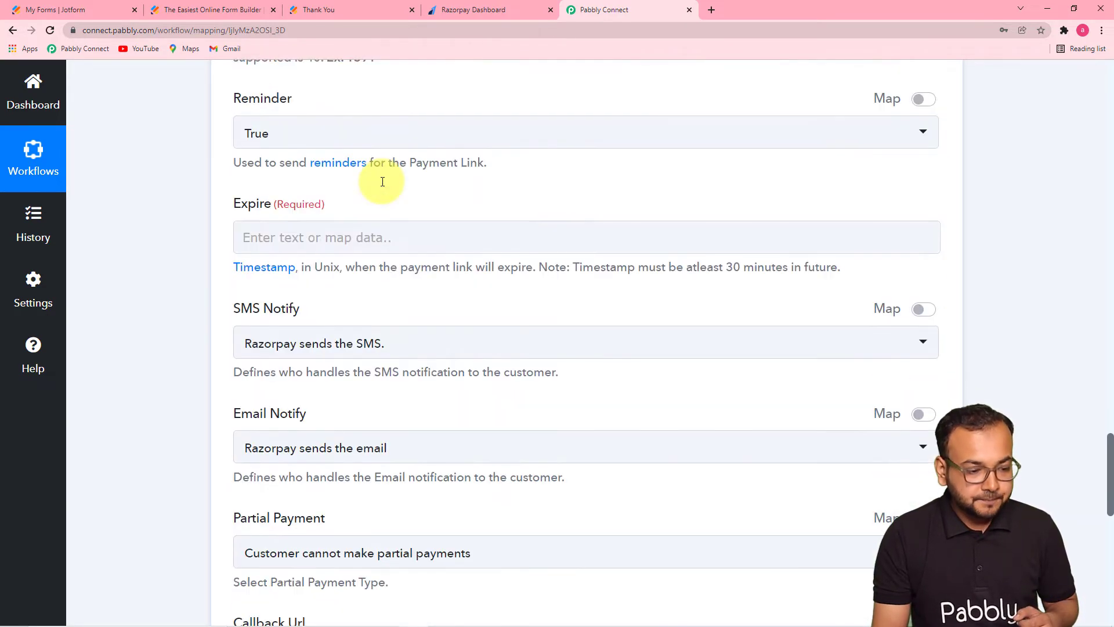
left_click(381, 180)
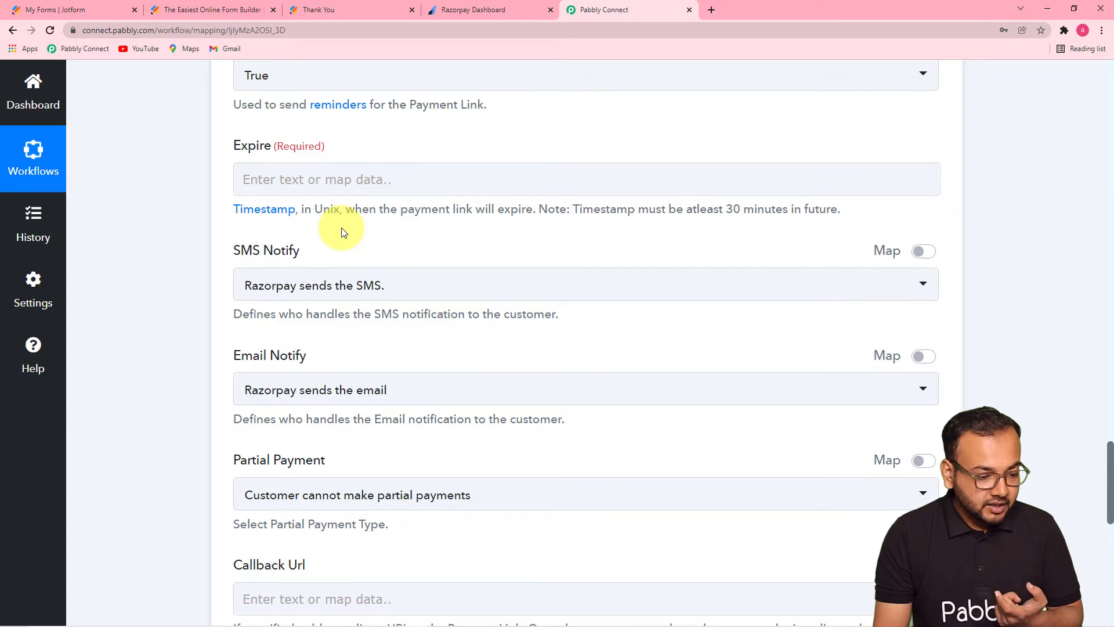
scroll(382, 221, "up", 7)
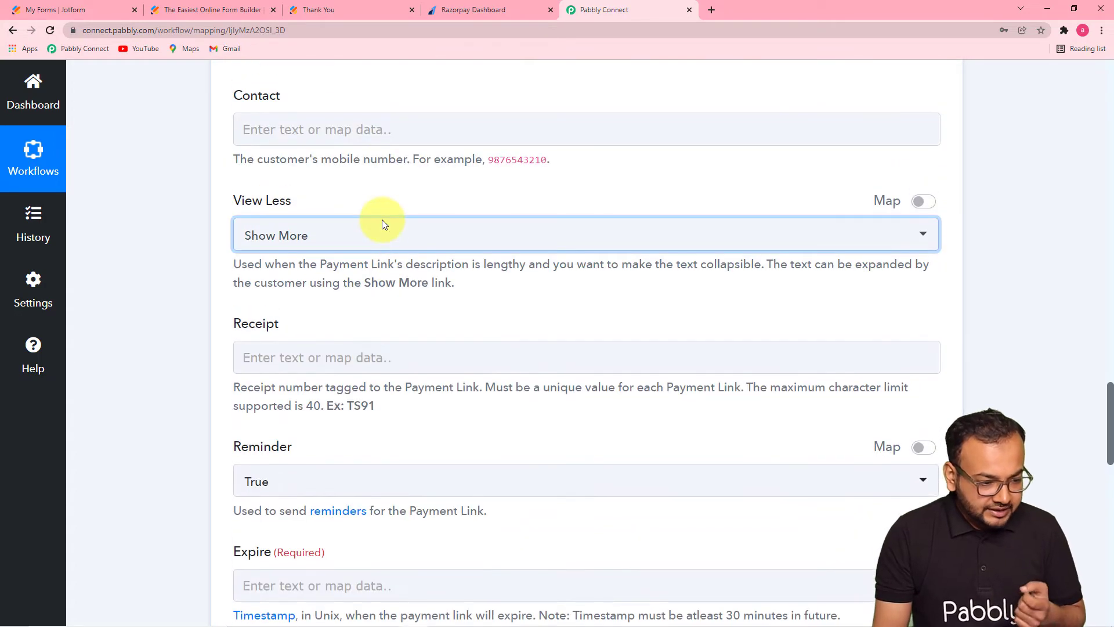
scroll(369, 179, "up", 5)
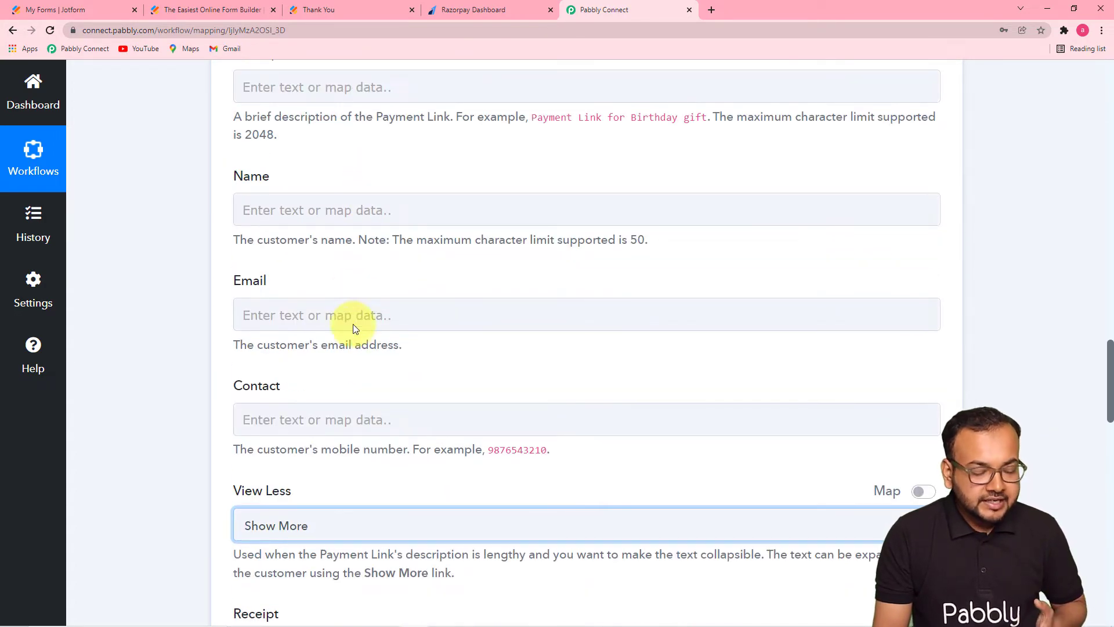
scroll(376, 358, "up", 13)
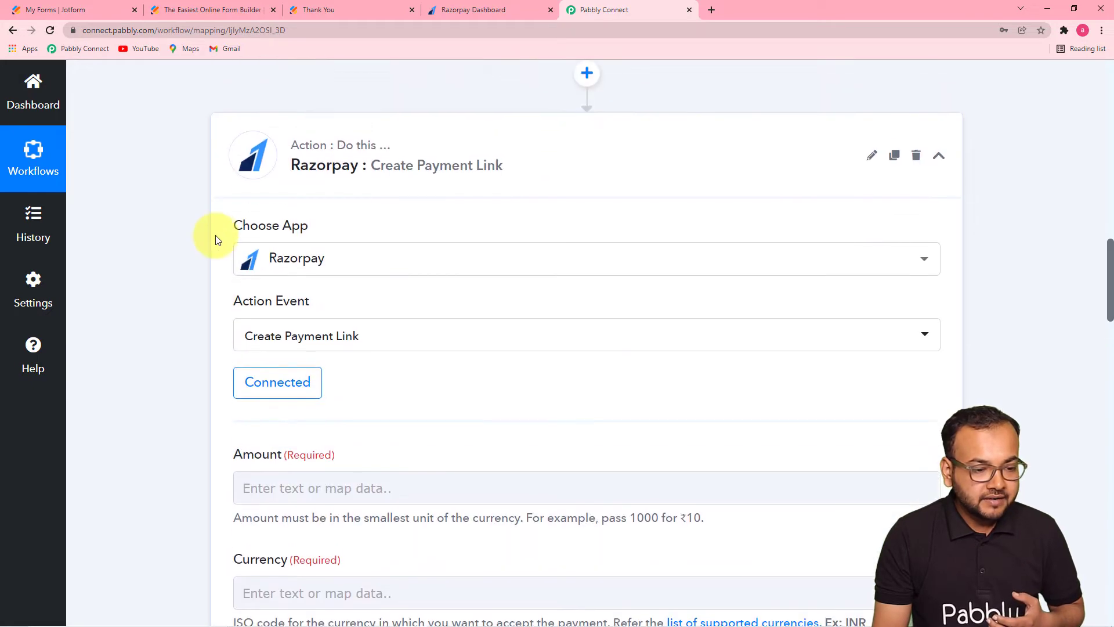
scroll(216, 240, "up", 8)
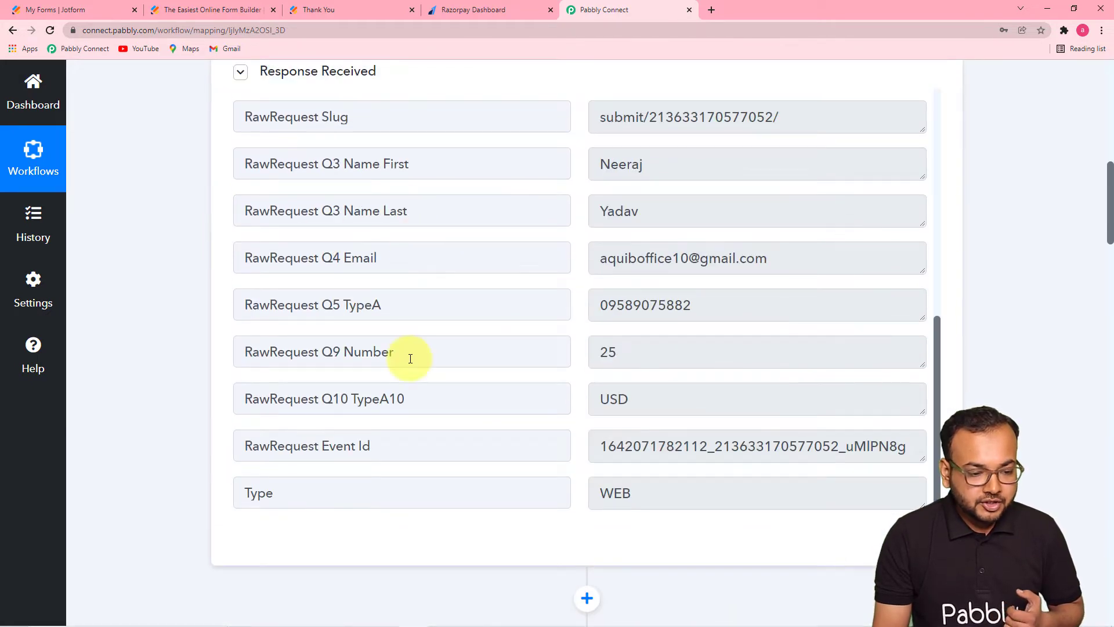
scroll(183, 234, "down", 14)
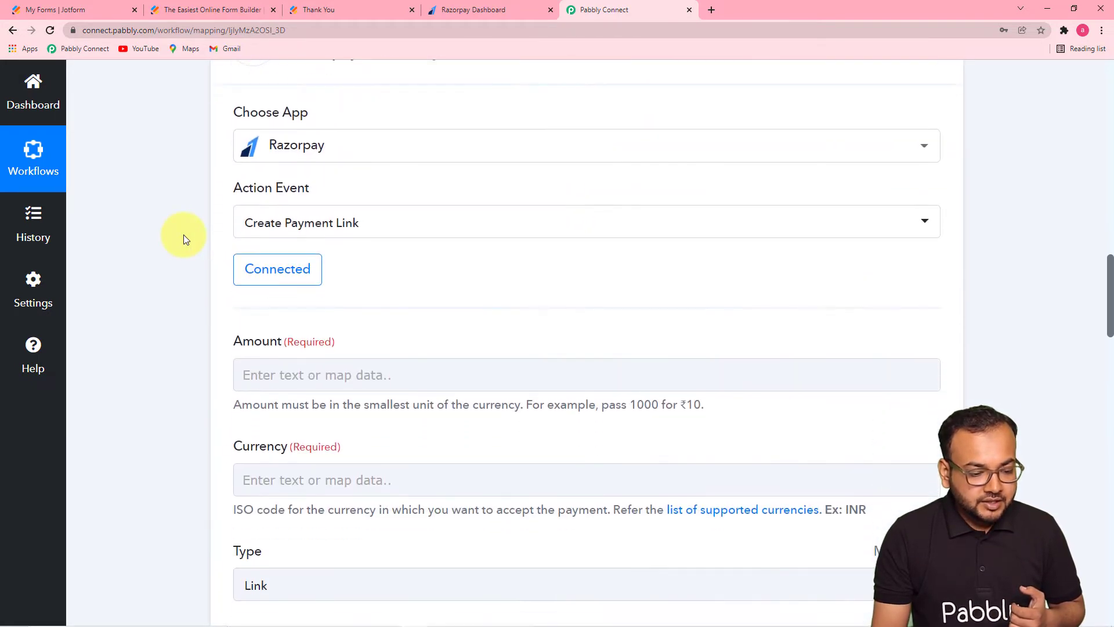
scroll(183, 234, "down", 9)
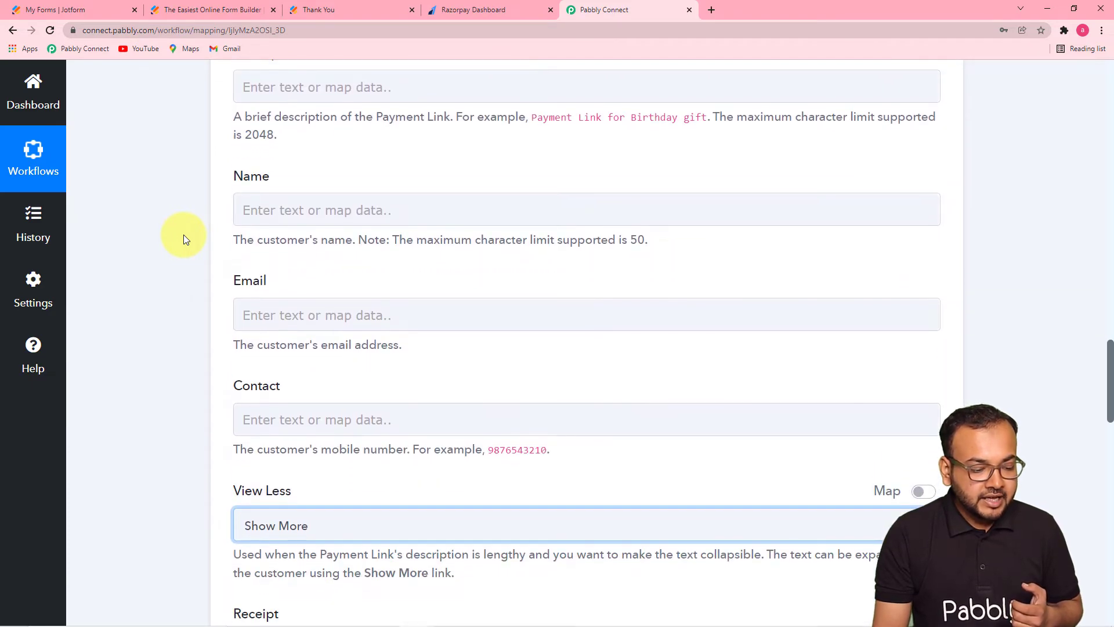
scroll(183, 234, "down", 9)
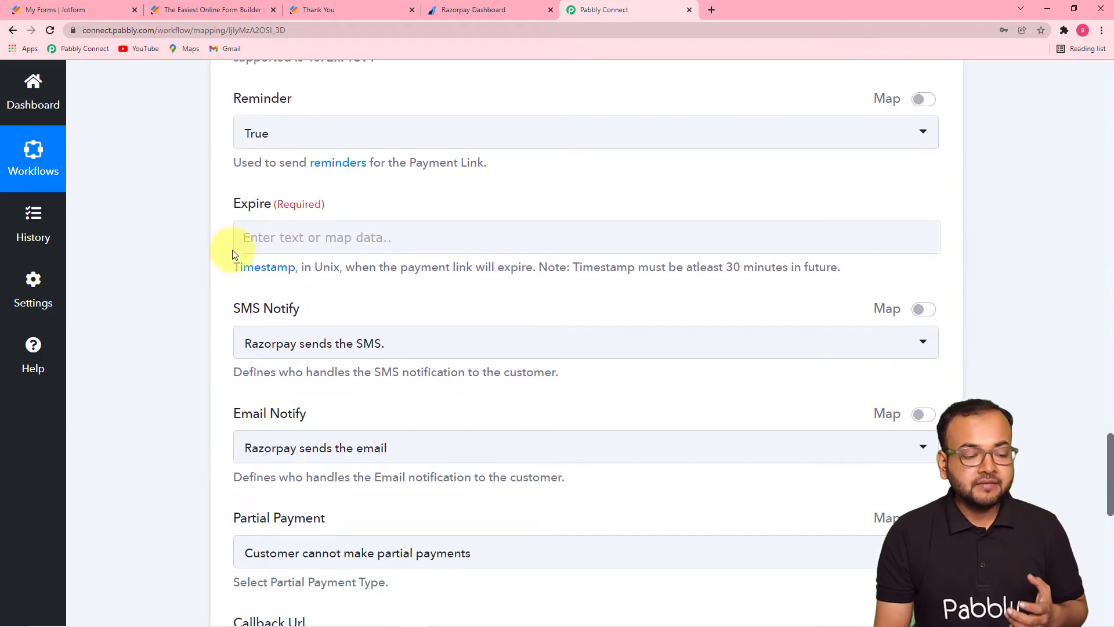
left_click(319, 235)
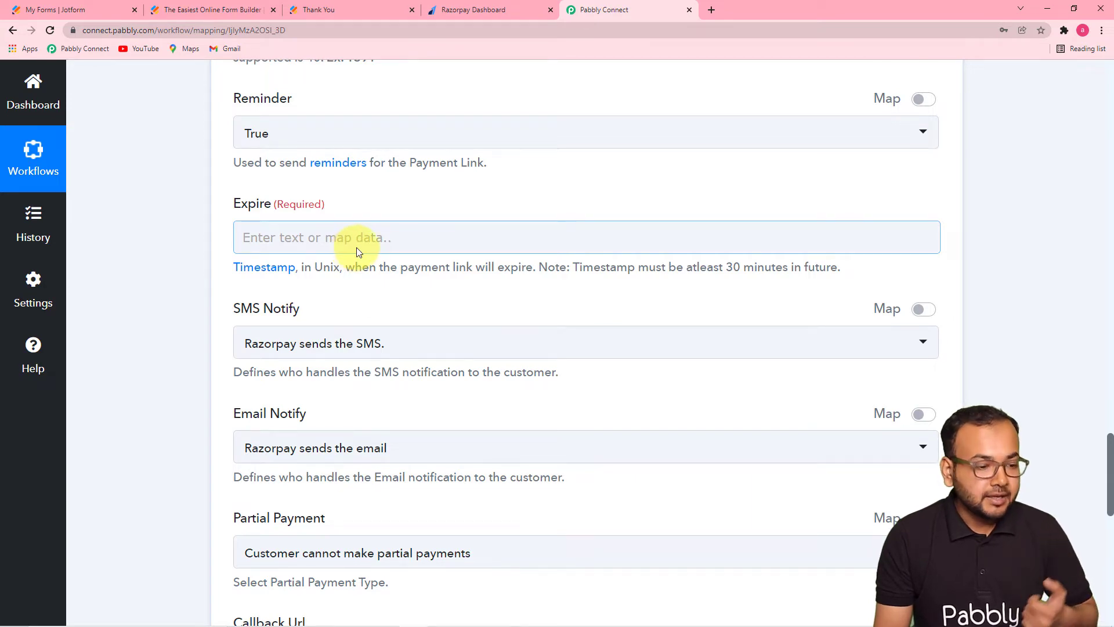
Insert a Date/Time Formatter by Pabbly action between the Jotform trigger and the Razorpay Create Payment Link action
scroll(165, 209, "up", 10)
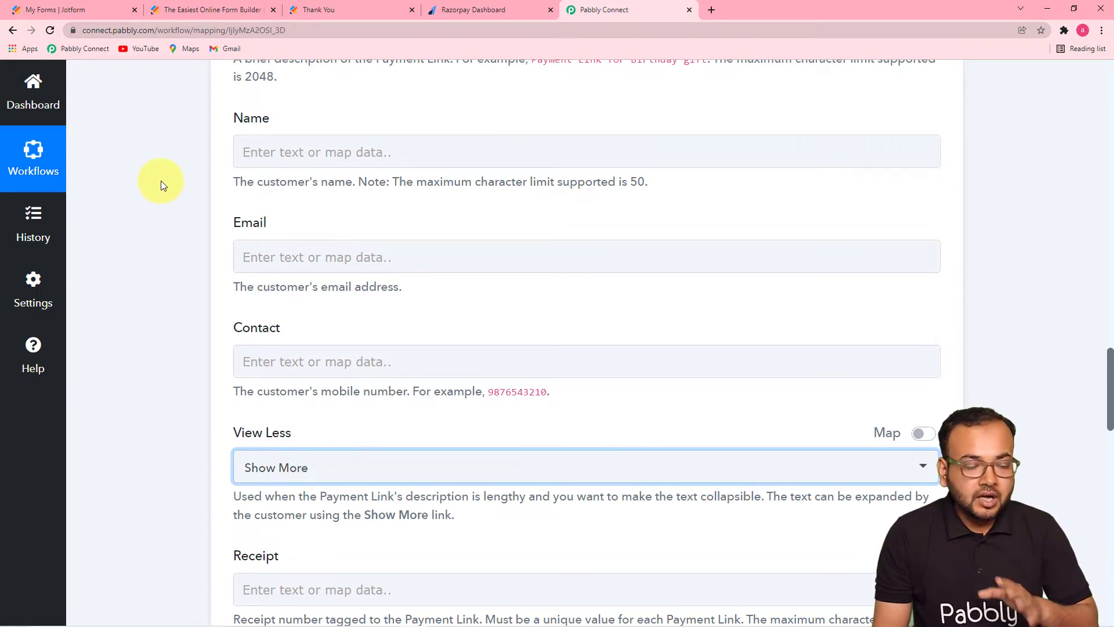
scroll(161, 181, "up", 5)
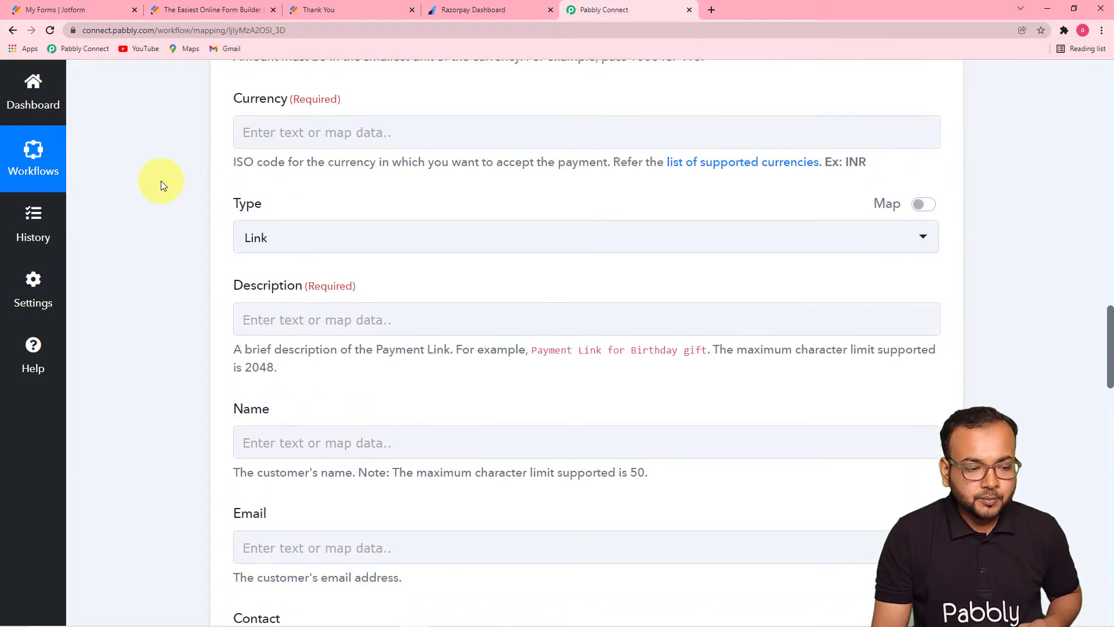
scroll(162, 184, "up", 12)
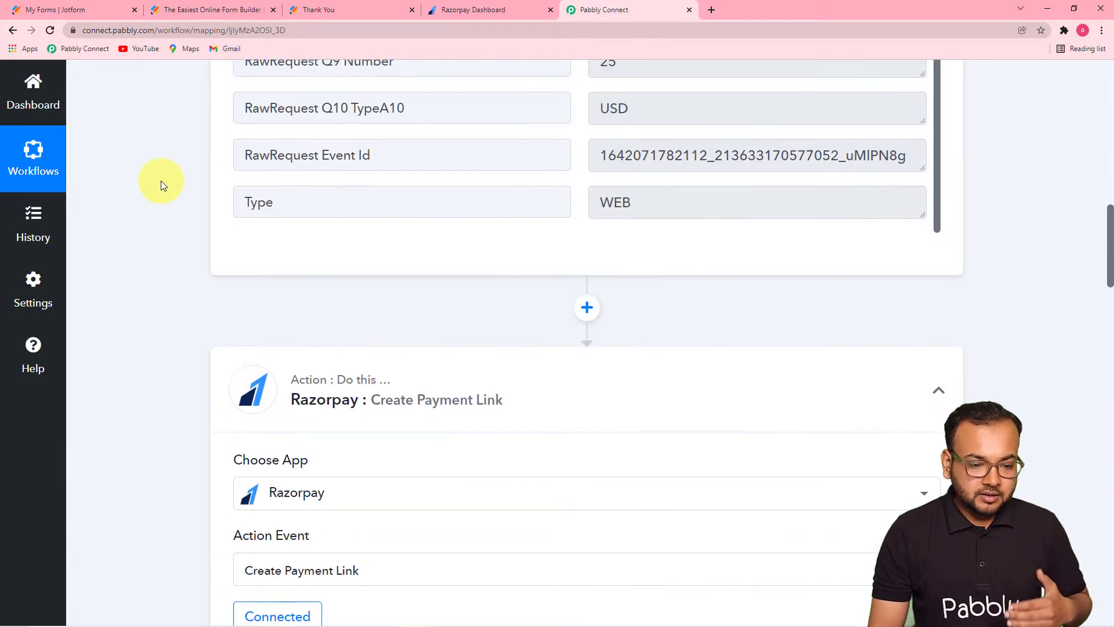
scroll(161, 185, "up", 6)
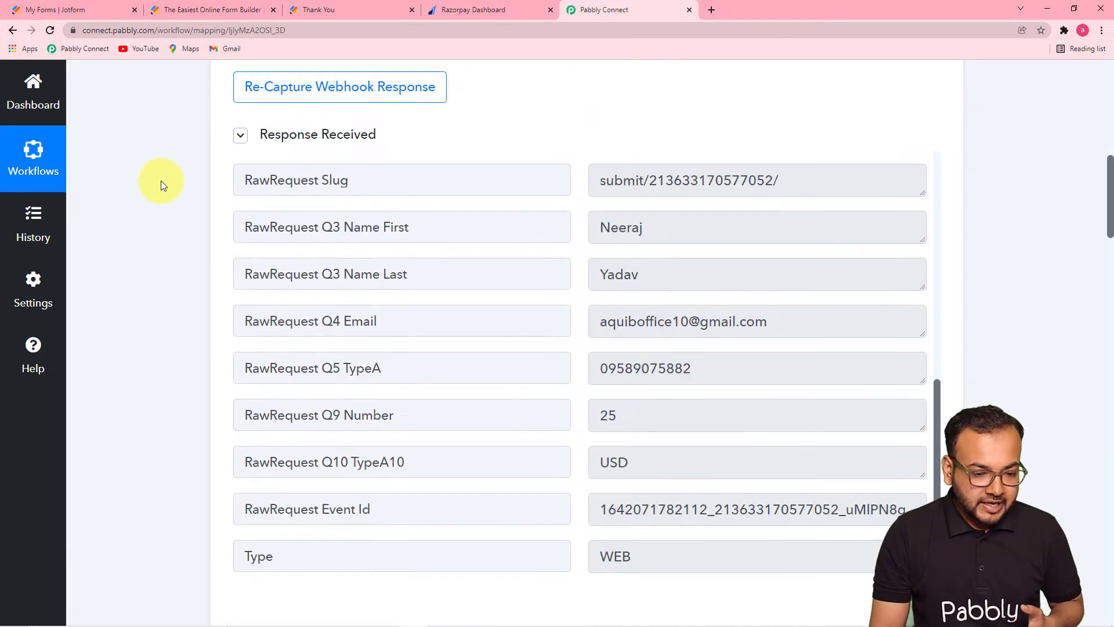
scroll(161, 180, "up", 3)
scroll(162, 179, "down", 1)
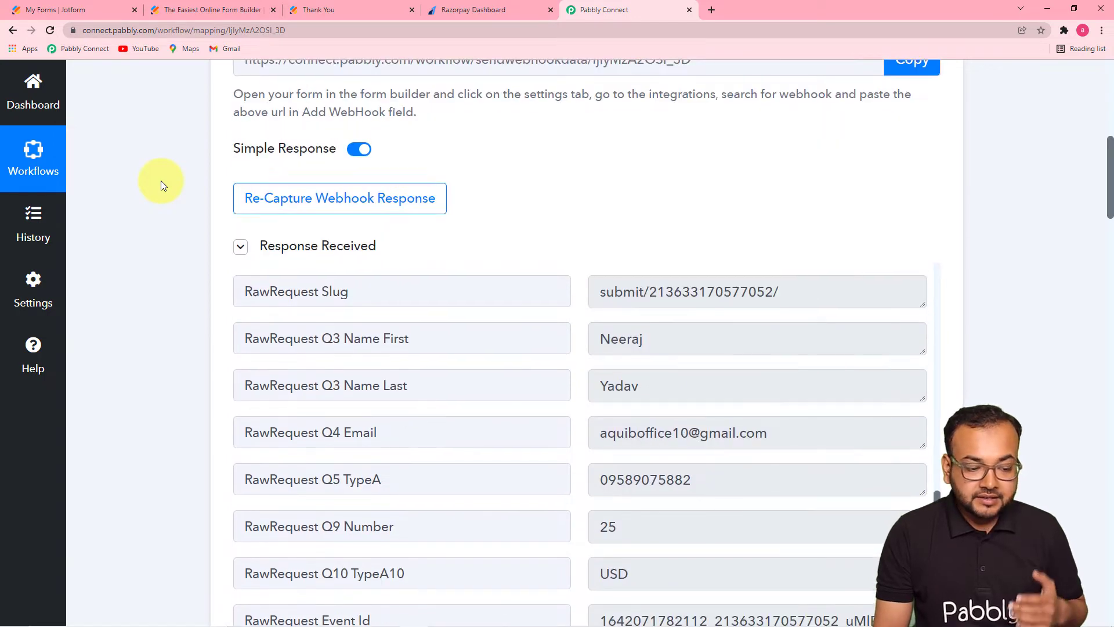
scroll(161, 180, "down", 12)
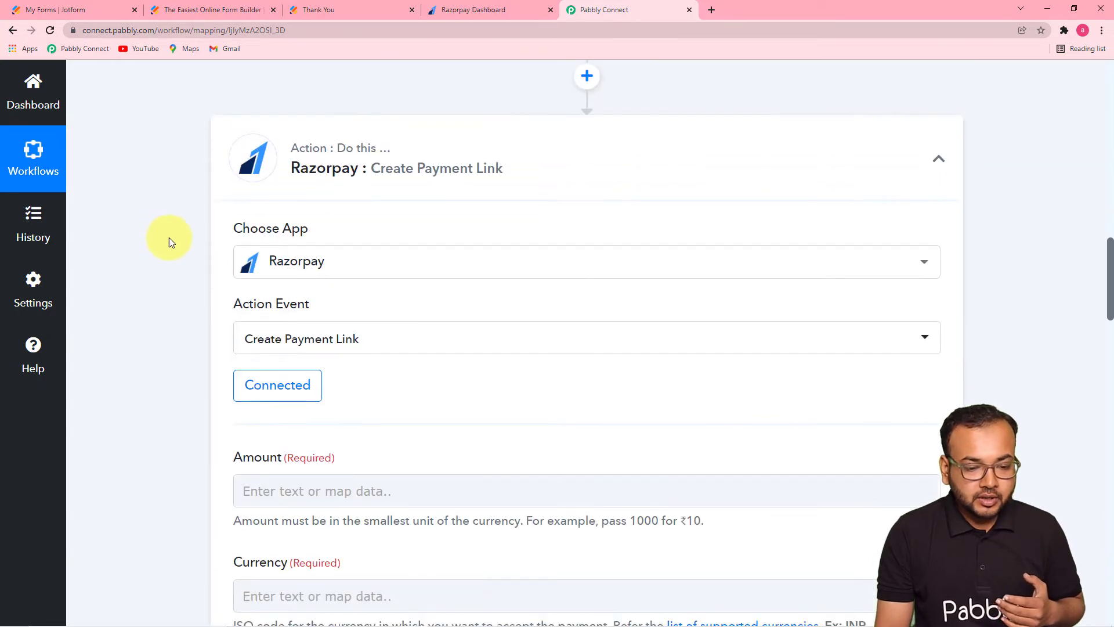
left_click(593, 86)
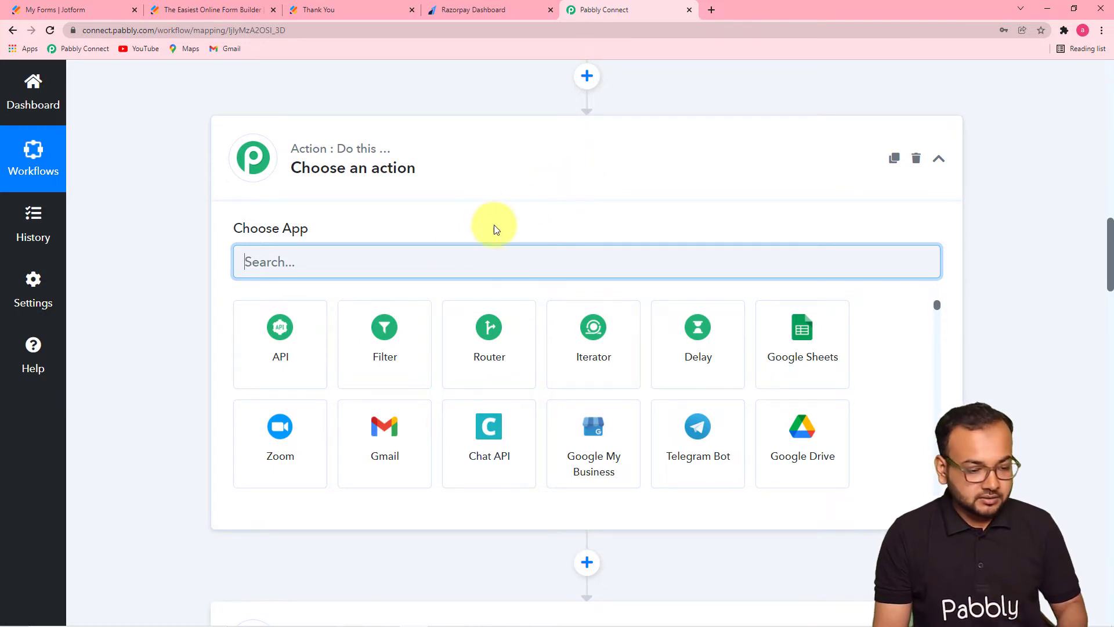
type("da")
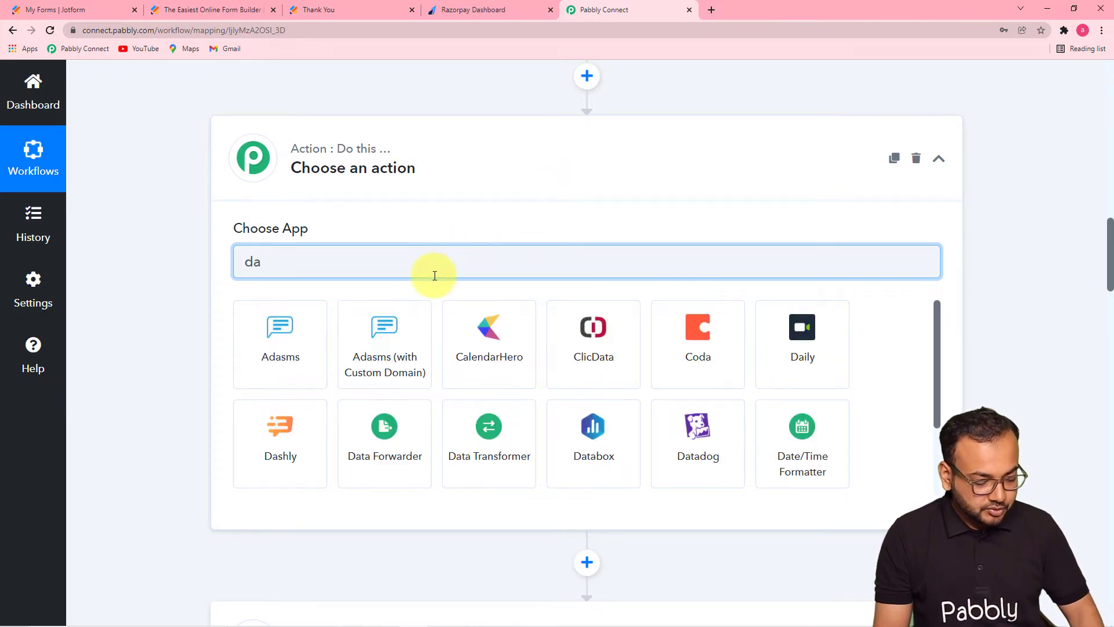
type("te")
left_click(290, 347)
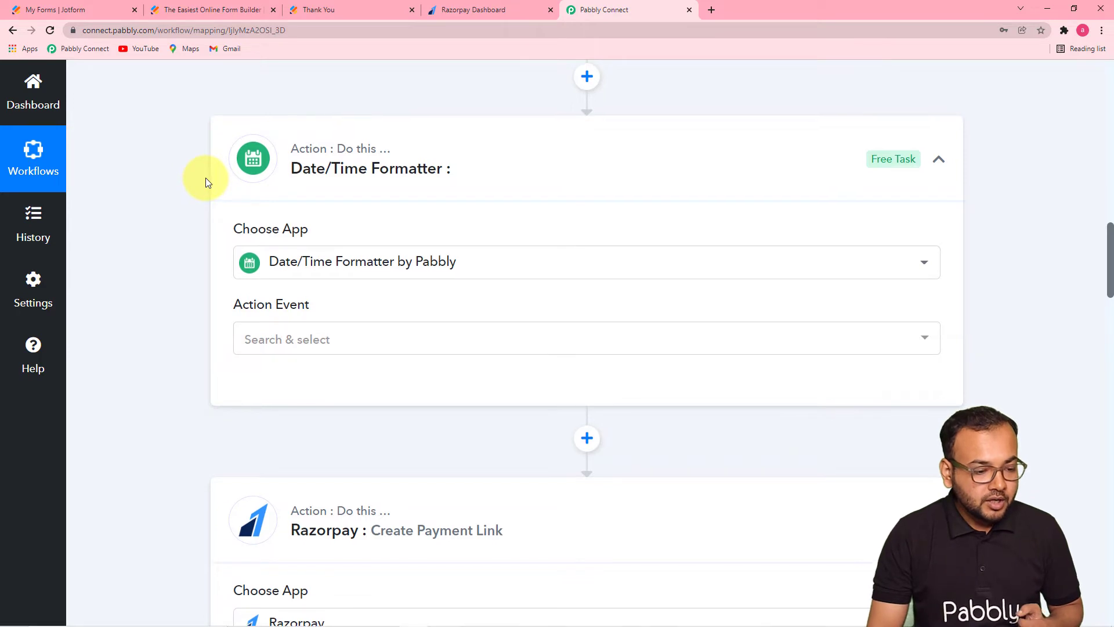
Set the Date/Time Formatter's action event to Modify Current Date and connect it
scroll(186, 180, "down", 3)
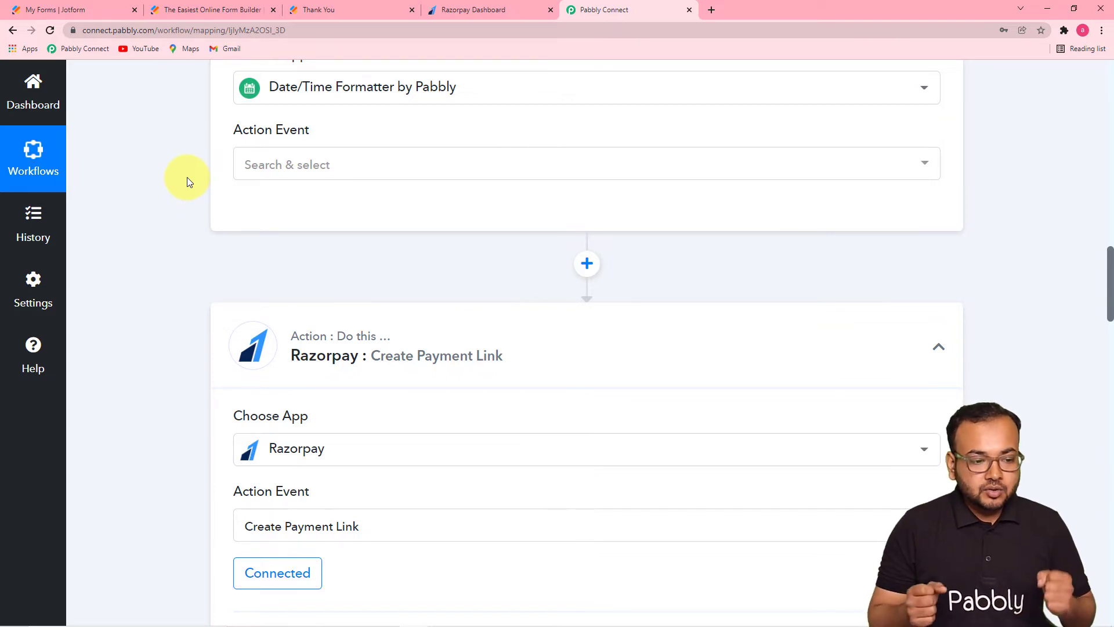
left_click(376, 170)
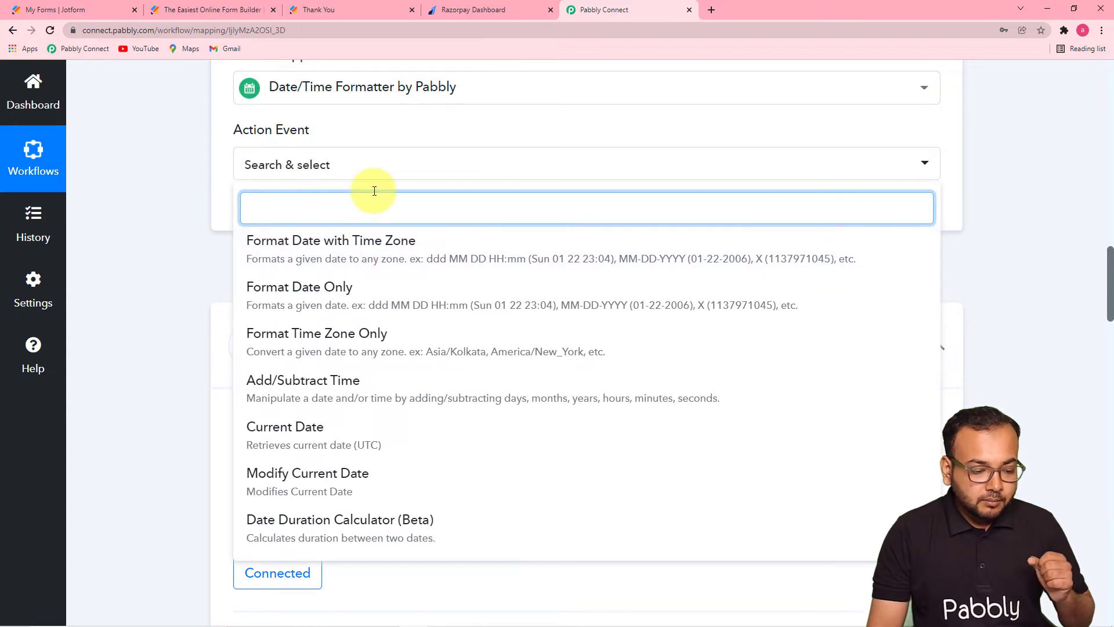
left_click(297, 471)
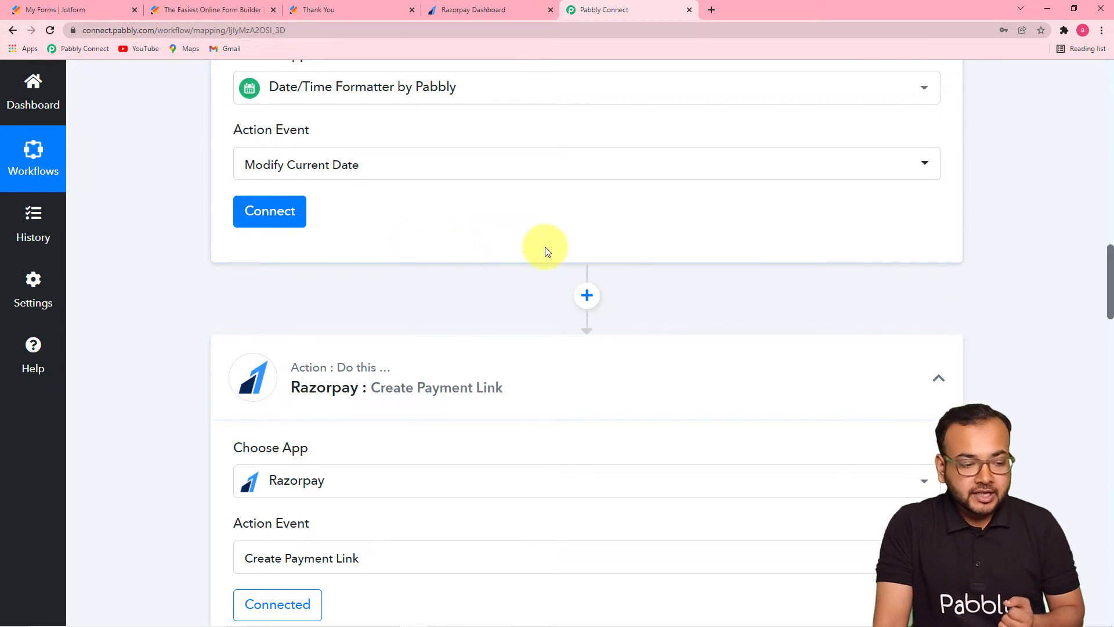
left_click(267, 223)
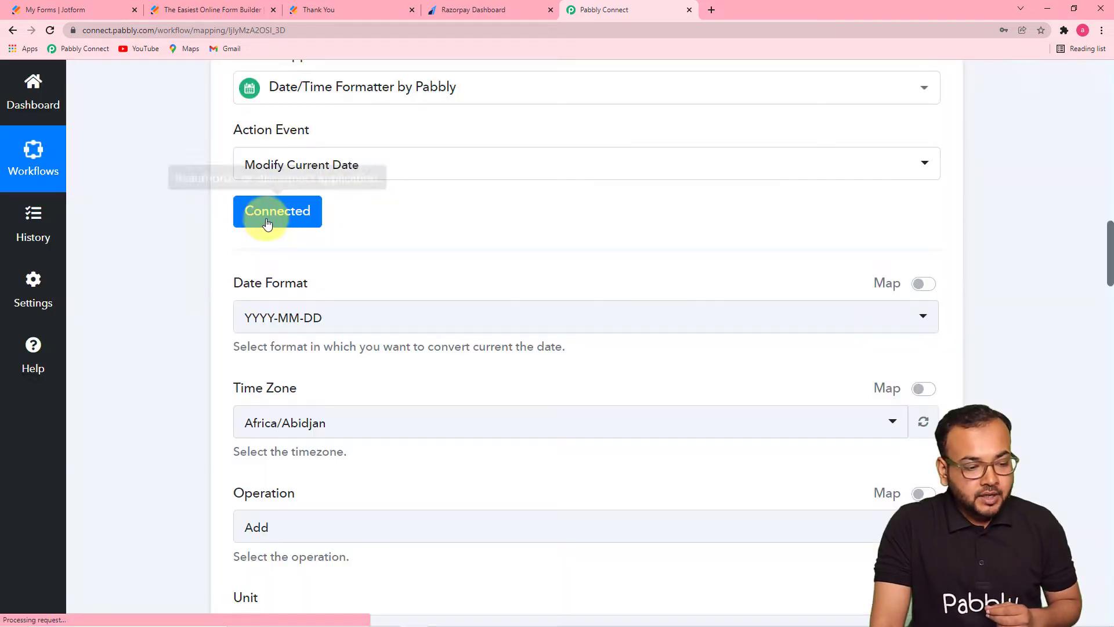
Set the Date/Time Formatter's date format to YYYY-MM-DDTHH:mm:ssZ
scroll(300, 268, "down", 2)
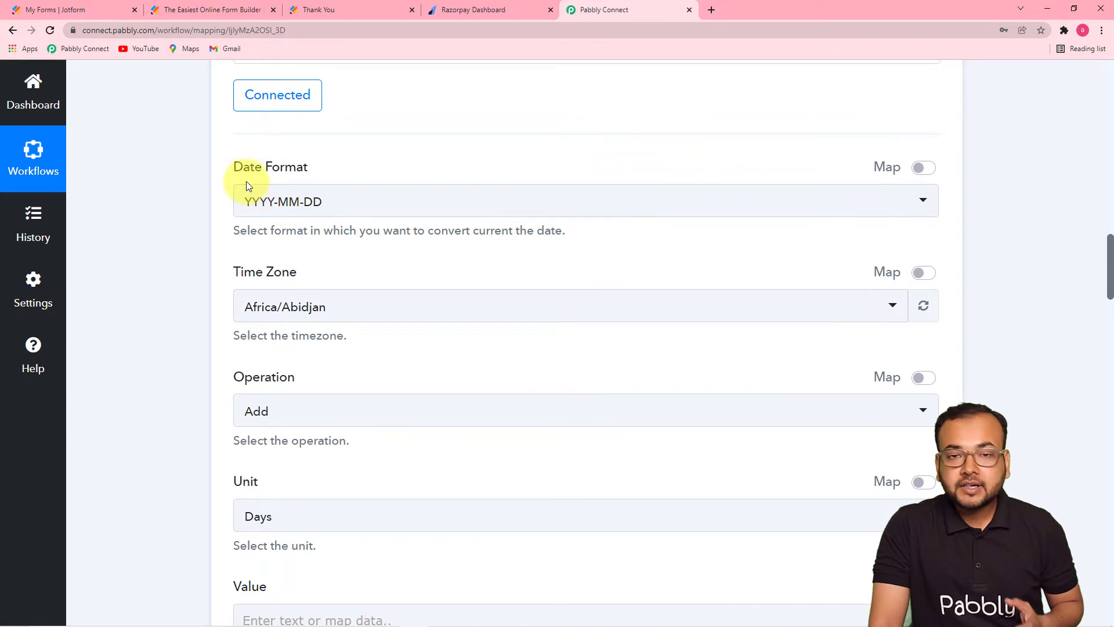
left_click(419, 215)
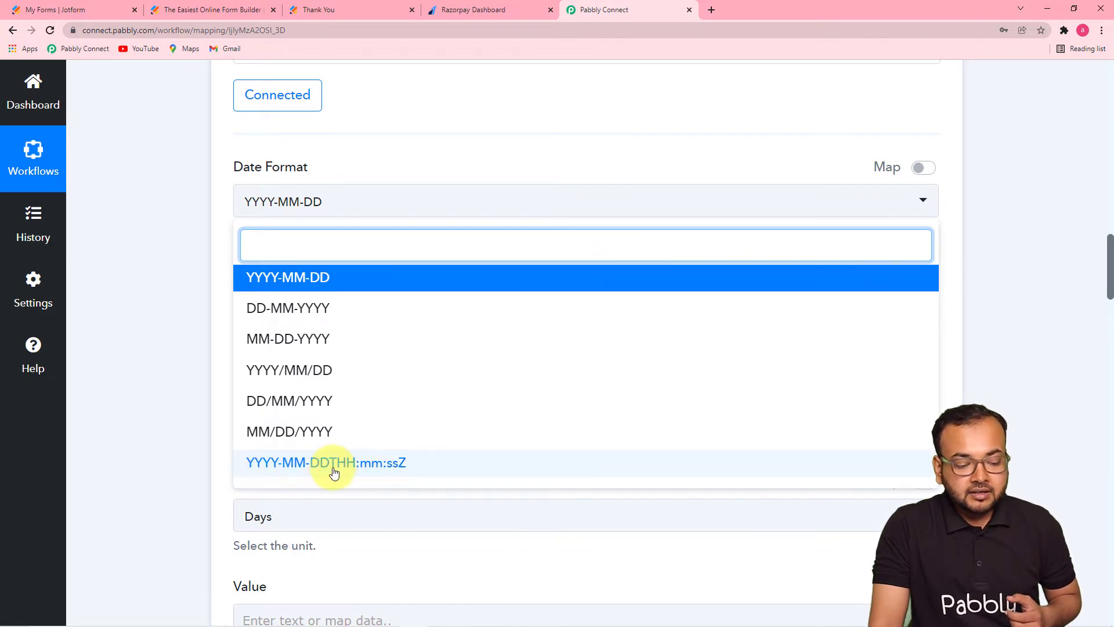
left_click(374, 471)
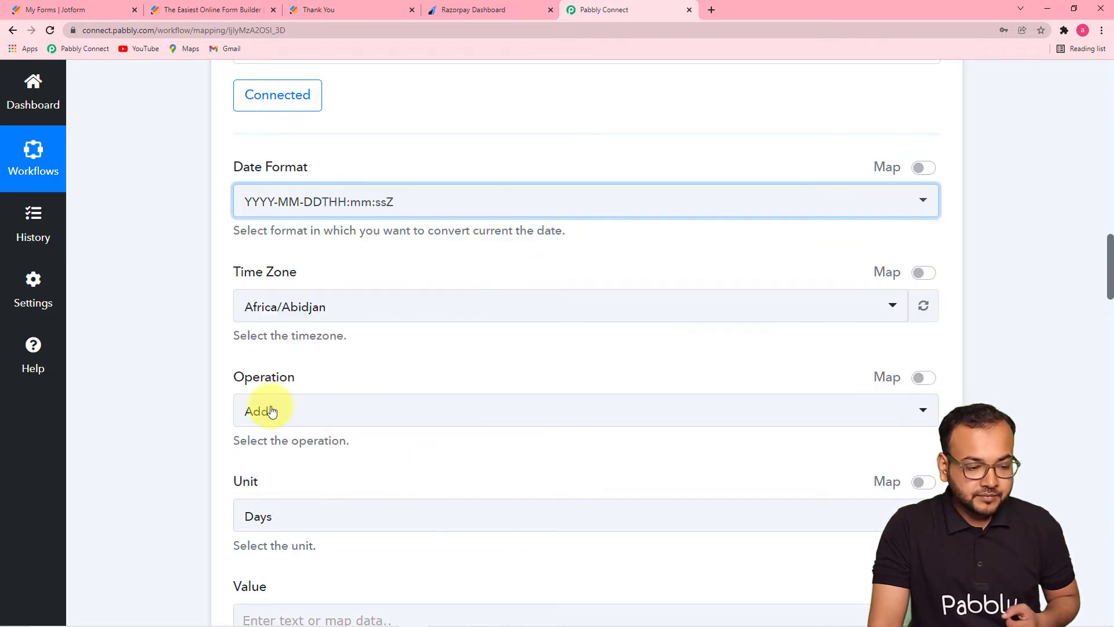
left_click(175, 315)
Search the time zones for utc and set the Date/Time Formatter's time zone to Etc/UTC
scroll(175, 314, "down", 3)
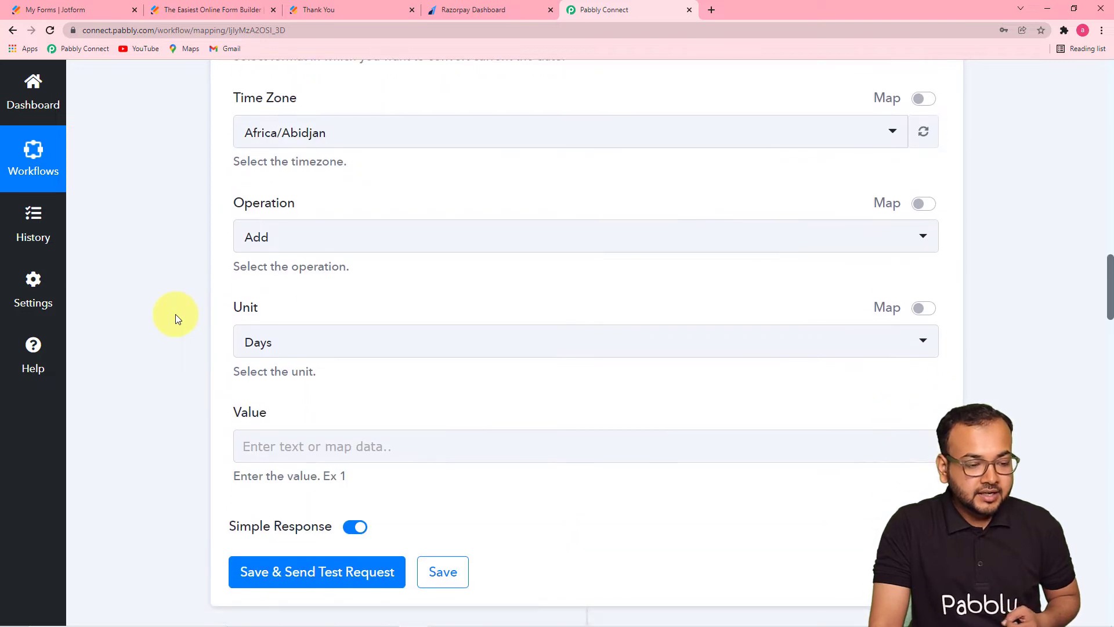
left_click(468, 146)
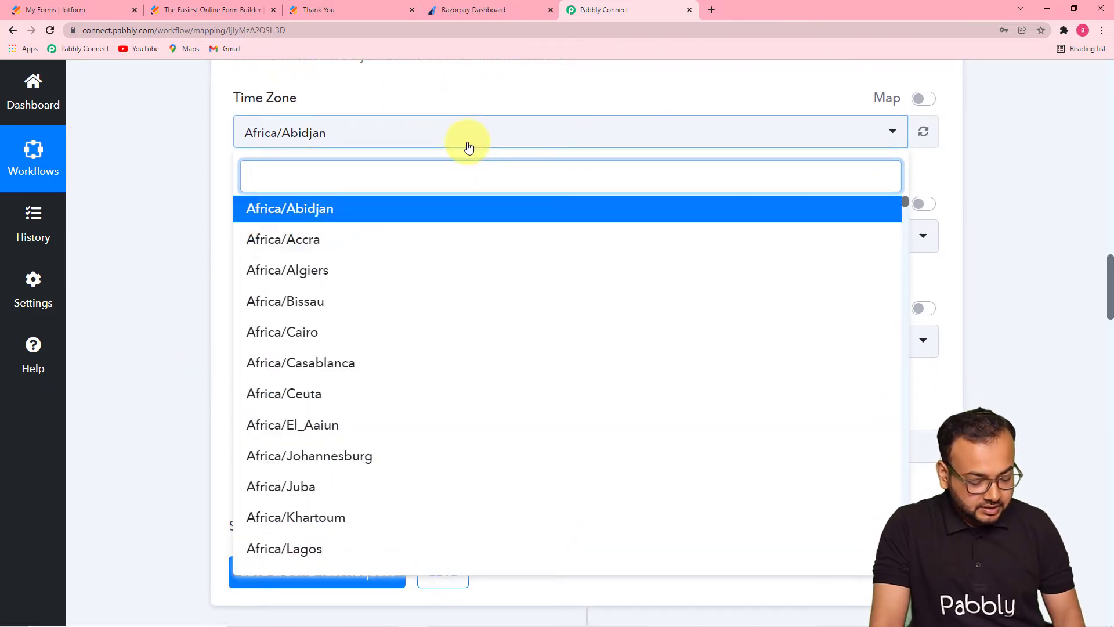
type("ut")
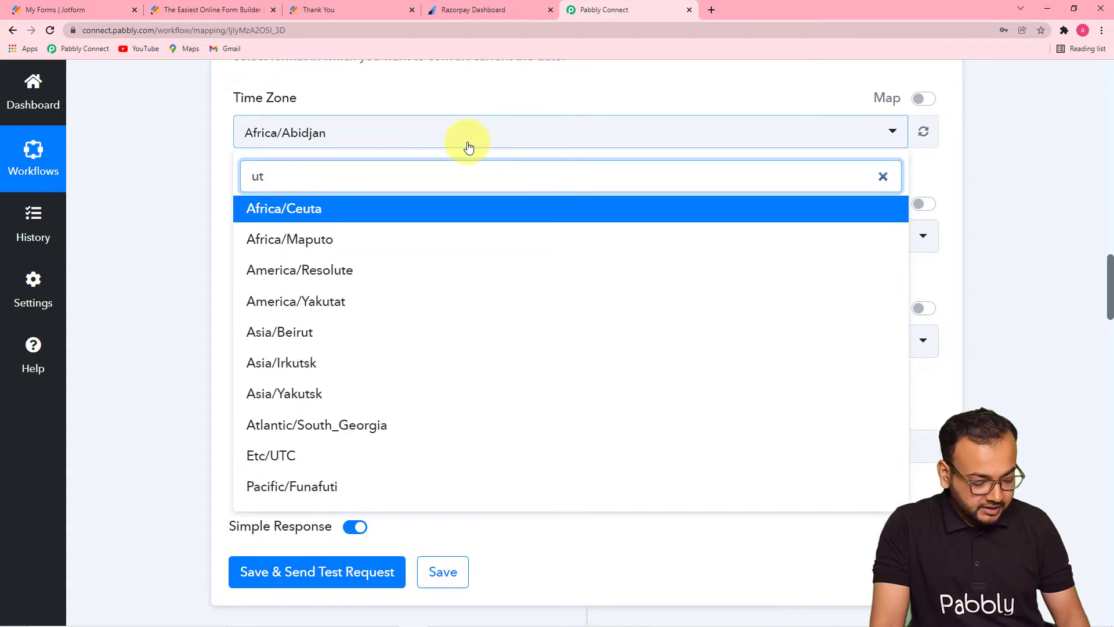
type("c")
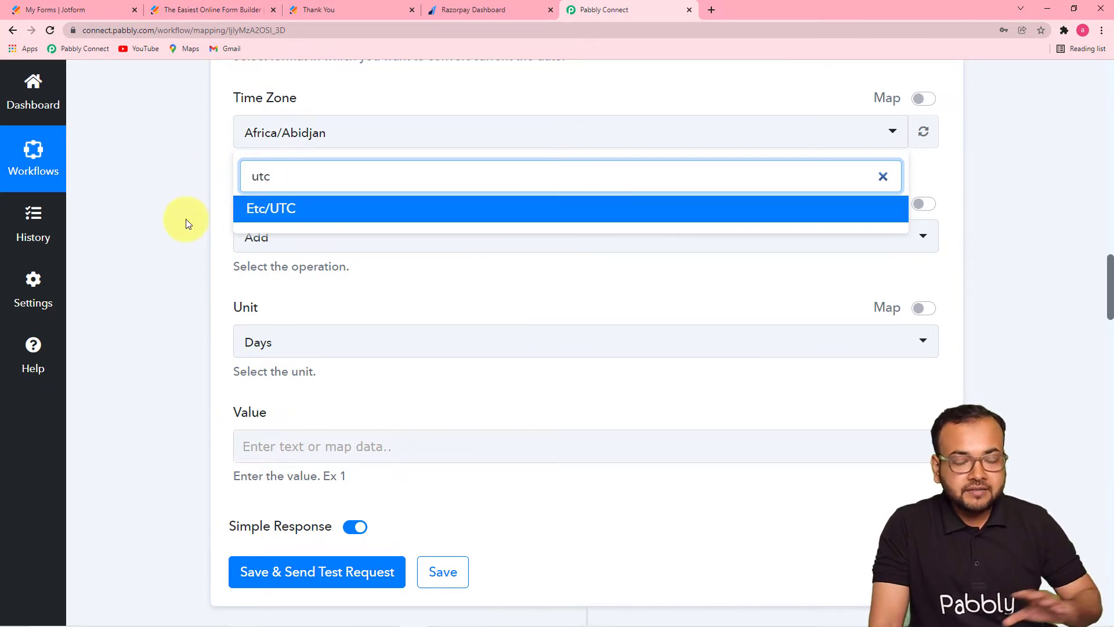
left_click(341, 217)
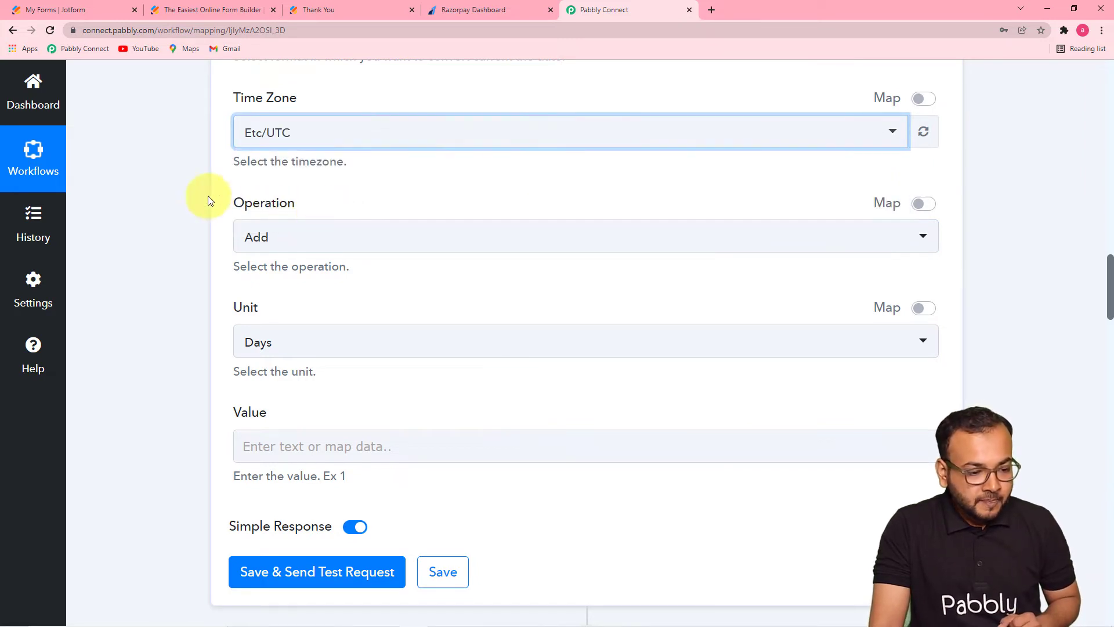
Choose Add as the operation for modifying the current date
scroll(209, 202, "down", 1)
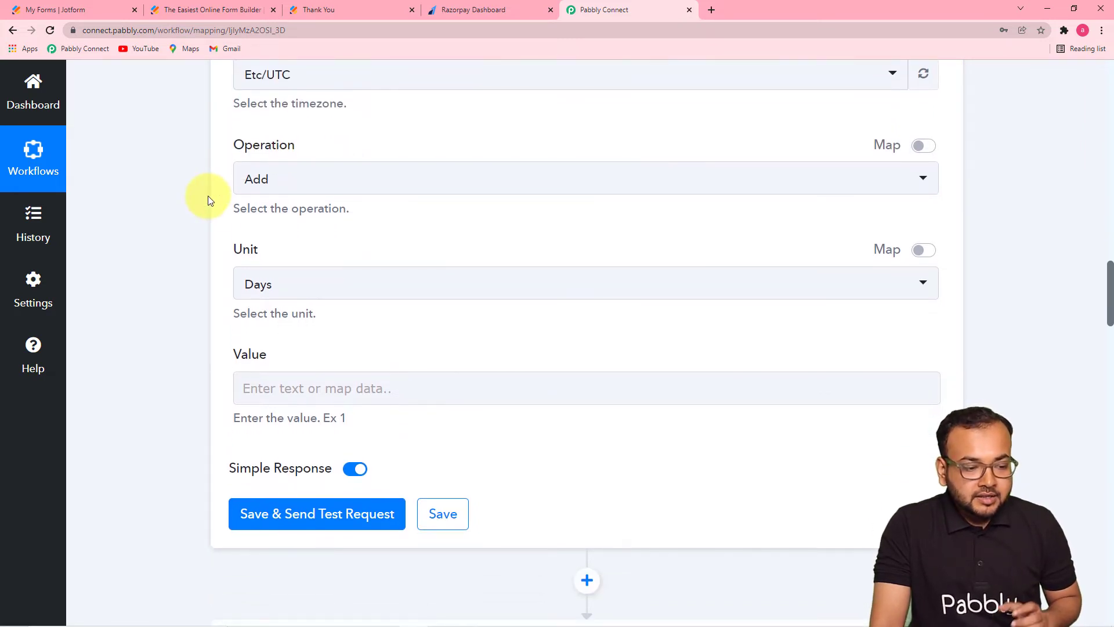
left_click(381, 186)
left_click(335, 262)
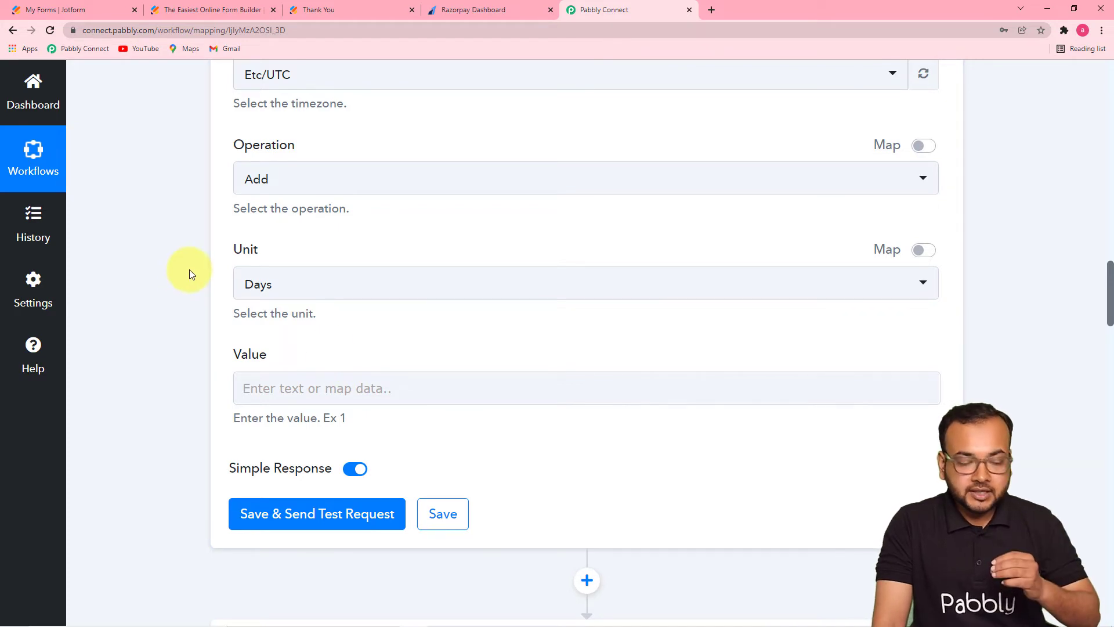
Set the value to add to the current date to 1 day, save the Date/Time Formatter step and send its test request
left_click(313, 387)
type("1")
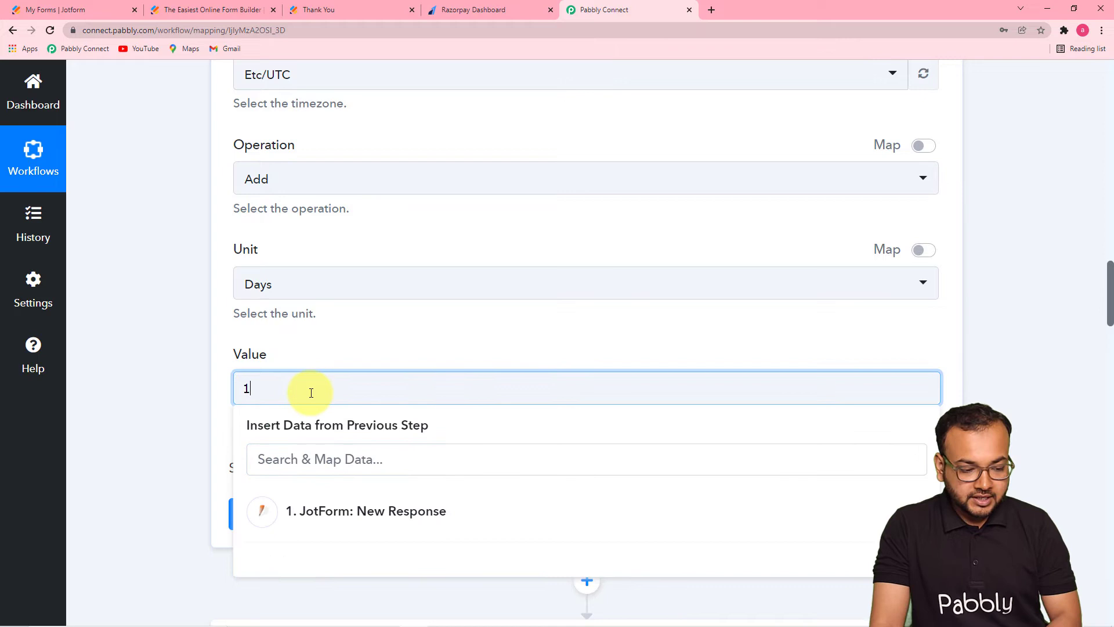
left_click(165, 316)
scroll(165, 315, "down", 2)
scroll(165, 314, "up", 1)
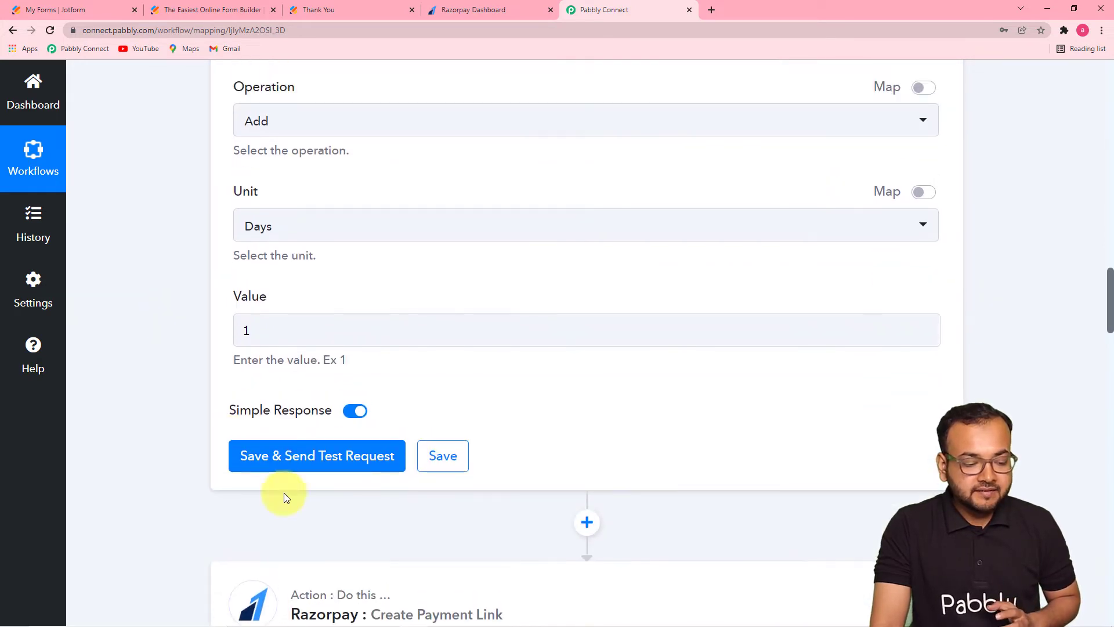
left_click(279, 447)
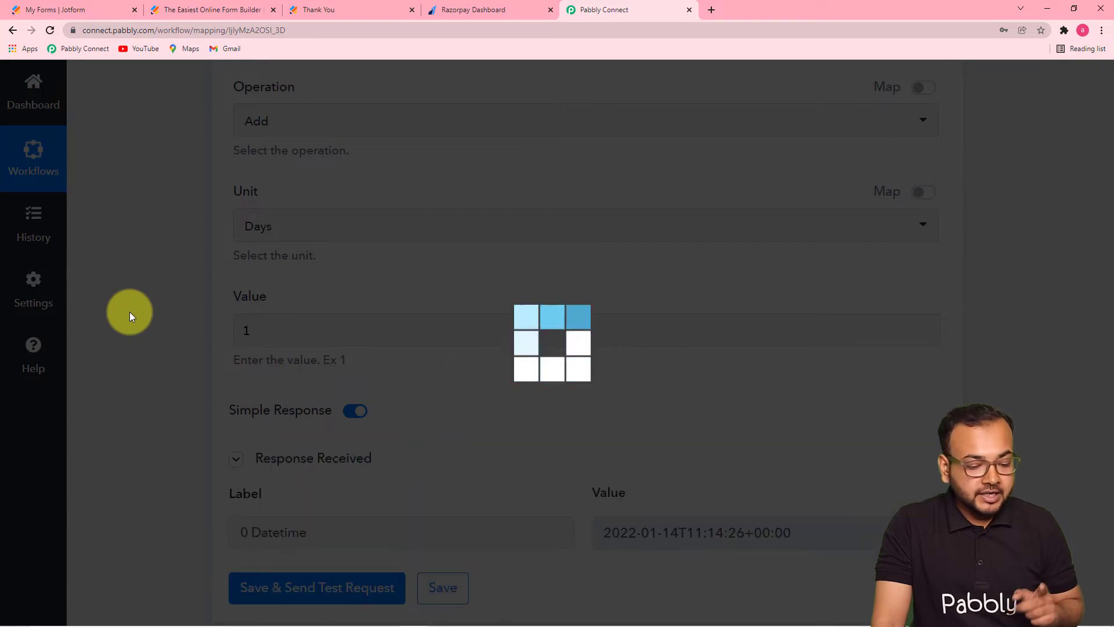
scroll(130, 312, "down", 3)
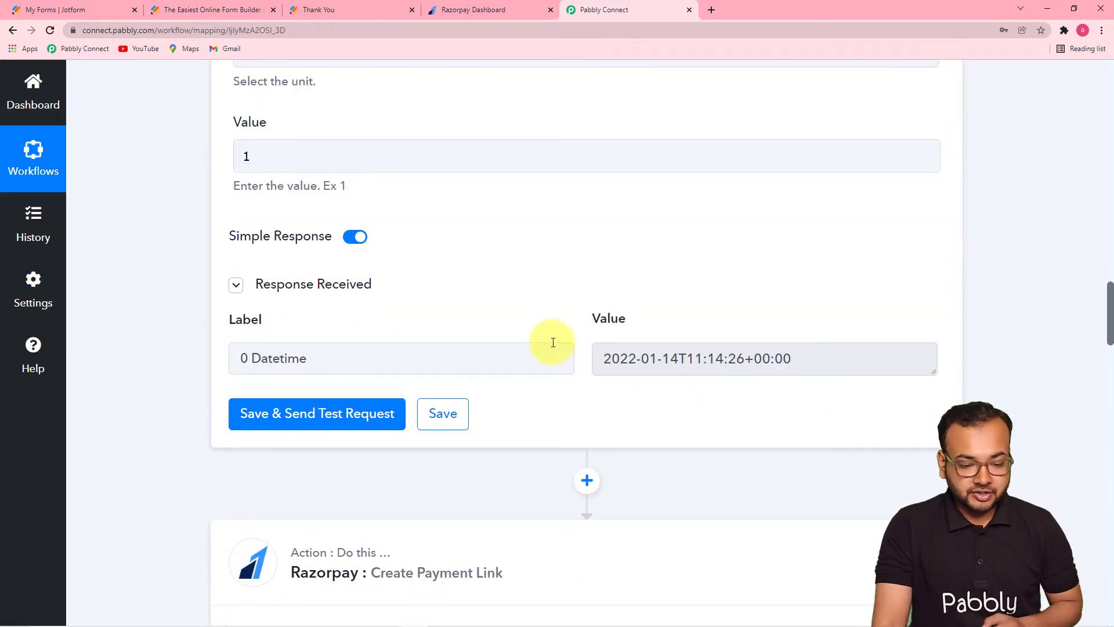
Review the captured Jotform response fields, plus the Date/Time Formatter's settings and test response
scroll(877, 347, "up", 3)
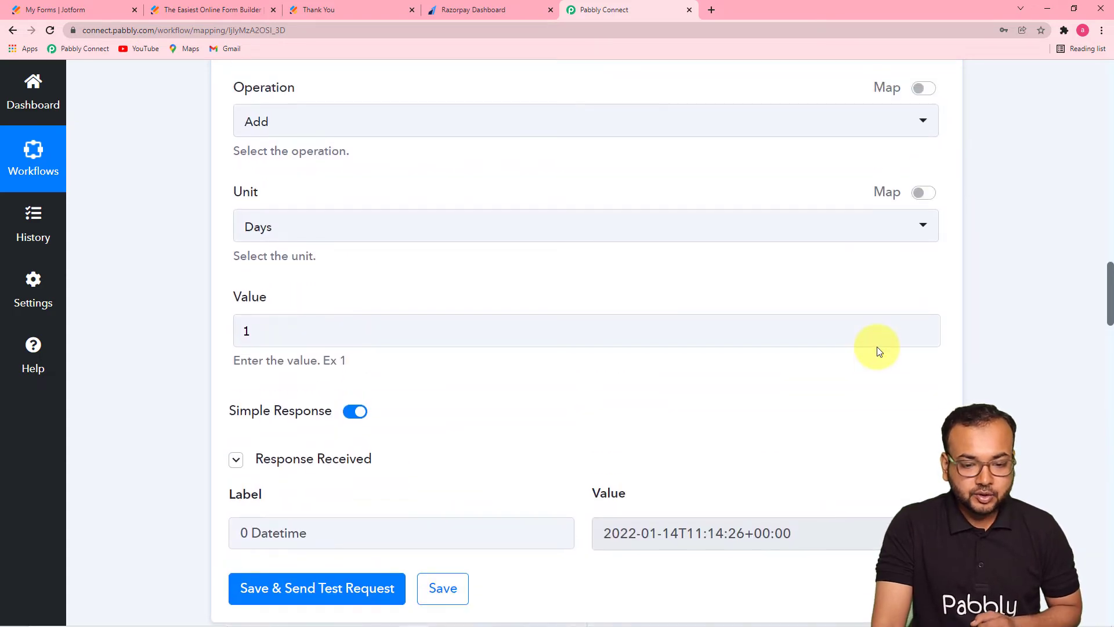
scroll(877, 347, "up", 12)
scroll(877, 350, "up", 9)
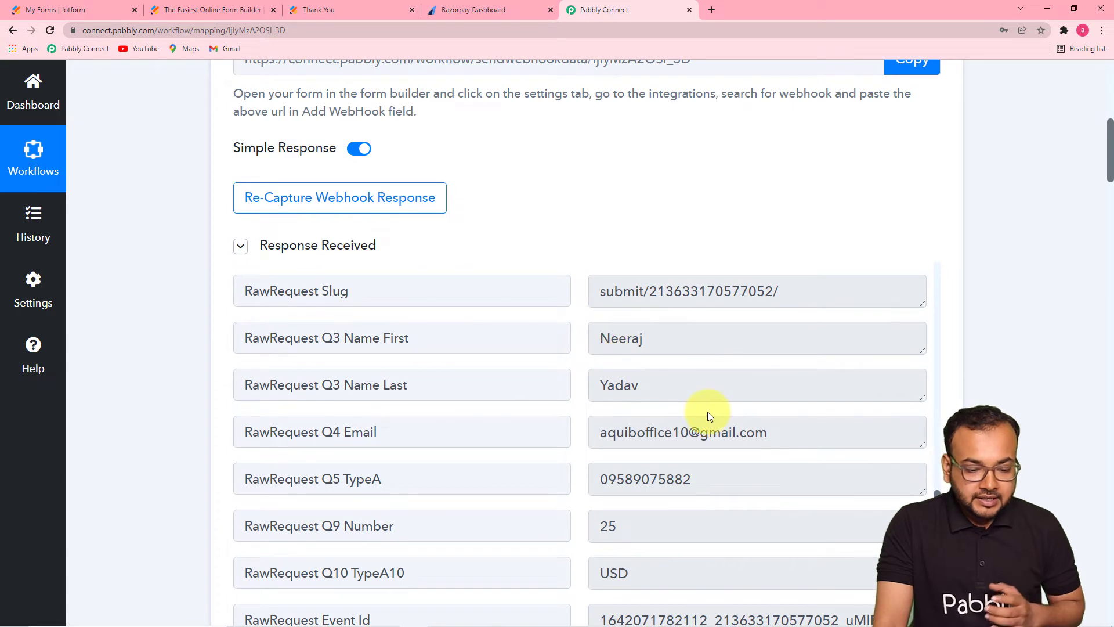
scroll(707, 412, "up", 5)
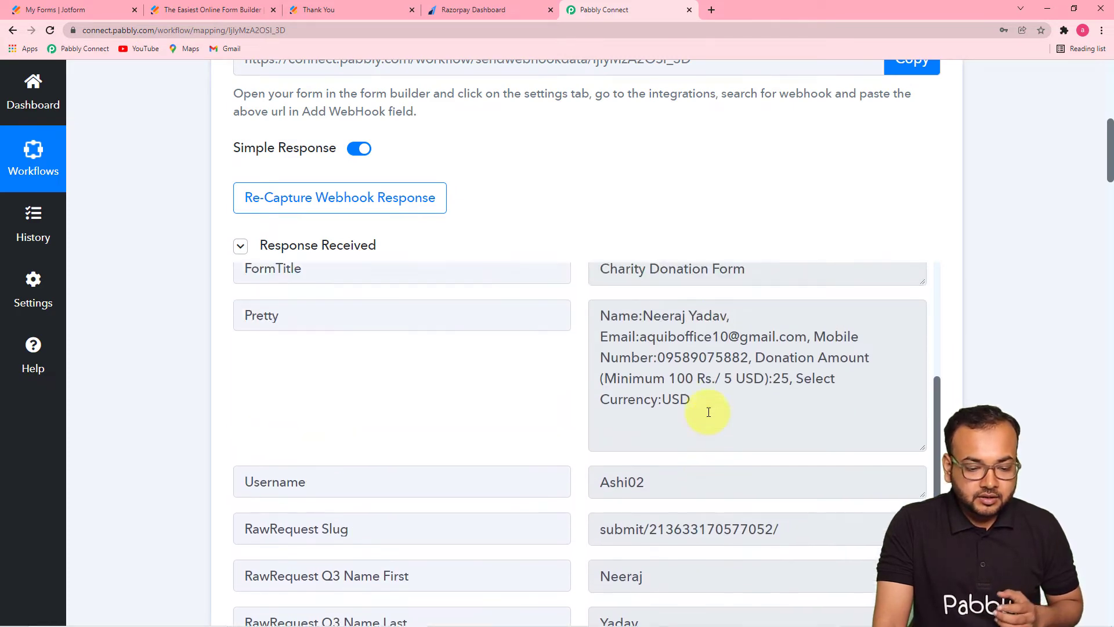
scroll(562, 389, "up", 3)
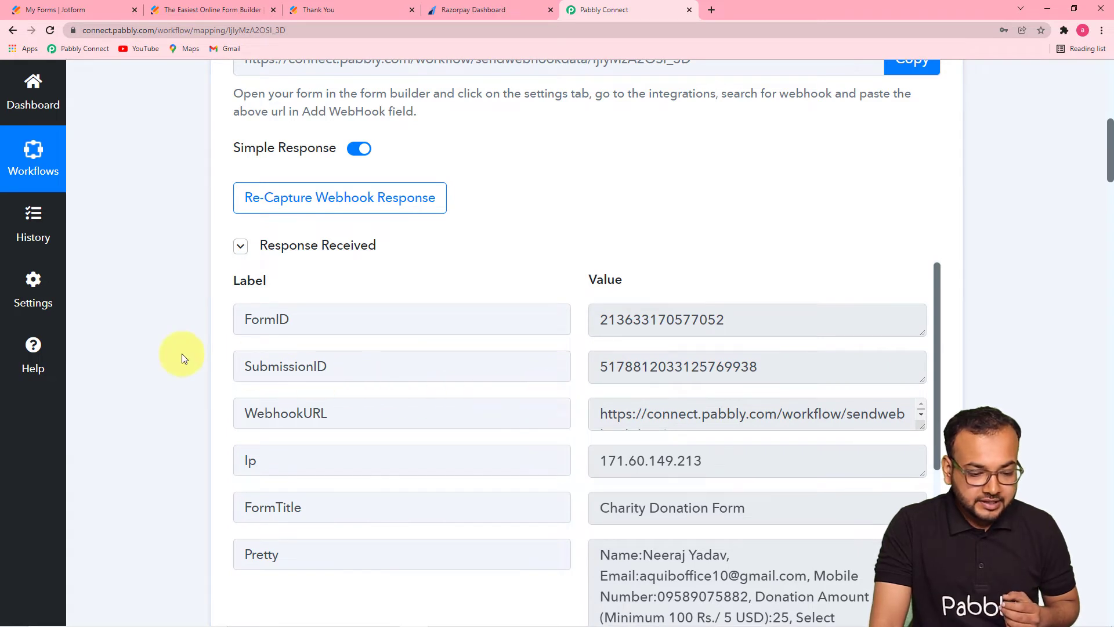
scroll(181, 356, "down", 2)
scroll(182, 355, "down", 2)
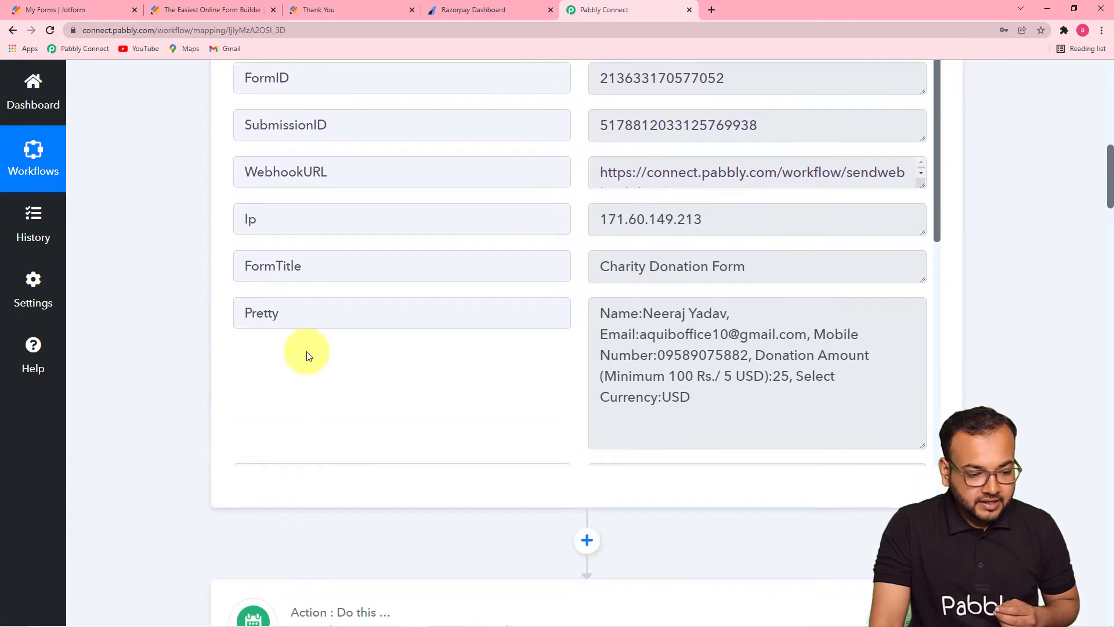
scroll(306, 353, "down", 3)
scroll(306, 354, "down", 3)
scroll(306, 354, "up", 1)
scroll(307, 354, "down", 3)
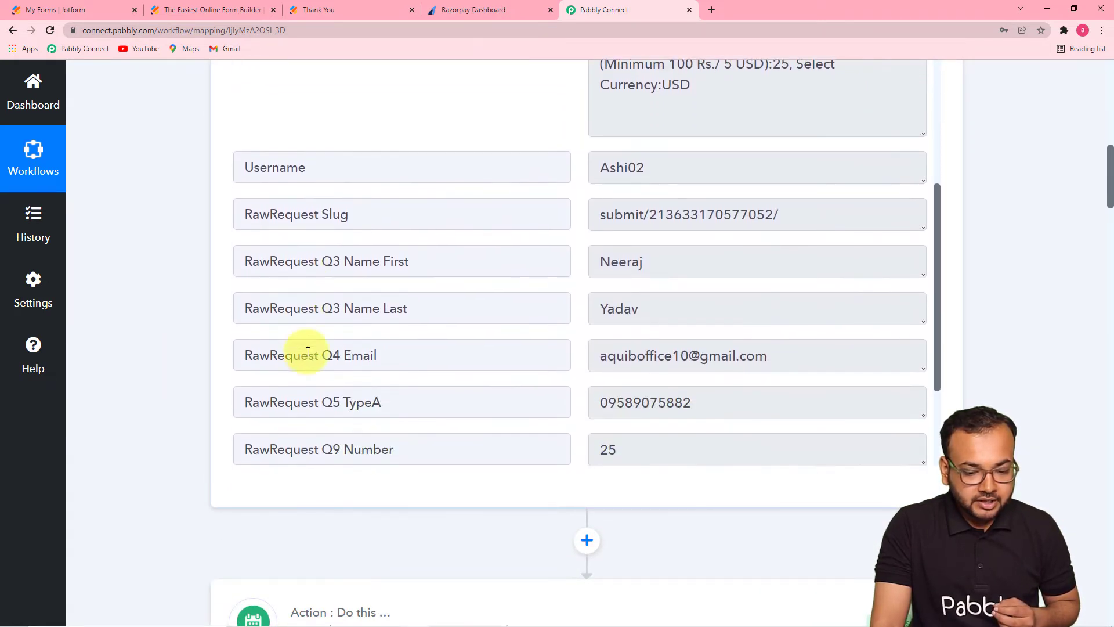
scroll(307, 352, "down", 1)
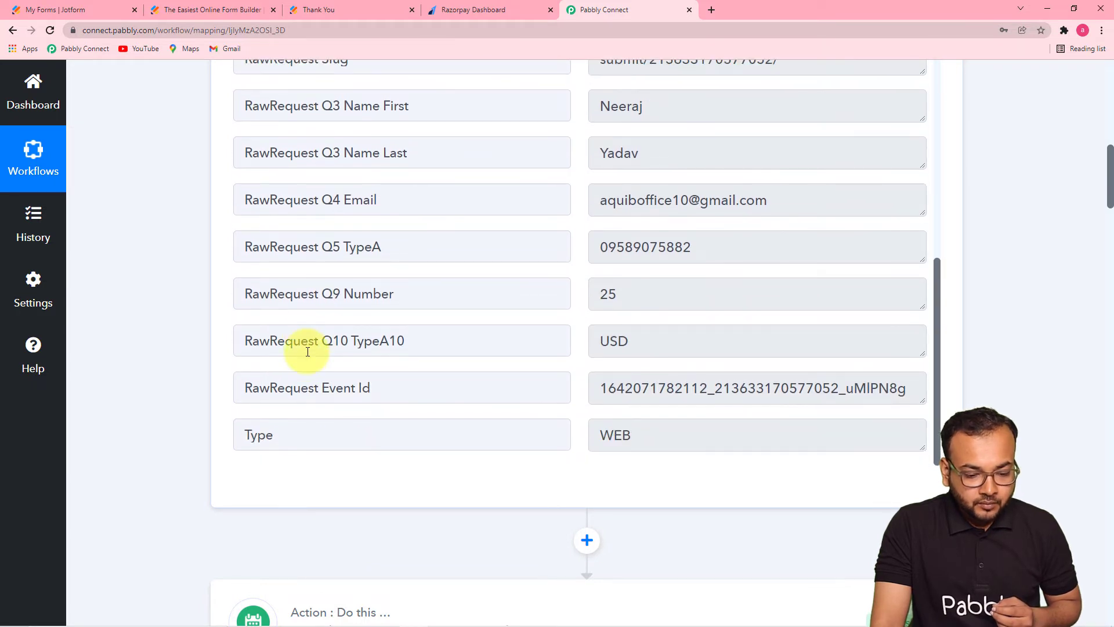
scroll(307, 351, "up", 6)
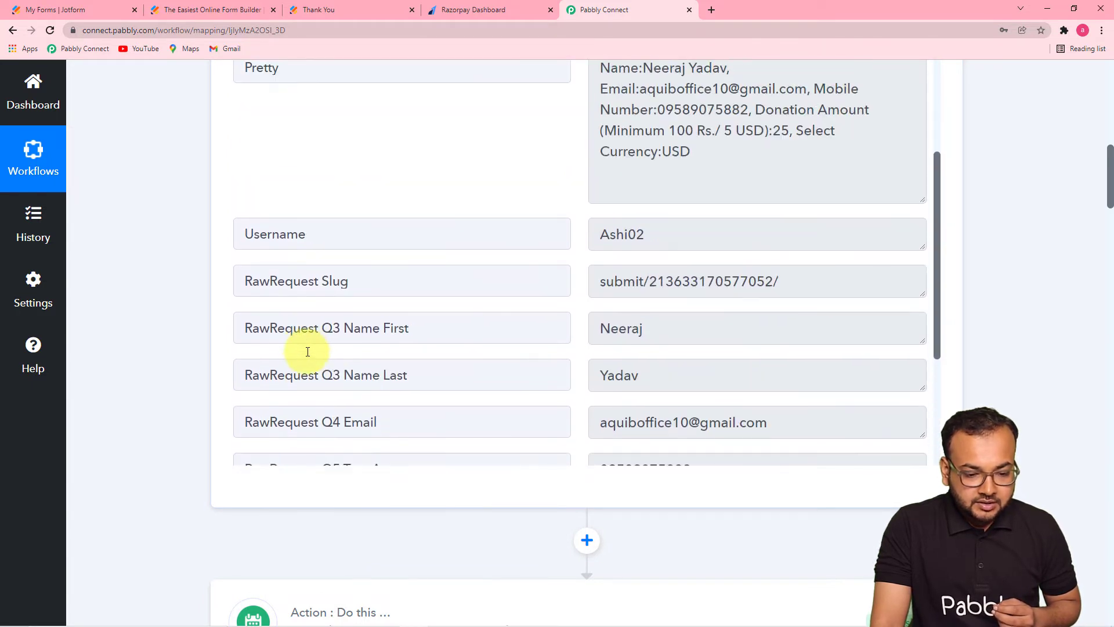
scroll(299, 351, "up", 2)
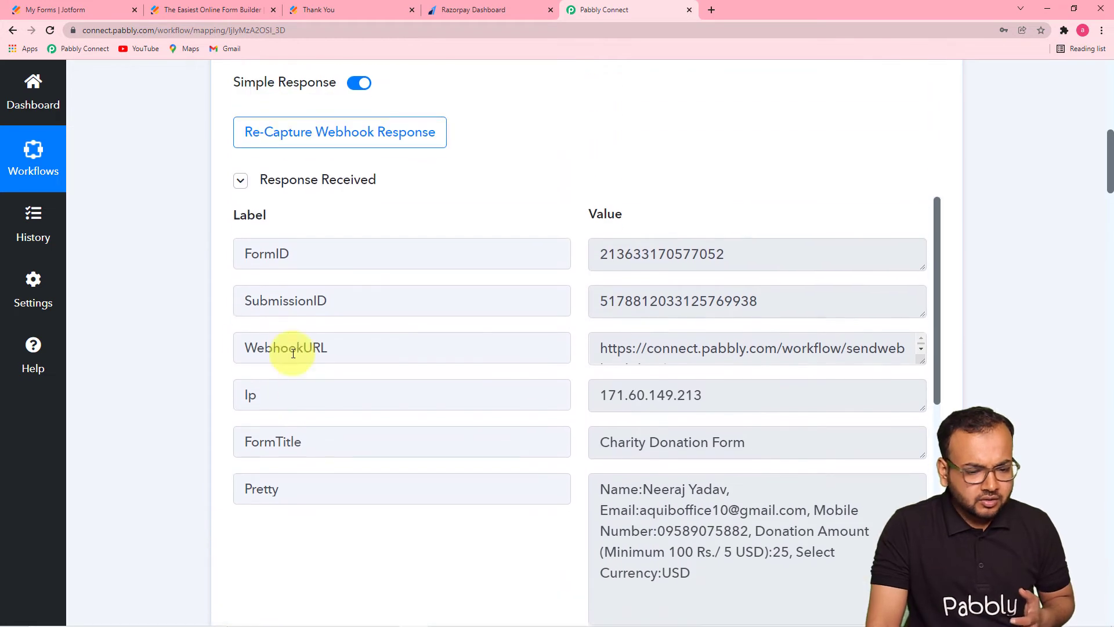
scroll(154, 299, "down", 10)
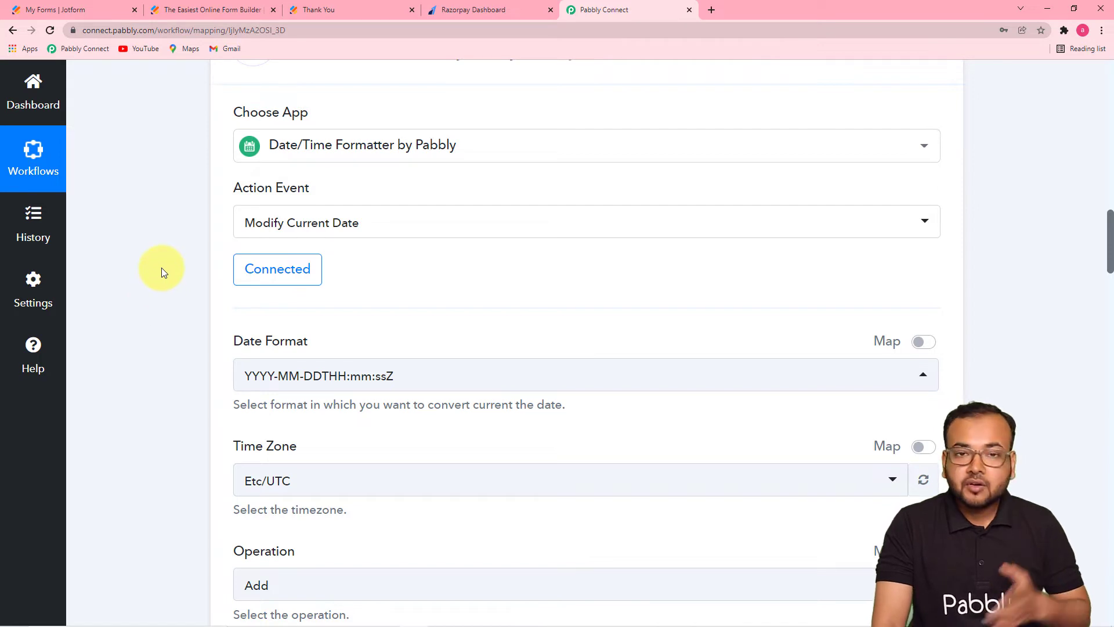
scroll(162, 267, "down", 2)
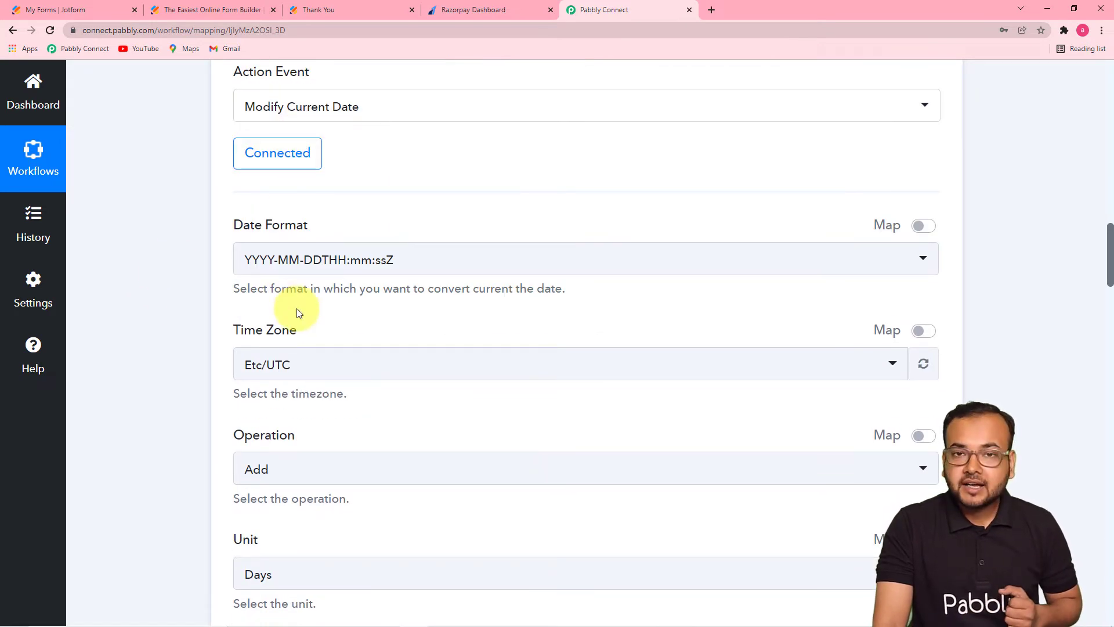
scroll(132, 291, "down", 5)
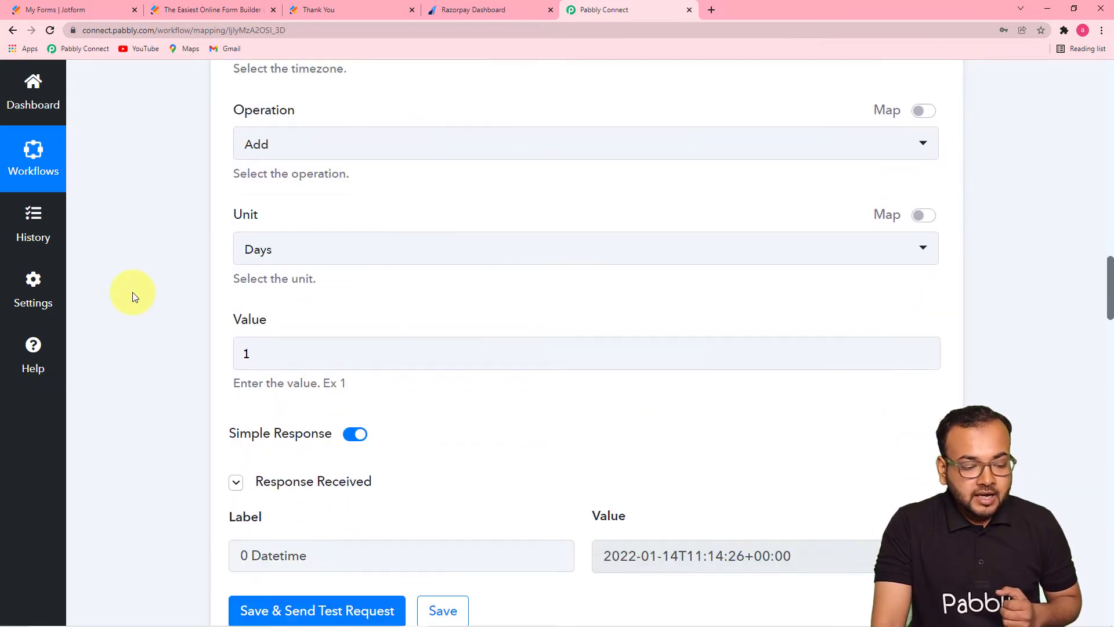
scroll(132, 292, "down", 4)
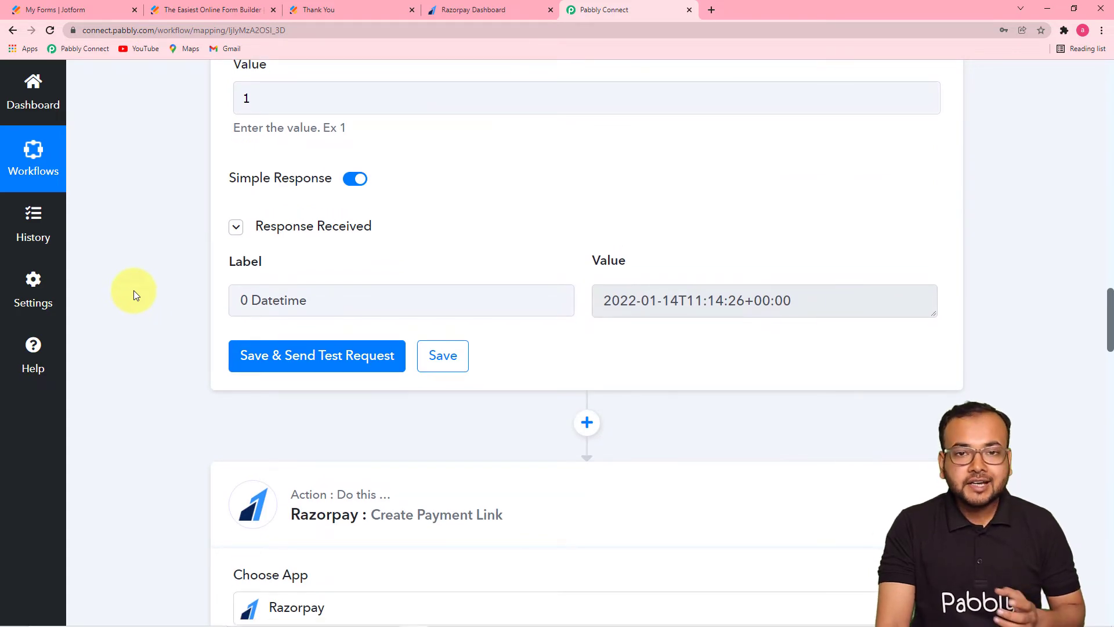
Add a second Date/Time Formatter action between the Modify Current Date step and the Razorpay step, searching the apps for date
scroll(133, 295, "down", 11)
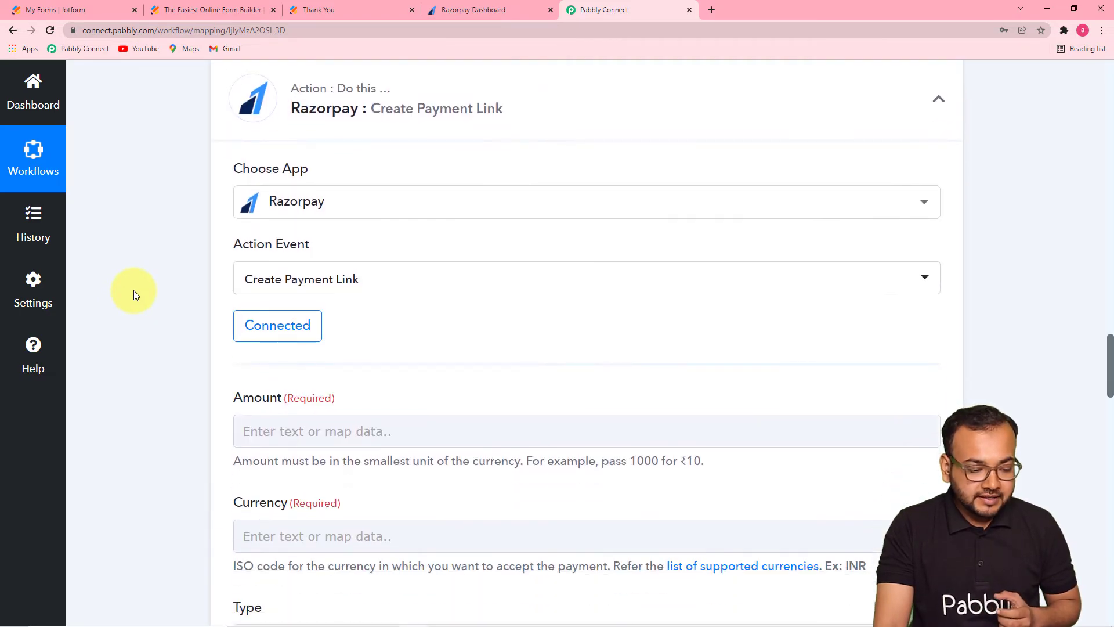
scroll(133, 295, "down", 5)
scroll(134, 294, "up", 10)
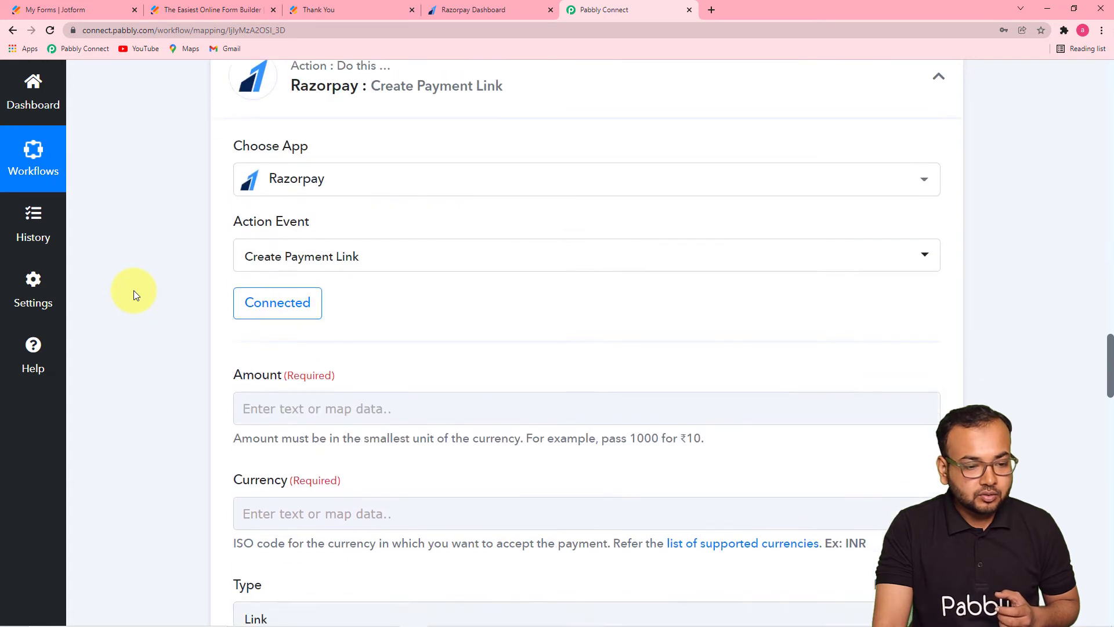
scroll(134, 290, "up", 6)
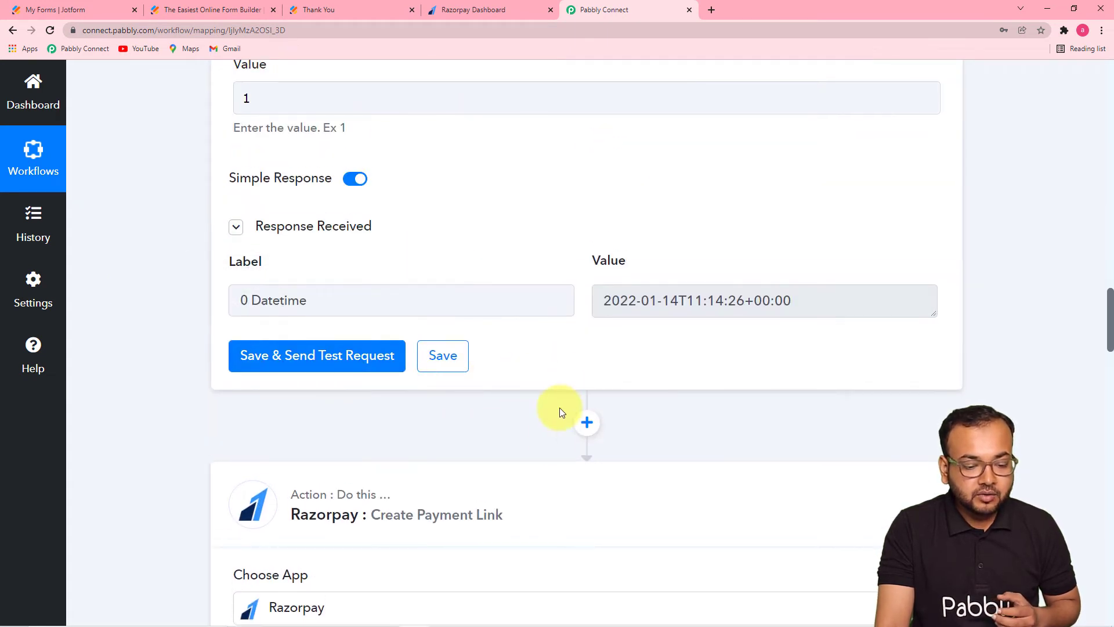
left_click(585, 423)
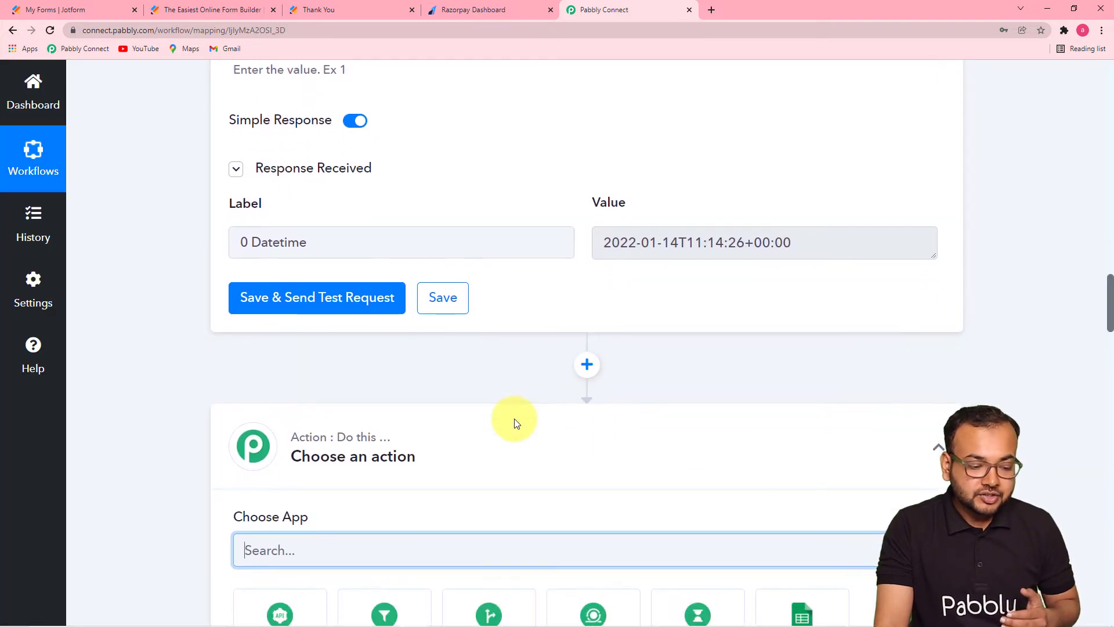
scroll(514, 419, "down", 9)
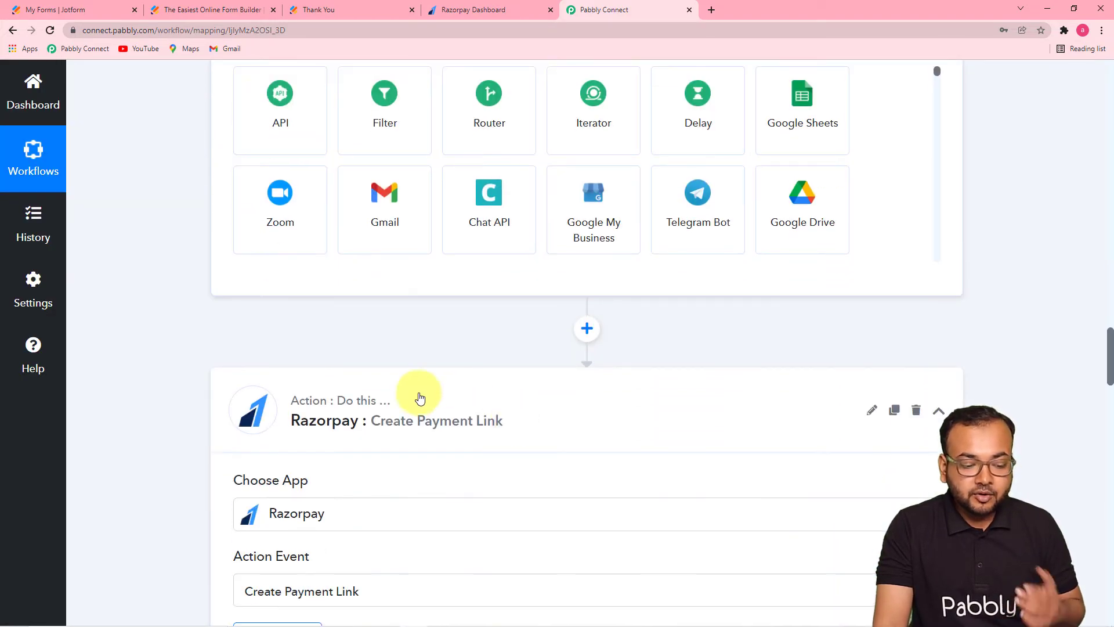
scroll(96, 294, "up", 5)
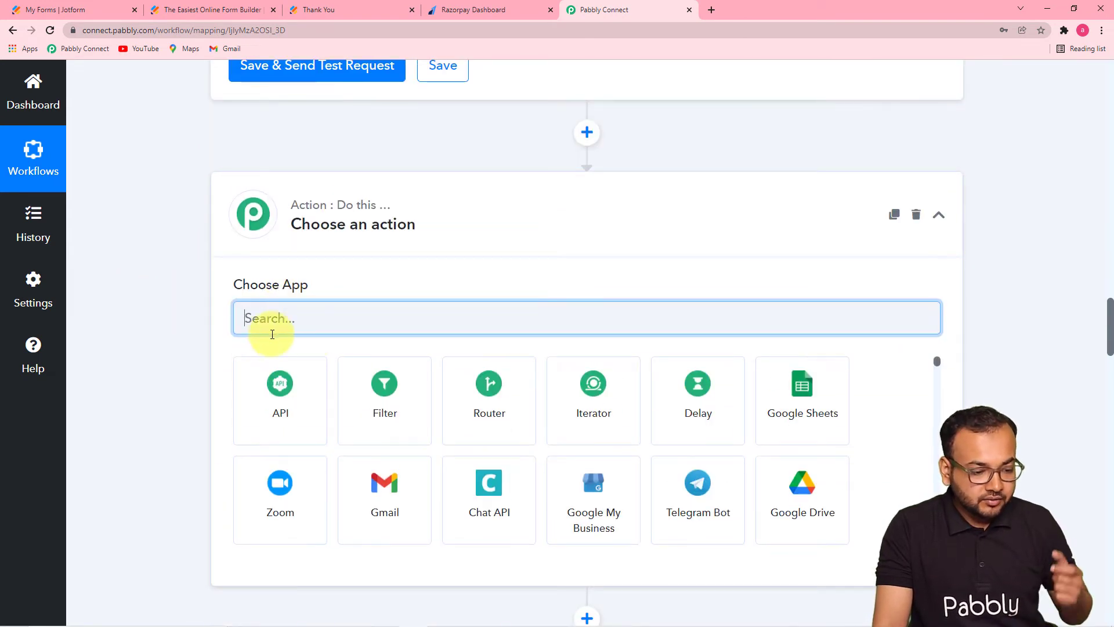
type("date")
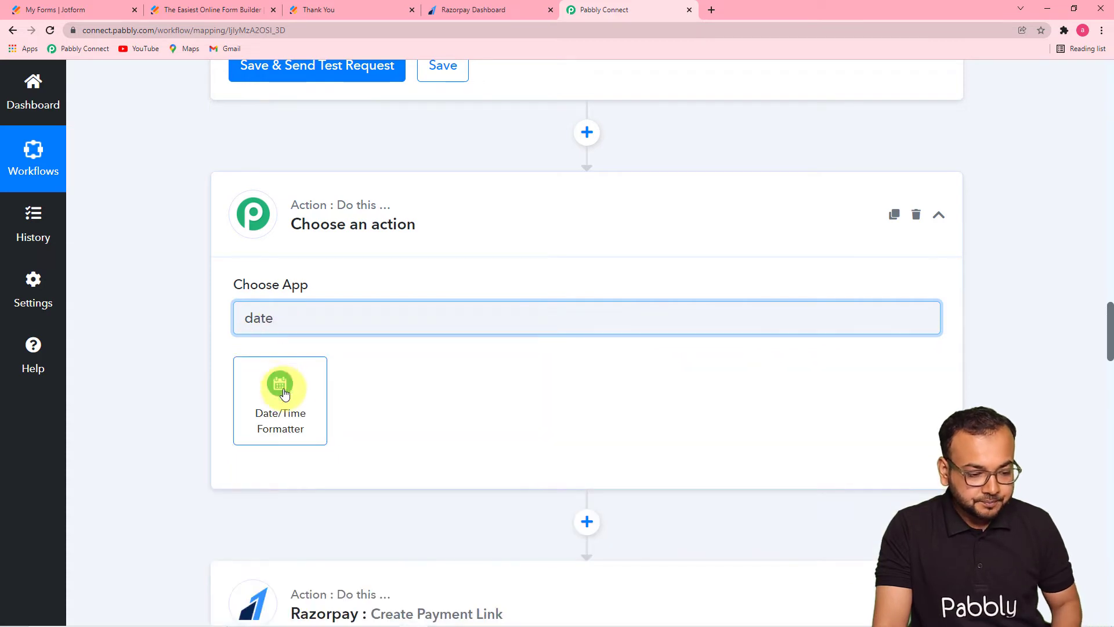
left_click(285, 393)
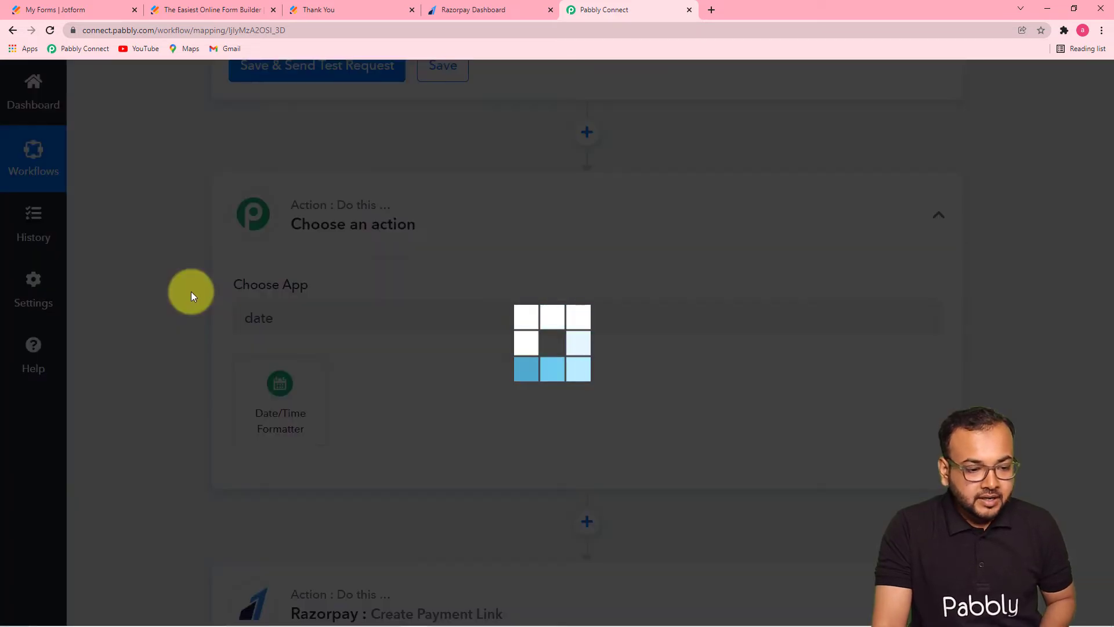
Set the new Date/Time Formatter's action event to Format Date with Time Zone and connect it
scroll(196, 294, "up", 4)
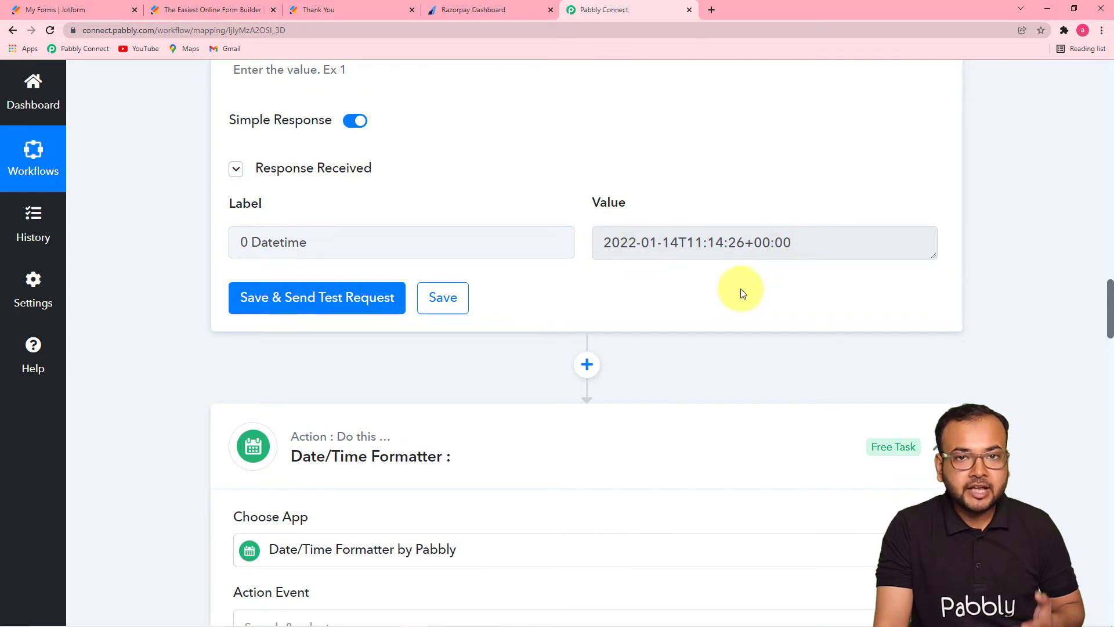
scroll(708, 311, "down", 8)
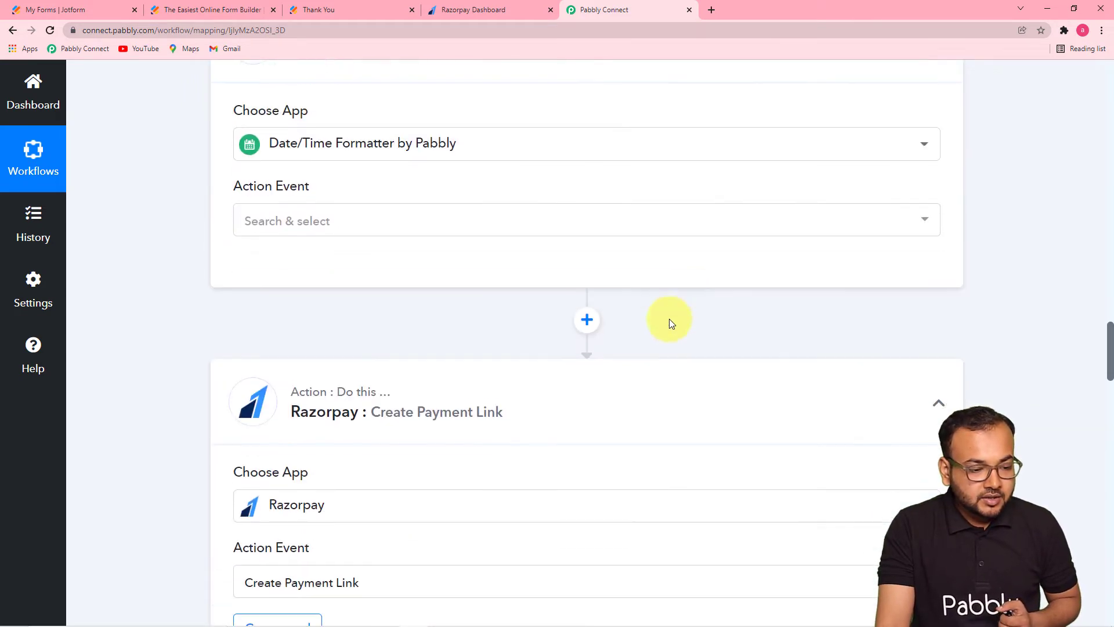
left_click(422, 232)
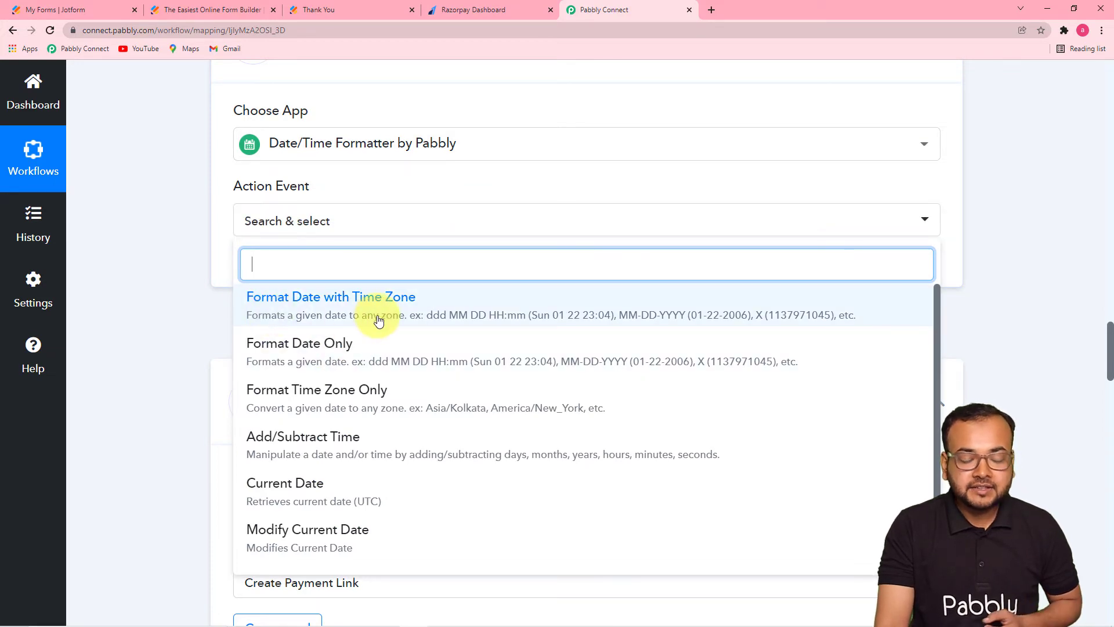
left_click(342, 319)
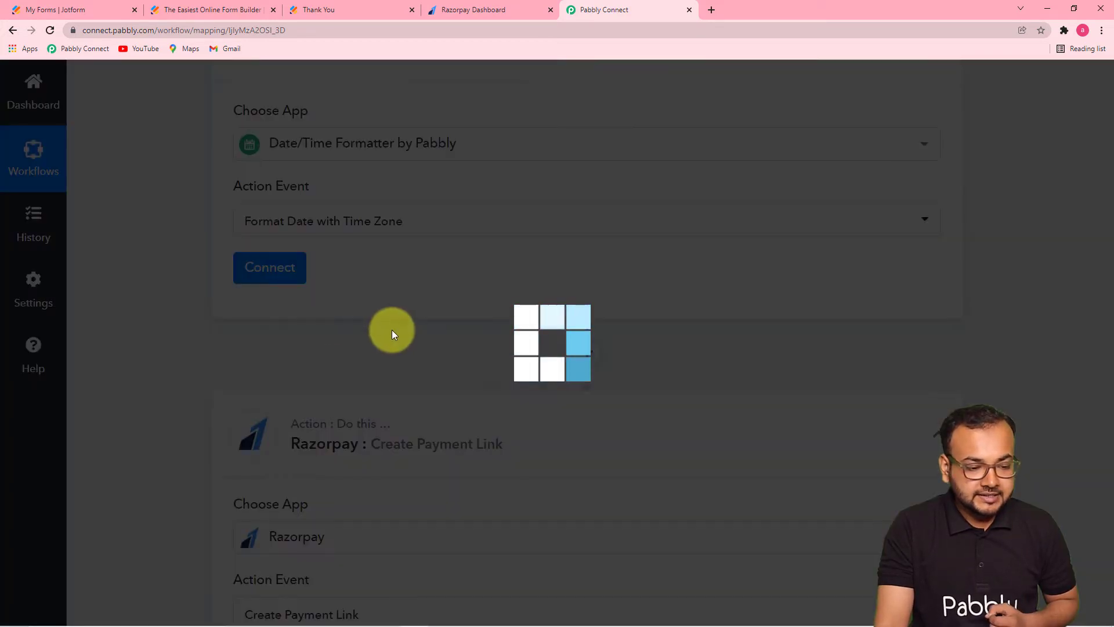
left_click(271, 279)
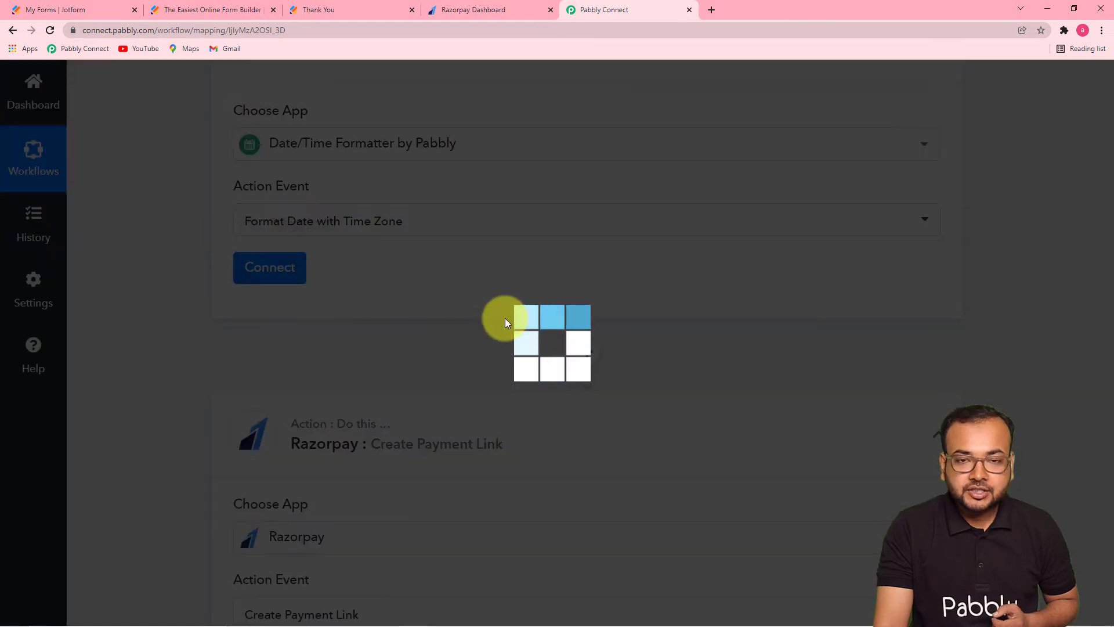
Map the Datetime value from the Modify Current Date step into the Date field of the Format Date with Time Zone step
scroll(505, 318, "down", 2)
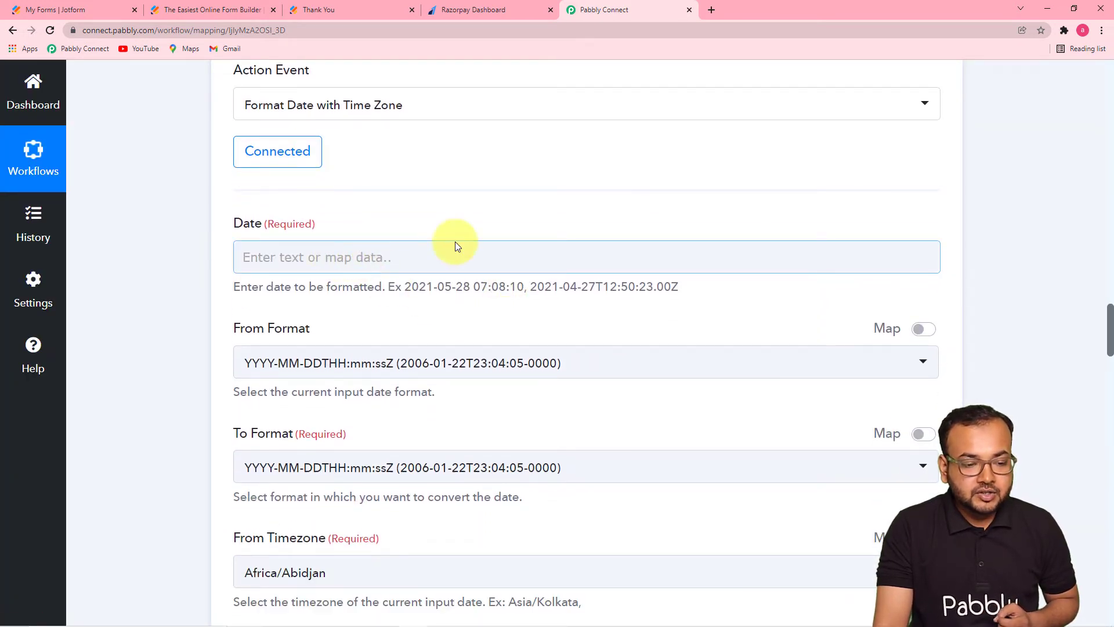
scroll(455, 242, "up", 10)
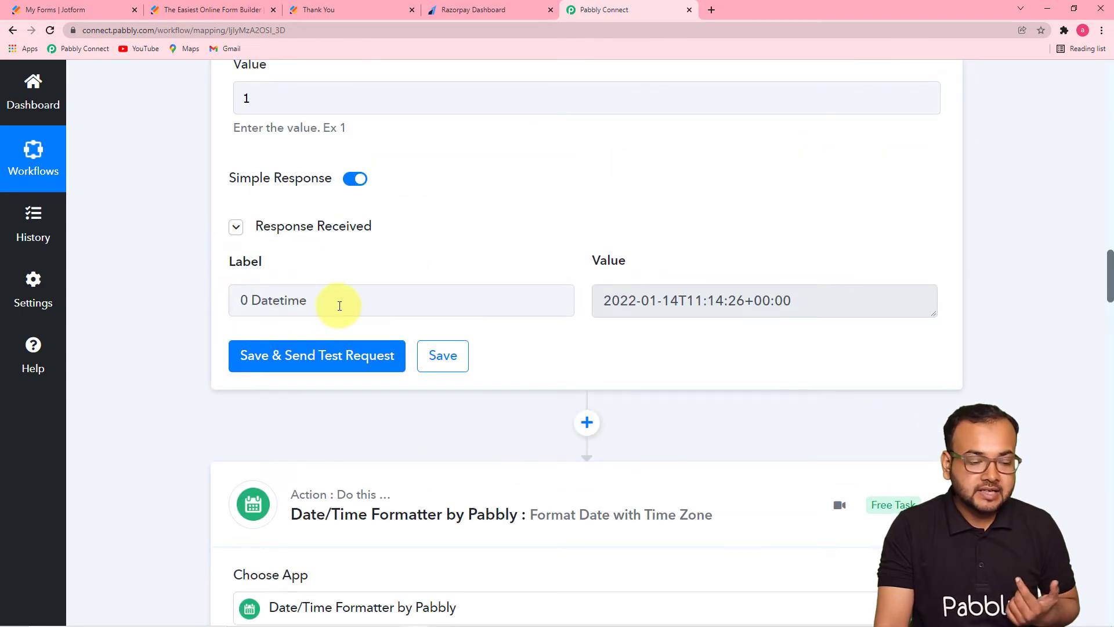
scroll(110, 343, "down", 10)
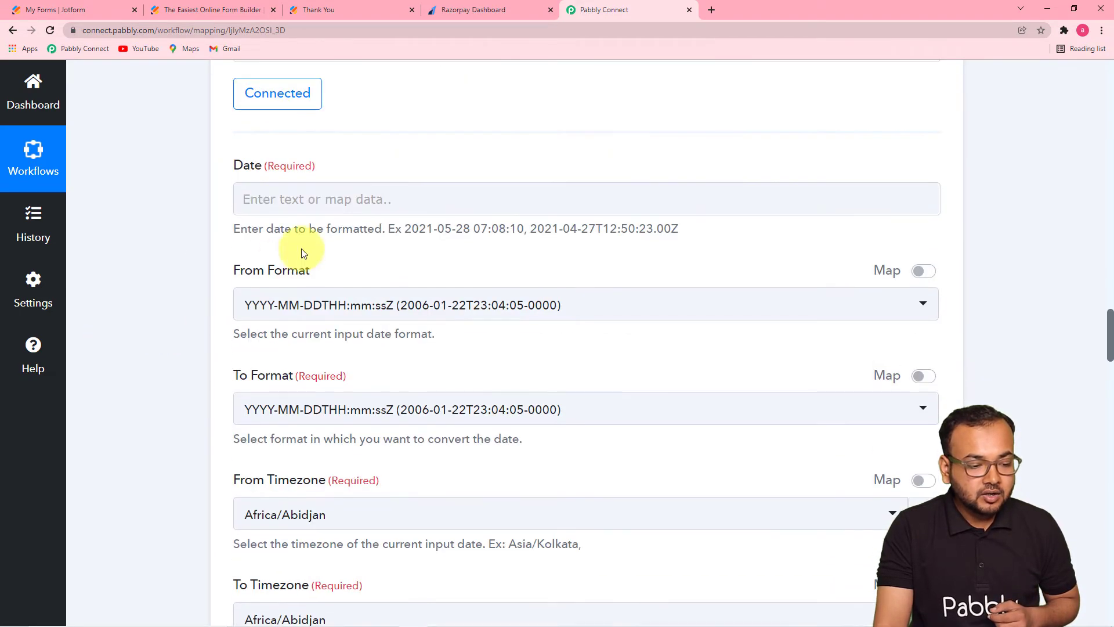
left_click(343, 209)
scroll(345, 206, "down", 1)
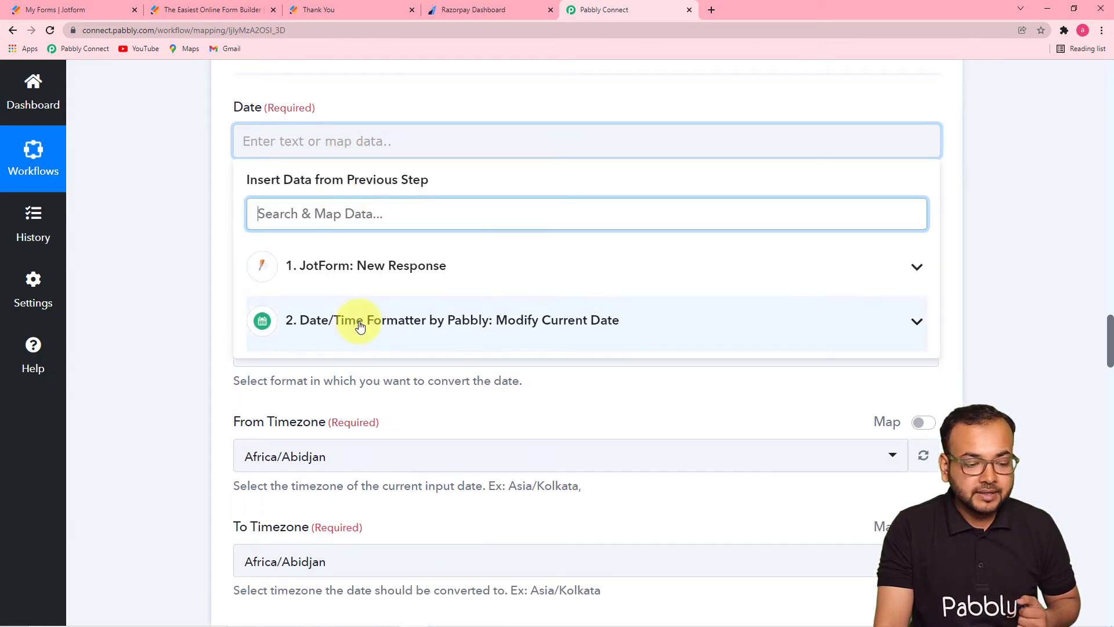
left_click(458, 323)
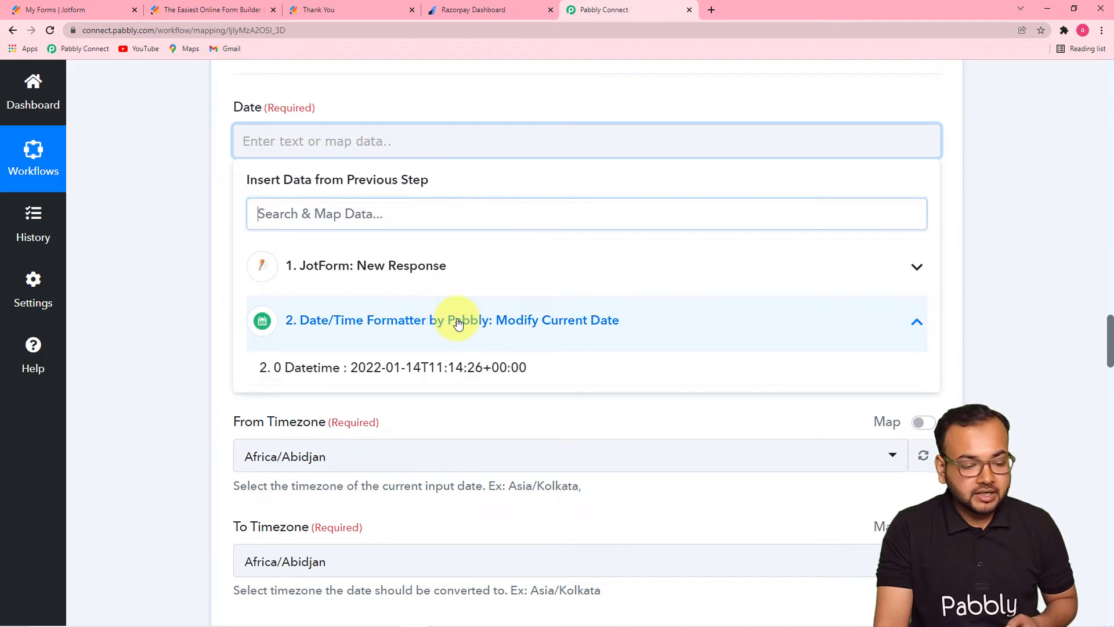
left_click(397, 378)
scroll(184, 285, "down", 1)
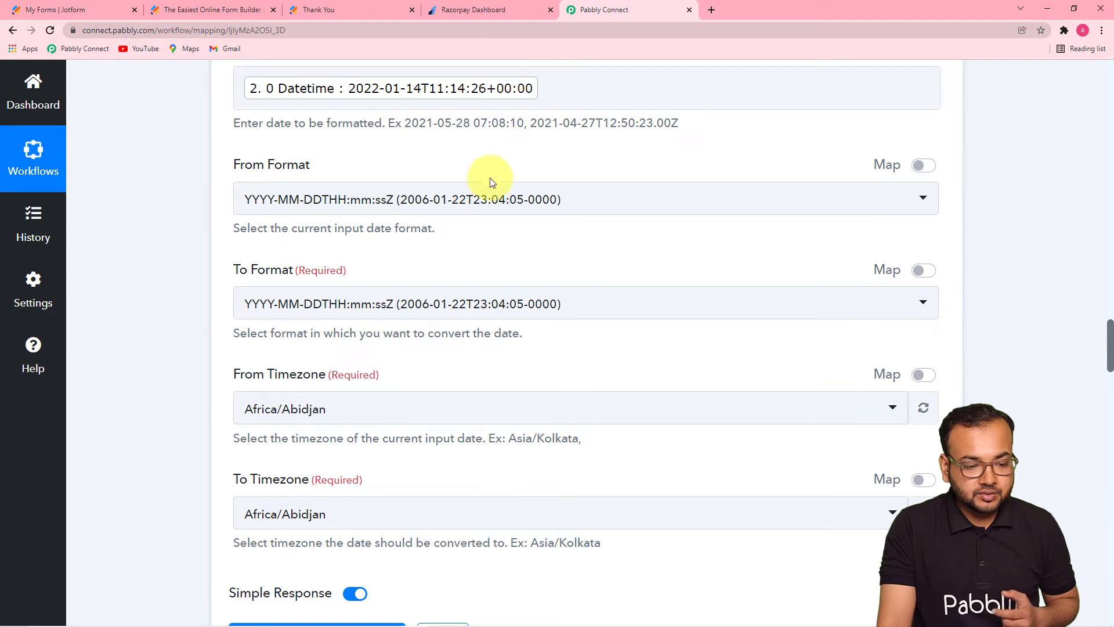
left_click(433, 211)
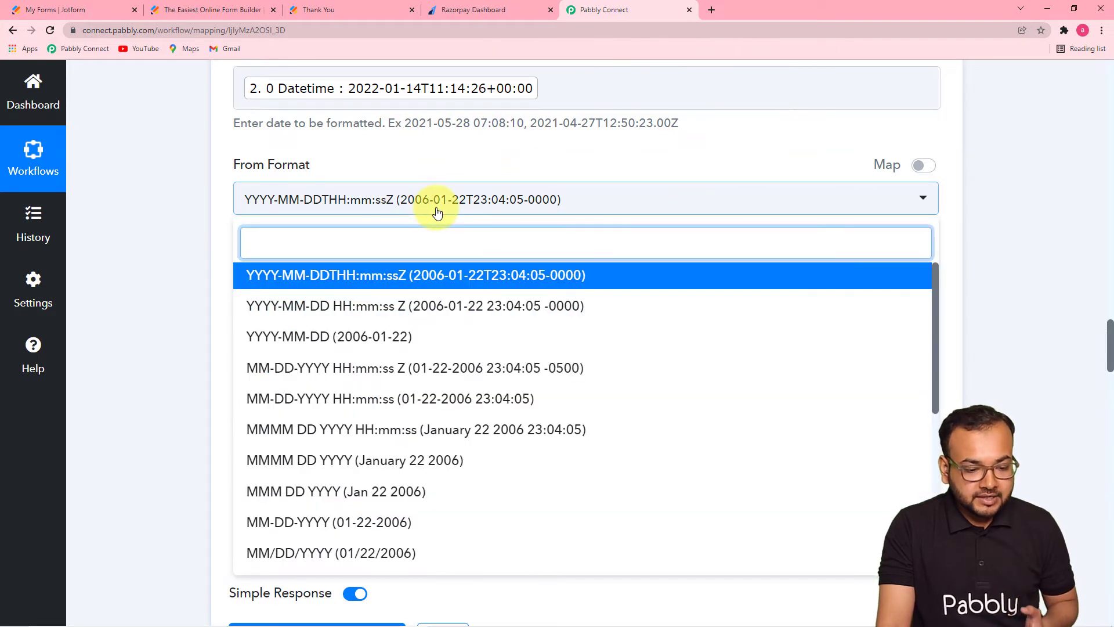
left_click(429, 278)
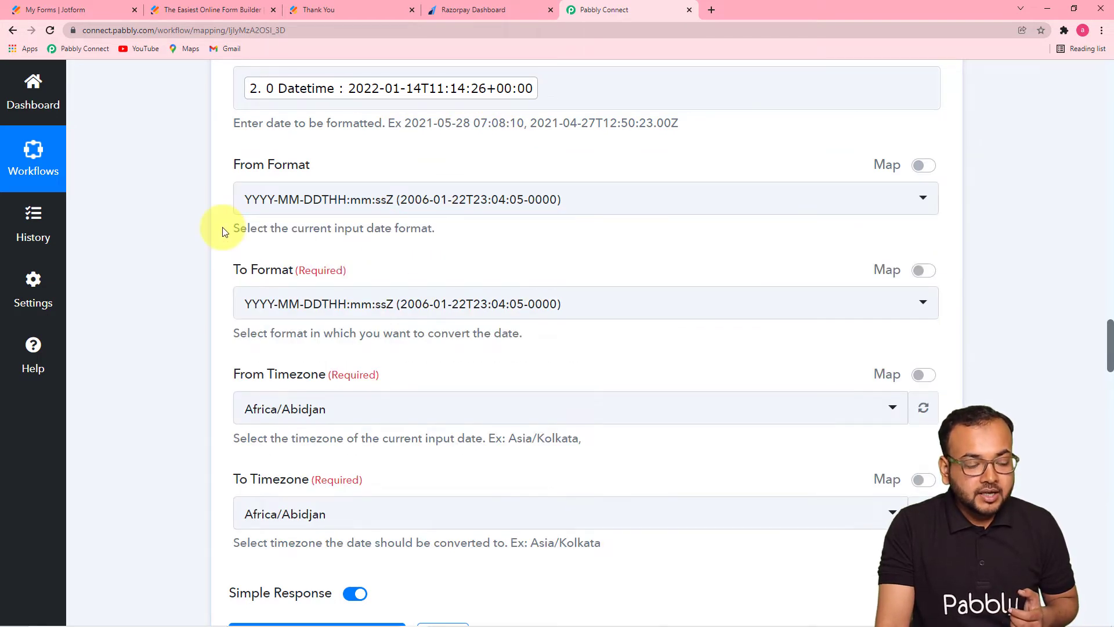
scroll(225, 232, "up", 1)
scroll(225, 232, "down", 6)
scroll(338, 211, "up", 3)
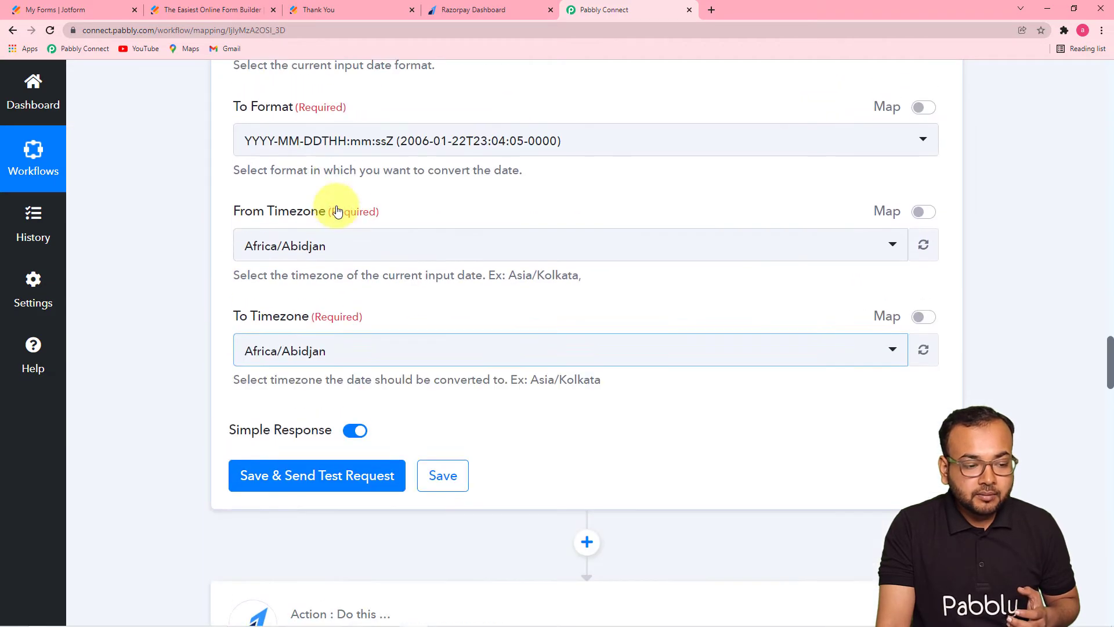
scroll(338, 212, "up", 1)
left_click(406, 192)
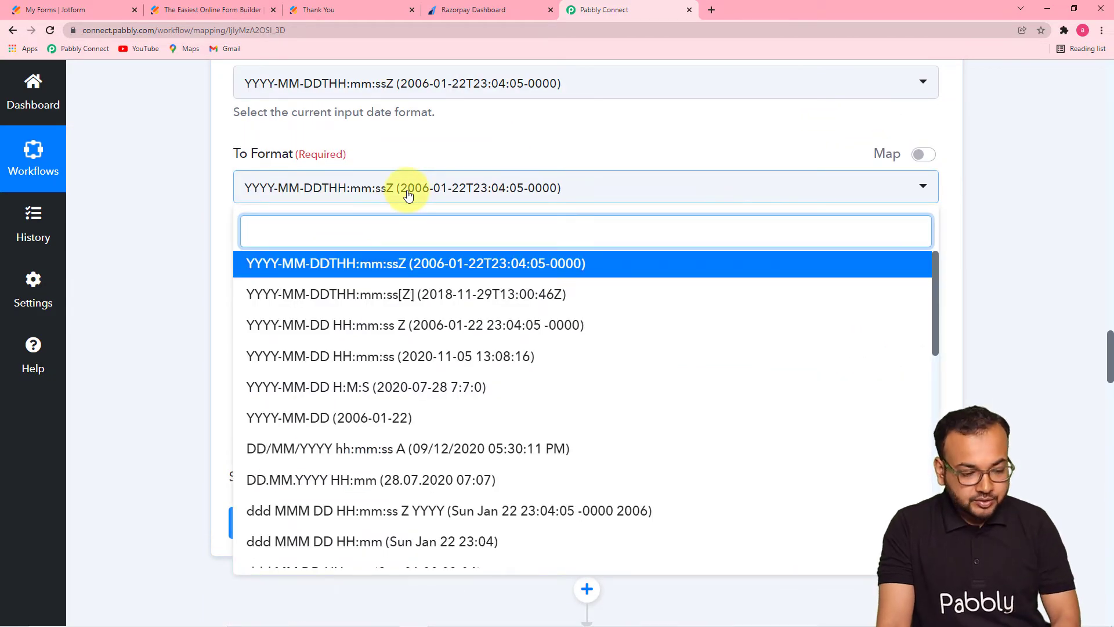
key("Up")
key("Up")
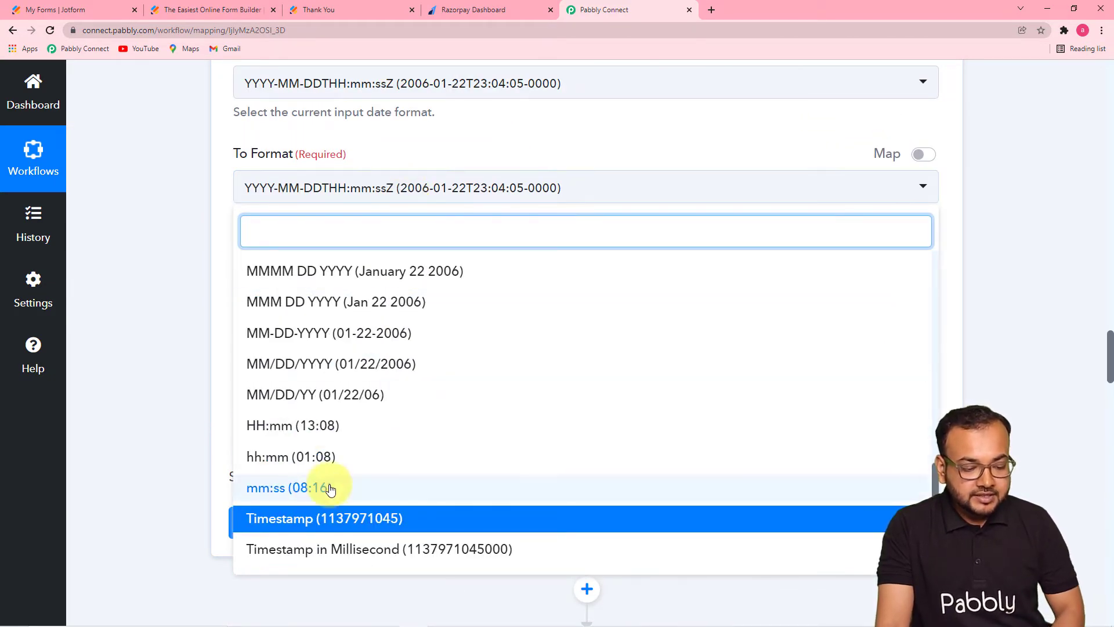
left_click(323, 523)
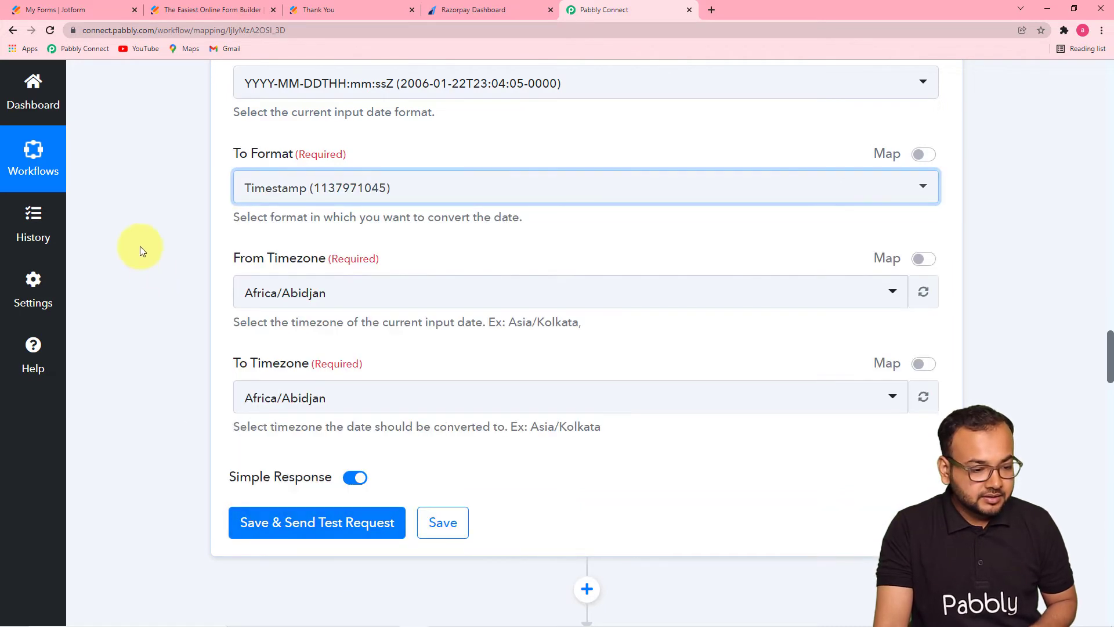
Set both the From Timezone and the To Timezone of the date conversion to Etc/UTC
scroll(140, 246, "down", 3)
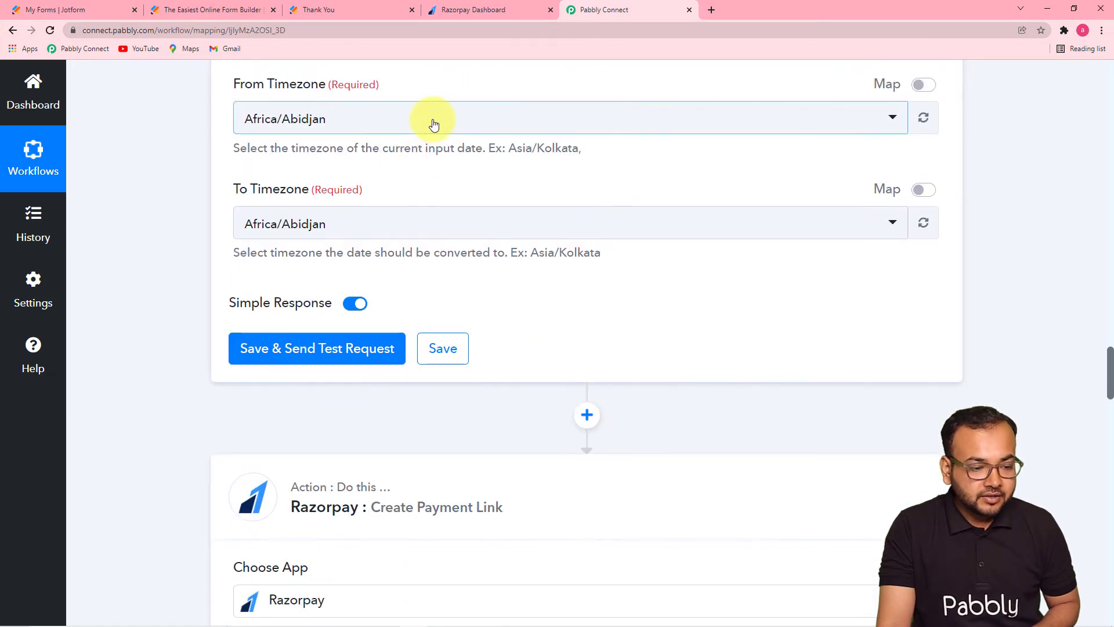
left_click(380, 128)
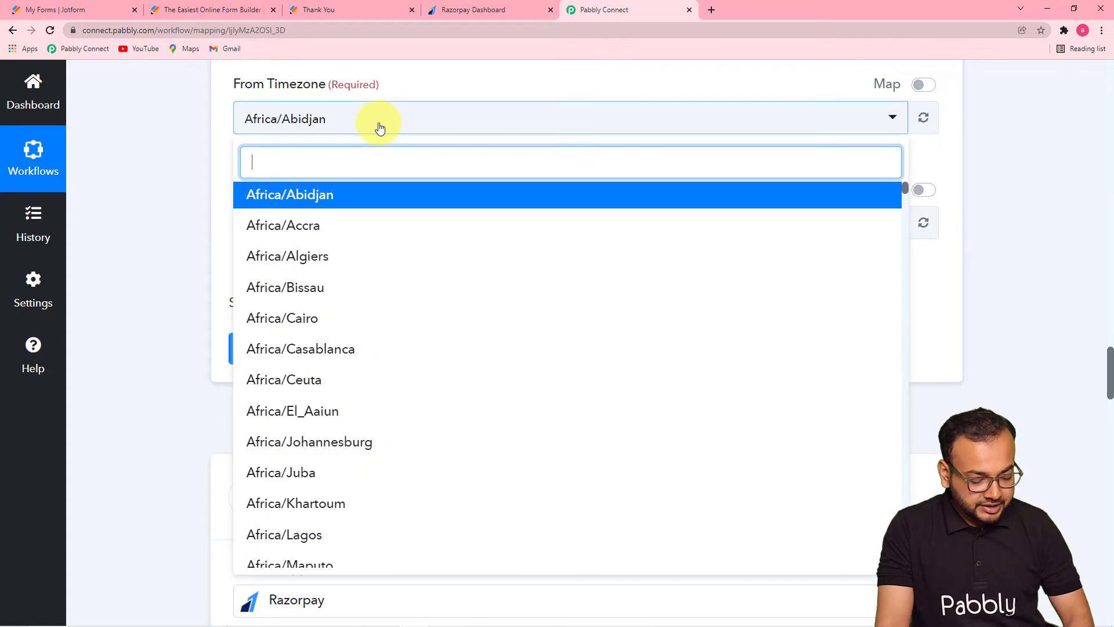
type("utc")
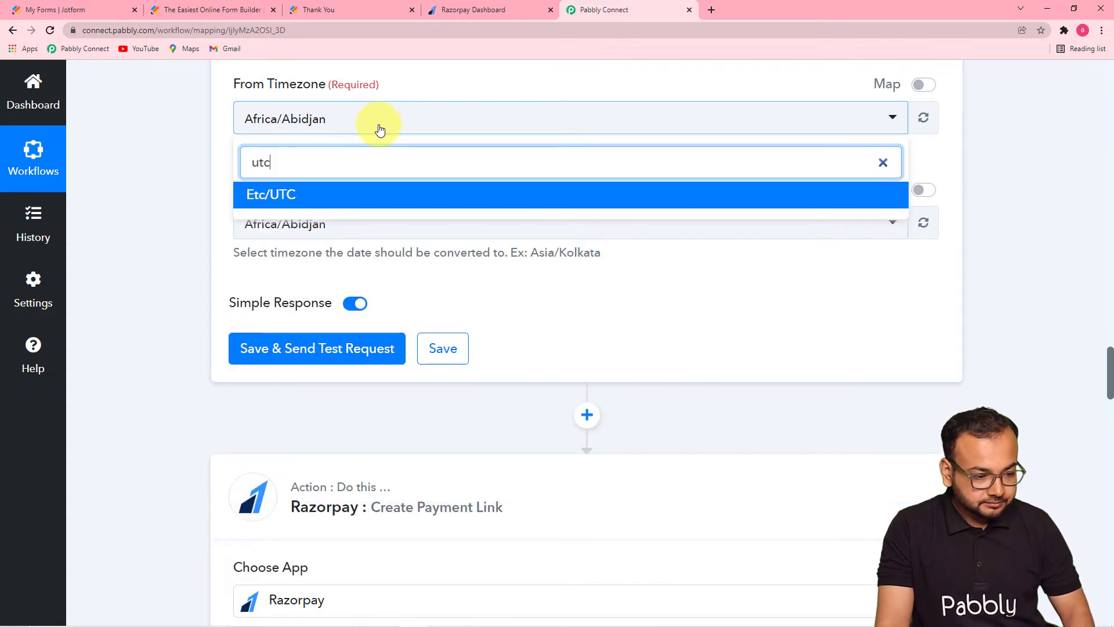
left_click(343, 193)
left_click(390, 233)
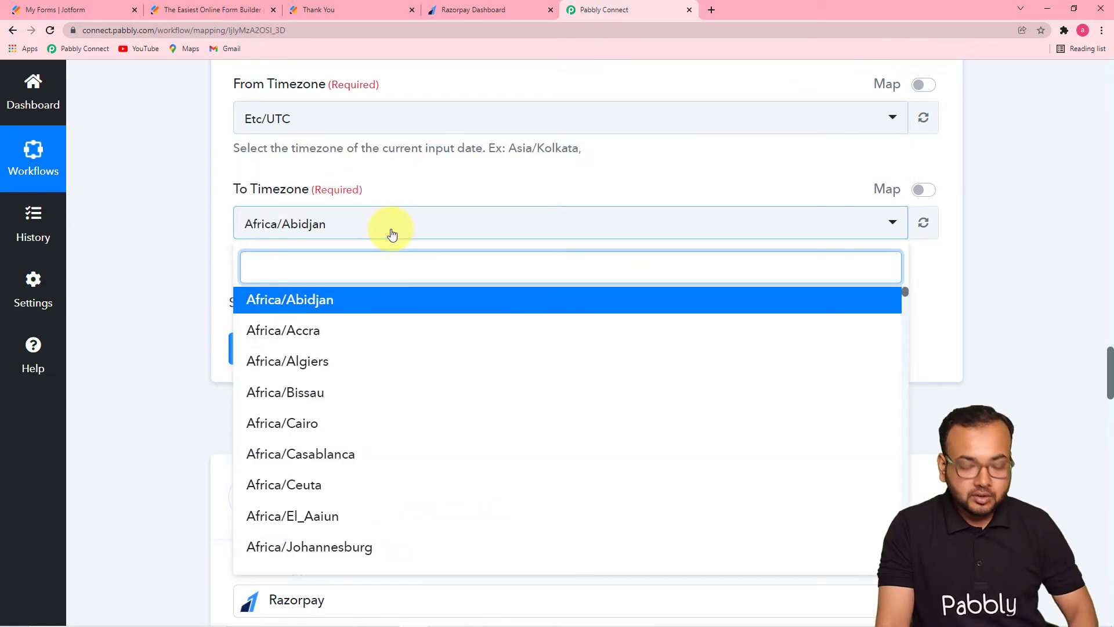
type("ut")
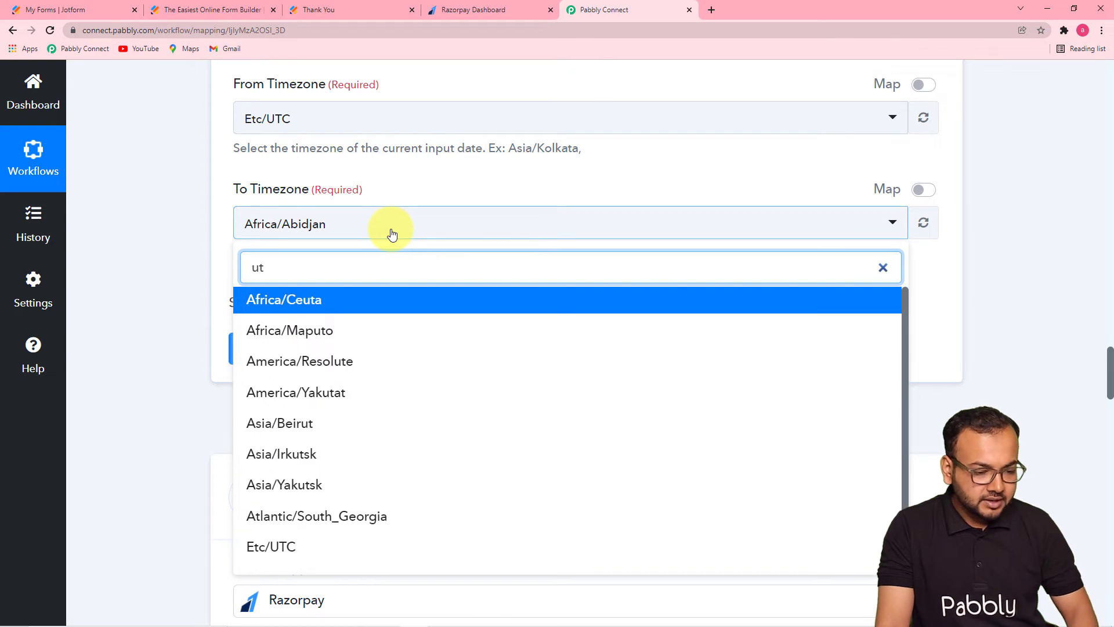
type("c")
left_click(305, 298)
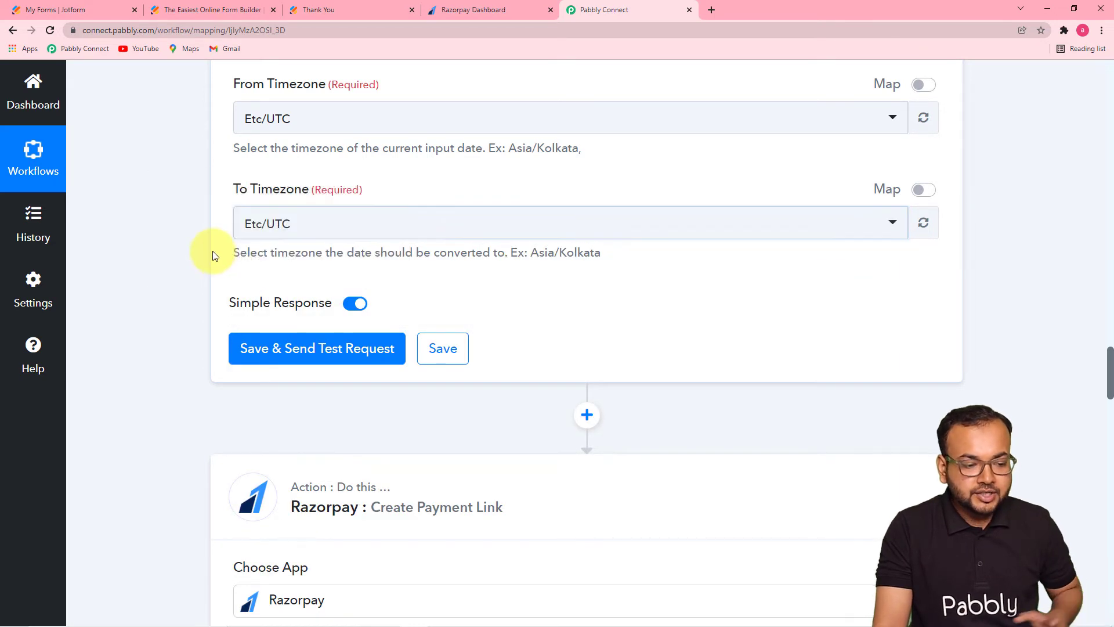
Check the To Timezone options, keep Etc/UTC, then save the Format Date with Time Zone step and send its test request
scroll(213, 253, "down", 4)
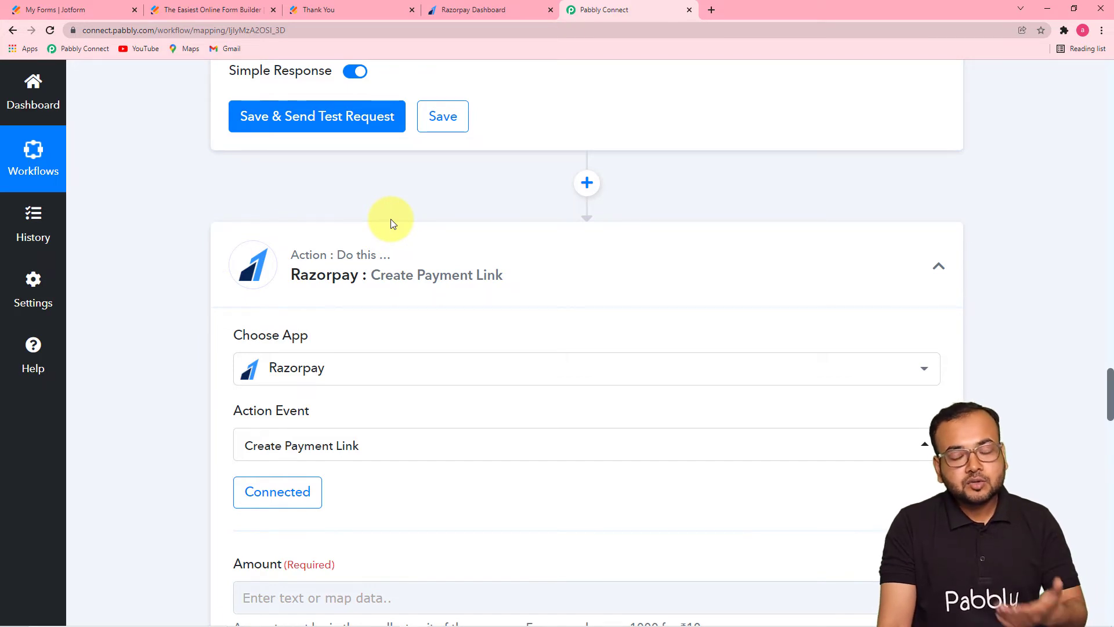
scroll(392, 224, "up", 3)
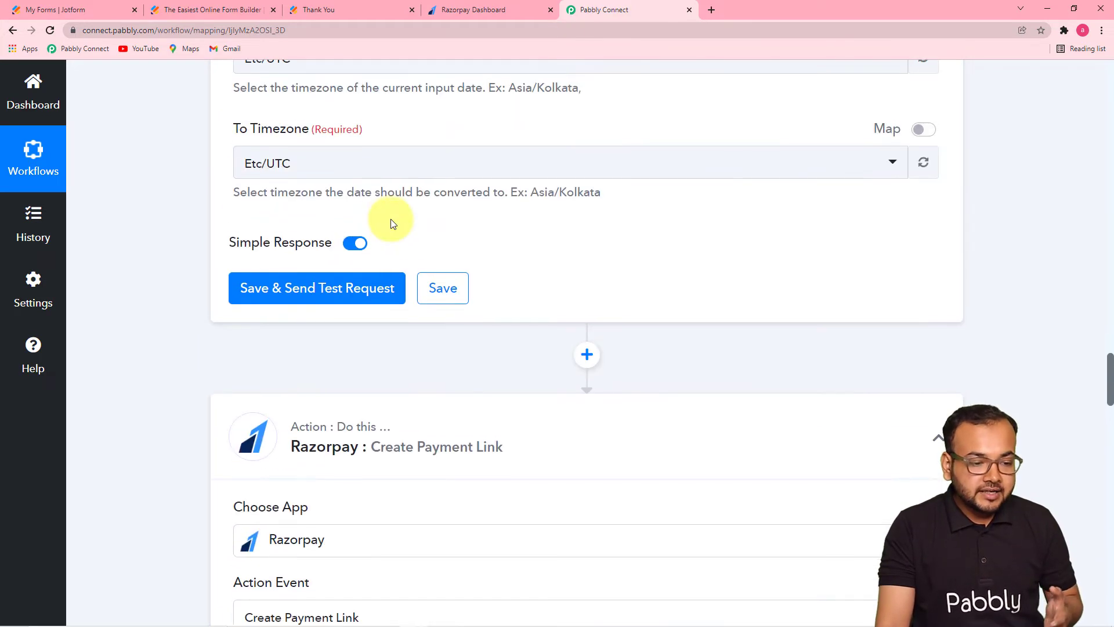
left_click(415, 174)
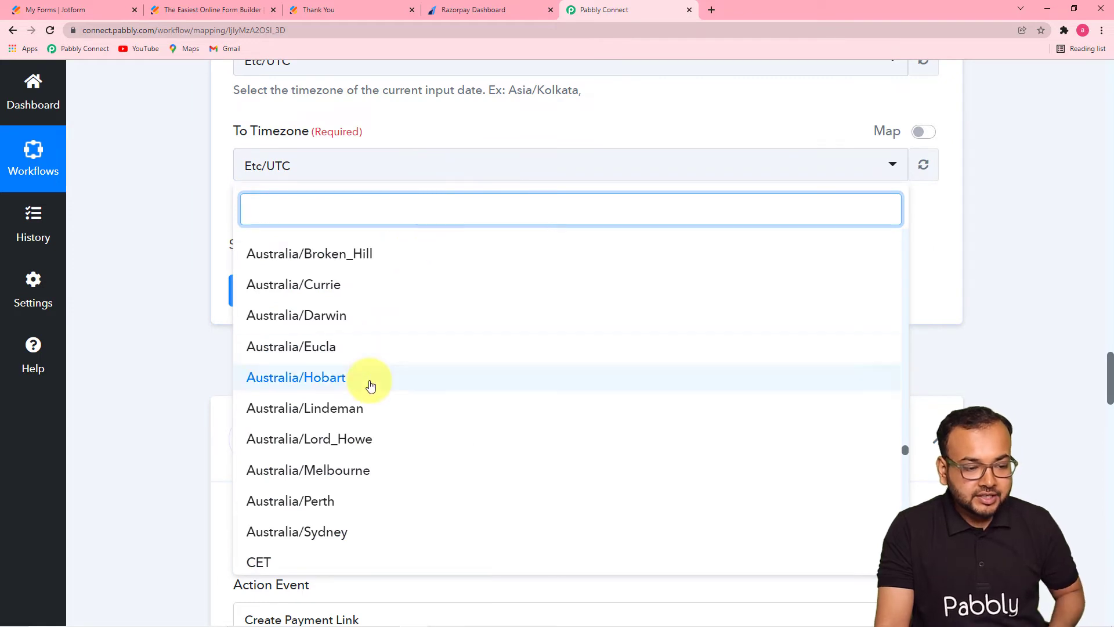
left_click(119, 196)
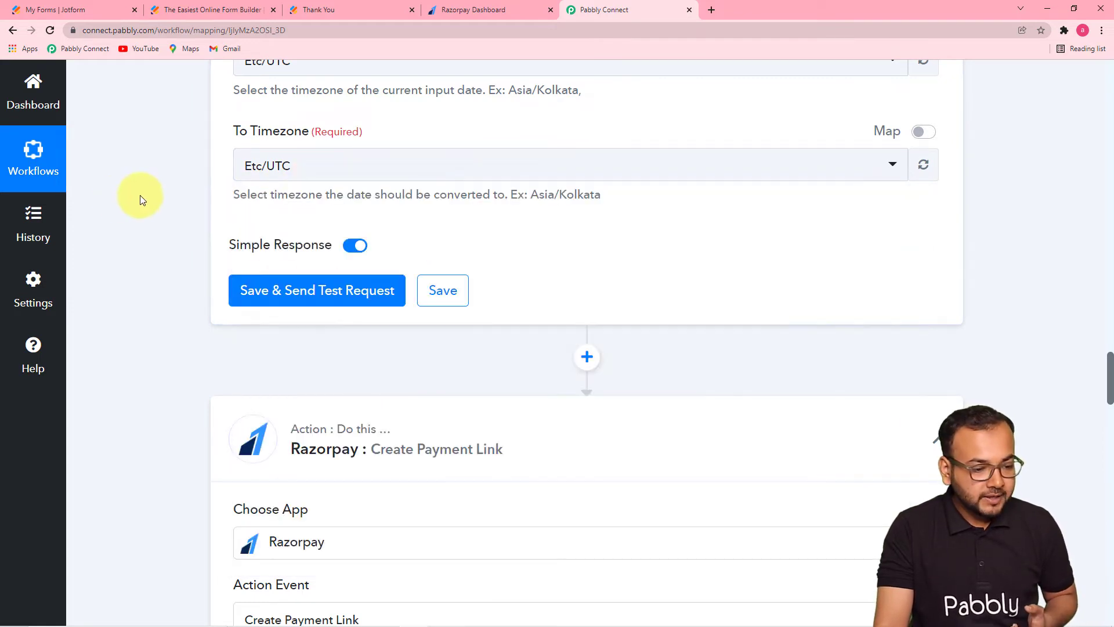
scroll(142, 197, "down", 4)
left_click(288, 119)
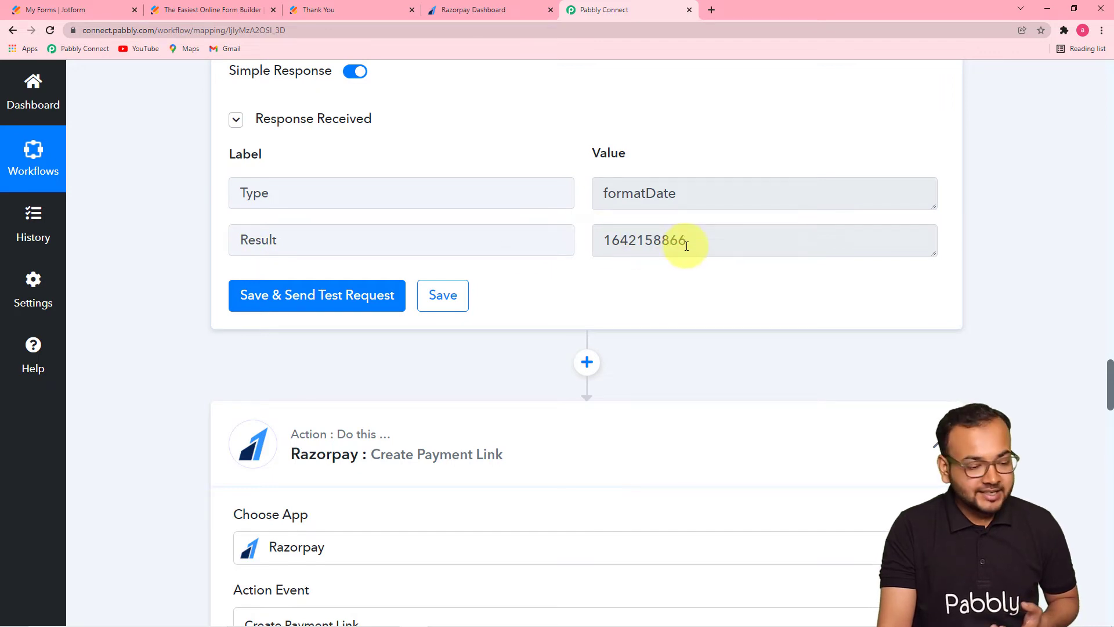
Examine the Razorpay Create Payment Link fields, the data available for mapping the Amount and the Date/Time Formatter's test response
scroll(200, 263, "down", 5)
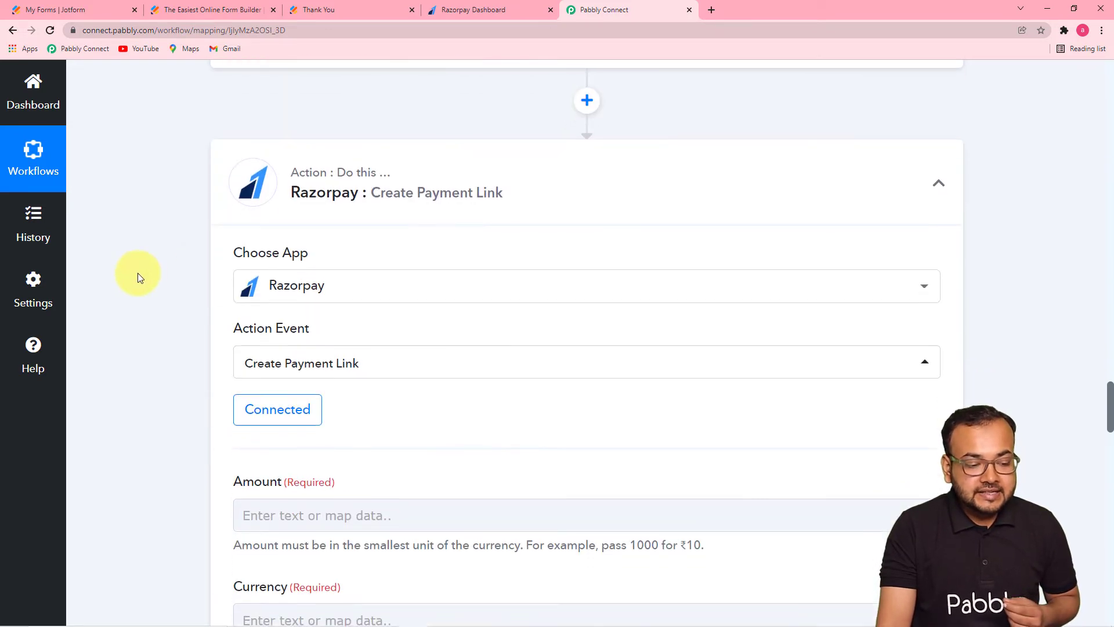
scroll(138, 272, "down", 6)
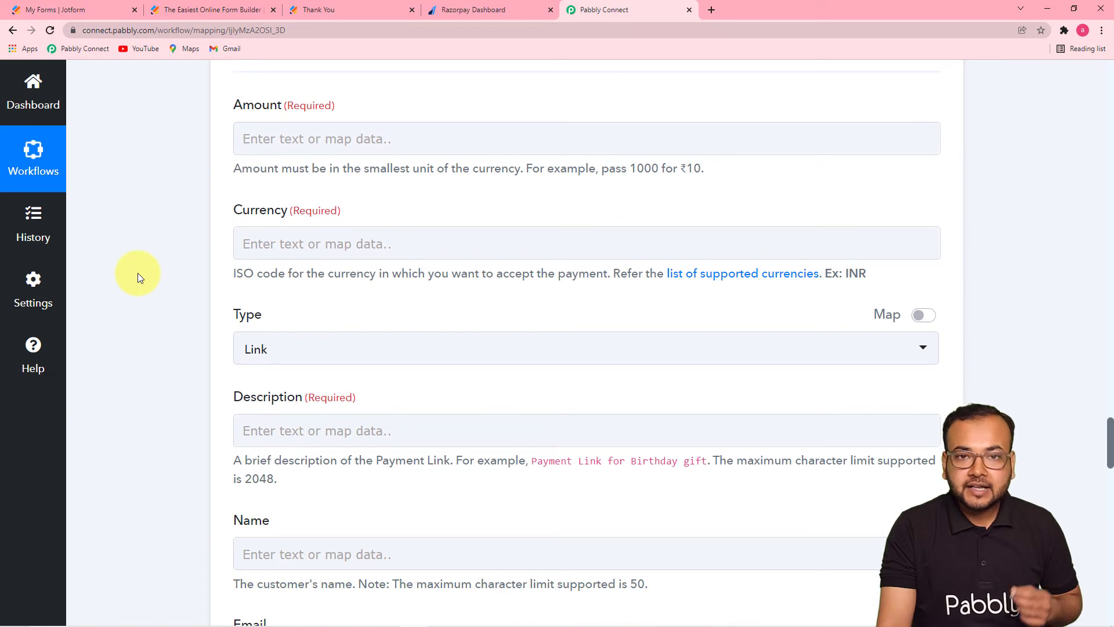
left_click(316, 143)
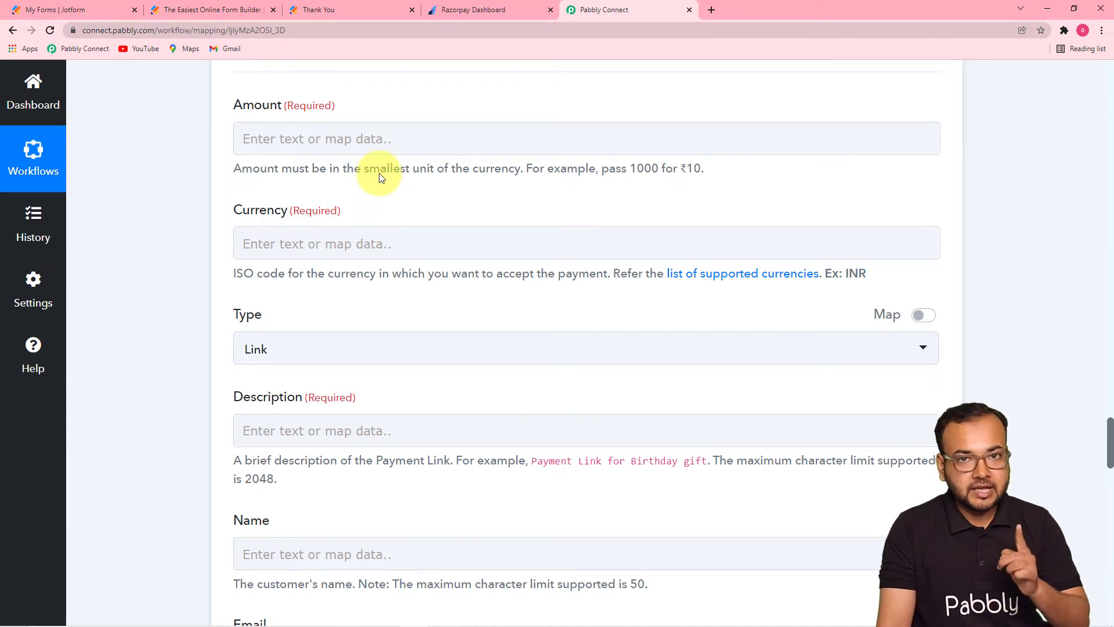
left_click(391, 145)
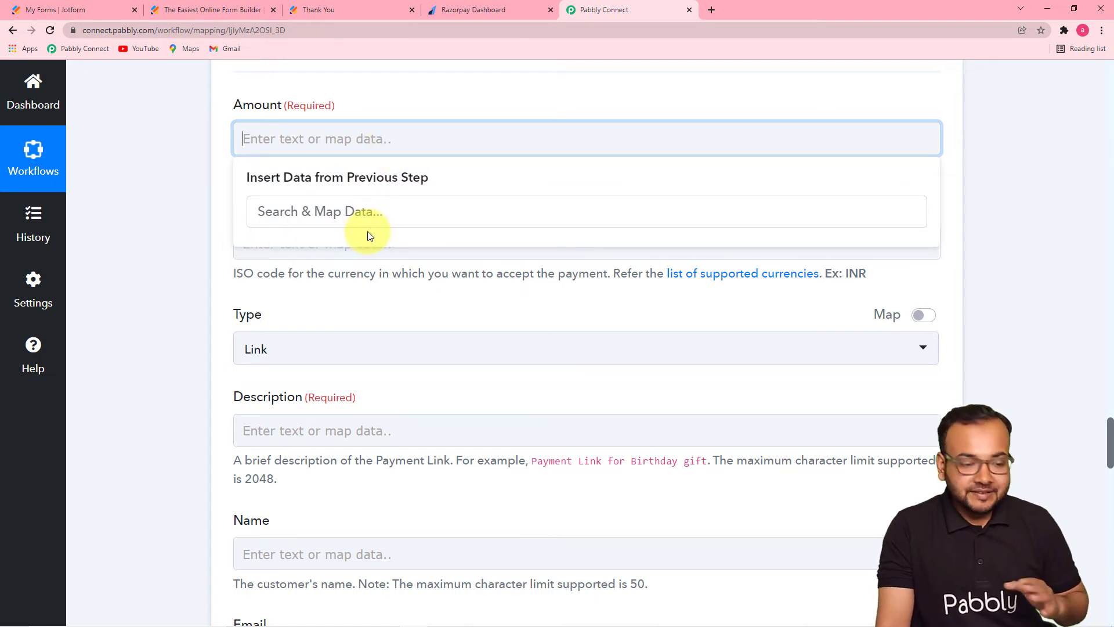
left_click(189, 212)
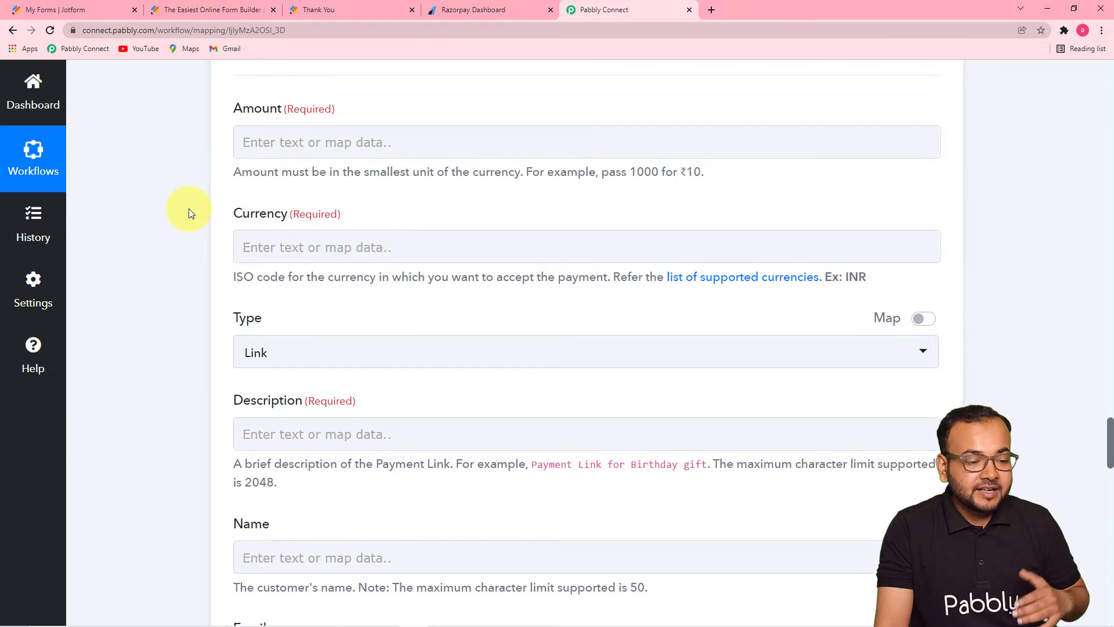
scroll(189, 213, "up", 6)
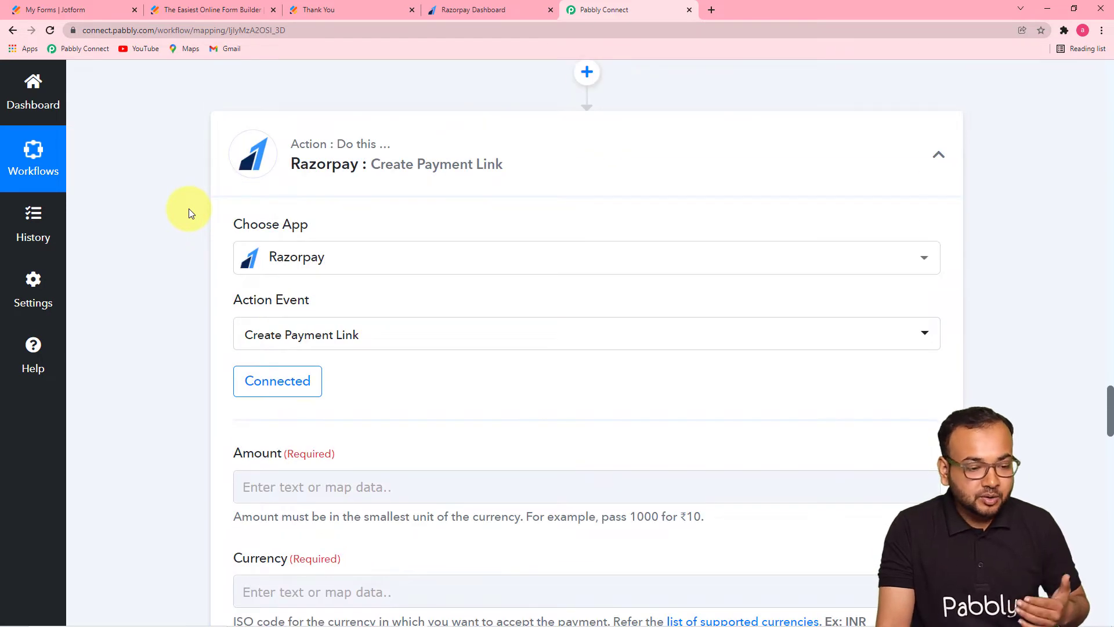
scroll(189, 213, "up", 3)
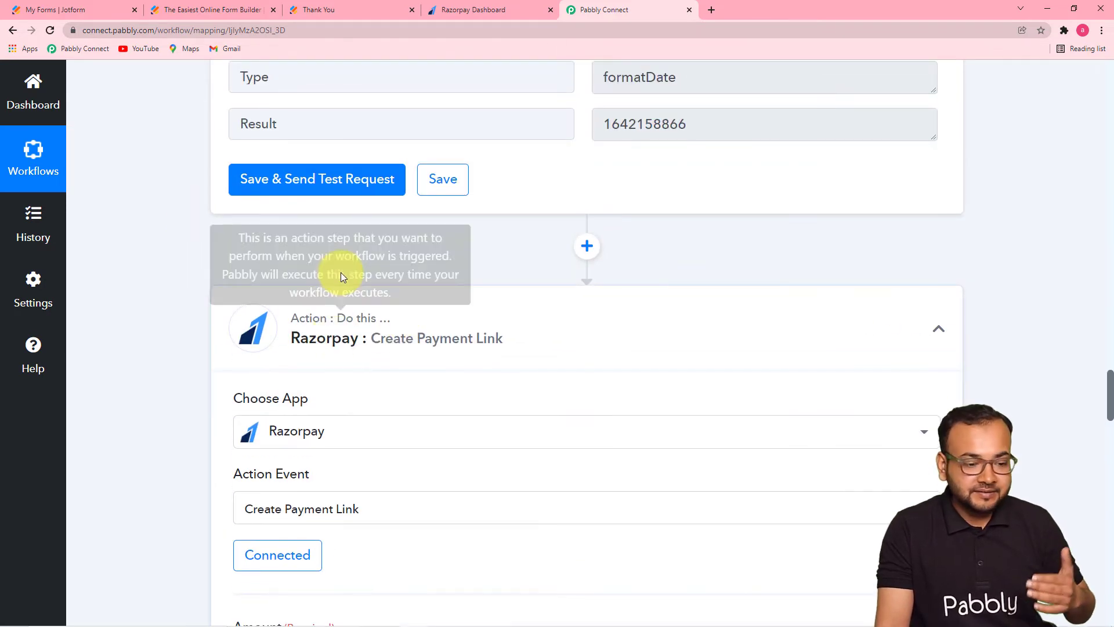
scroll(183, 229, "down", 2)
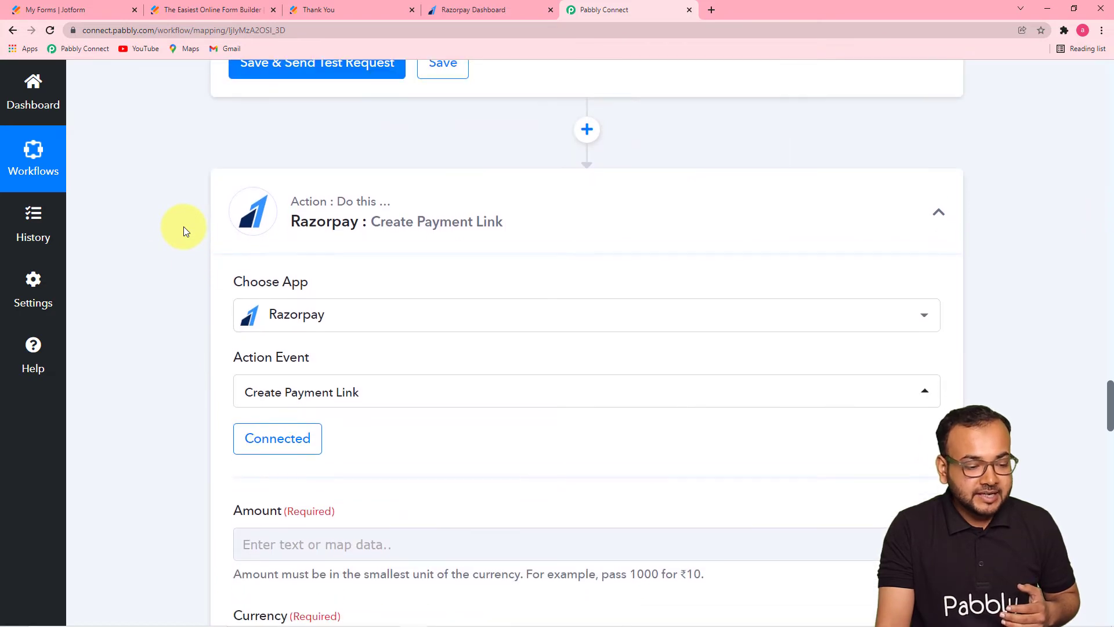
scroll(180, 227, "down", 6)
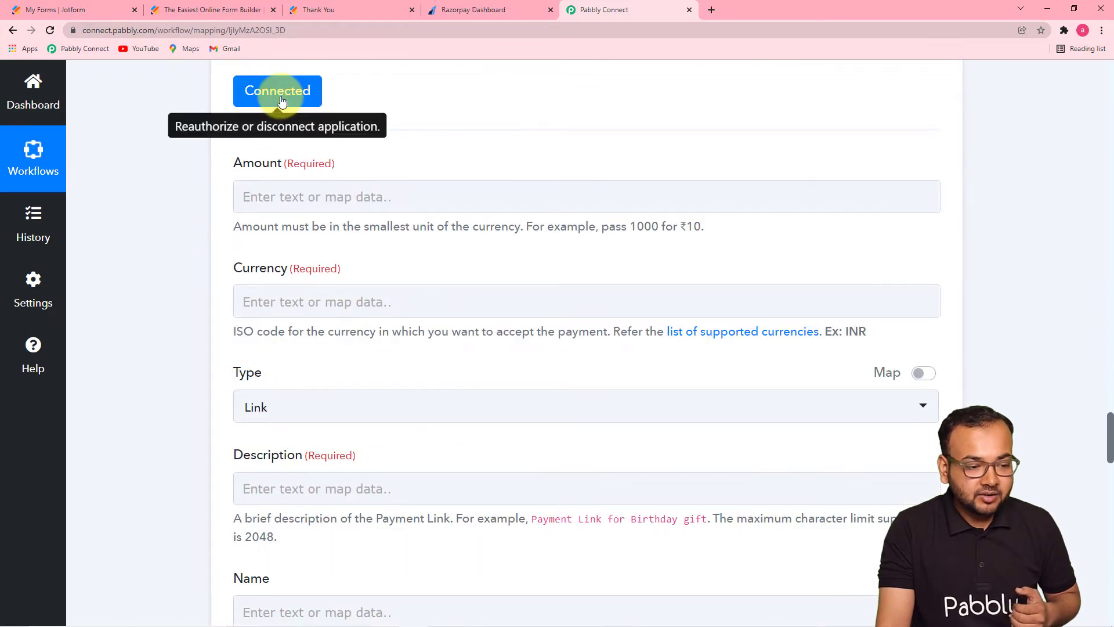
Save the existing Razorpay #4 connection for this step and map the Amount to the JotForm response's RawRequest Q9 Number
left_click(280, 102)
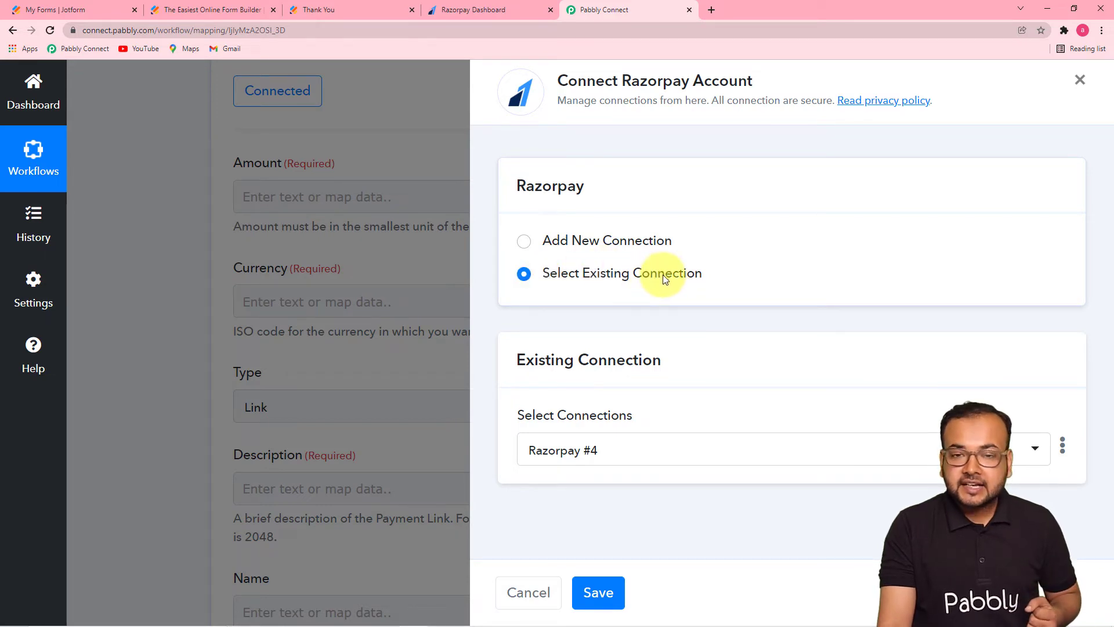
left_click(597, 591)
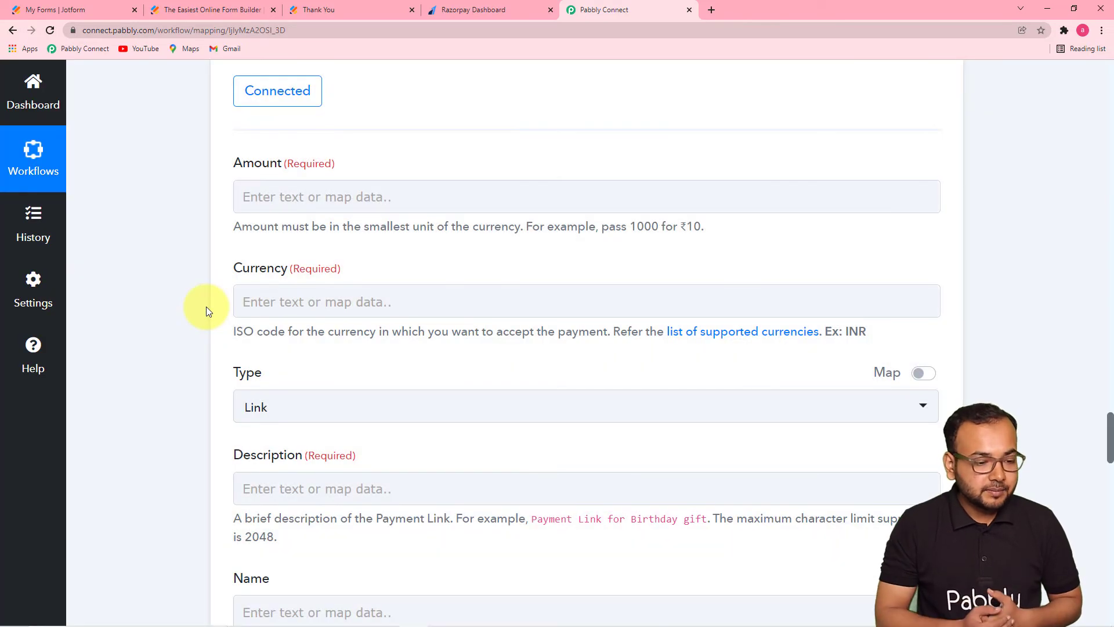
left_click(317, 201)
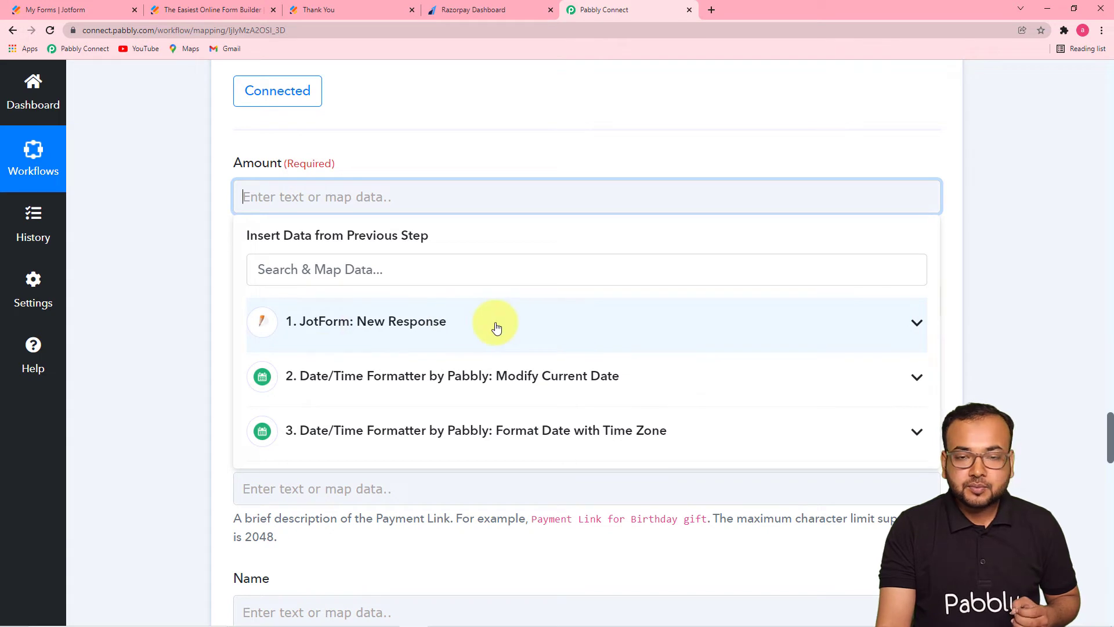
left_click(481, 338)
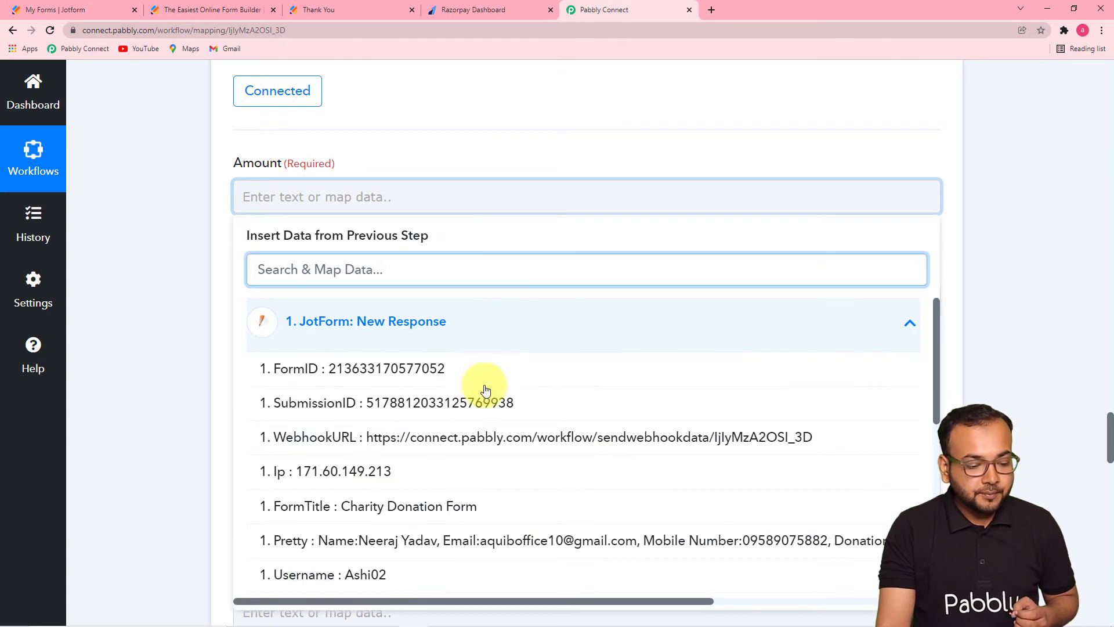
scroll(486, 389, "down", 4)
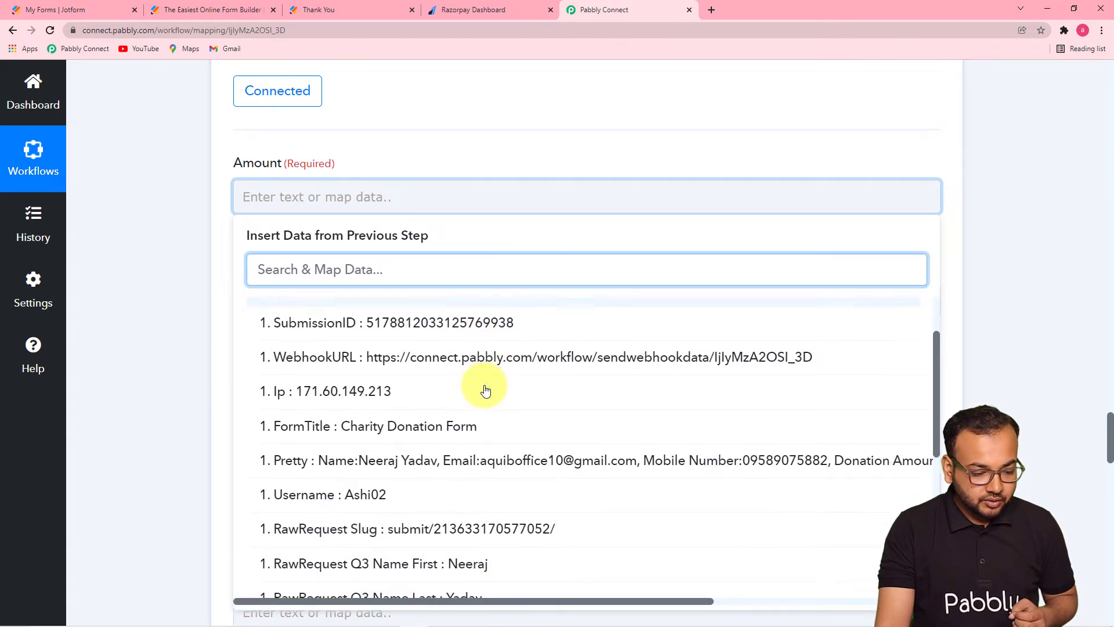
scroll(486, 389, "down", 4)
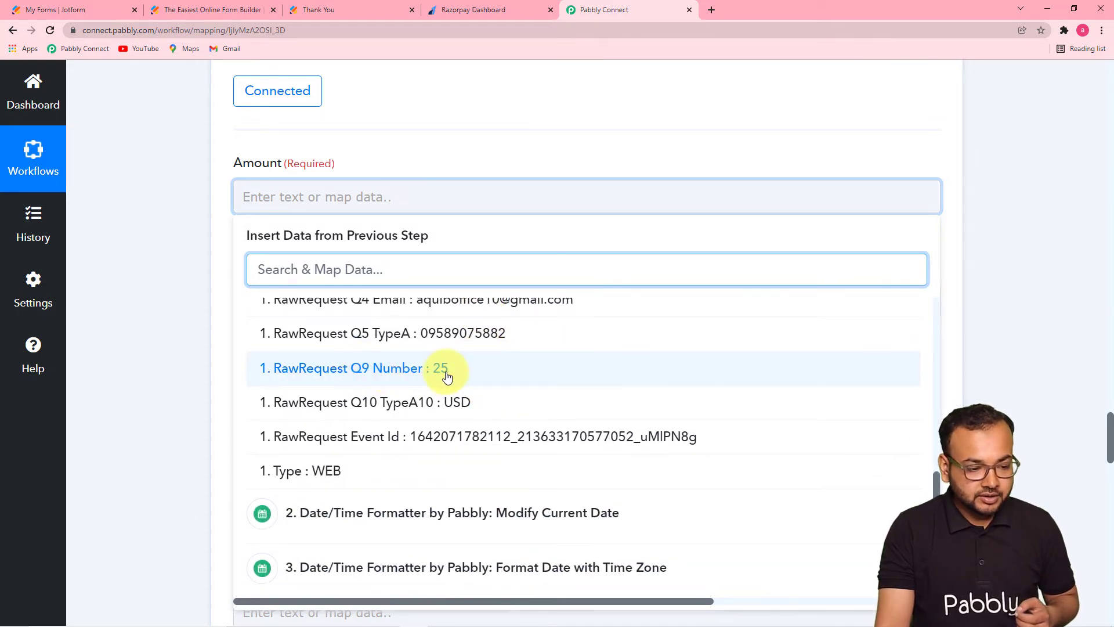
left_click(447, 377)
left_click(151, 249)
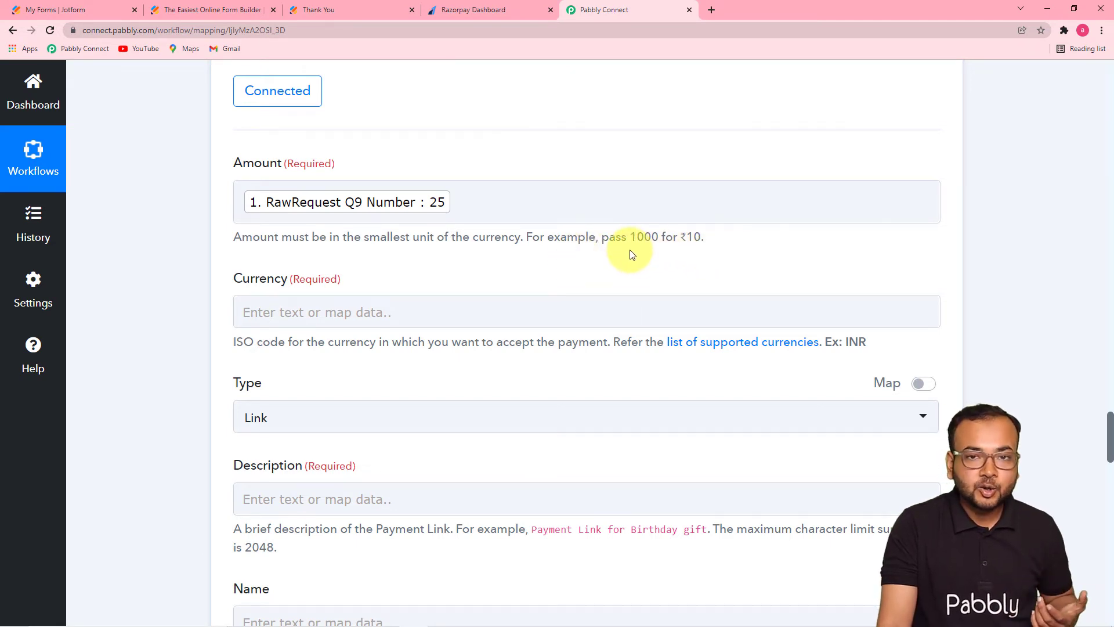
Append 00 directly after the mapped RawRequest Q9 Number in the Amount so it is given in the smallest currency unit
left_click(461, 211)
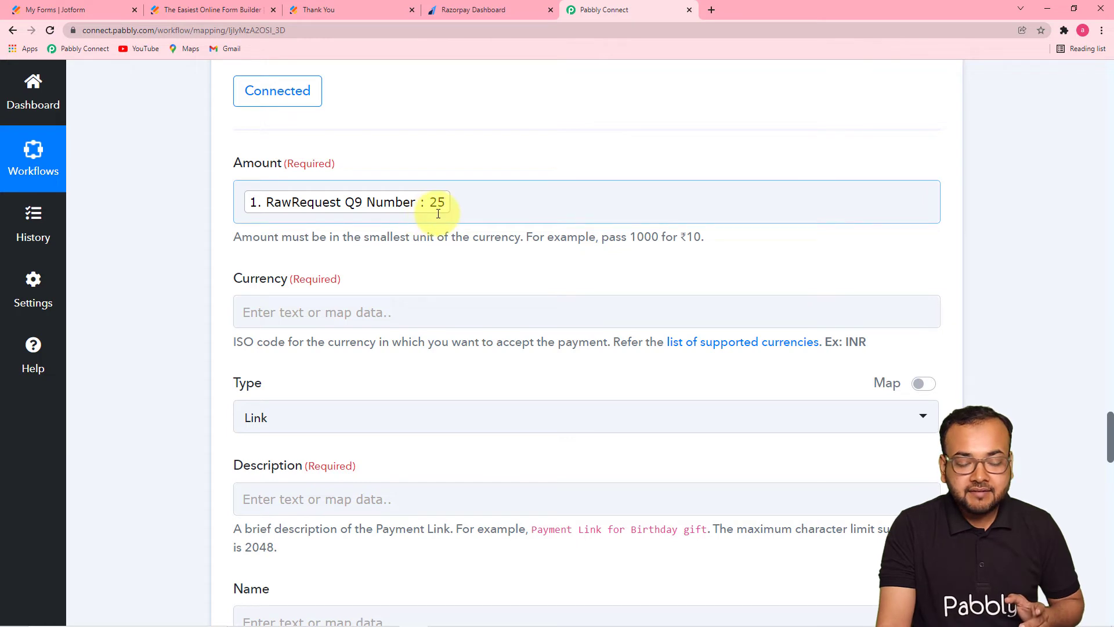
left_click(479, 206)
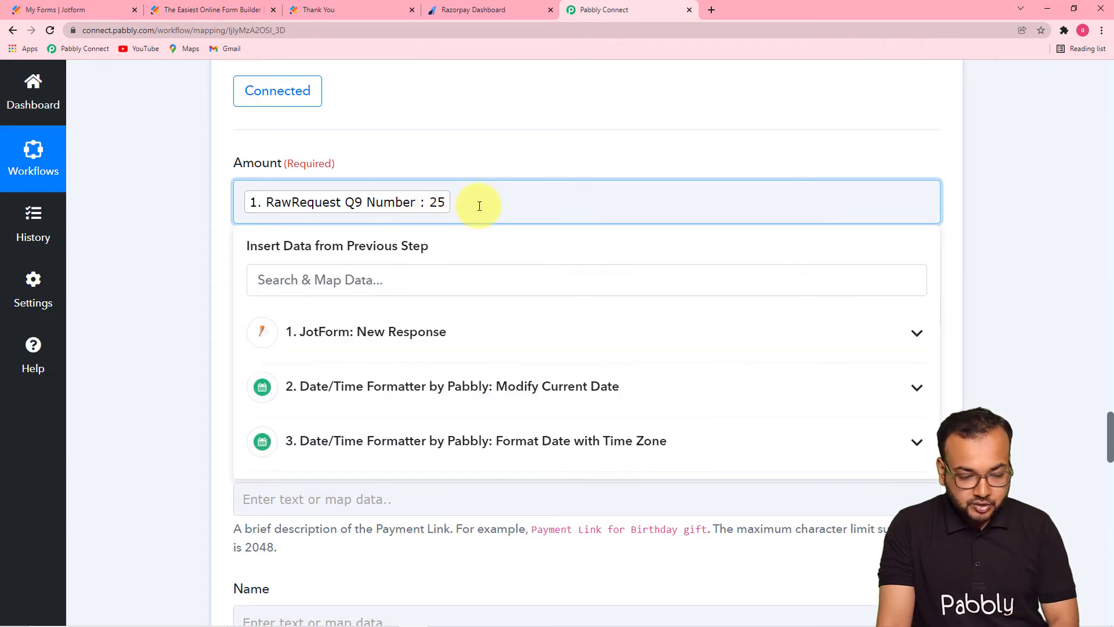
type("00")
left_click(186, 212)
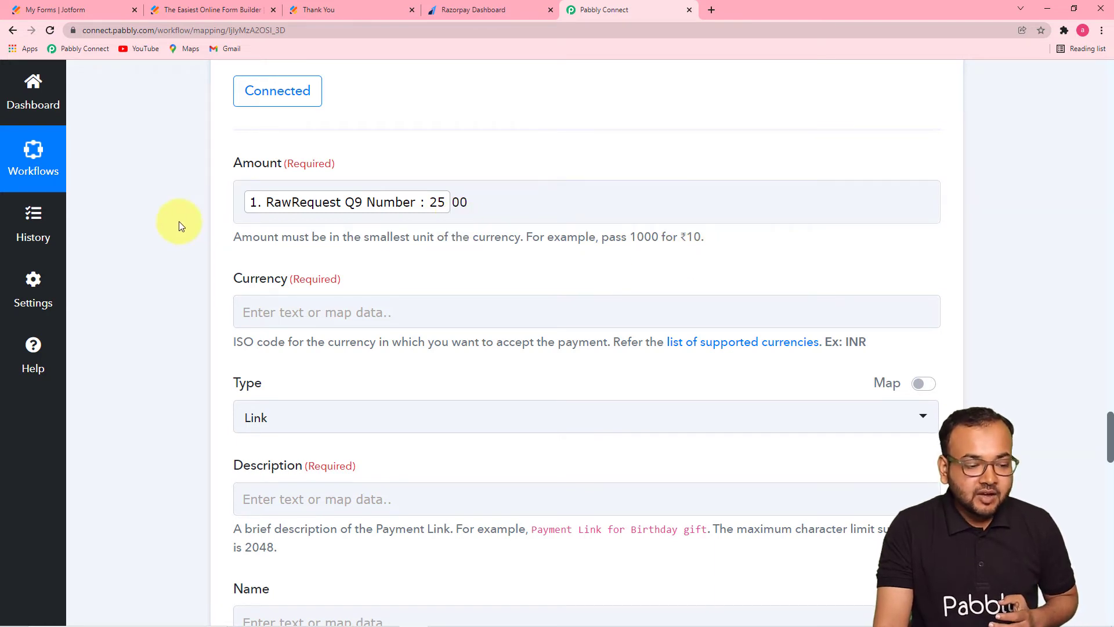
Map the payment link's Currency to RawRequest Q10 TypeA10 from the JotForm response
scroll(145, 221, "down", 4)
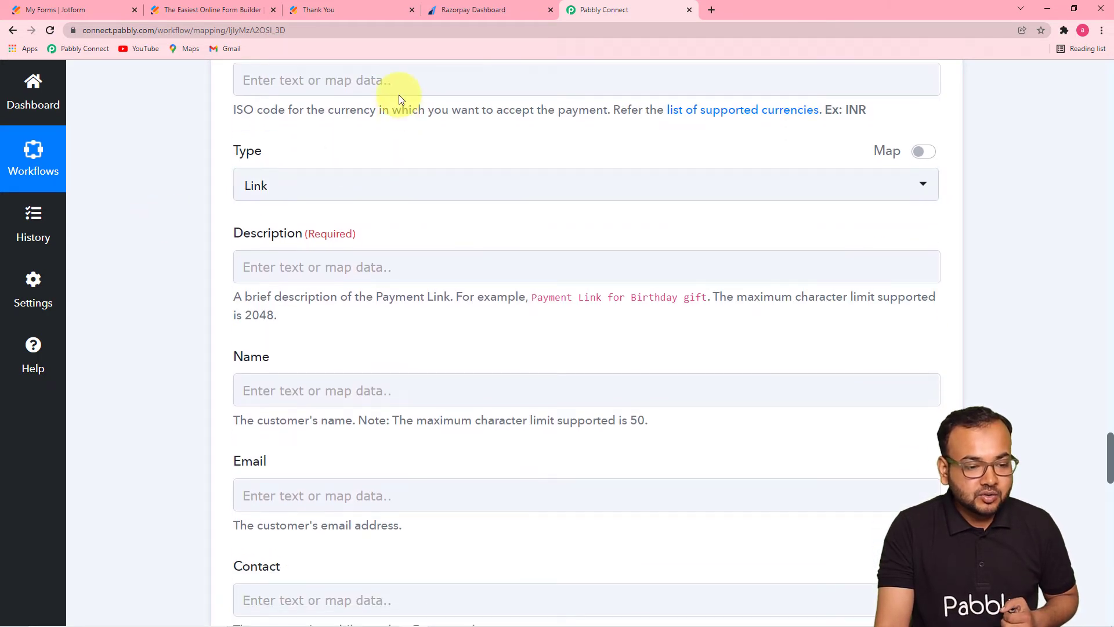
left_click(398, 80)
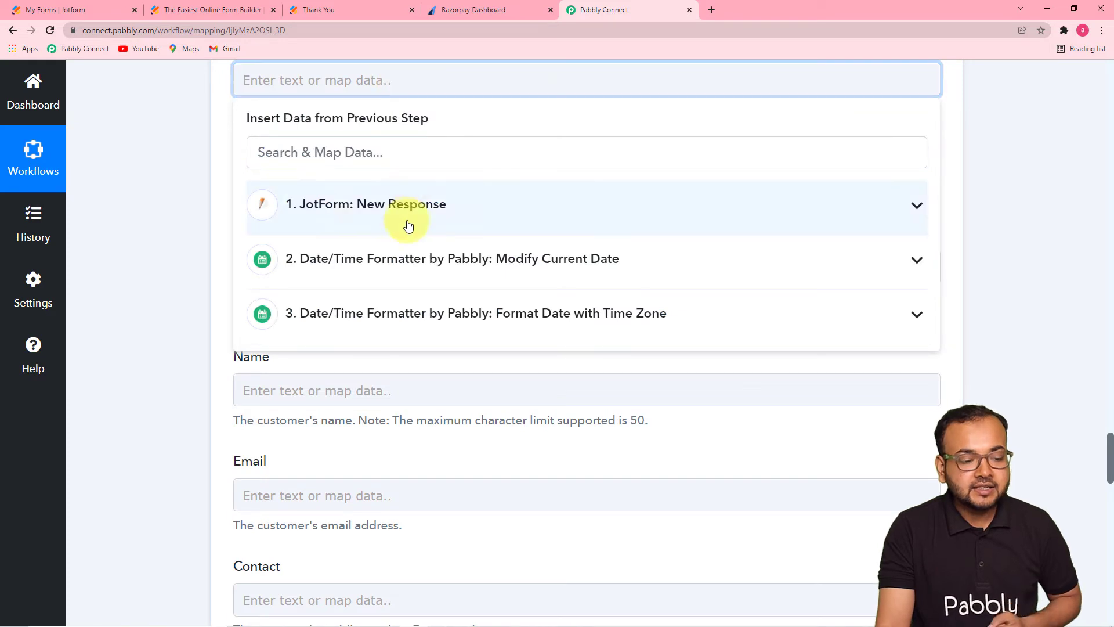
left_click(343, 219)
scroll(385, 340, "down", 4)
scroll(387, 342, "down", 1)
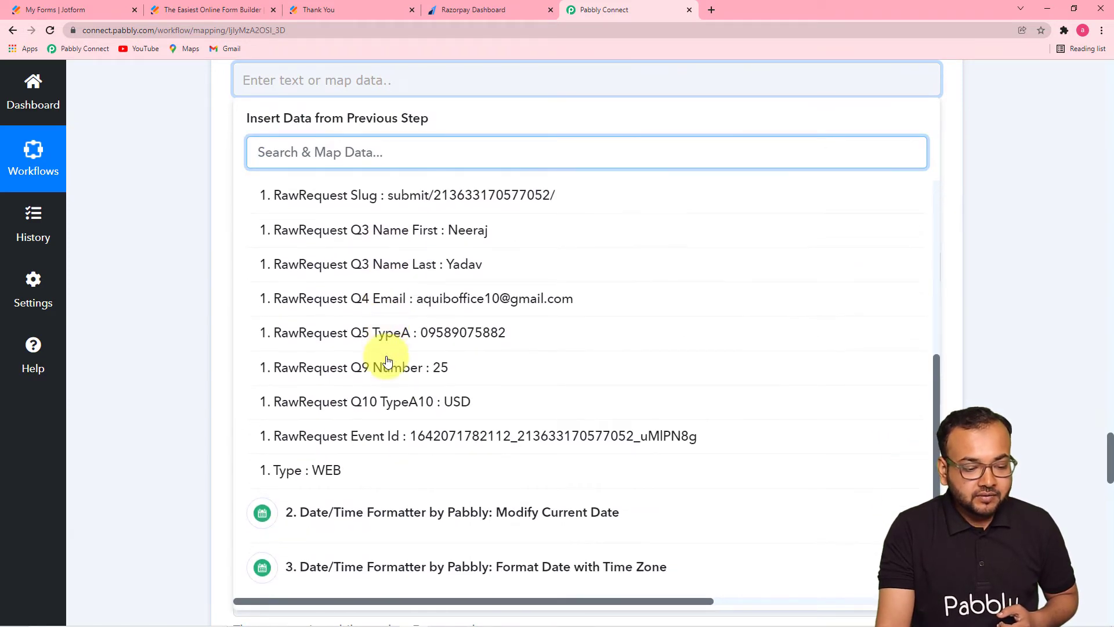
left_click(466, 404)
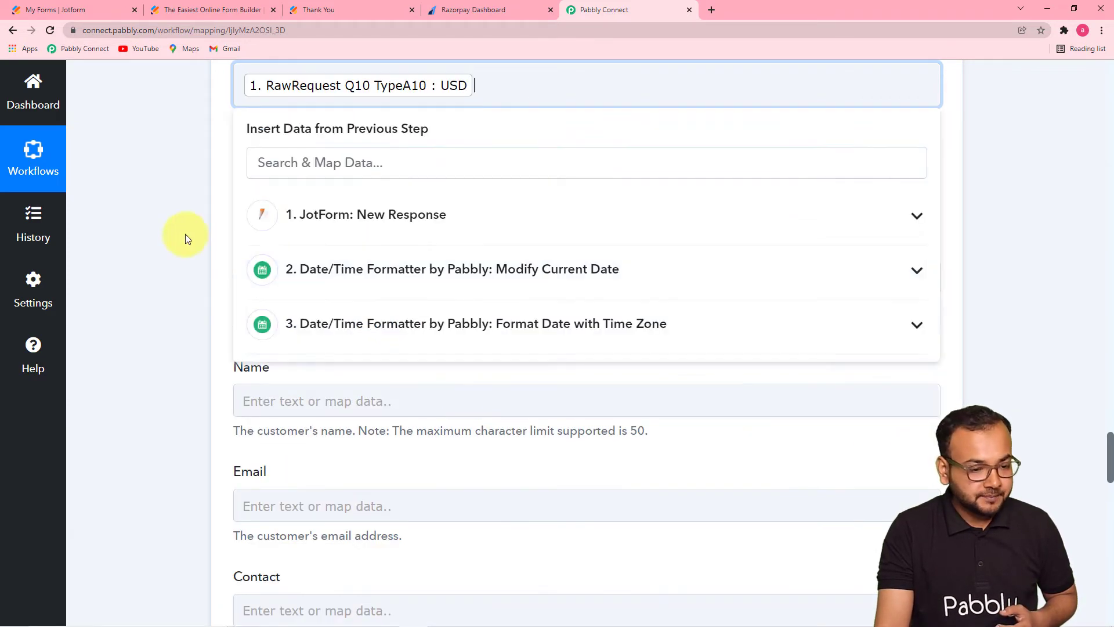
left_click(184, 232)
Check the Type options of the payment link and keep Link selected
scroll(369, 201, "up", 1)
scroll(370, 201, "down", 2)
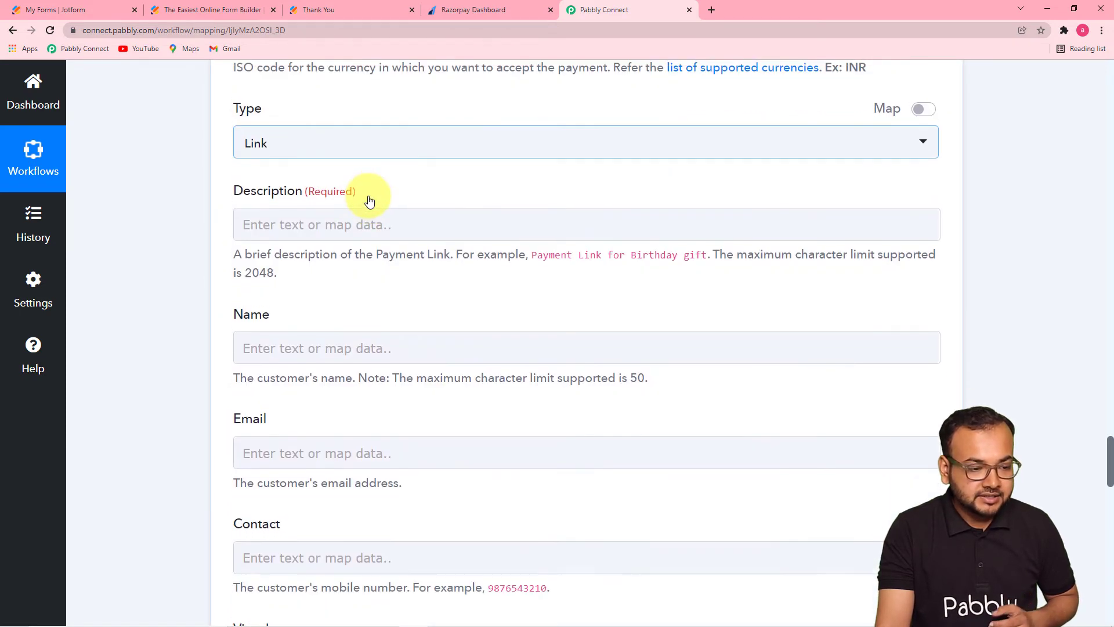
left_click(326, 155)
left_click(299, 221)
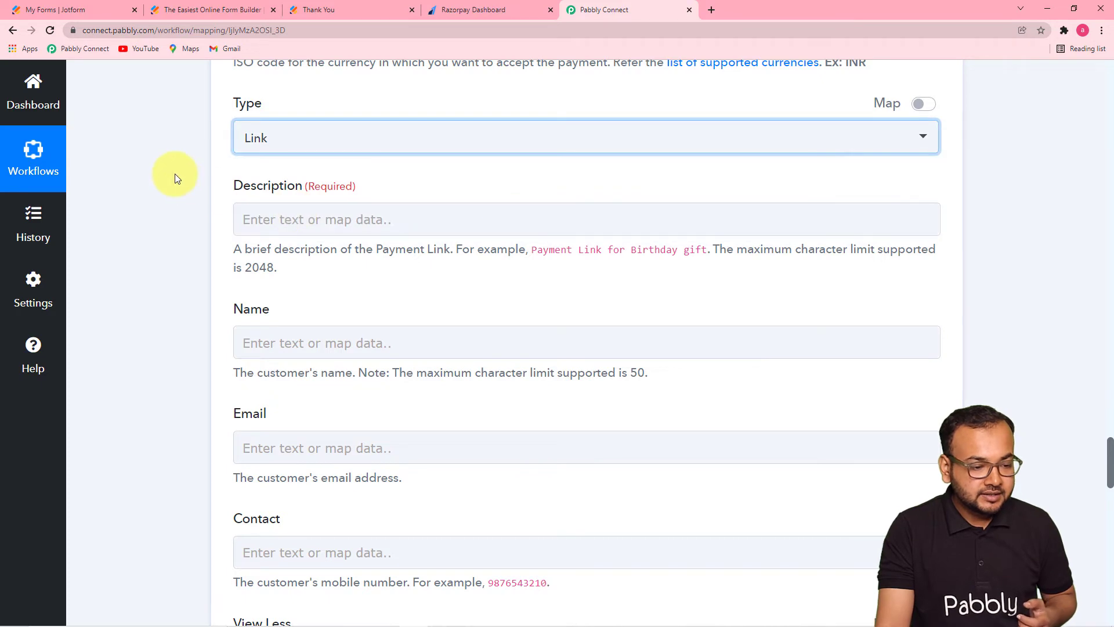
Enter "Payment for Our Charity Fund." as the payment link's Description
scroll(177, 178, "down", 1)
left_click(475, 162)
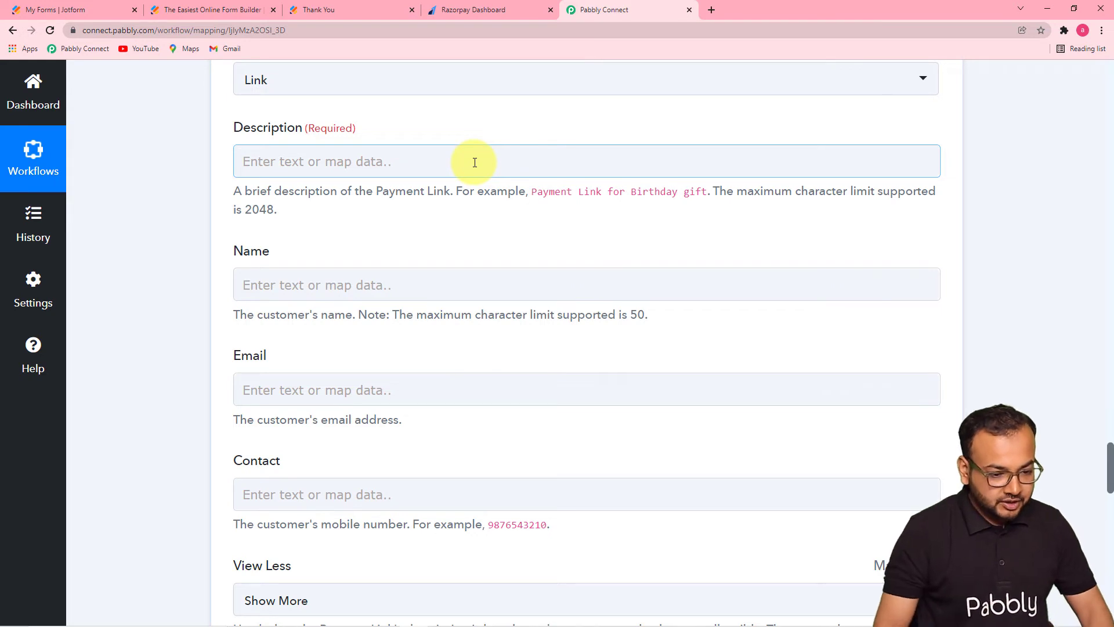
left_click(475, 162)
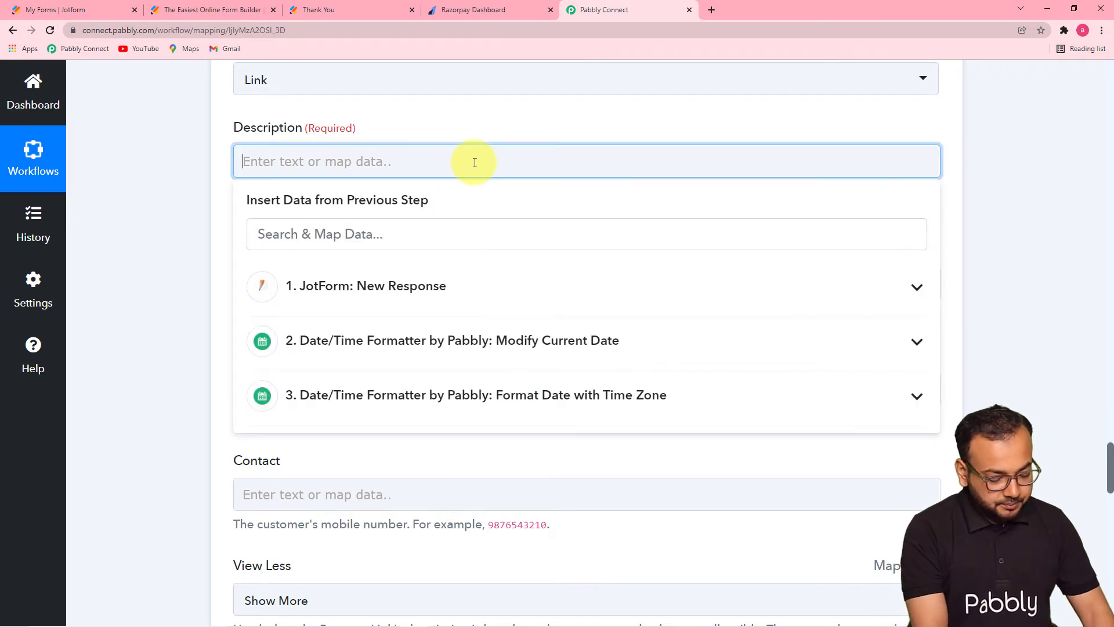
type("Payment for Our Charity Fund")
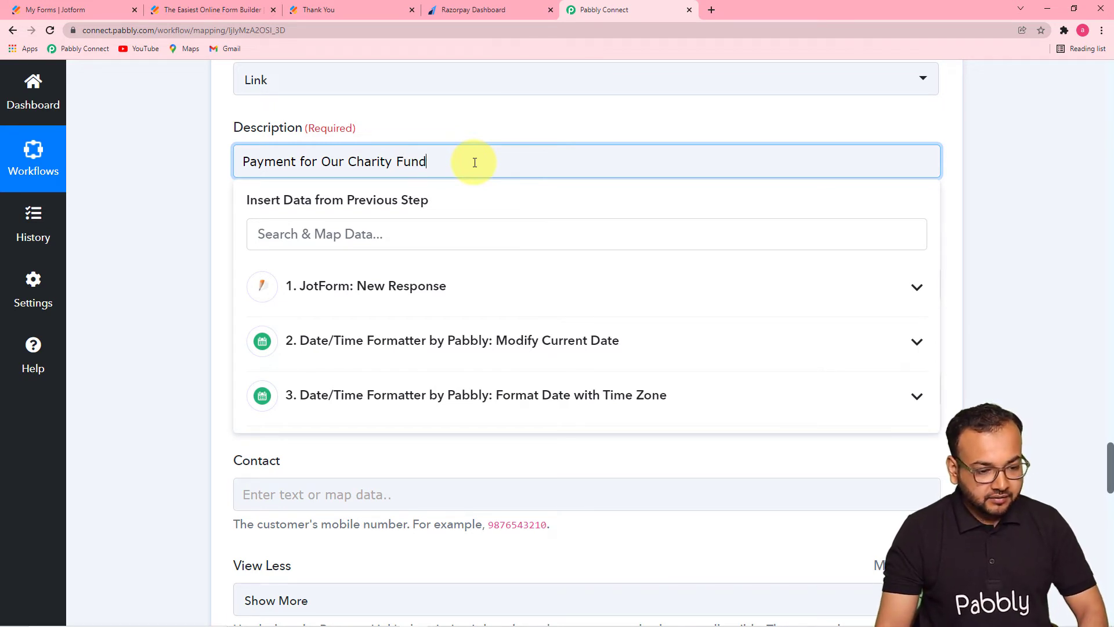
type(".")
left_click(196, 168)
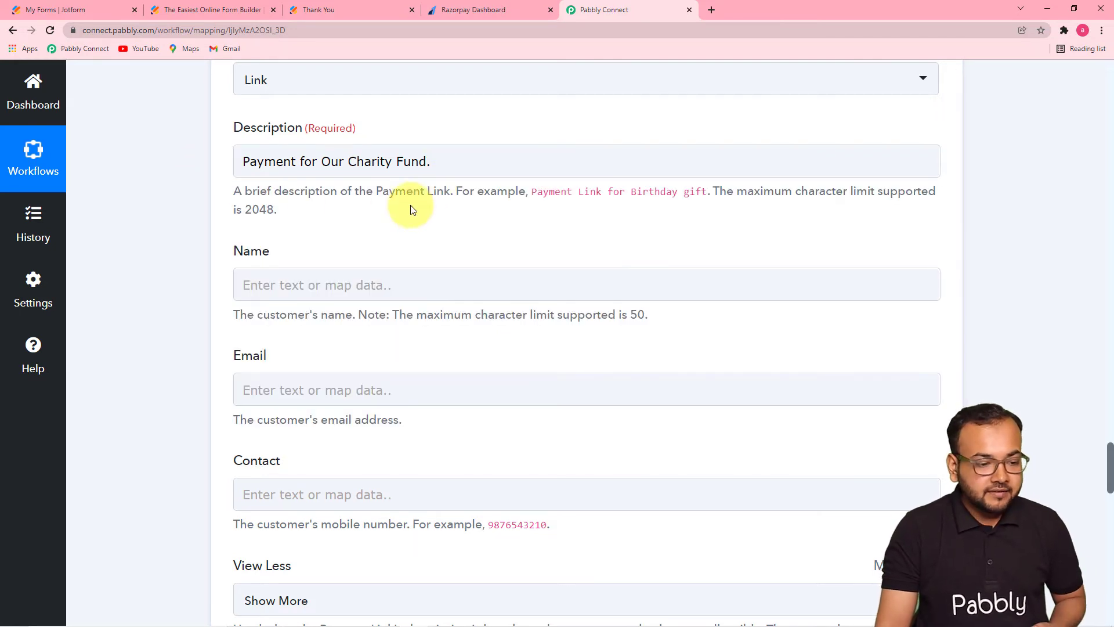
Map the customer's Name to RawRequest Q3 Name First from the JotForm response
scroll(410, 210, "down", 2)
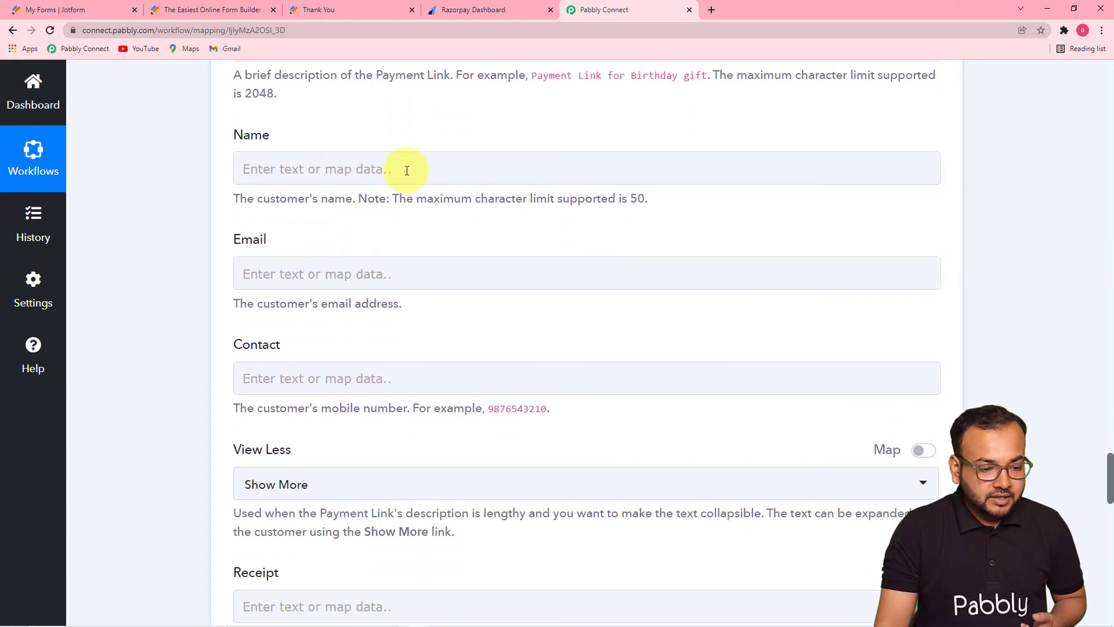
left_click(407, 163)
left_click(392, 312)
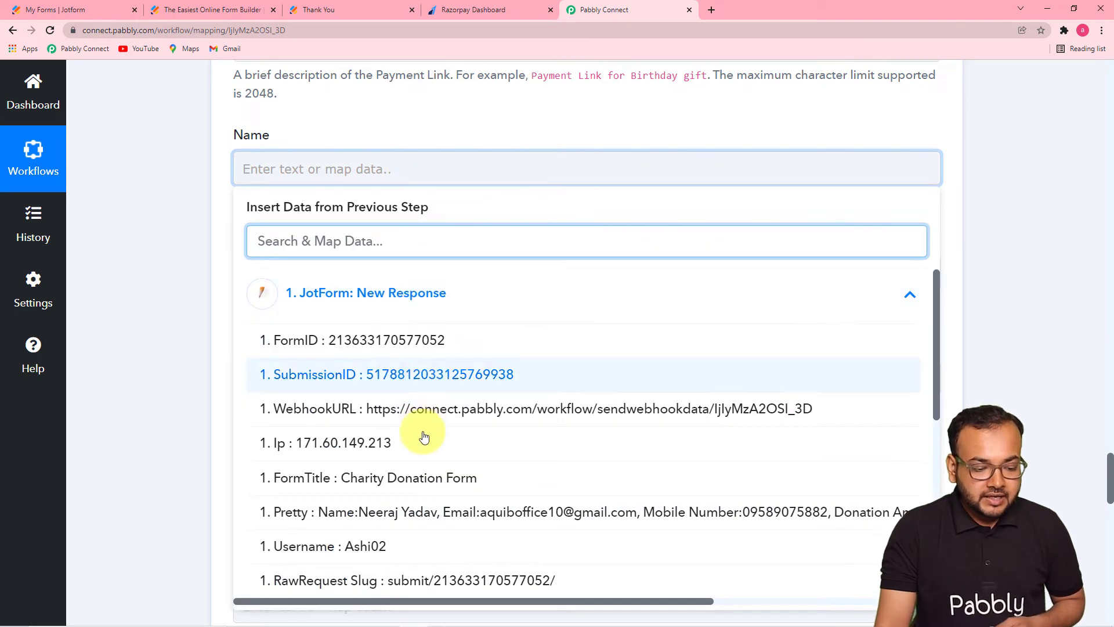
scroll(424, 458, "down", 1)
scroll(424, 459, "down", 10)
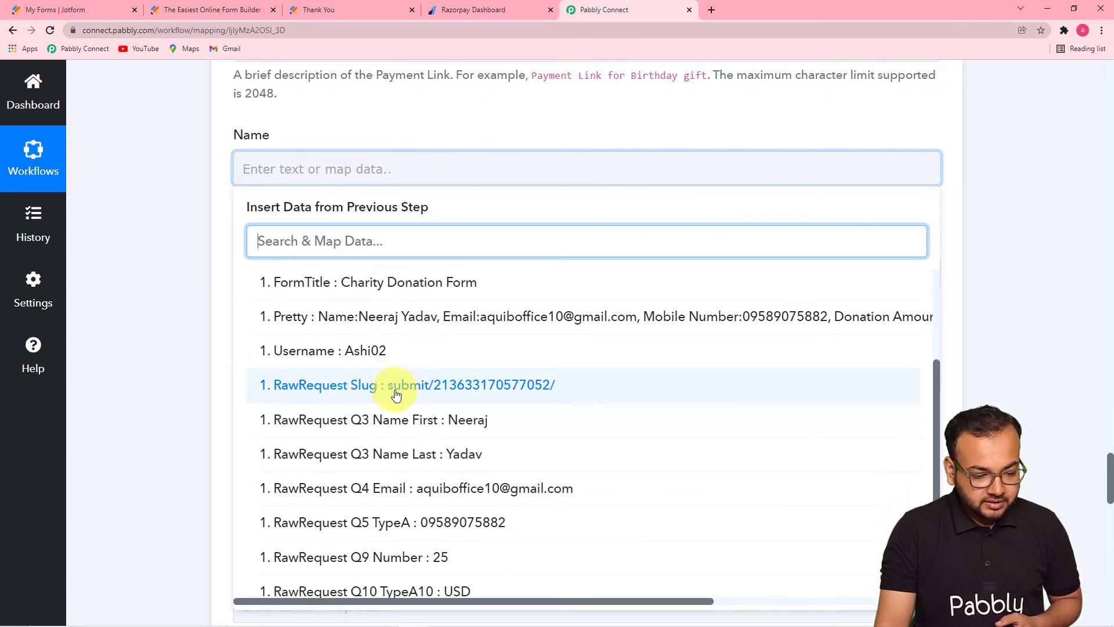
scroll(458, 325, "down", 1)
scroll(476, 304, "up", 1)
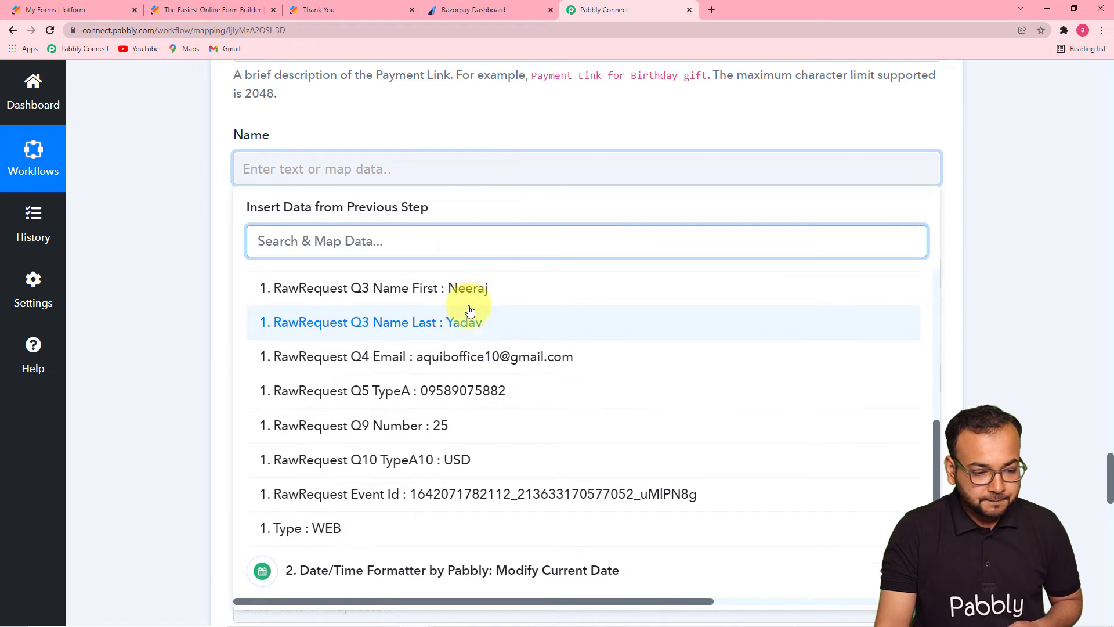
left_click(471, 293)
left_click(156, 214)
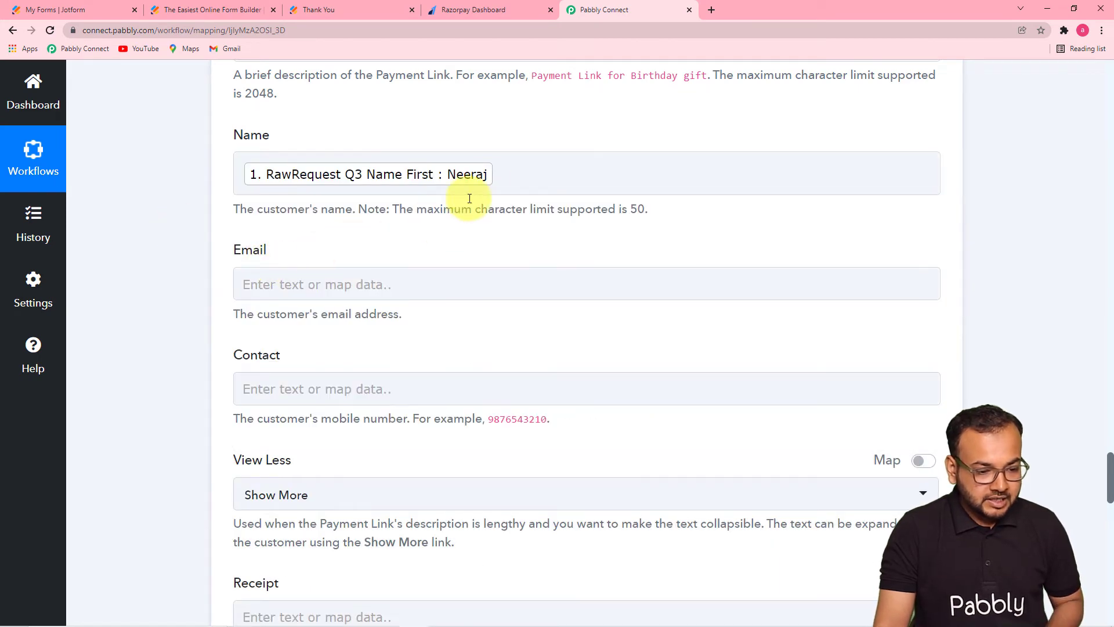
Add RawRequest Q3 Name Last from the JotForm response after the mapped first name in the Name field
left_click(507, 171)
left_click(405, 316)
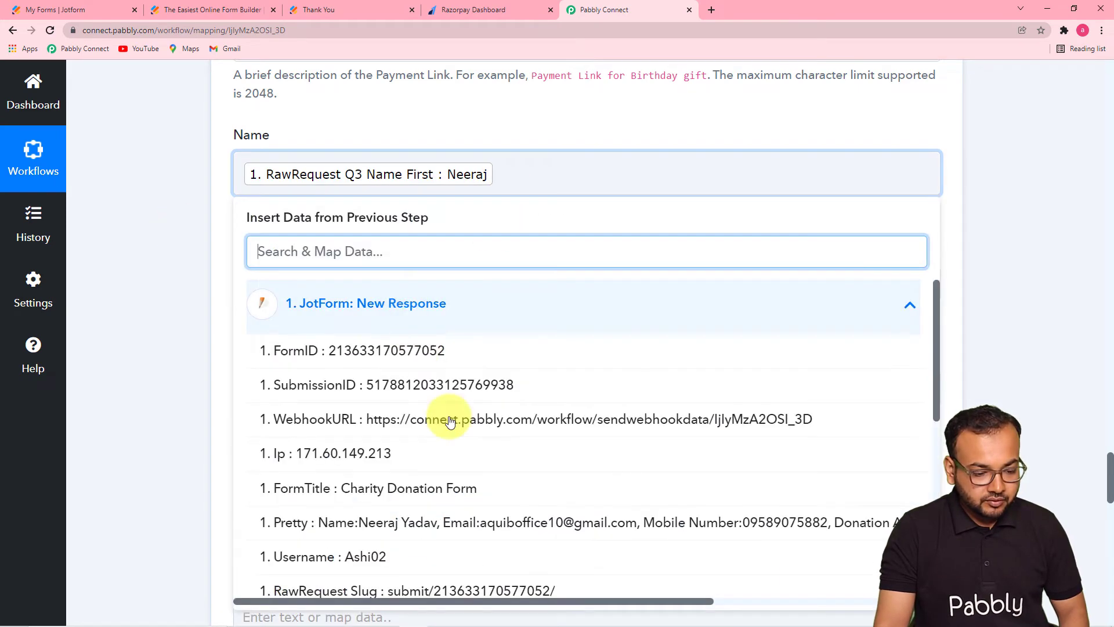
scroll(478, 516, "down", 1)
scroll(478, 516, "down", 2)
left_click(400, 485)
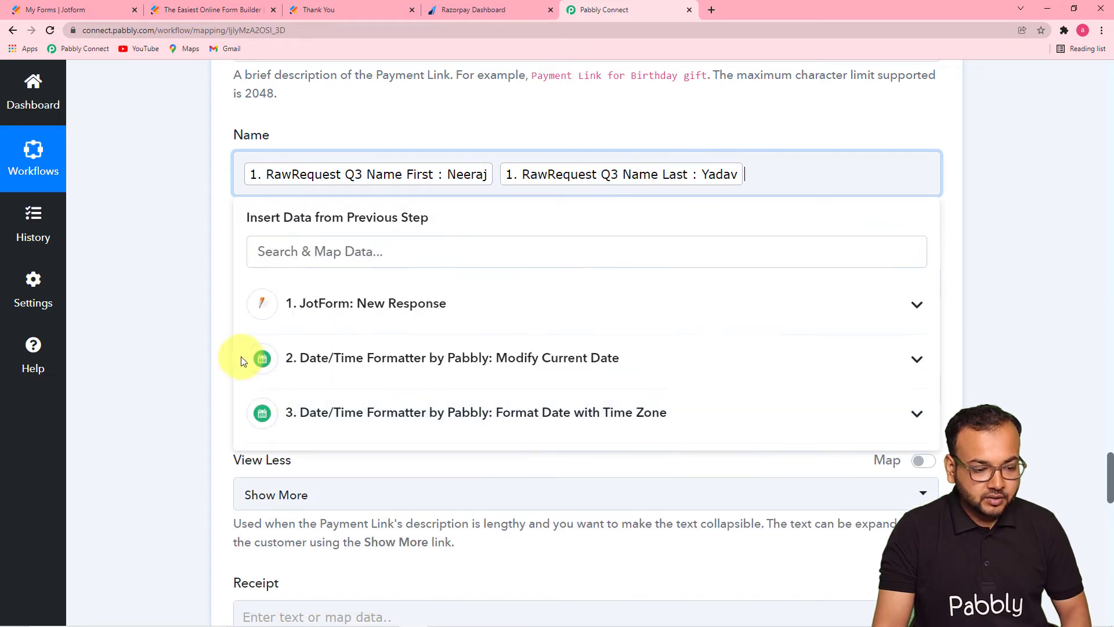
left_click(238, 359)
Map the customer's Email to RawRequest Q4 Email from the JotForm response
left_click(316, 226)
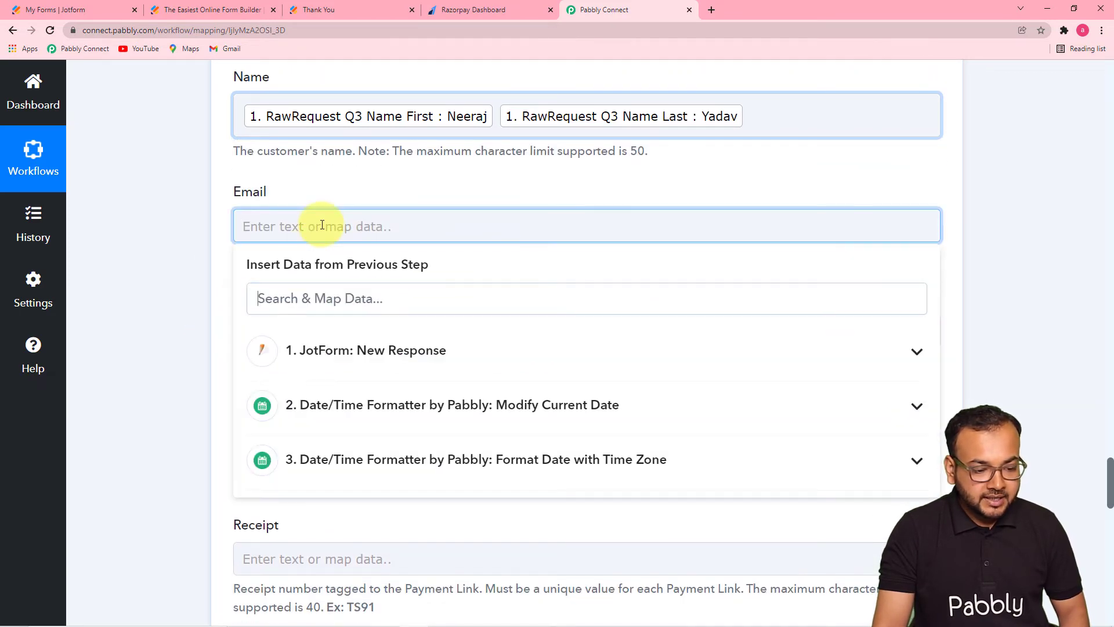
left_click(368, 357)
scroll(400, 452, "down", 2)
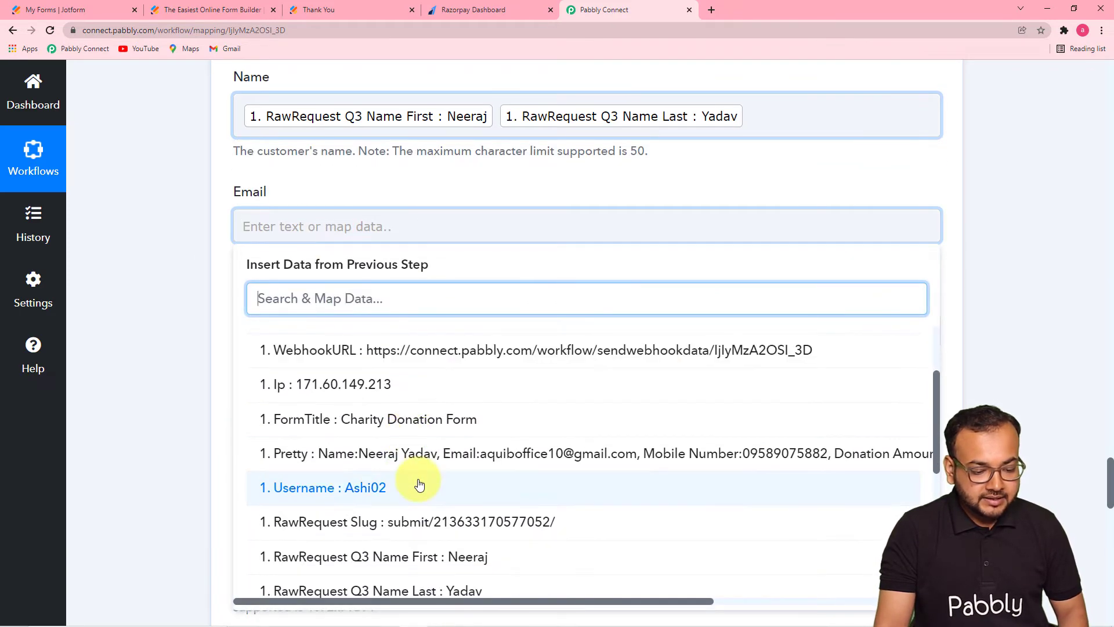
scroll(447, 476, "down", 1)
left_click(431, 572)
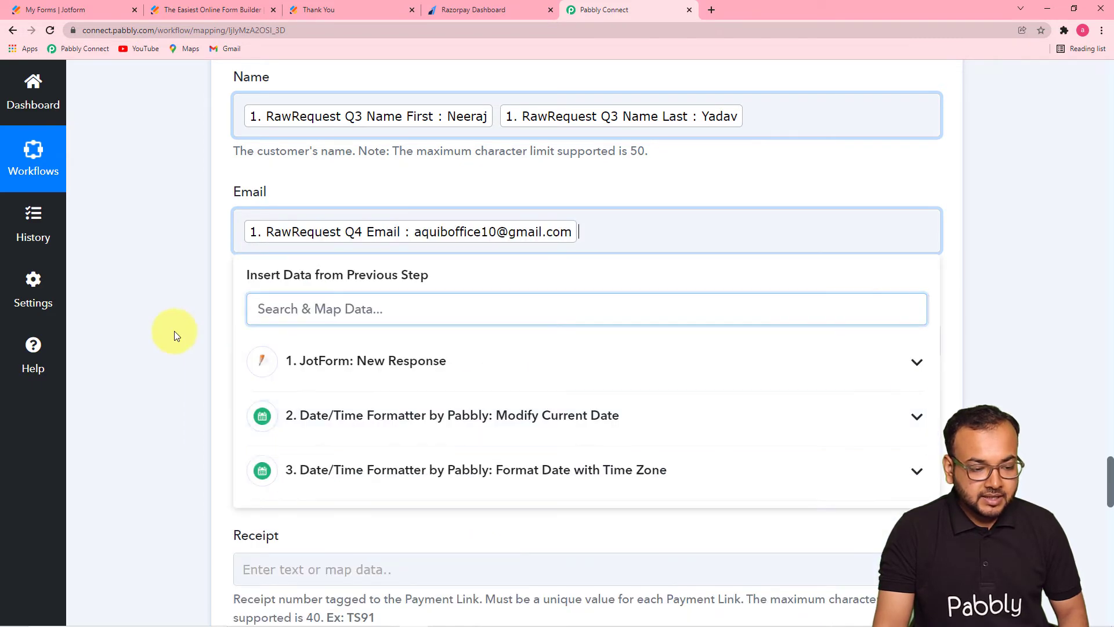
left_click(161, 322)
Map the customer's Contact number to RawRequest Q5 TypeA from the JotForm response
scroll(161, 319, "down", 3)
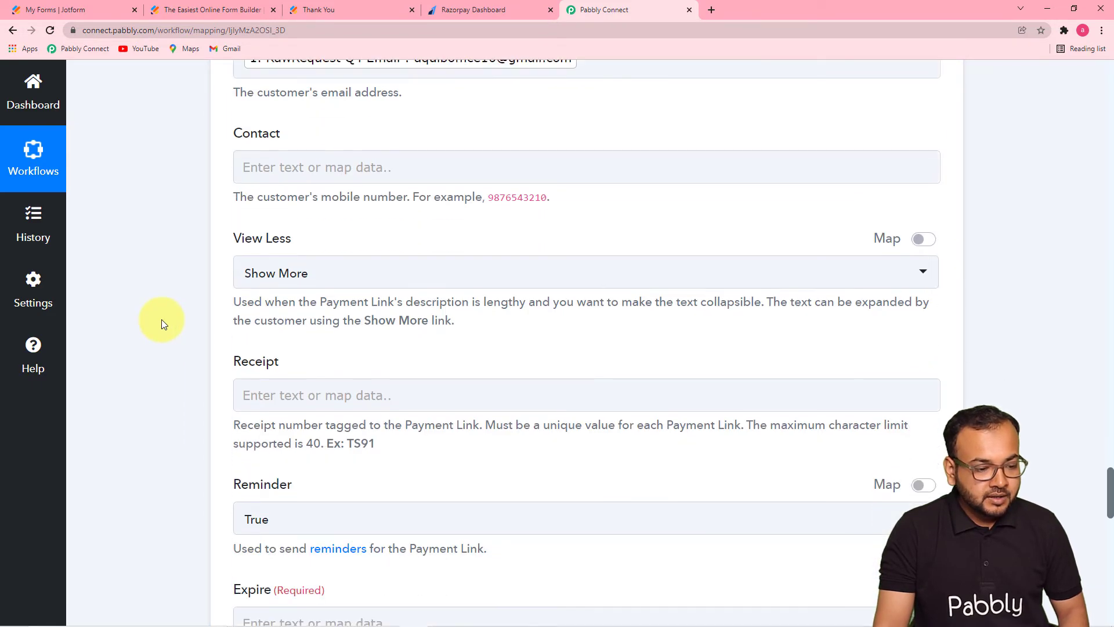
left_click(348, 167)
left_click(366, 297)
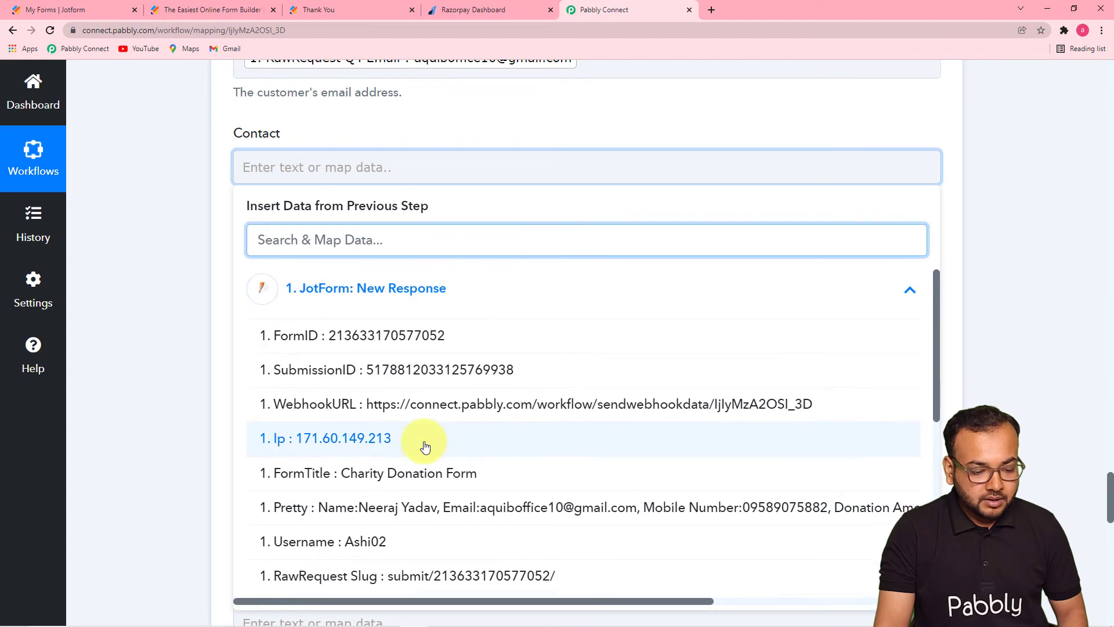
scroll(423, 438, "down", 4)
left_click(442, 492)
left_click(199, 262)
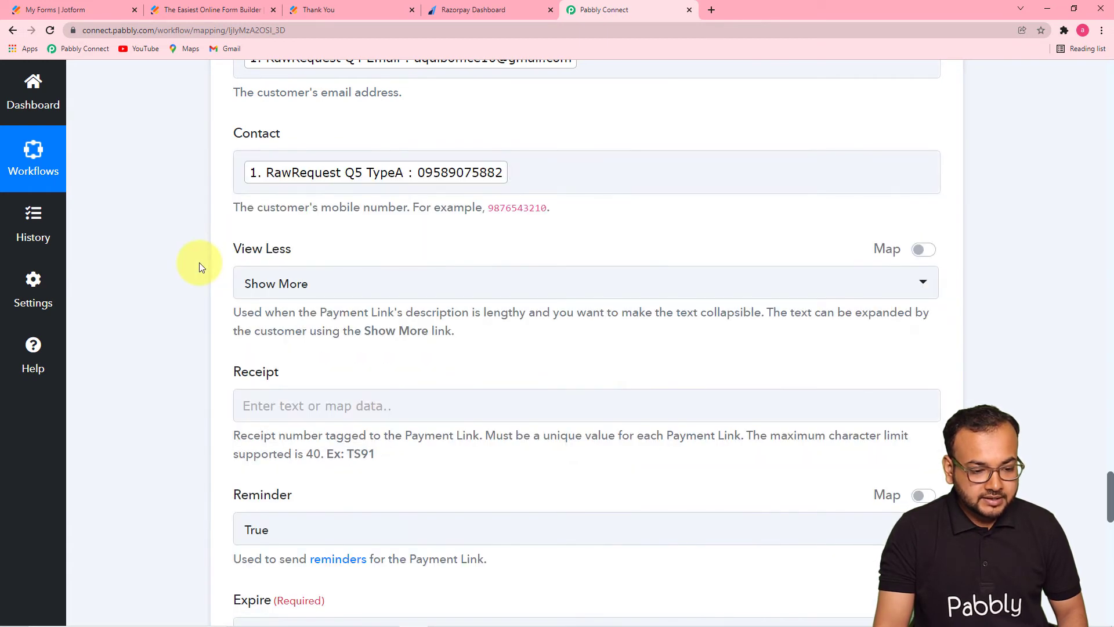
Set the payment link's View Less option to Expanded
scroll(199, 262, "down", 1)
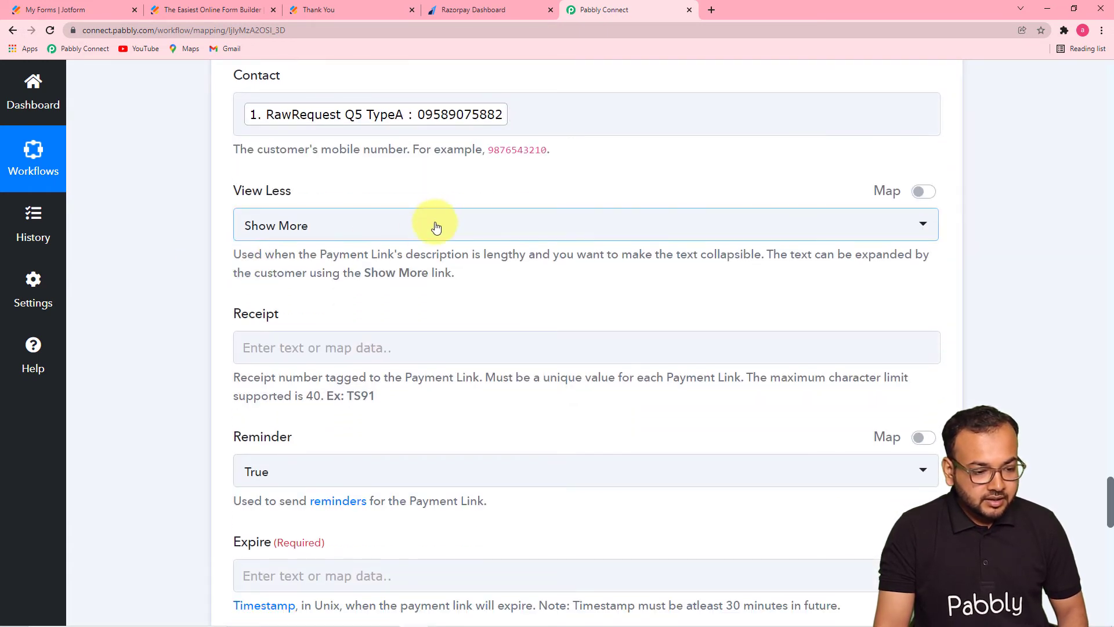
left_click(341, 238)
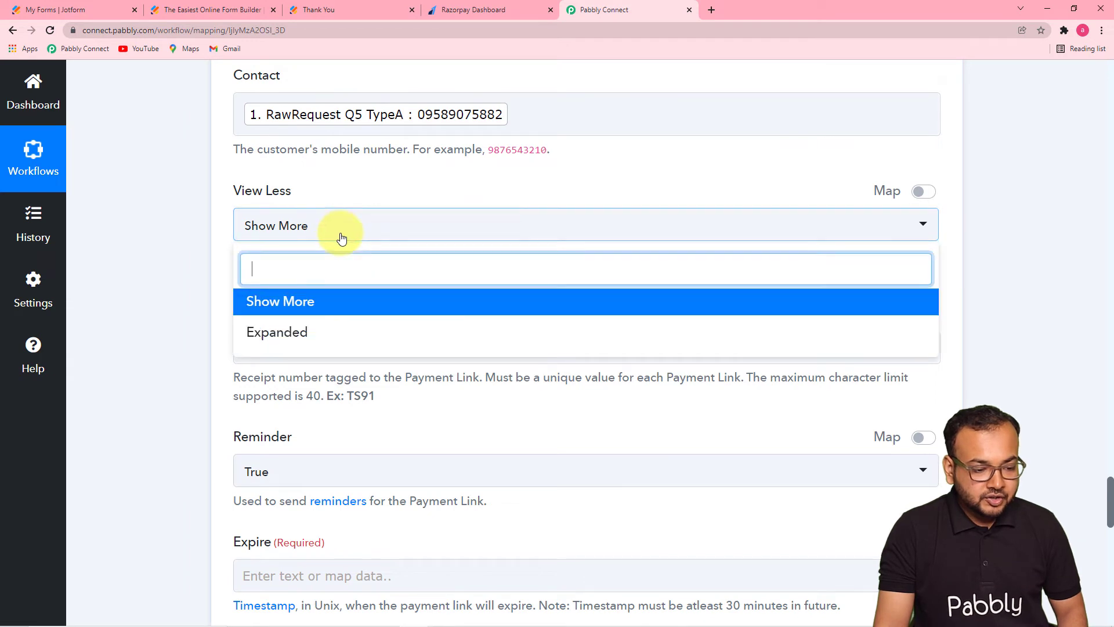
left_click(328, 341)
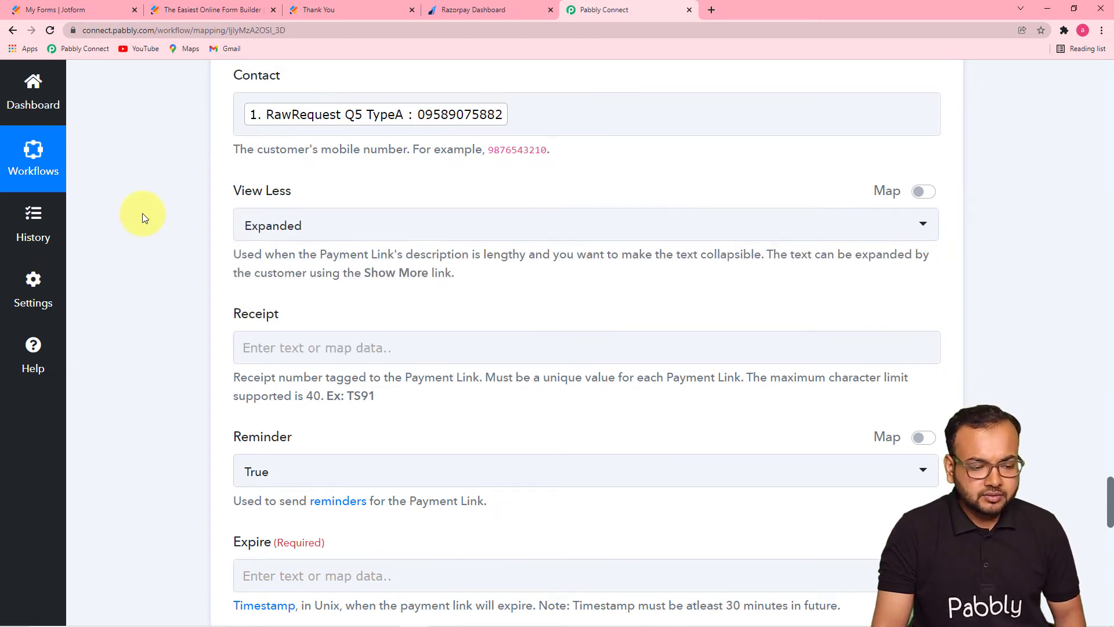
Examine the JotForm trigger's response data for a unique value suitable for the payment link's Receipt field
scroll(146, 218, "down", 1)
scroll(141, 214, "down", 2)
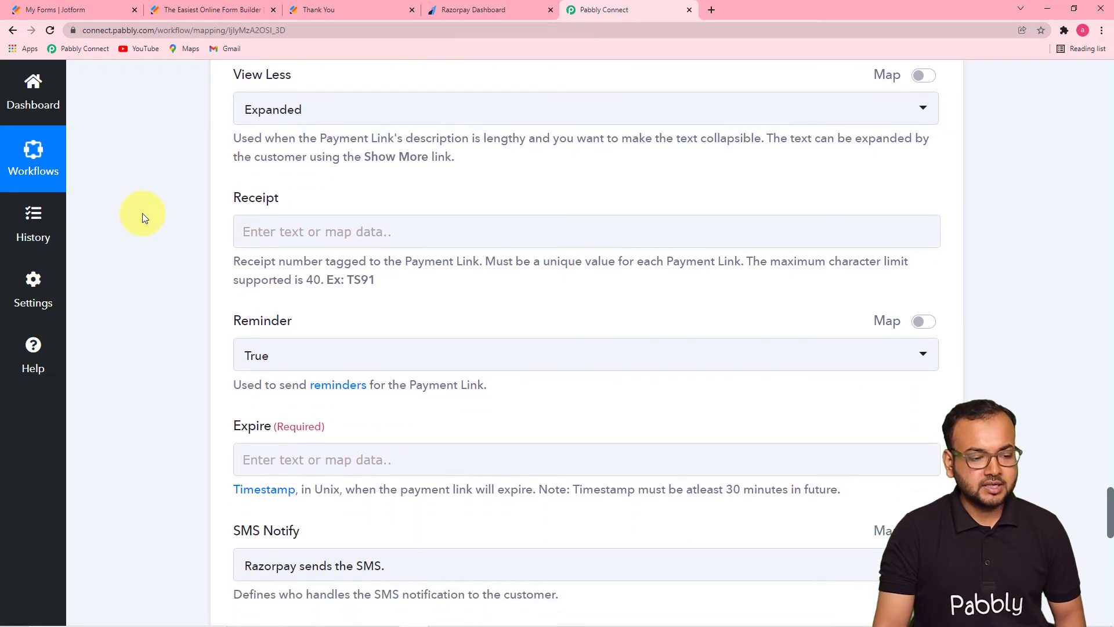
left_click(341, 229)
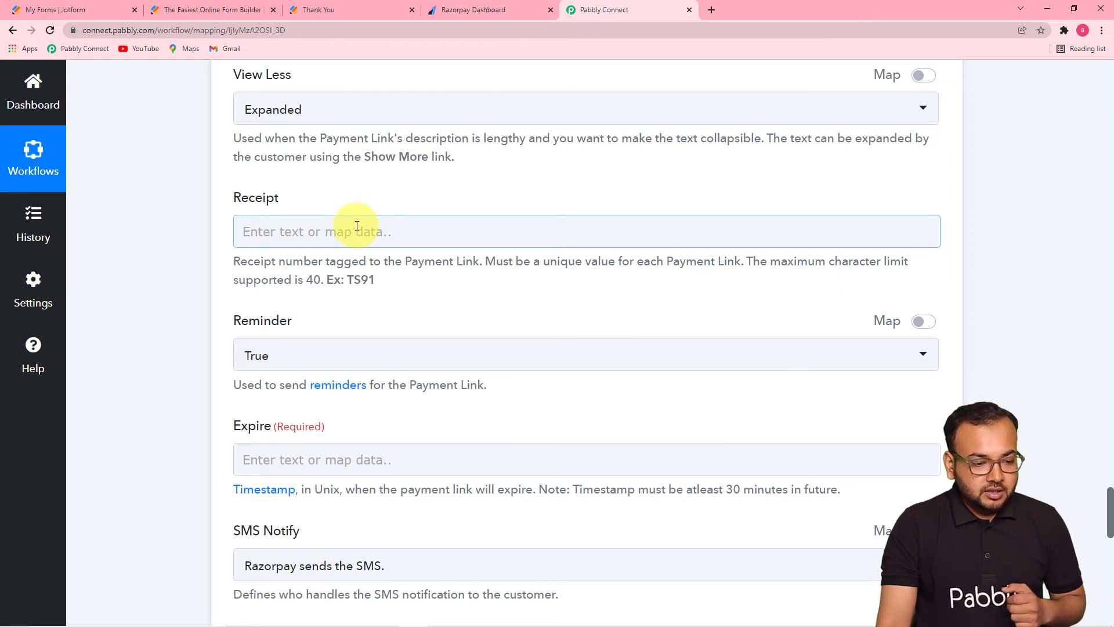
scroll(356, 225, "up", 10)
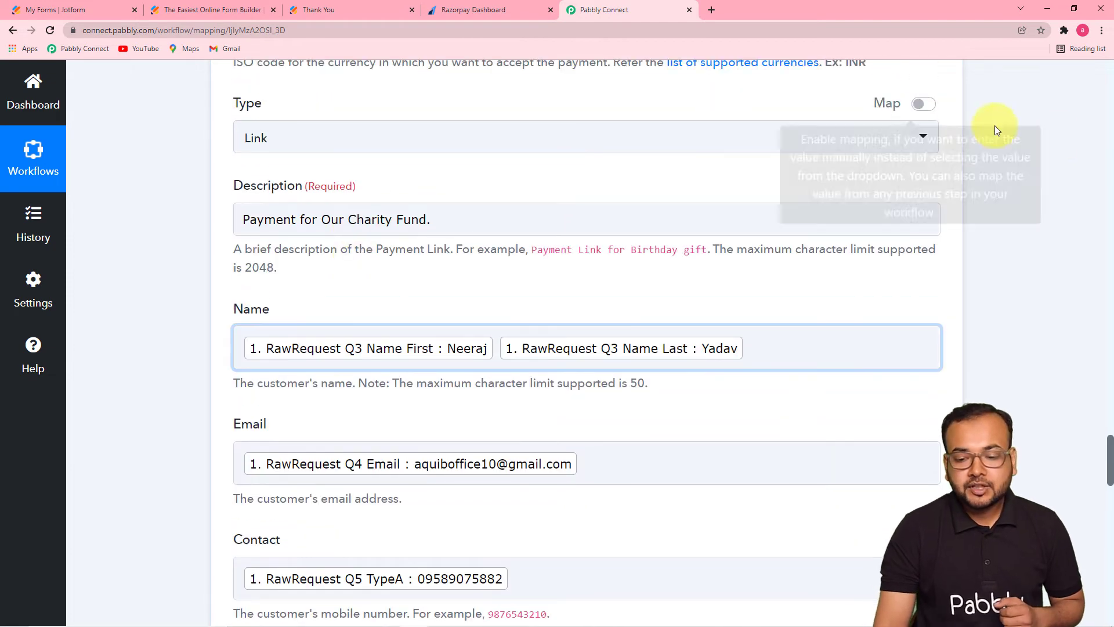
scroll(1111, 167, "up", 20)
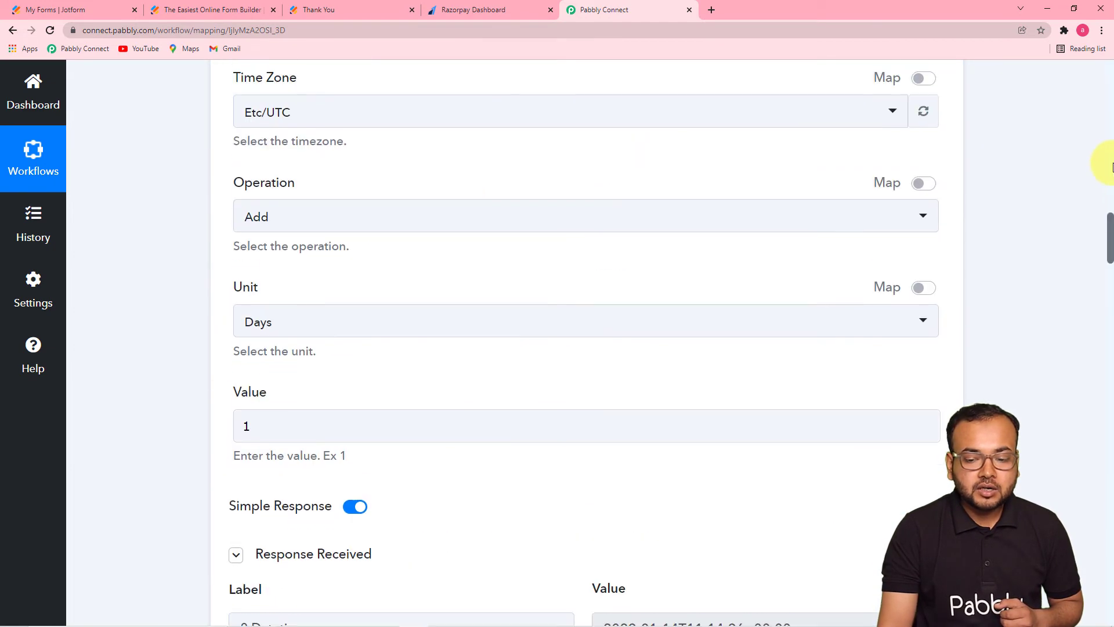
scroll(1110, 142, "up", 8)
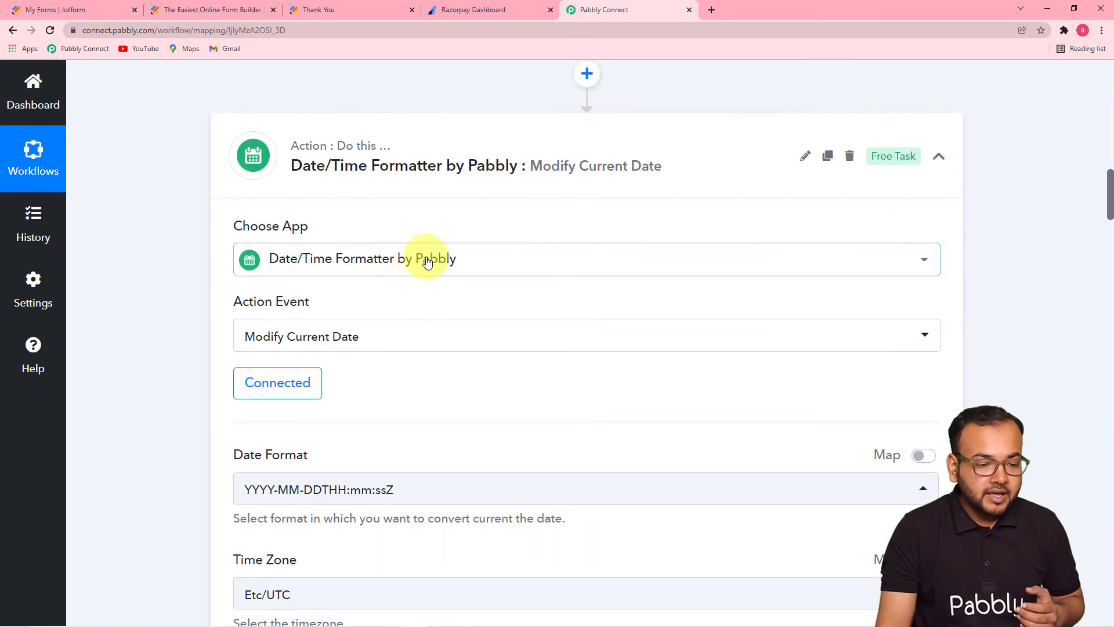
scroll(1102, 168, "up", 15)
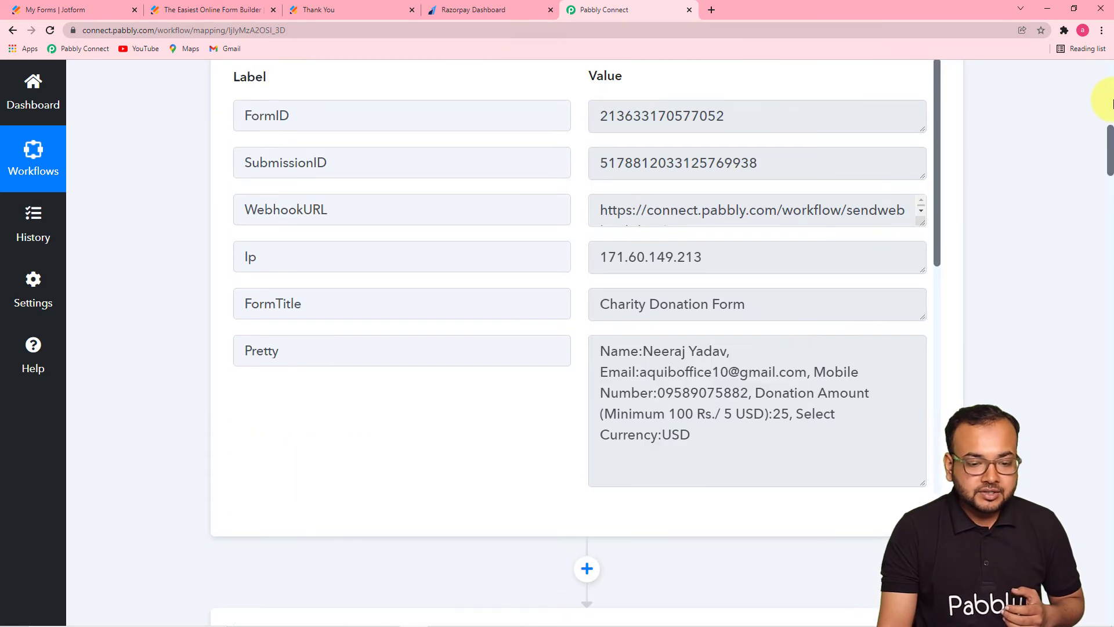
scroll(834, 227, "down", 8)
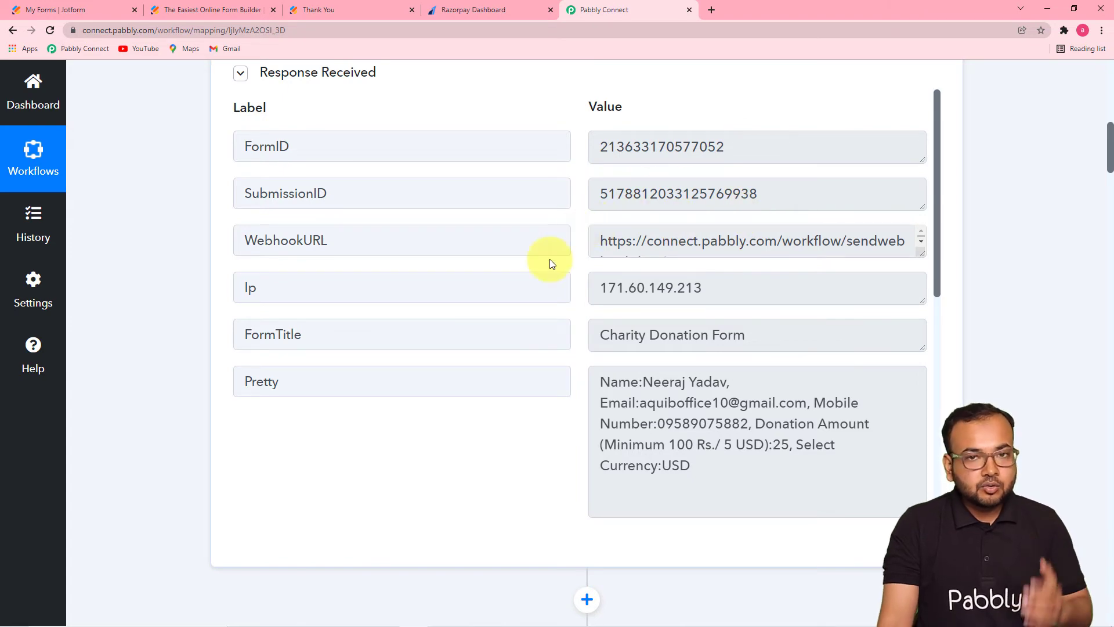
scroll(549, 258, "down", 10)
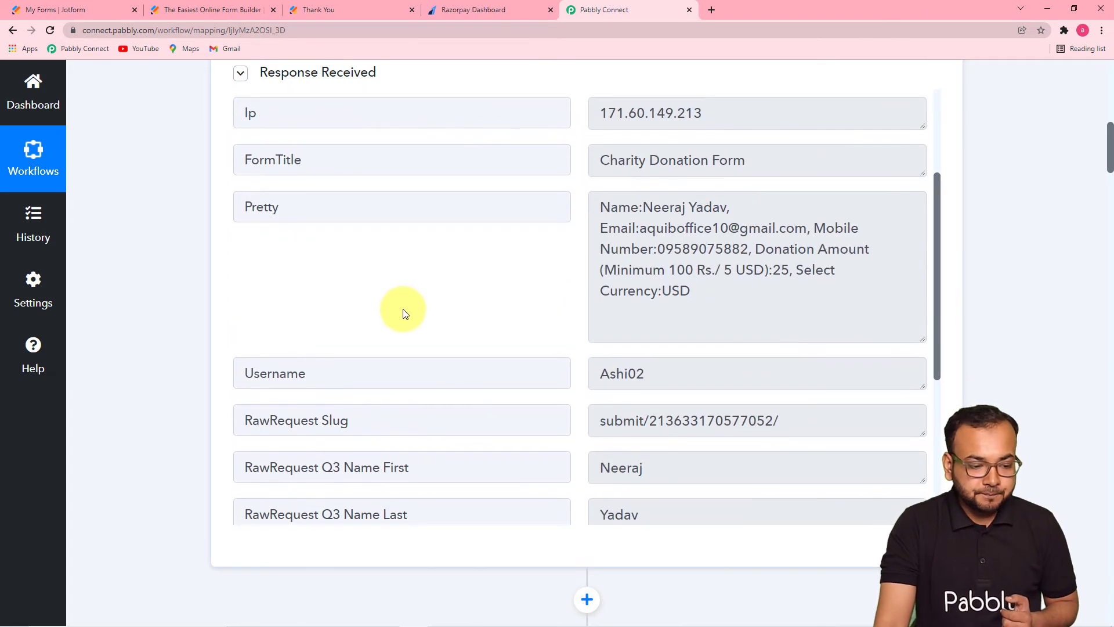
scroll(199, 313, "down", 14)
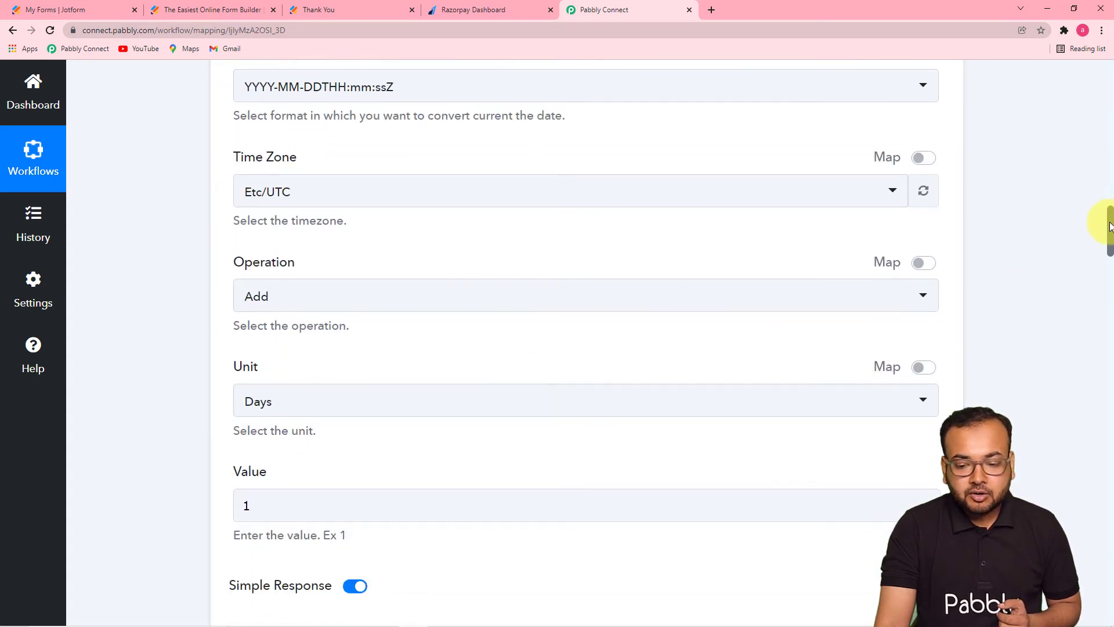
left_click_drag(1110, 226, 1071, 450)
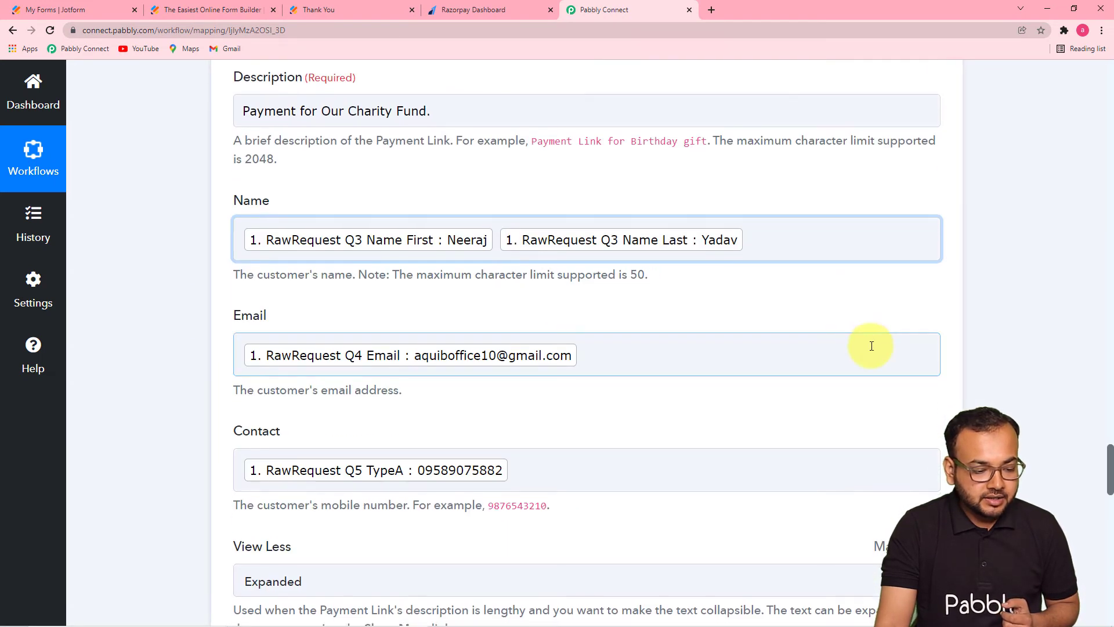
Fill the Receipt field with "Donor_" followed by the mapped SubmissionID from the JotForm response
scroll(864, 346, "down", 9)
left_click(594, 185)
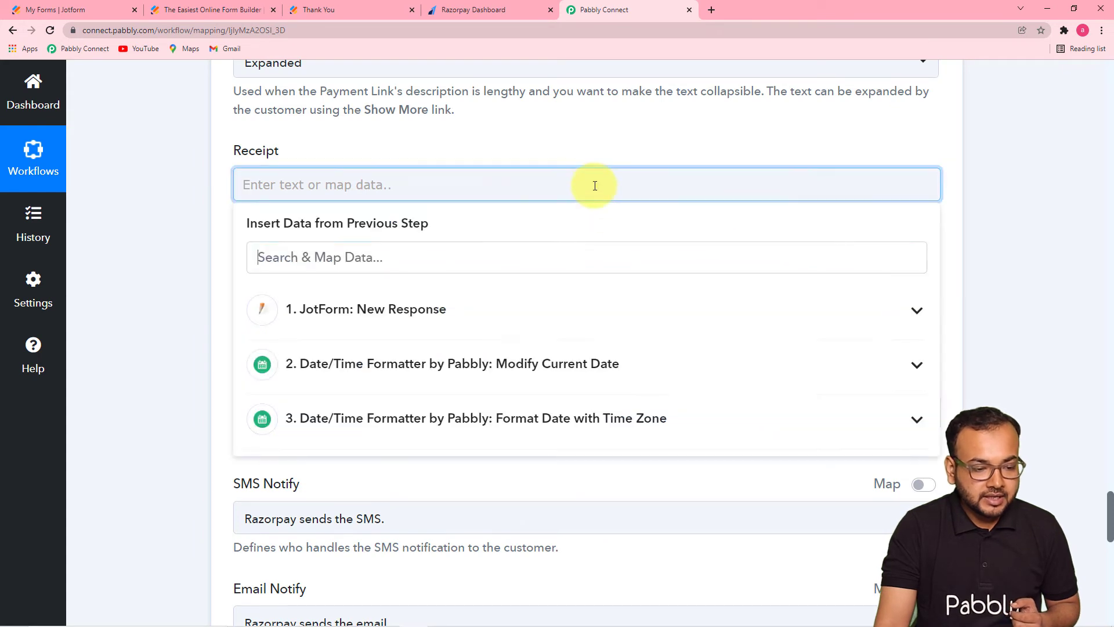
type("Donor_")
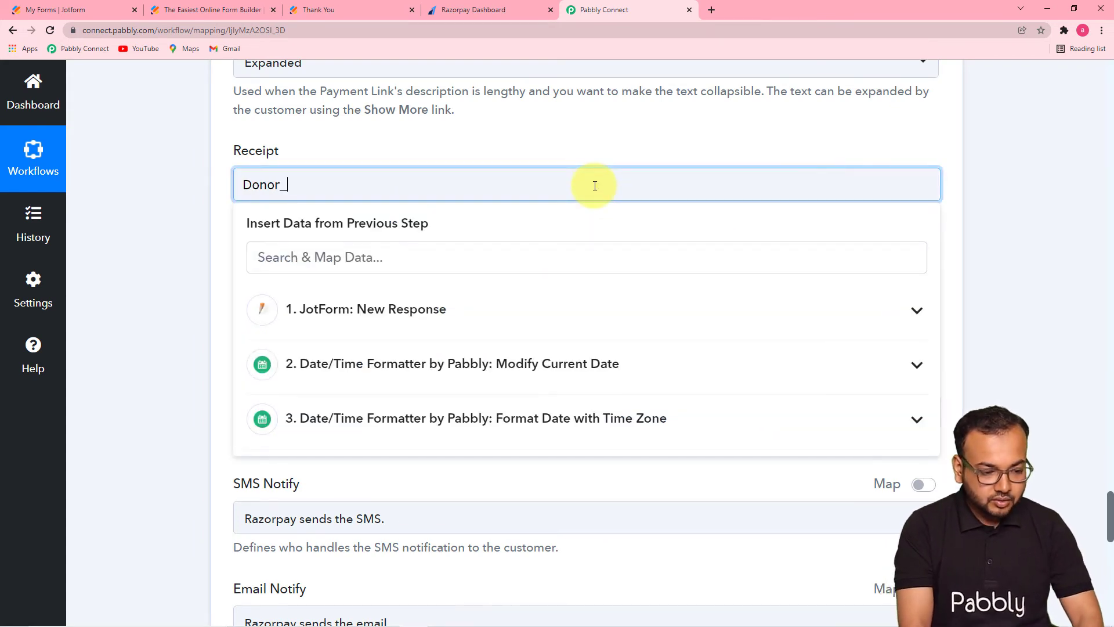
left_click(497, 310)
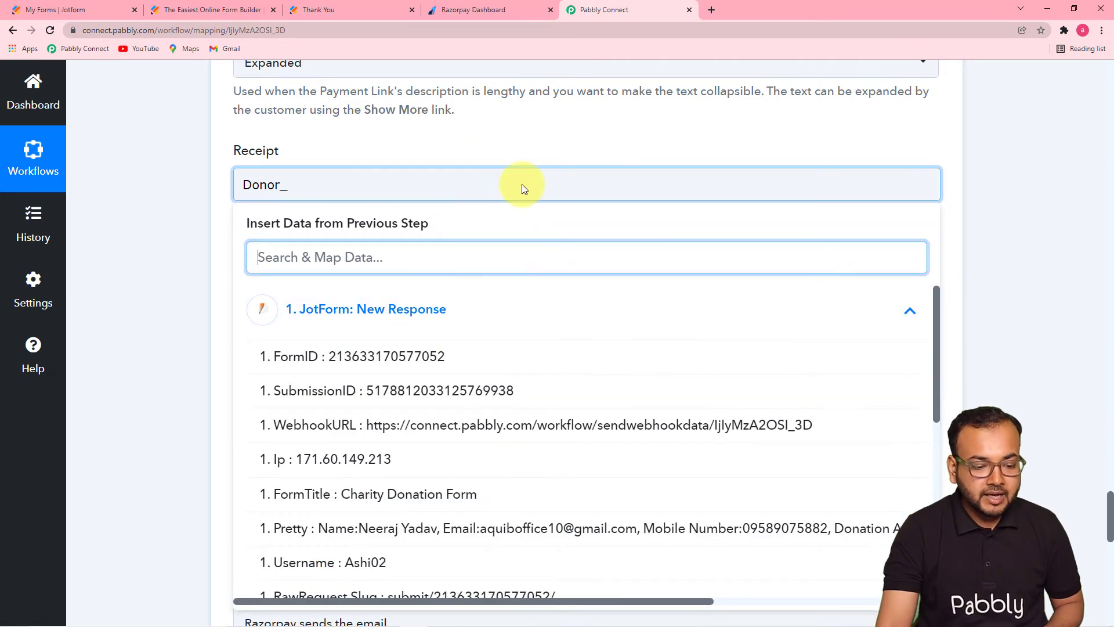
left_click(462, 390)
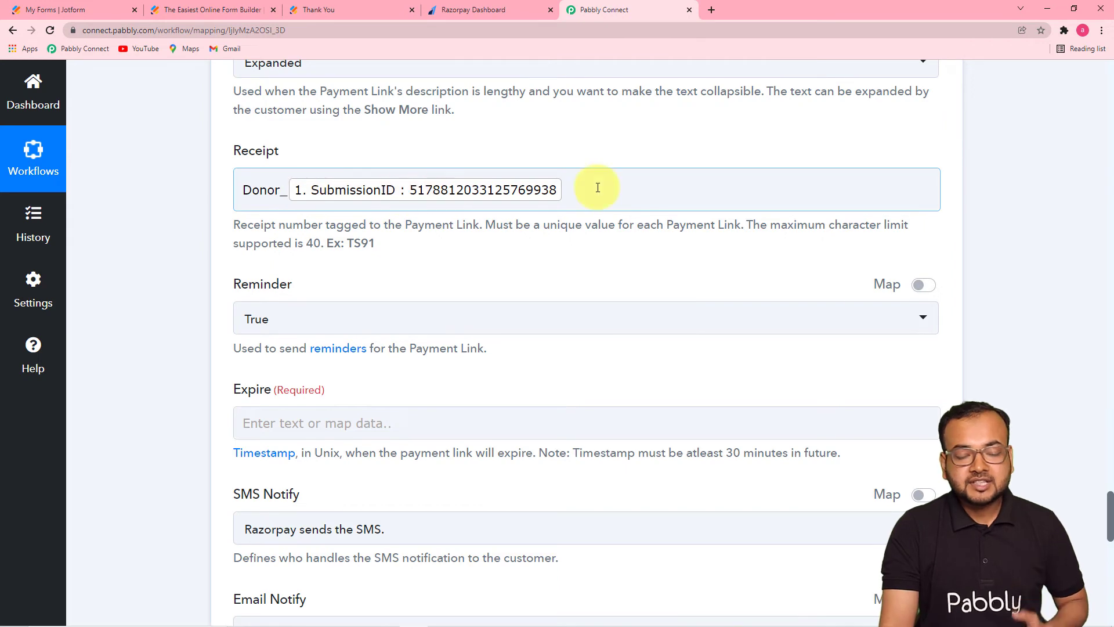
Map the Expire field to the Result of the Date/Time Formatter's Format Date with Time Zone step
scroll(608, 267, "down", 3)
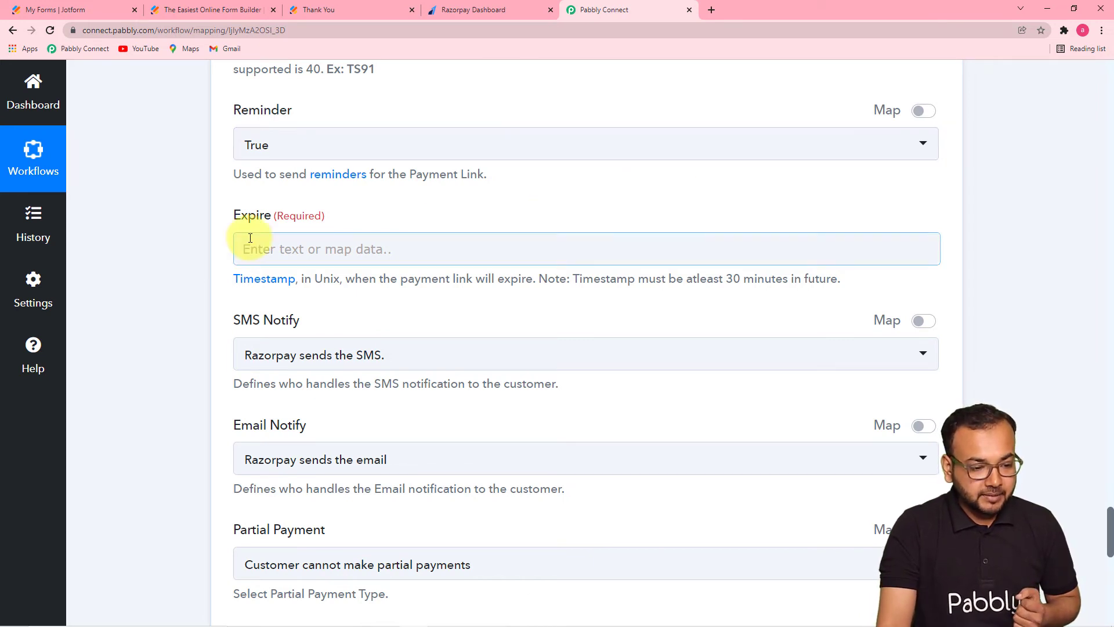
scroll(235, 238, "down", 2)
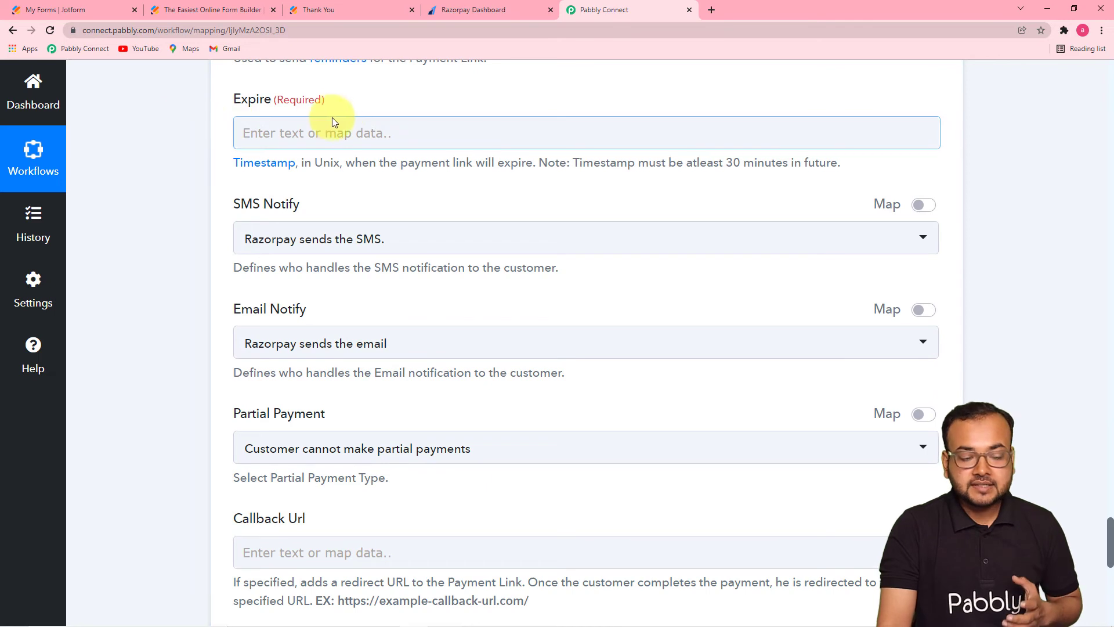
left_click(433, 135)
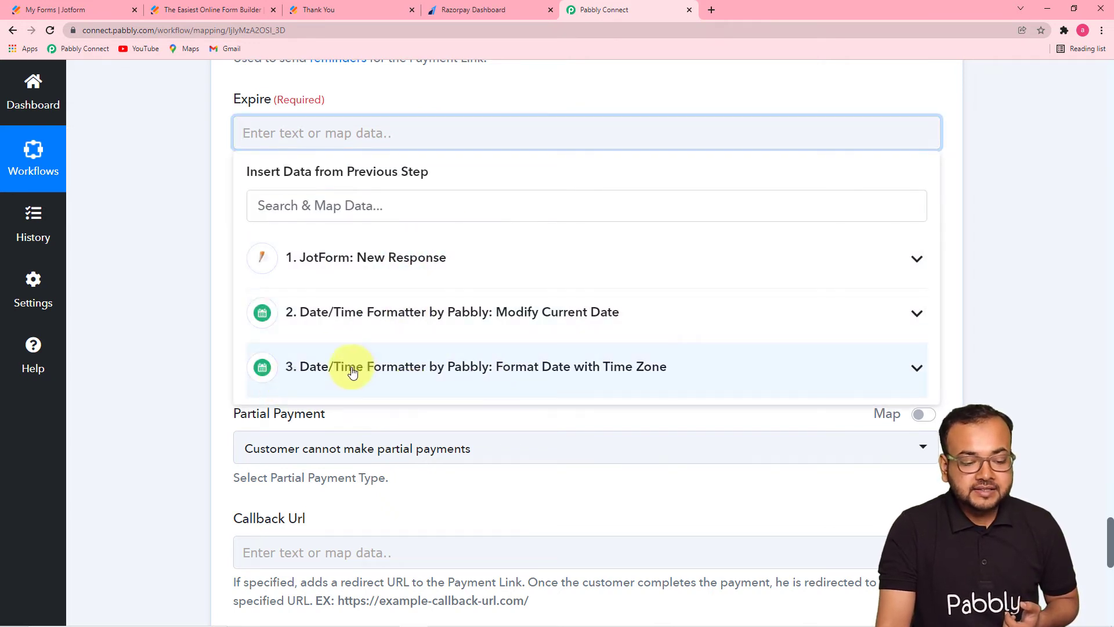
left_click(494, 367)
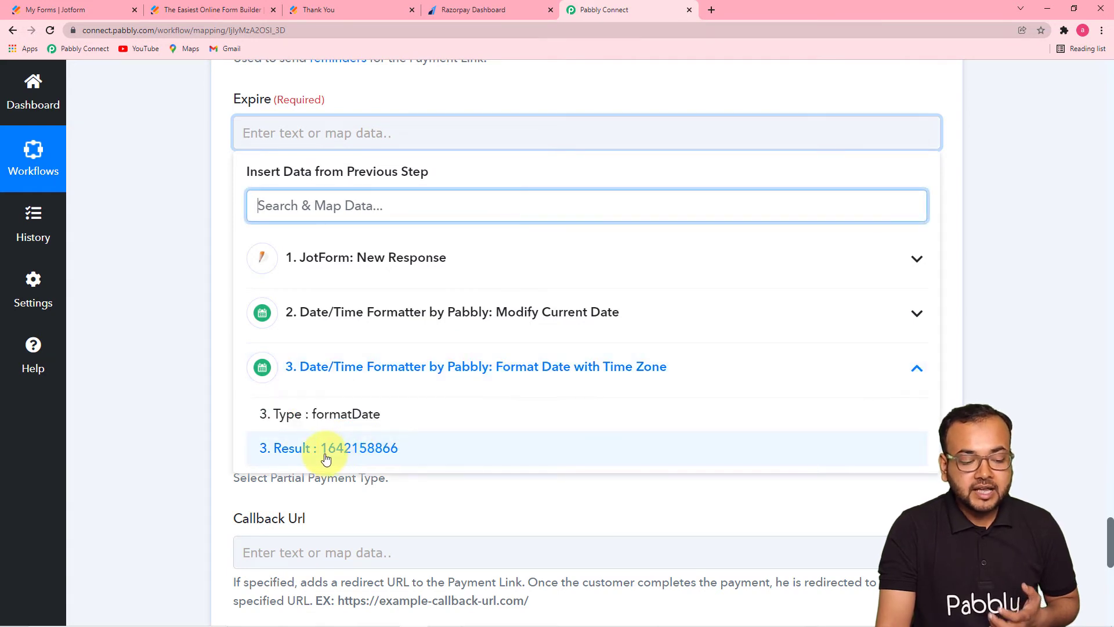
left_click(385, 448)
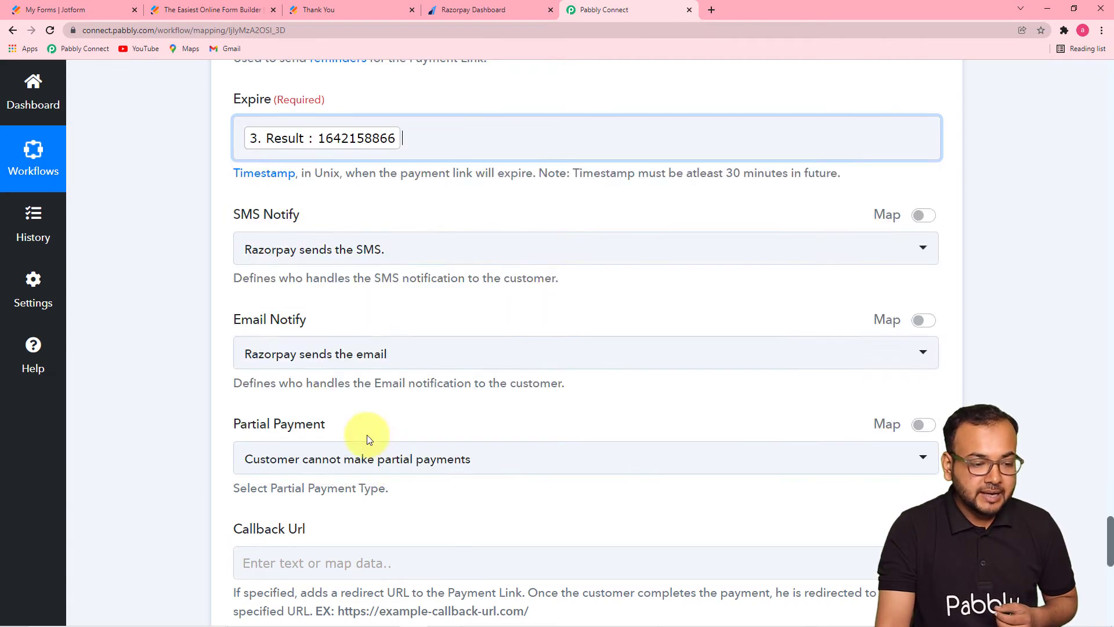
left_click(164, 279)
Set SMS Notify to "You send the SMS" and Email Notify to "You send the email"
scroll(164, 279, "down", 1)
scroll(164, 279, "down", 1)
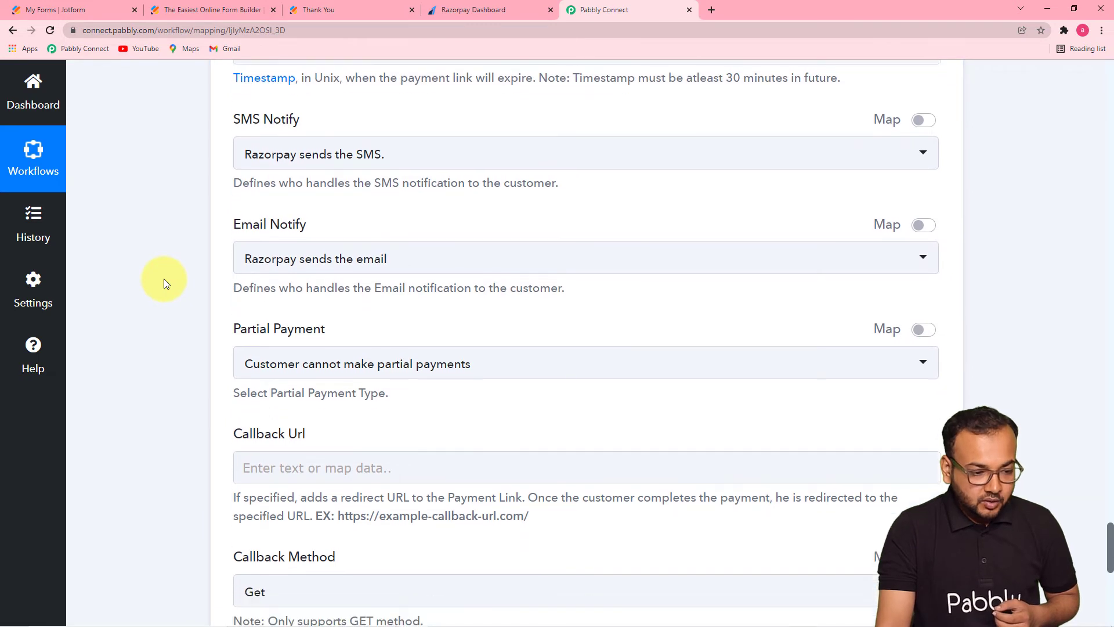
scroll(175, 273, "up", 1)
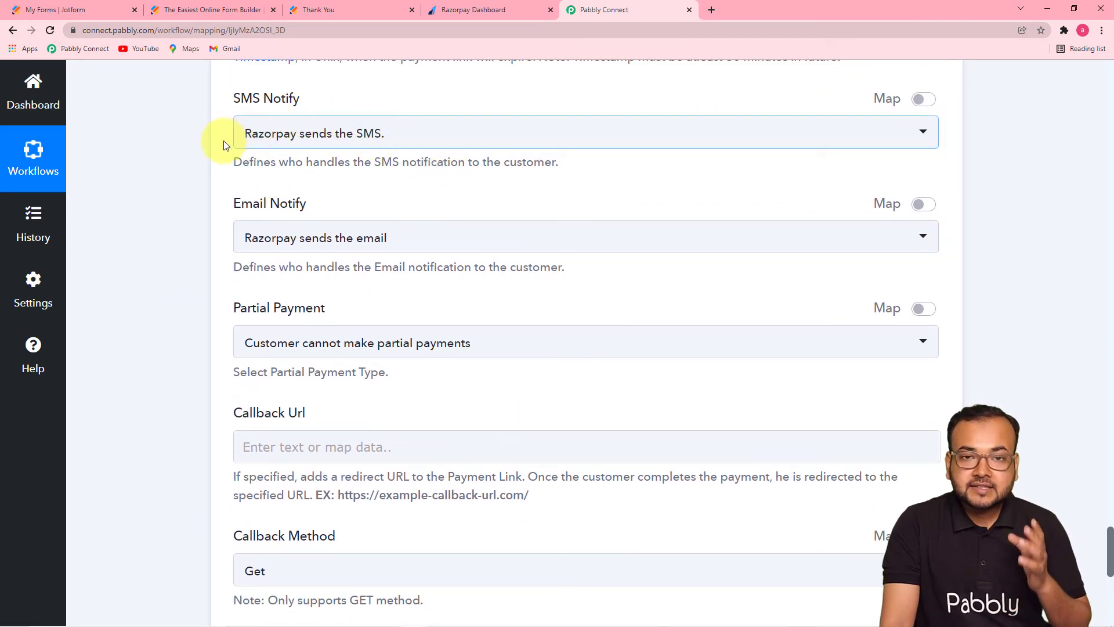
left_click(343, 134)
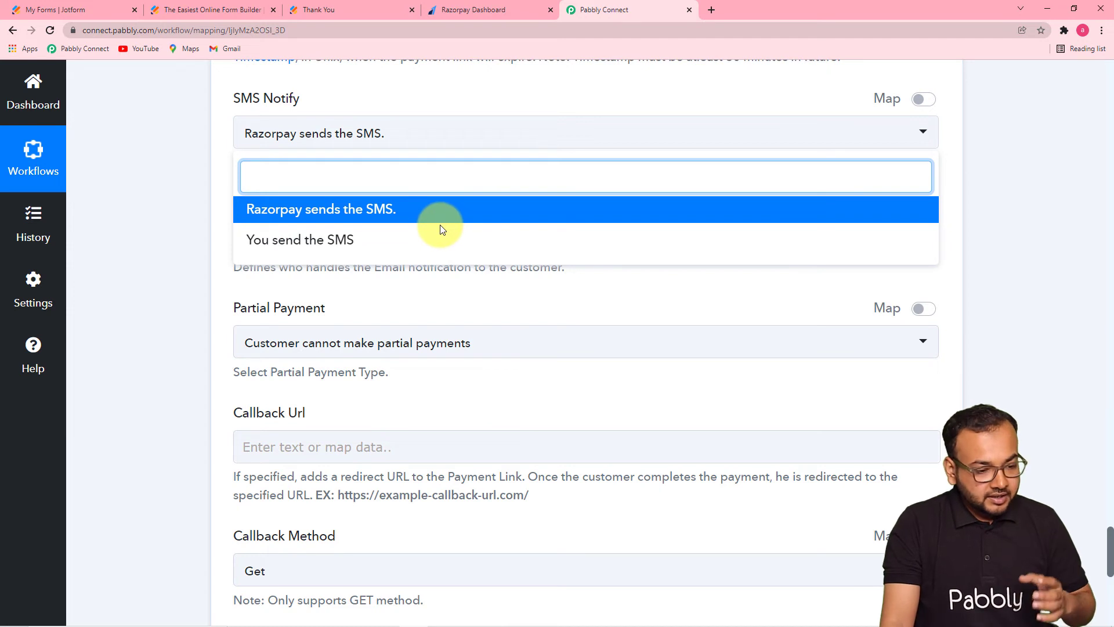
left_click(367, 252)
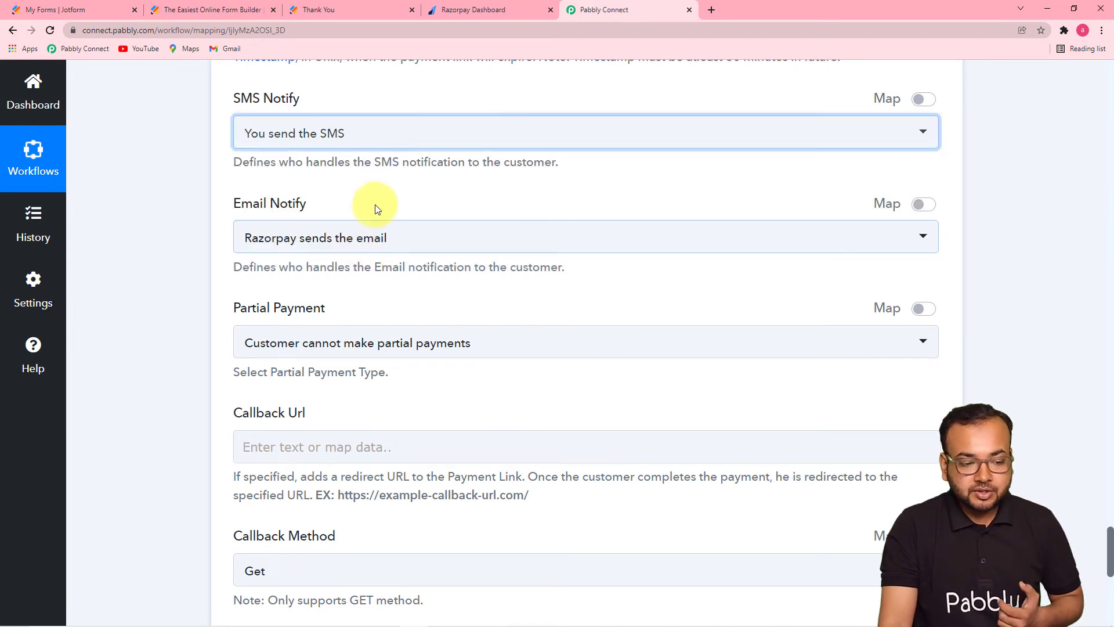
scroll(395, 143, "down", 2)
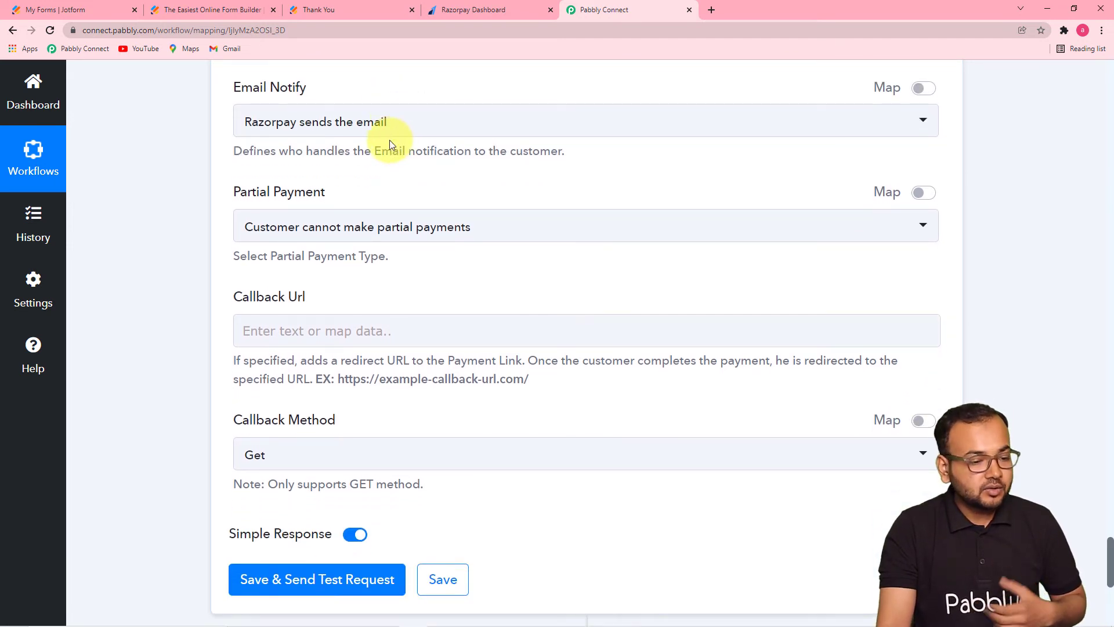
left_click(413, 131)
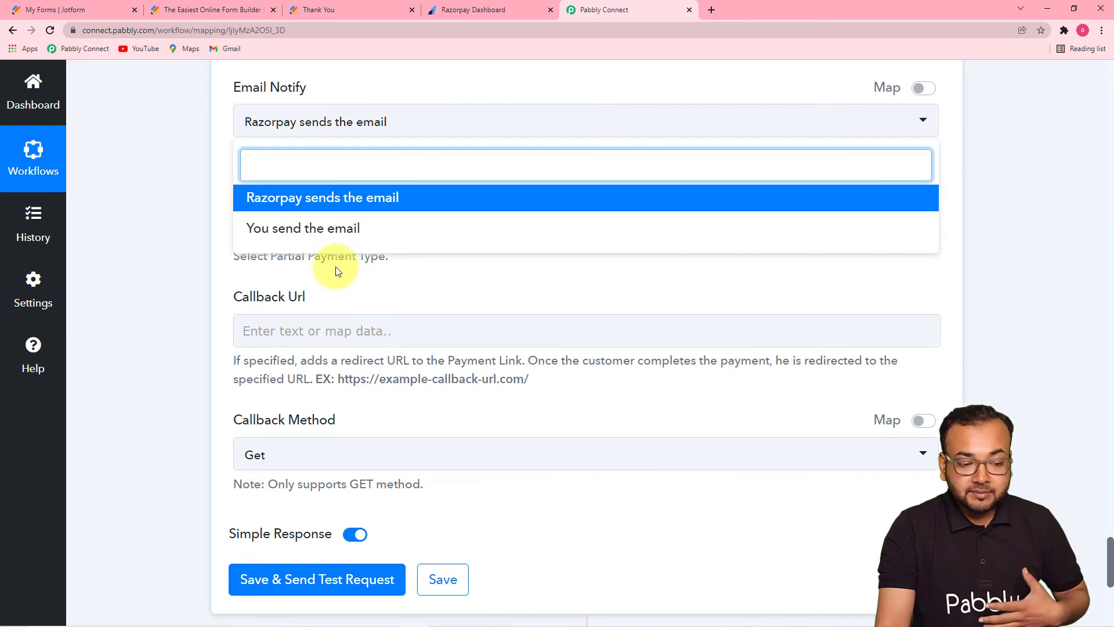
left_click(279, 231)
Choose "Customer cannot make partial payments" for Partial Payment
scroll(426, 238, "down", 2)
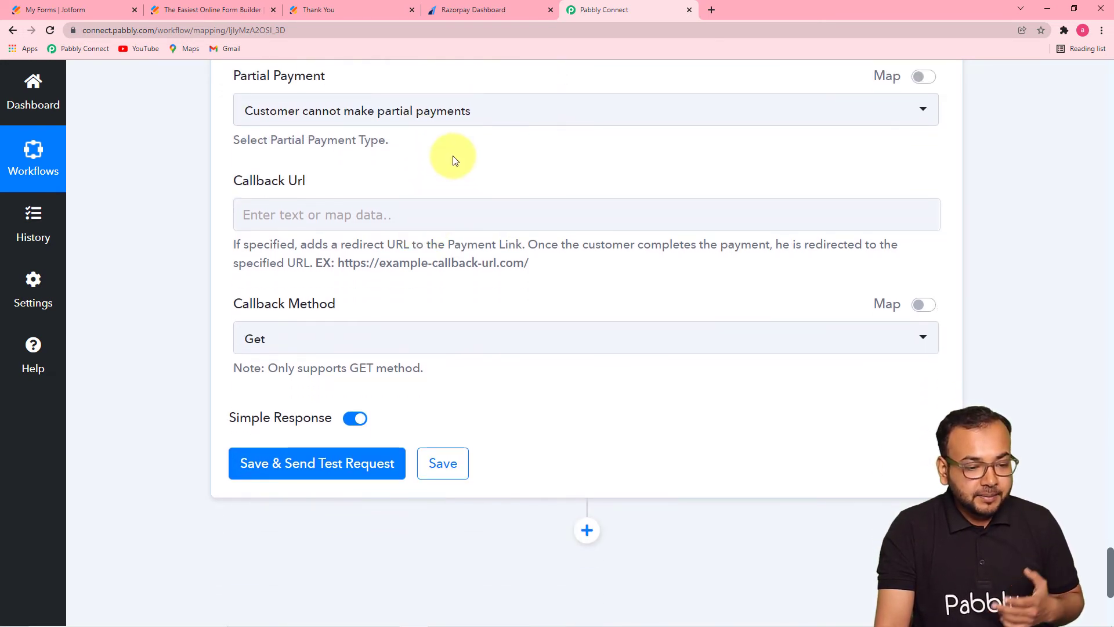
left_click(463, 120)
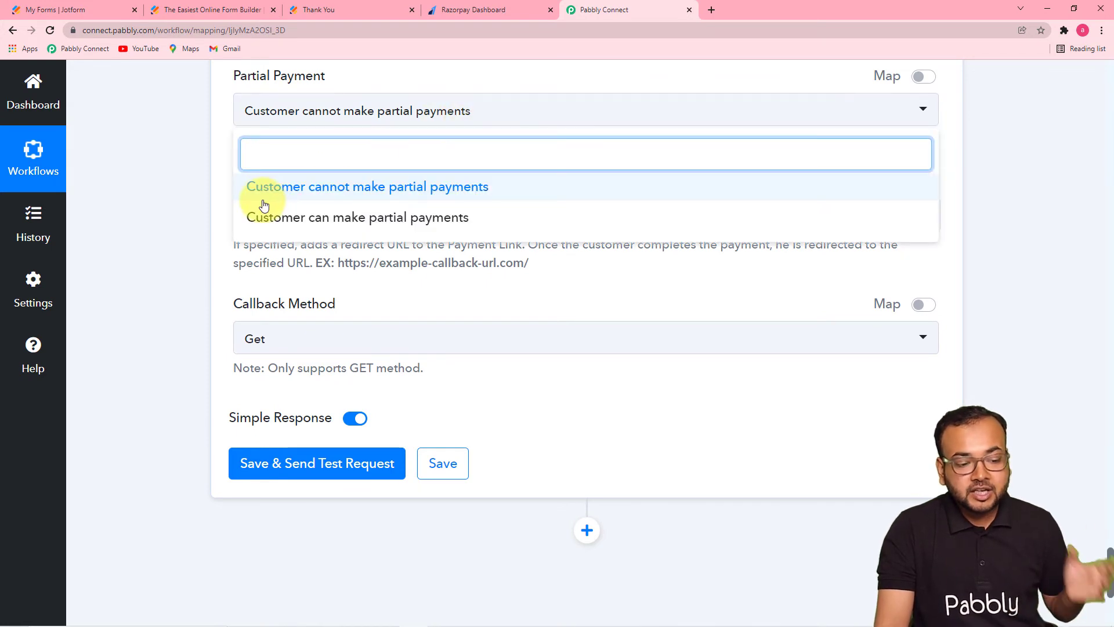
left_click(334, 197)
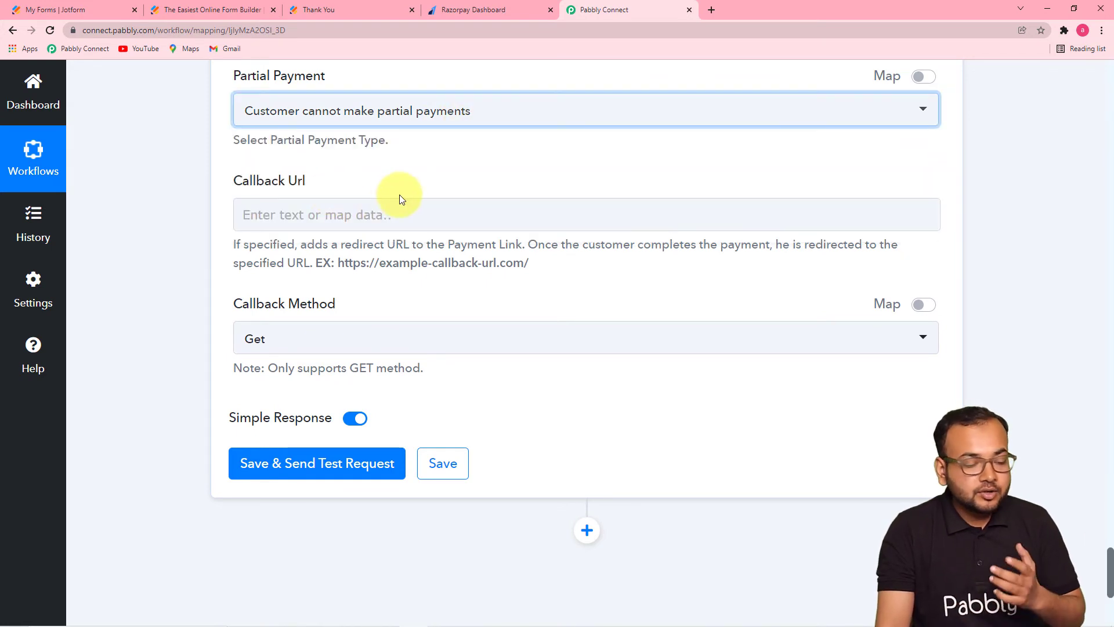
Leave the Callback Url empty and choose Get as the Callback Method
scroll(405, 205, "down", 1)
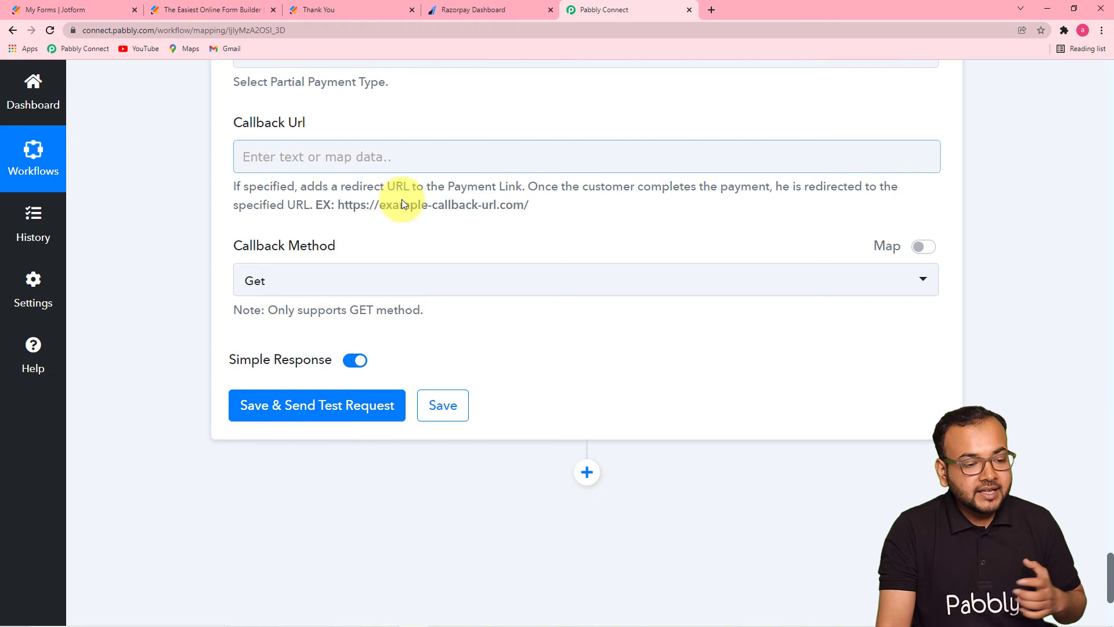
left_click(331, 162)
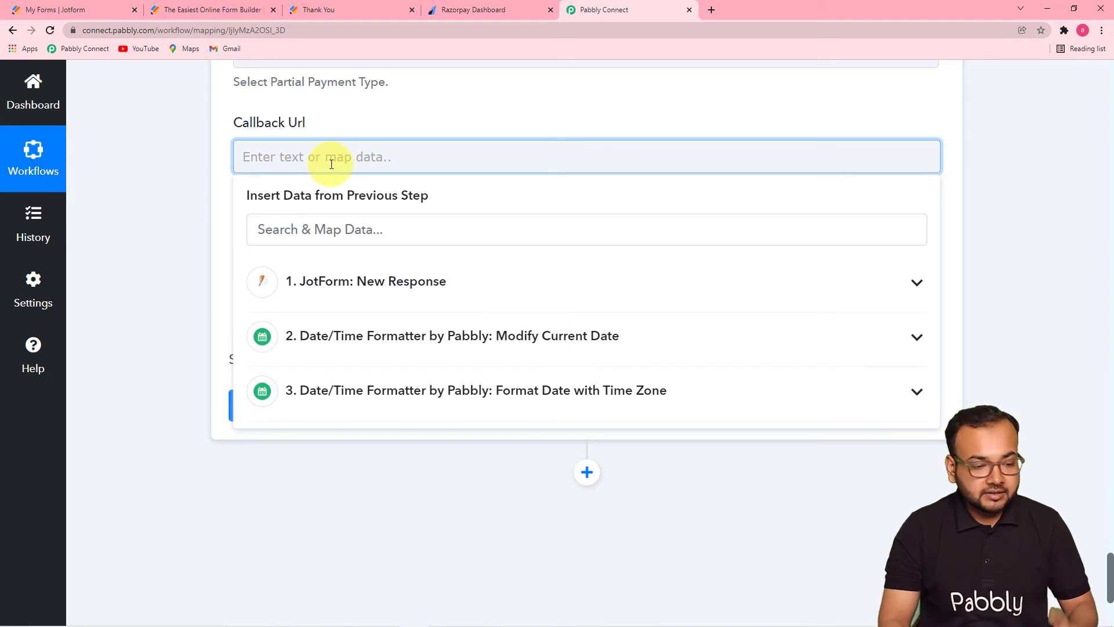
left_click(376, 103)
scroll(377, 103, "down", 3)
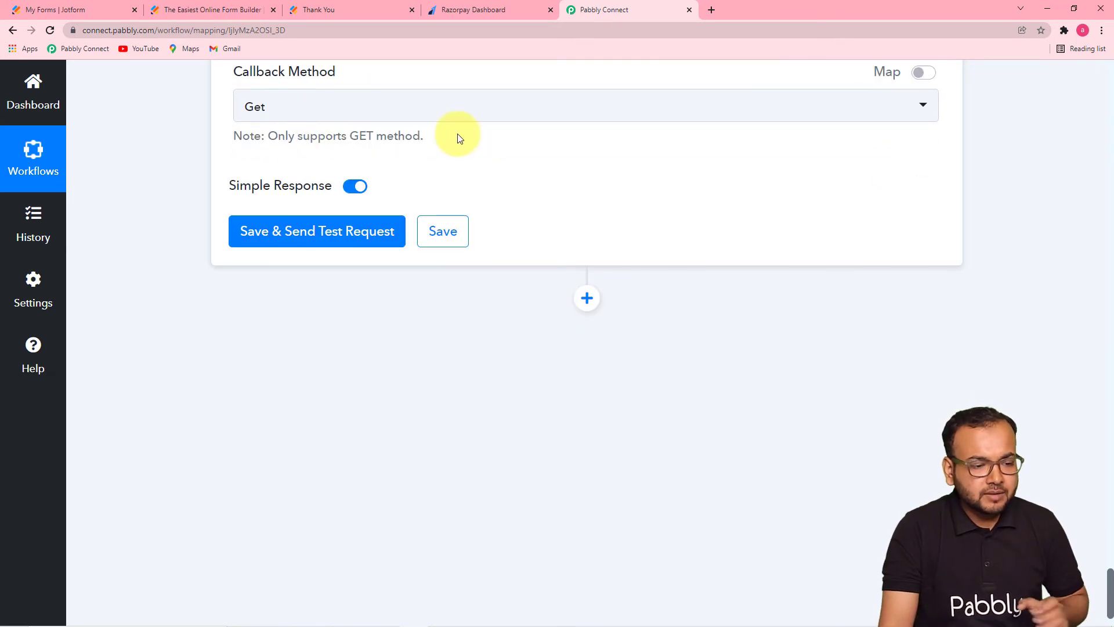
left_click(388, 115)
left_click(333, 188)
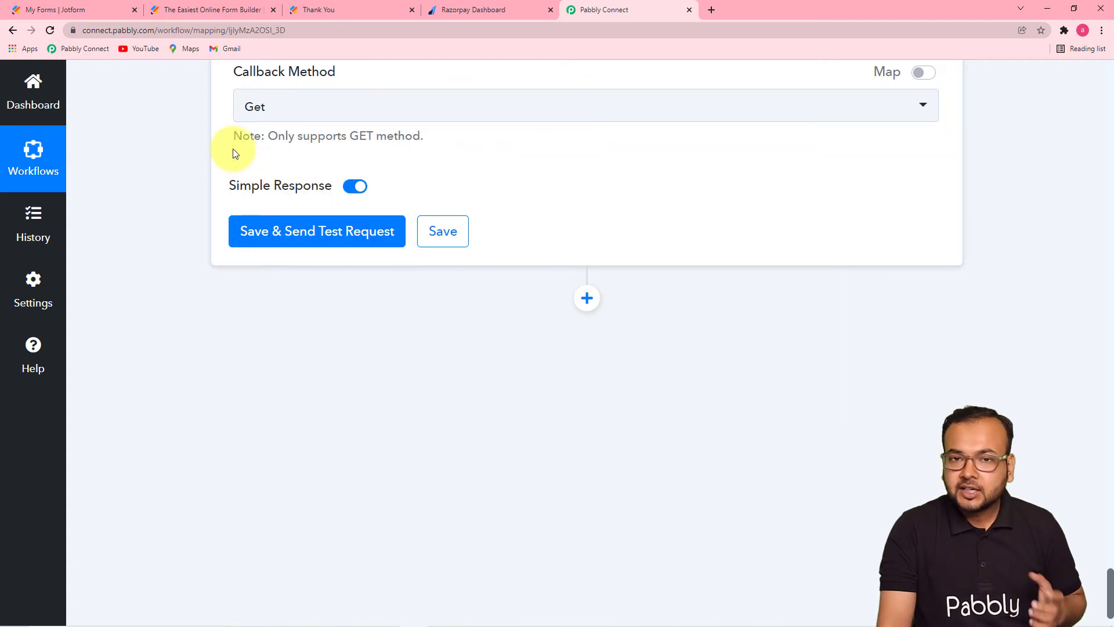
Save the Razorpay payment link action with a test request and examine the received response down to the Short Url
left_click(283, 232)
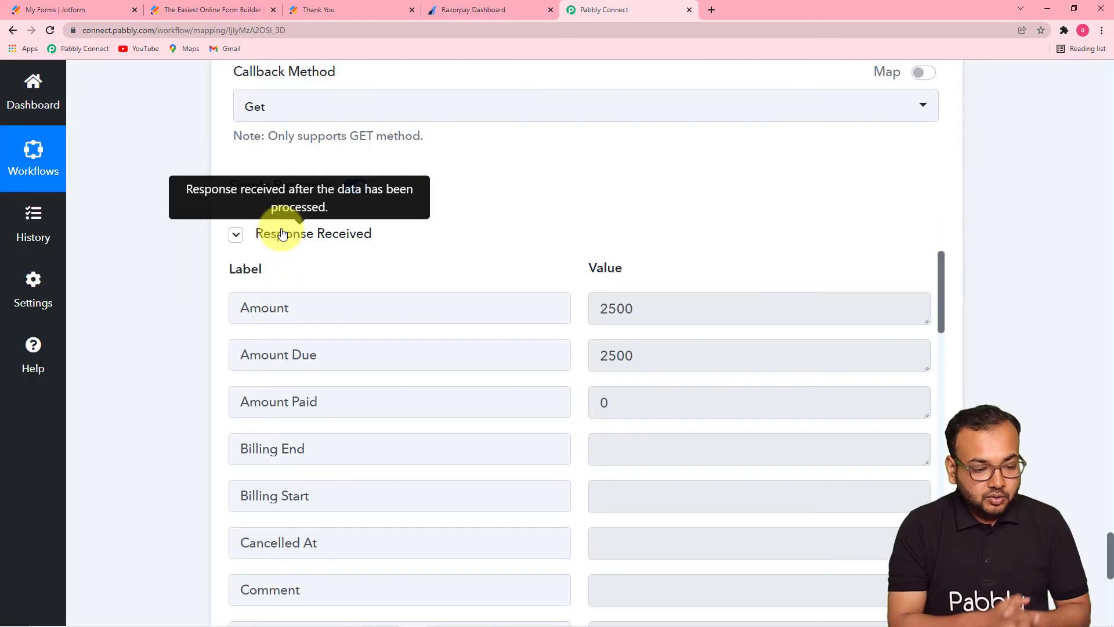
scroll(279, 266, "down", 7)
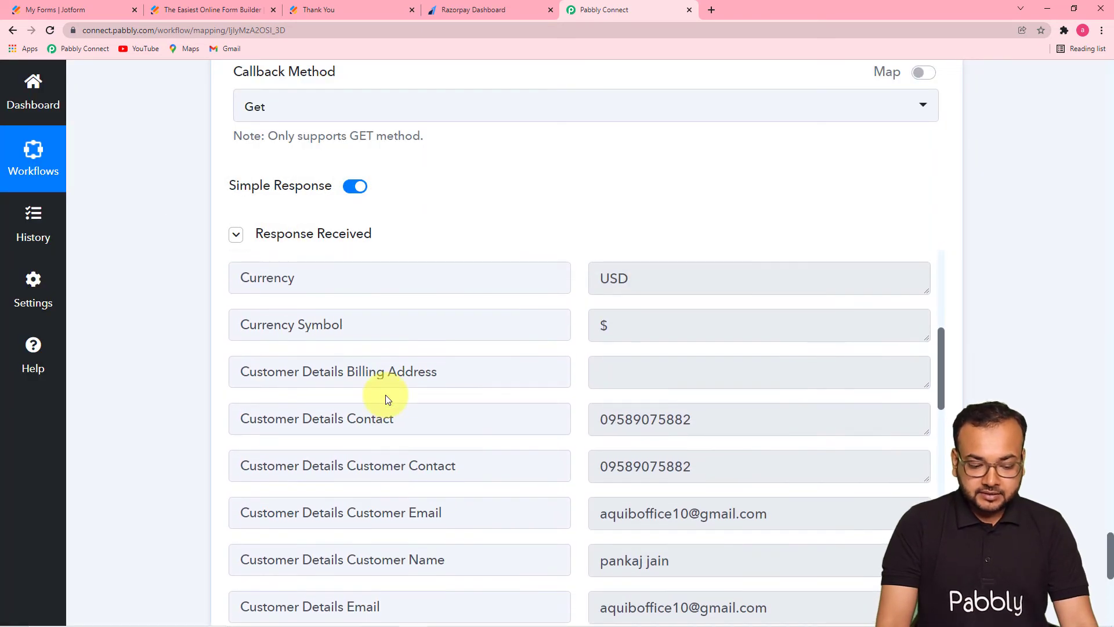
scroll(385, 394, "down", 8)
scroll(169, 339, "down", 2)
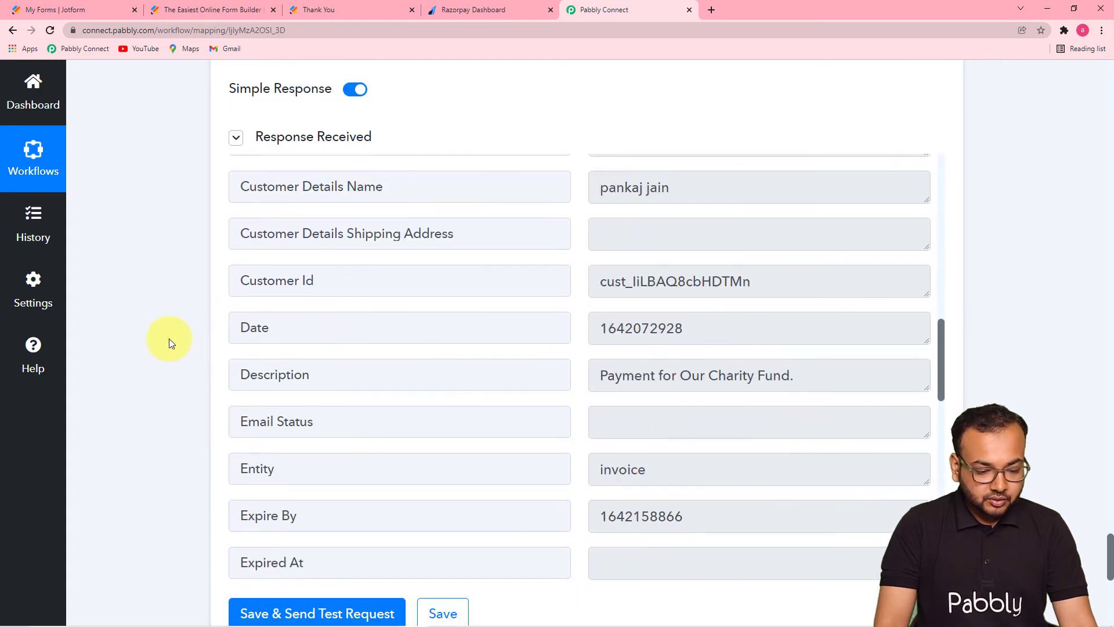
scroll(169, 339, "down", 1)
scroll(521, 318, "up", 1)
scroll(521, 318, "down", 2)
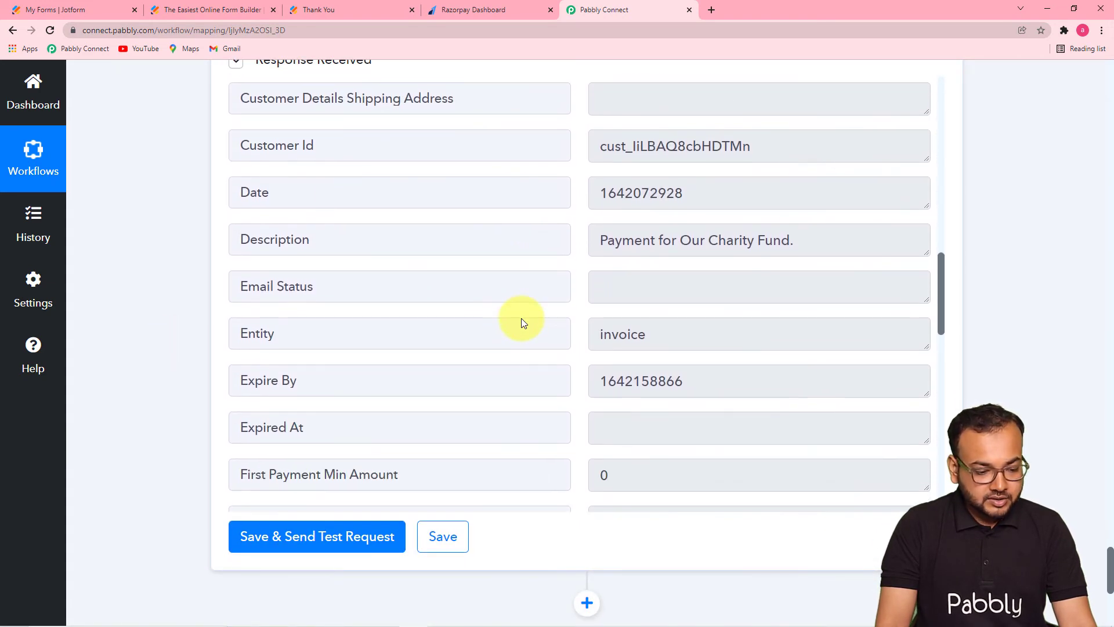
scroll(521, 318, "down", 10)
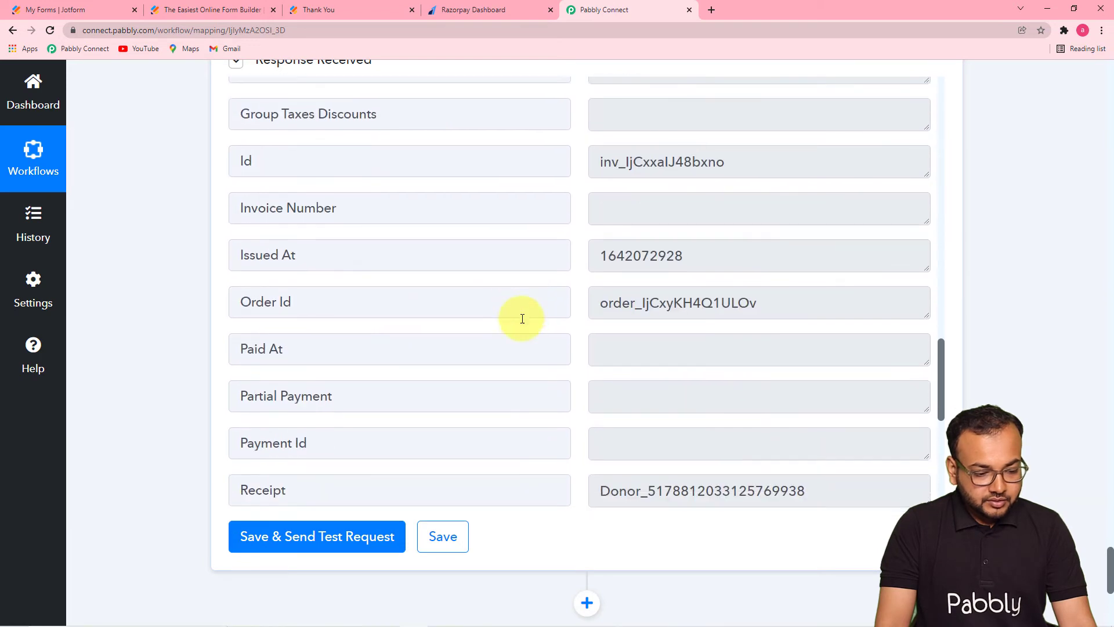
scroll(522, 319, "down", 5)
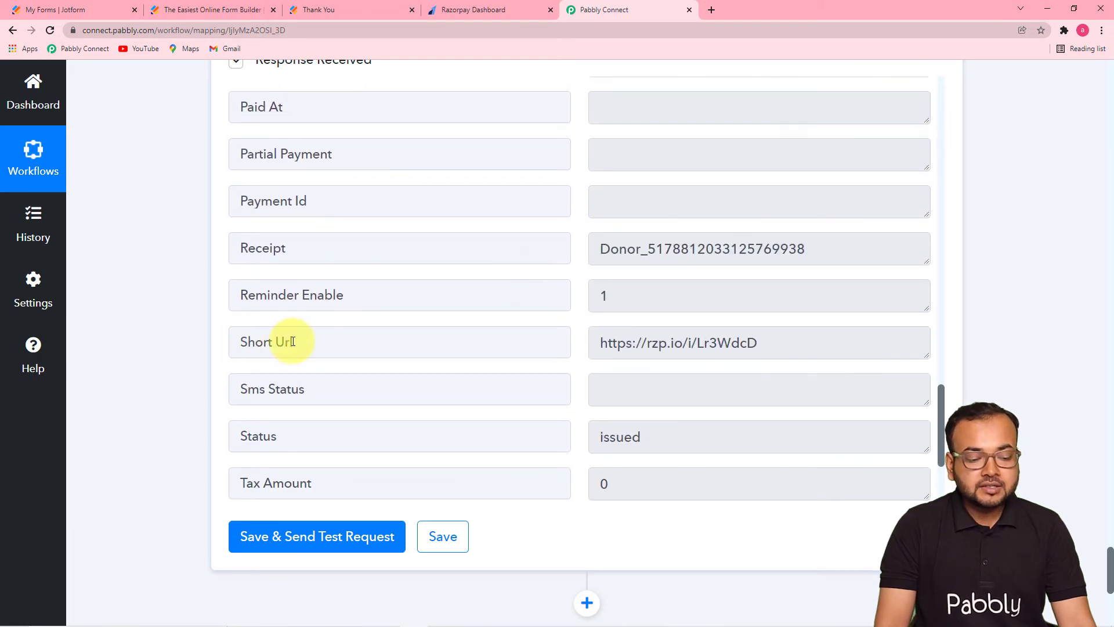
Copy the Short Url from the response, view the payment link page in a new browser tab, and return to the workflow
left_click_drag(604, 346, 762, 346)
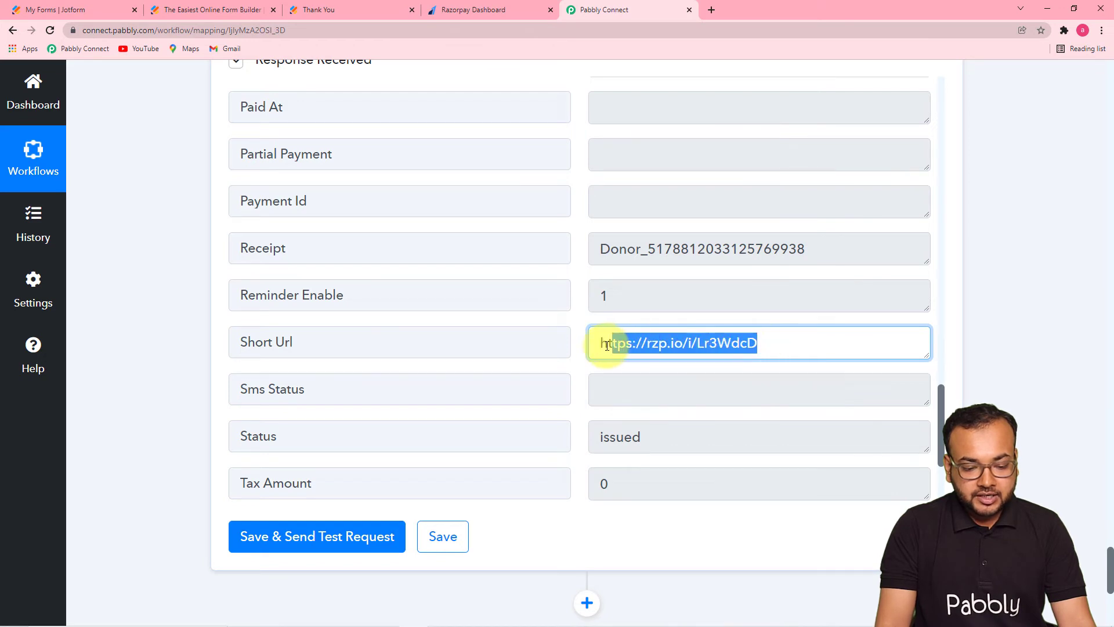
right_click(622, 343)
left_click(625, 375)
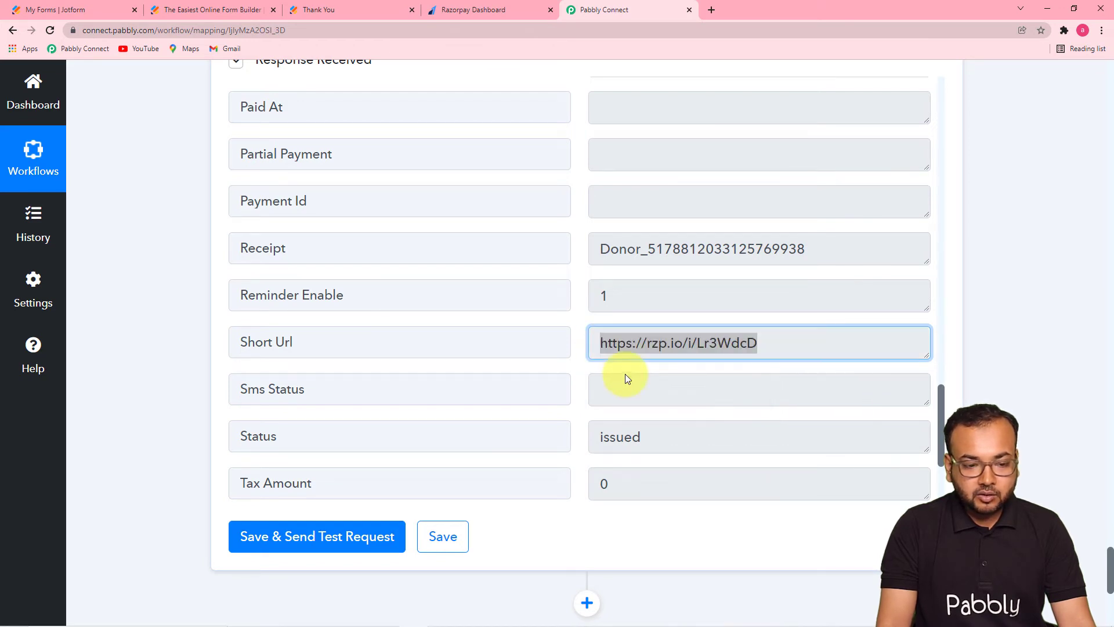
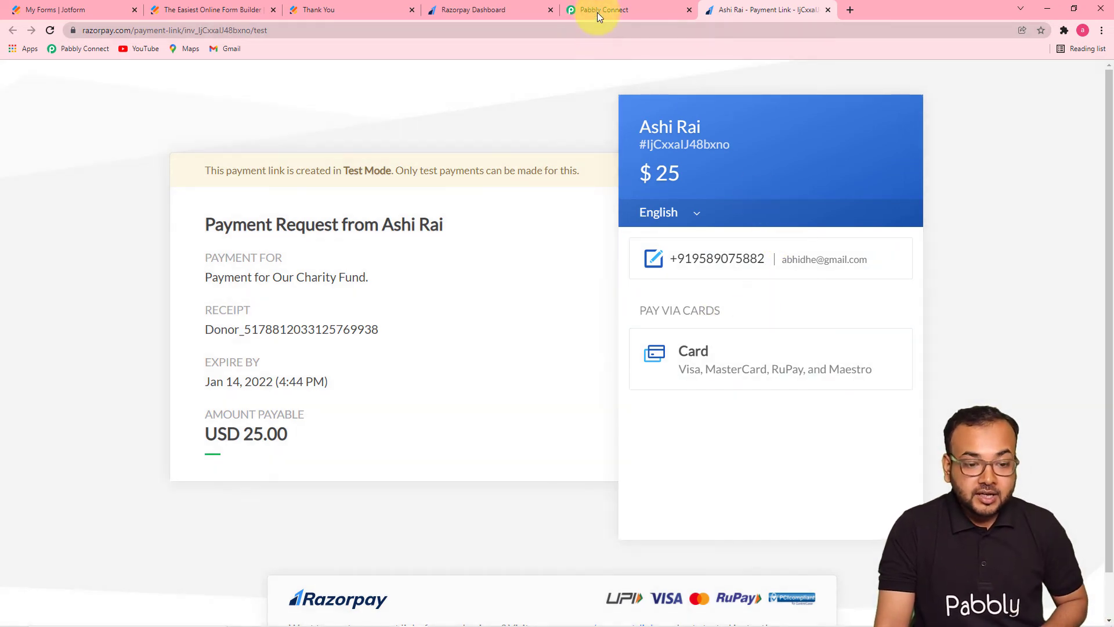
left_click(598, 11)
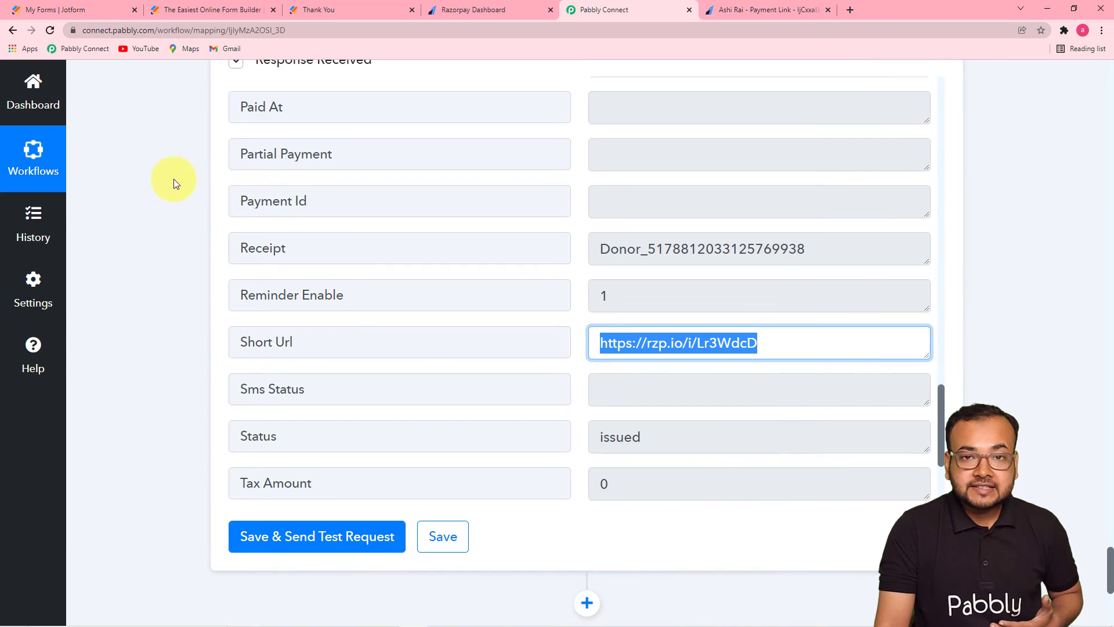
Add a Gmail action after the Razorpay step with Send Email as its action event
scroll(173, 179, "down", 4)
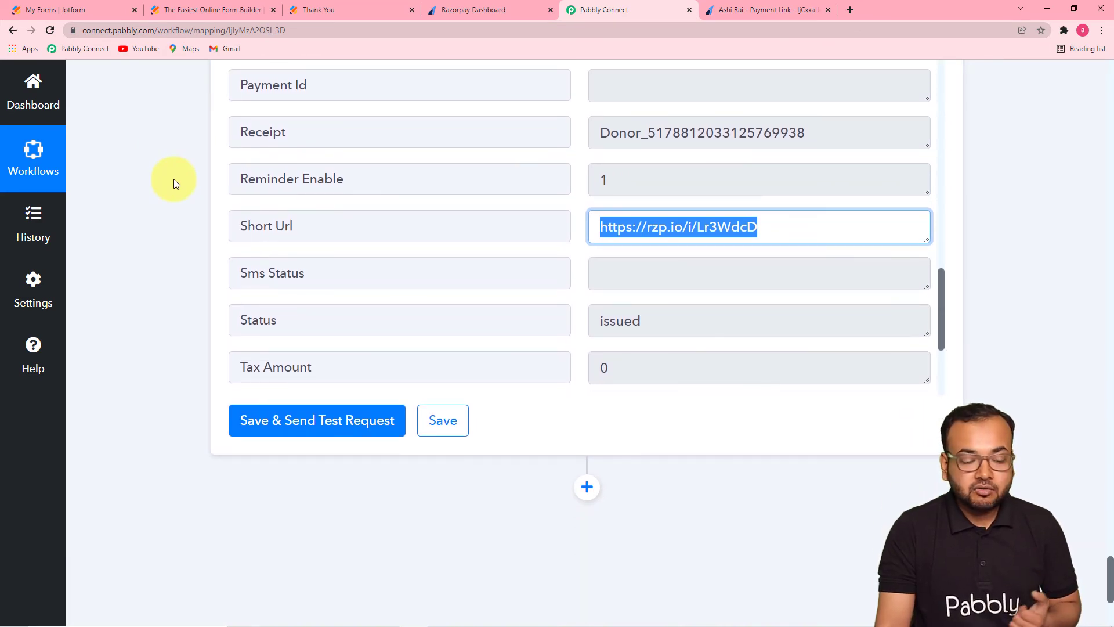
scroll(172, 178, "down", 3)
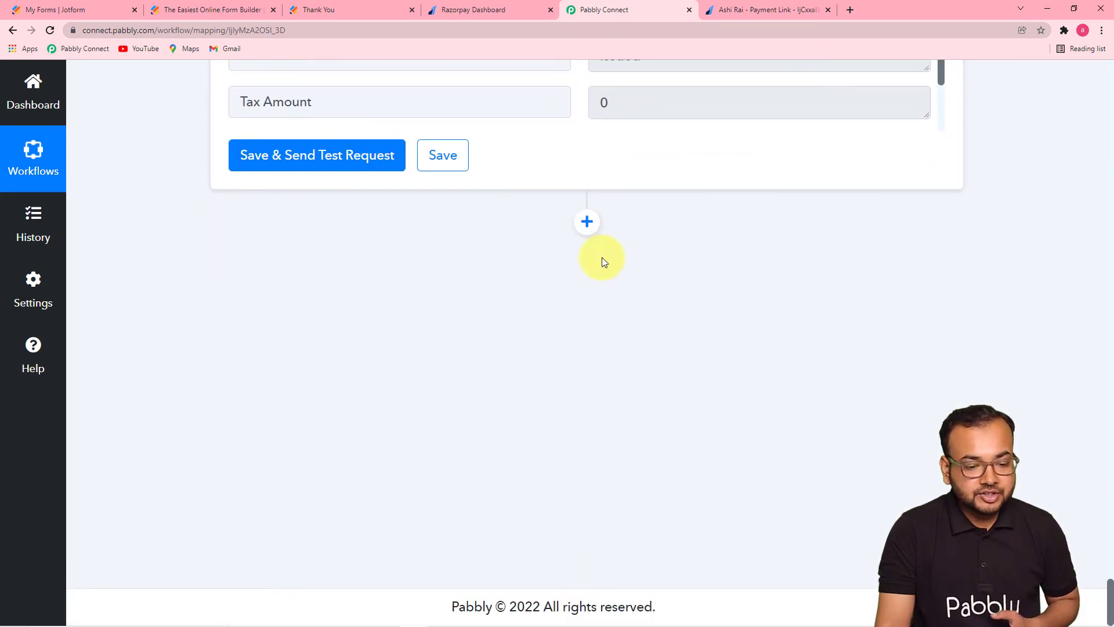
left_click(586, 221)
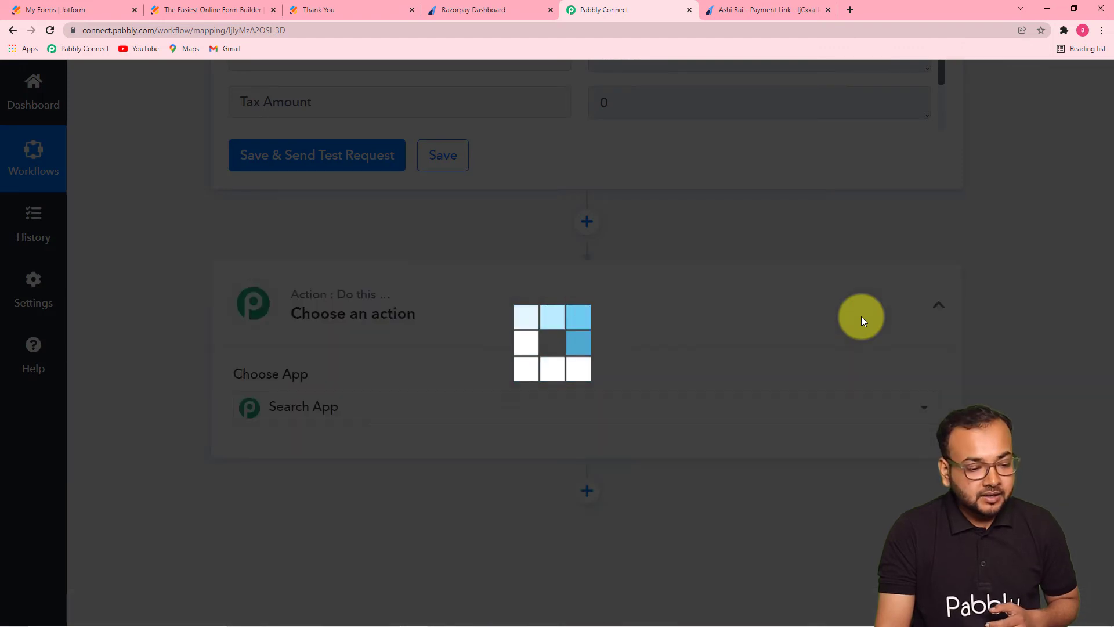
scroll(780, 336, "down", 4)
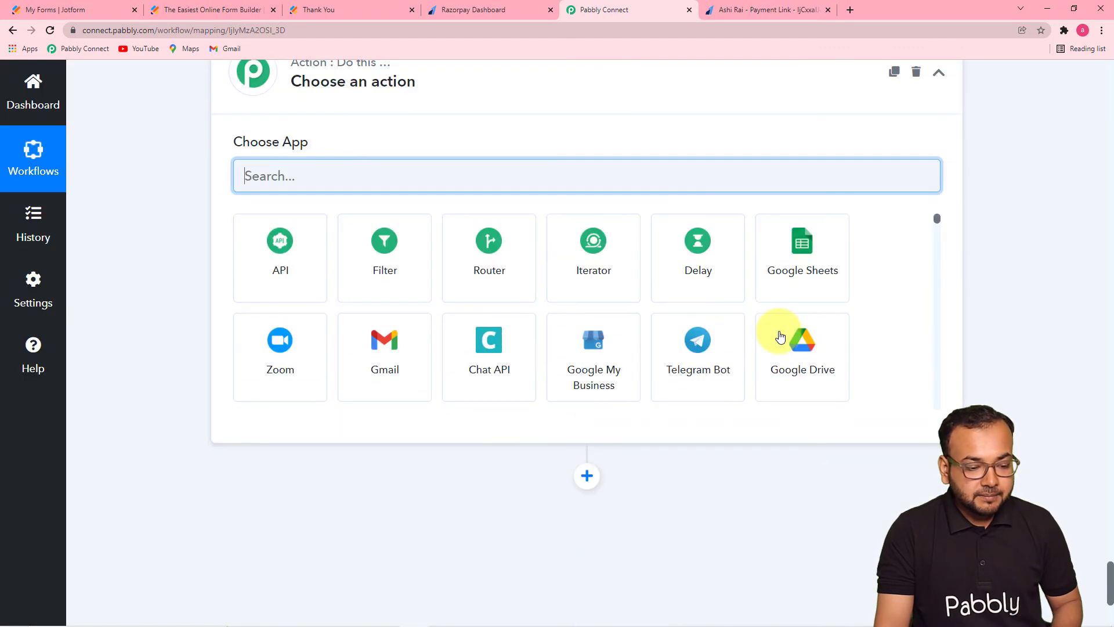
left_click(404, 366)
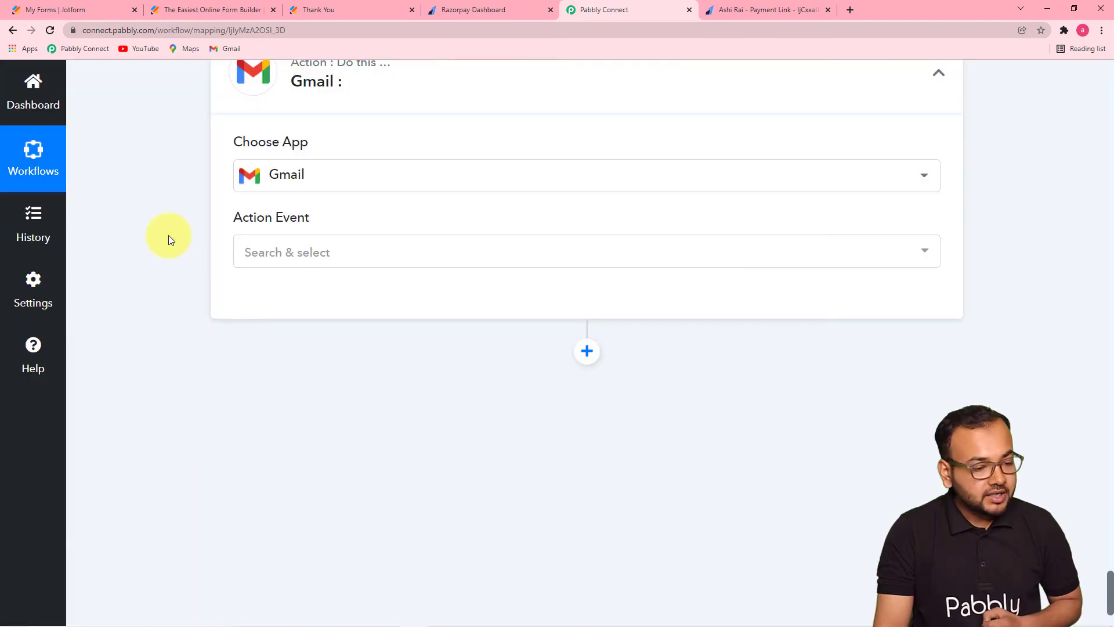
left_click(366, 262)
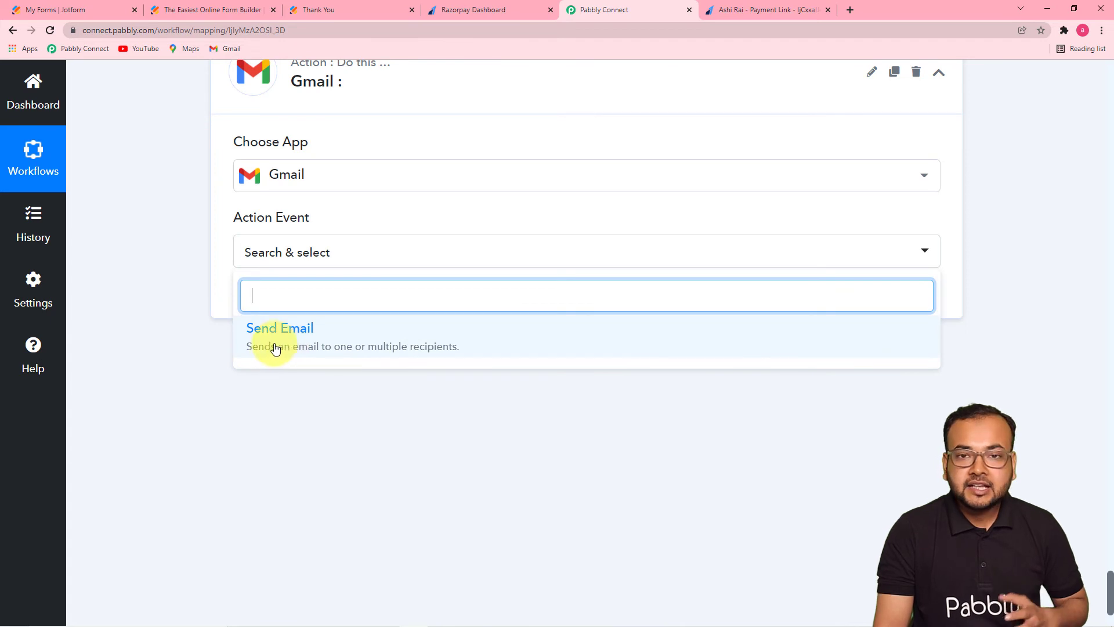
left_click(278, 348)
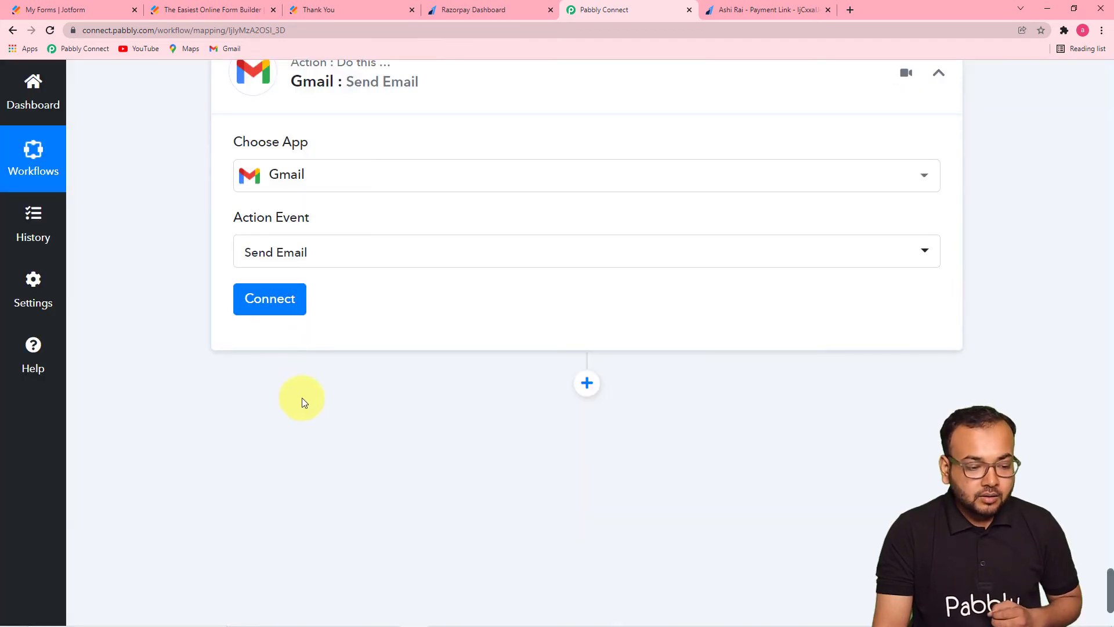
Connect Gmail through a new connection, choosing the second listed Google account and granting Pabbly Connect access
left_click(269, 300)
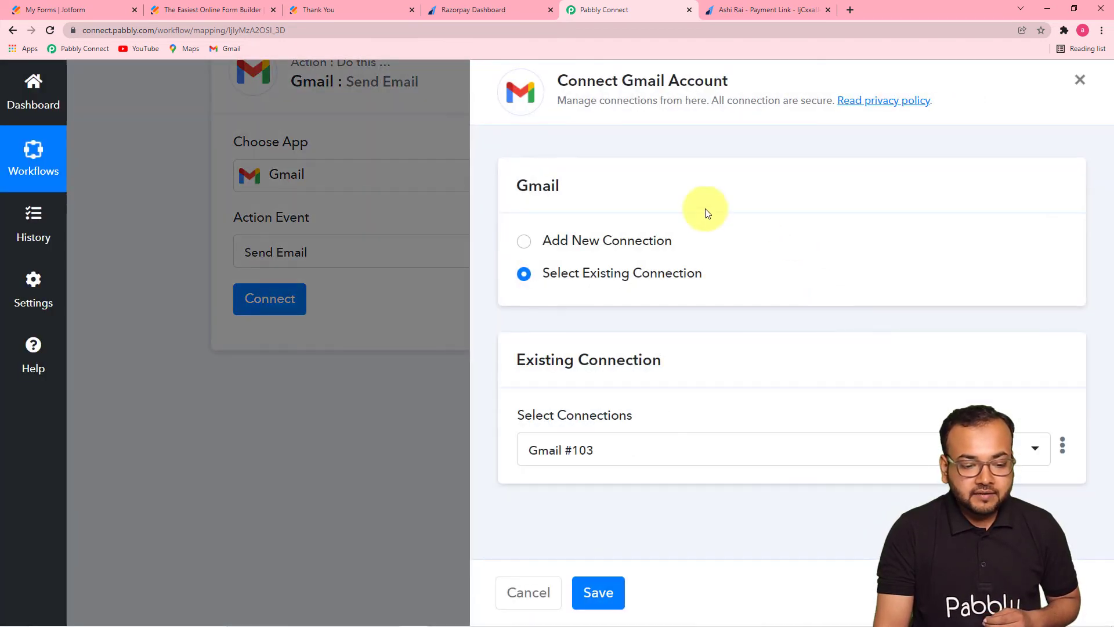
left_click(524, 248)
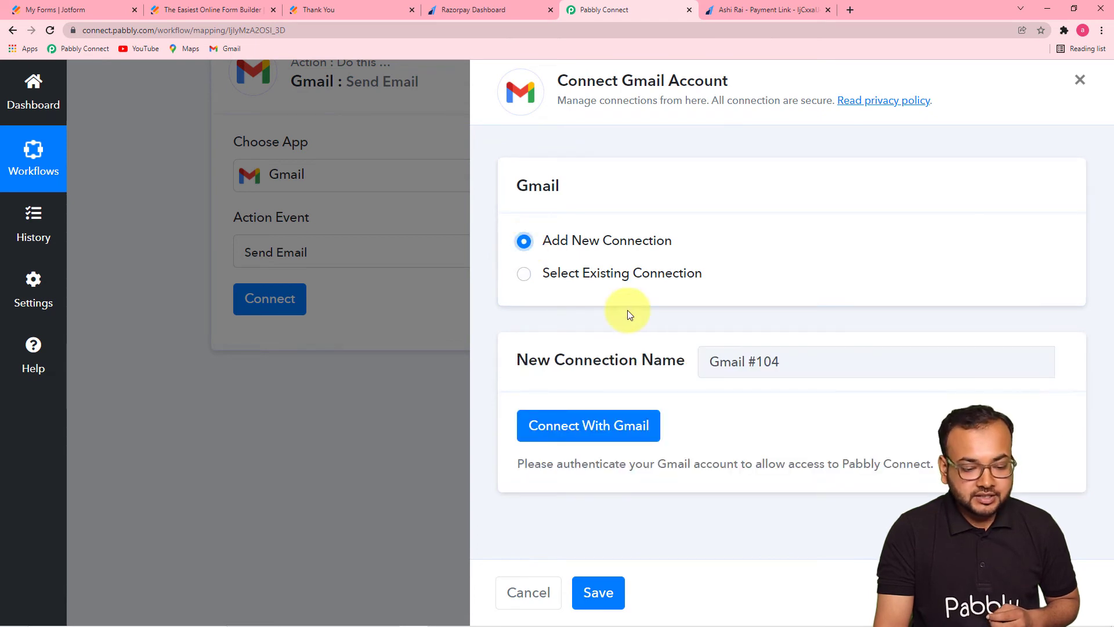
left_click(592, 429)
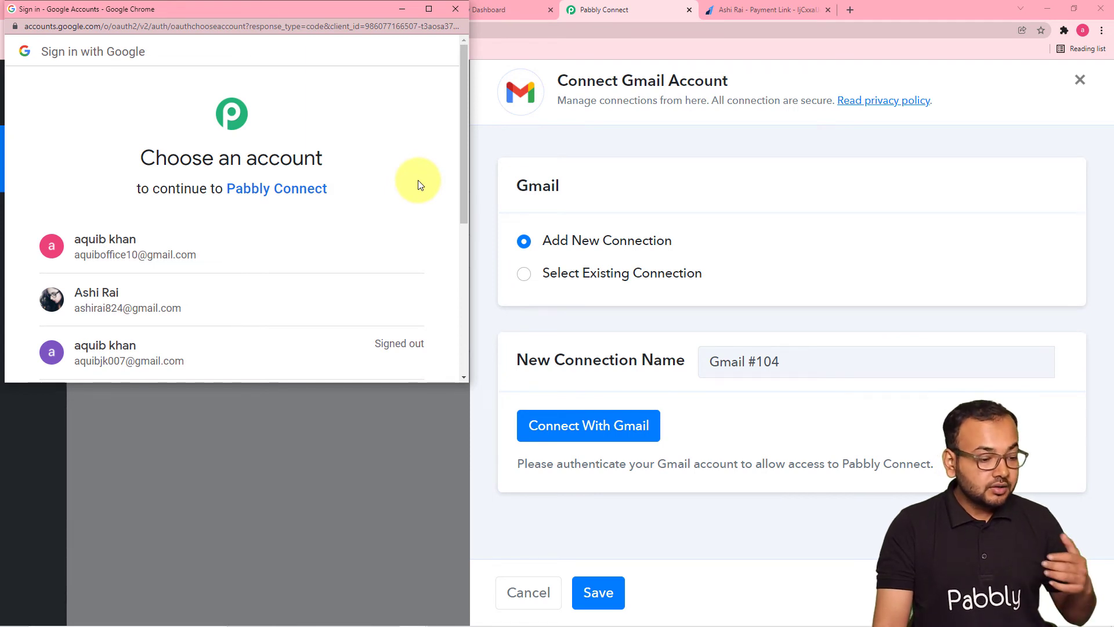
scroll(418, 180, "down", 1)
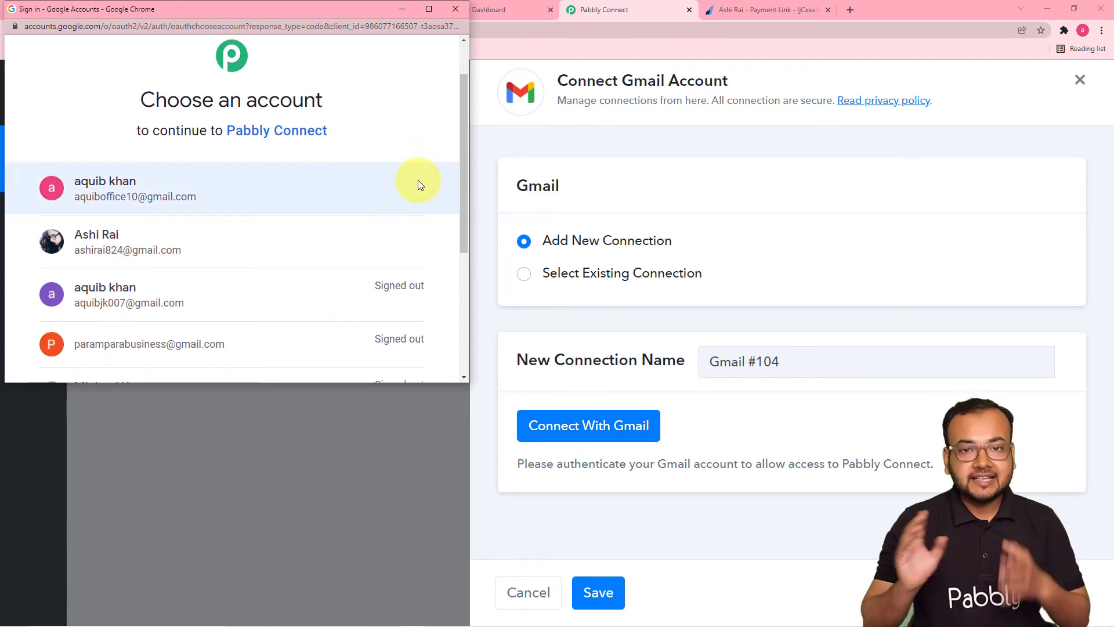
left_click(275, 239)
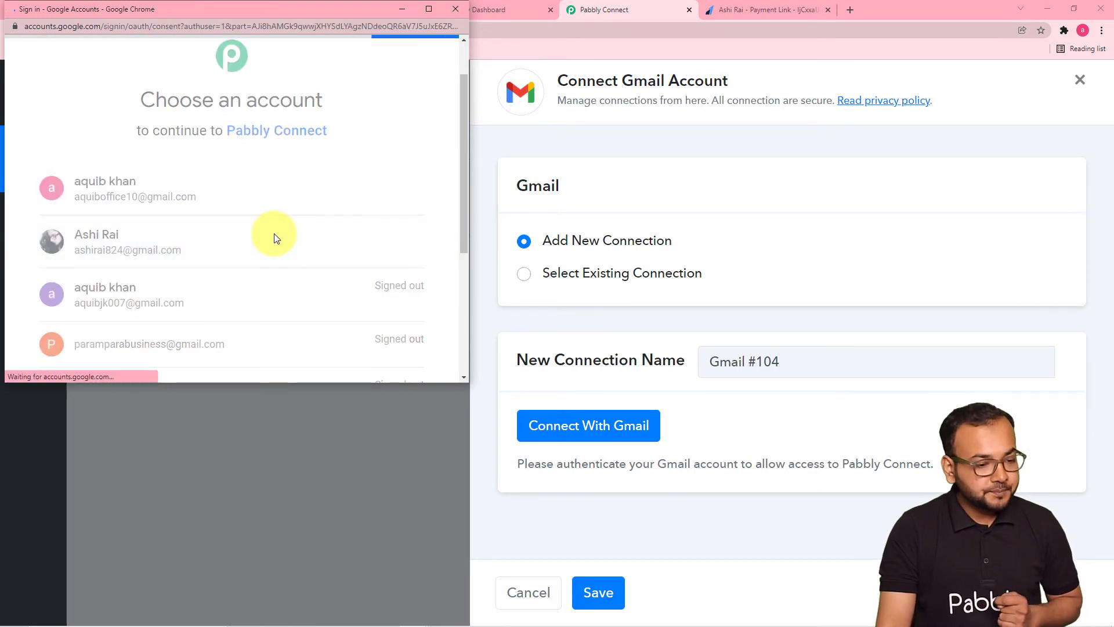
scroll(343, 197, "down", 1)
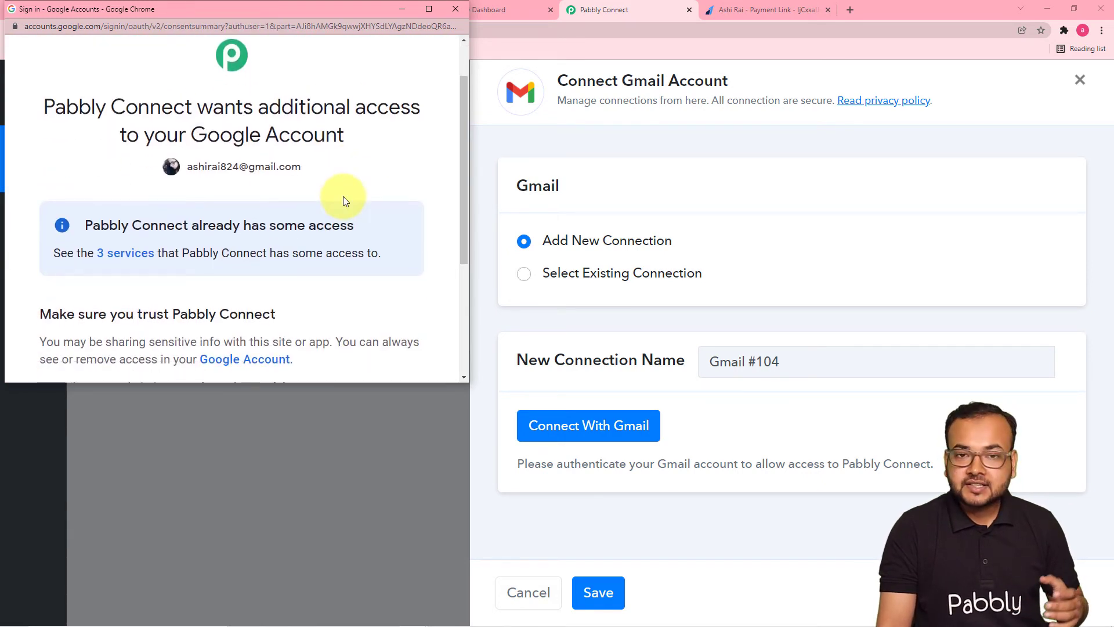
scroll(343, 201, "down", 3)
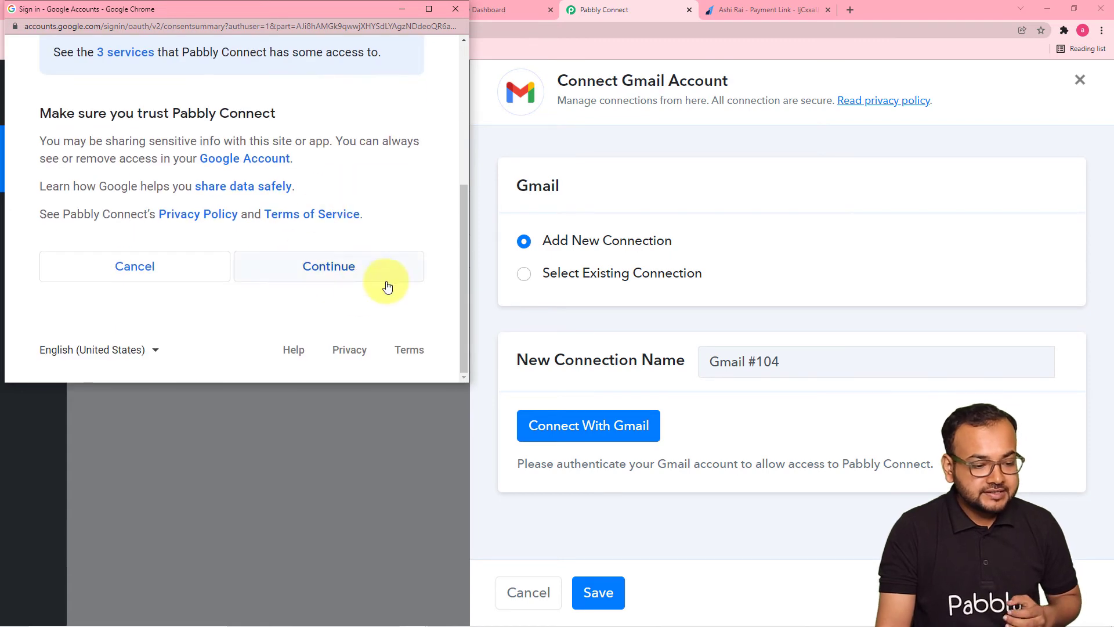
left_click(348, 267)
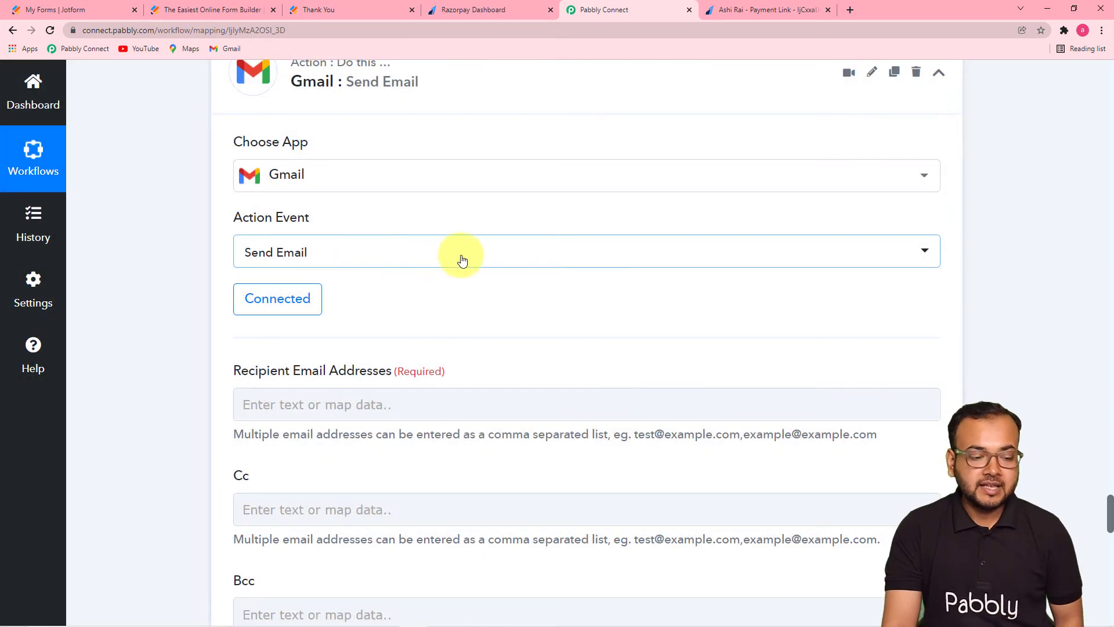
Map Recipient Email Addresses to the RawRequest Q4 Email value of the JotForm New Response step
scroll(498, 298, "down", 1)
scroll(498, 298, "down", 3)
scroll(496, 298, "down", 4)
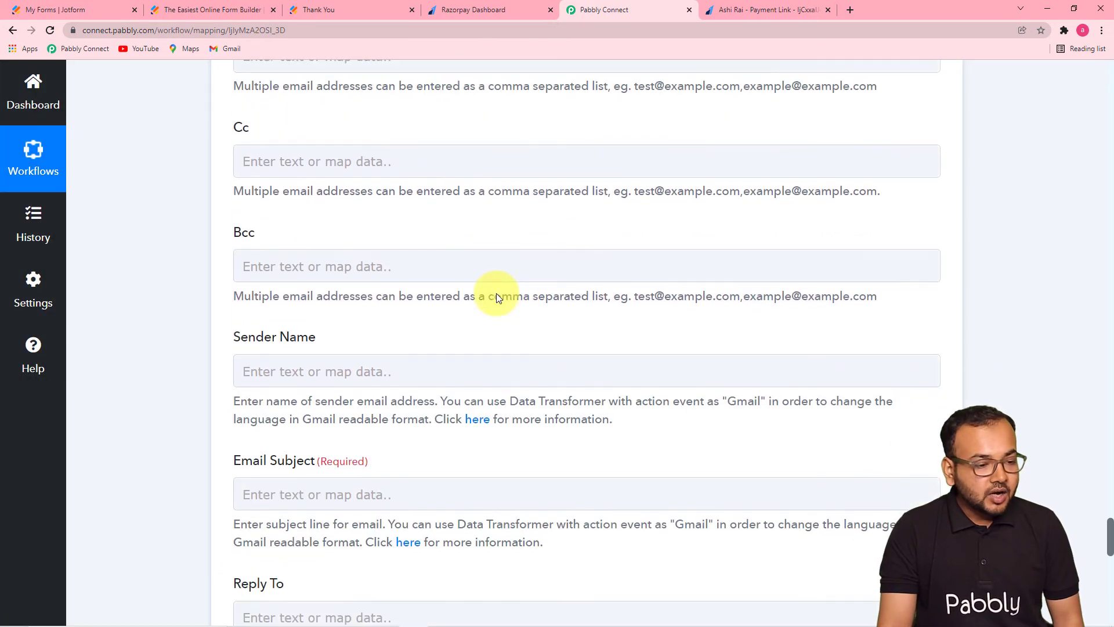
scroll(496, 298, "up", 2)
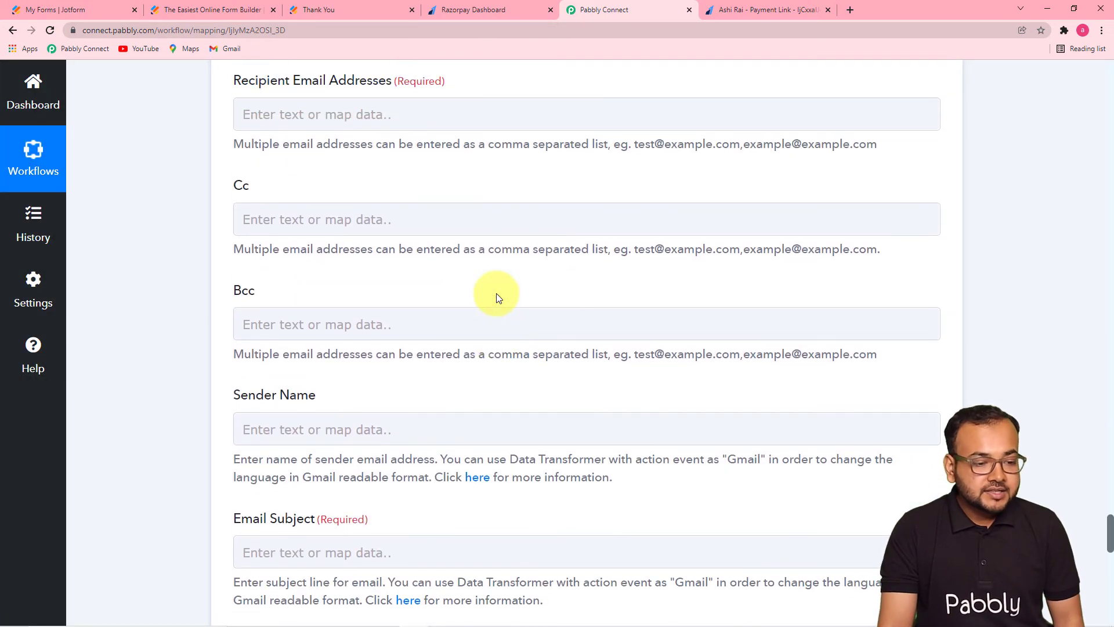
left_click(390, 112)
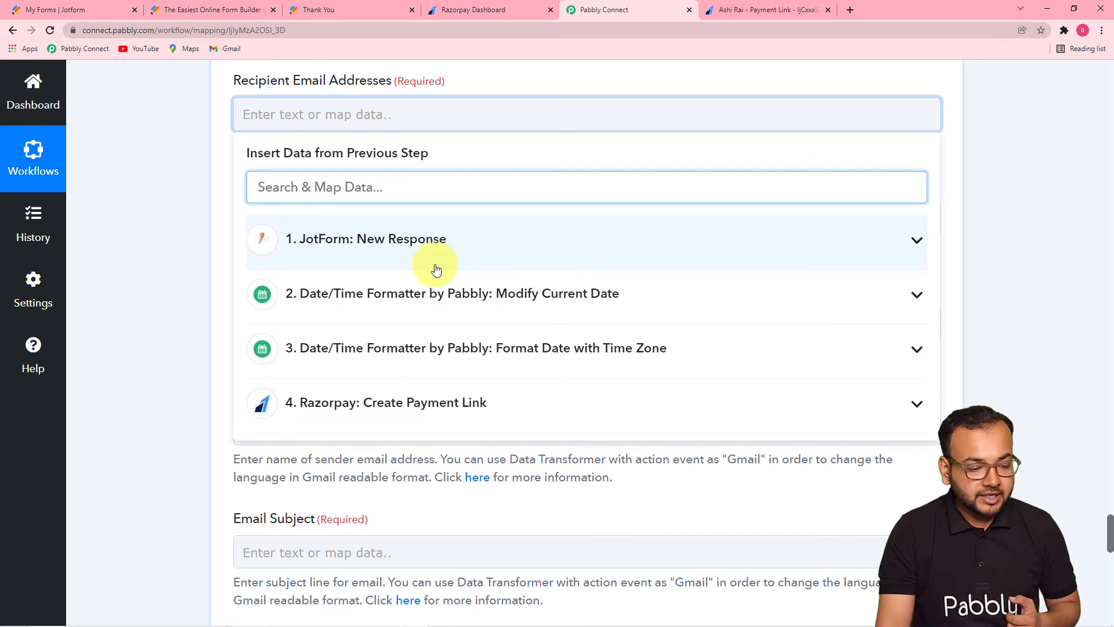
left_click(436, 270)
scroll(474, 417, "down", 2)
scroll(475, 416, "down", 3)
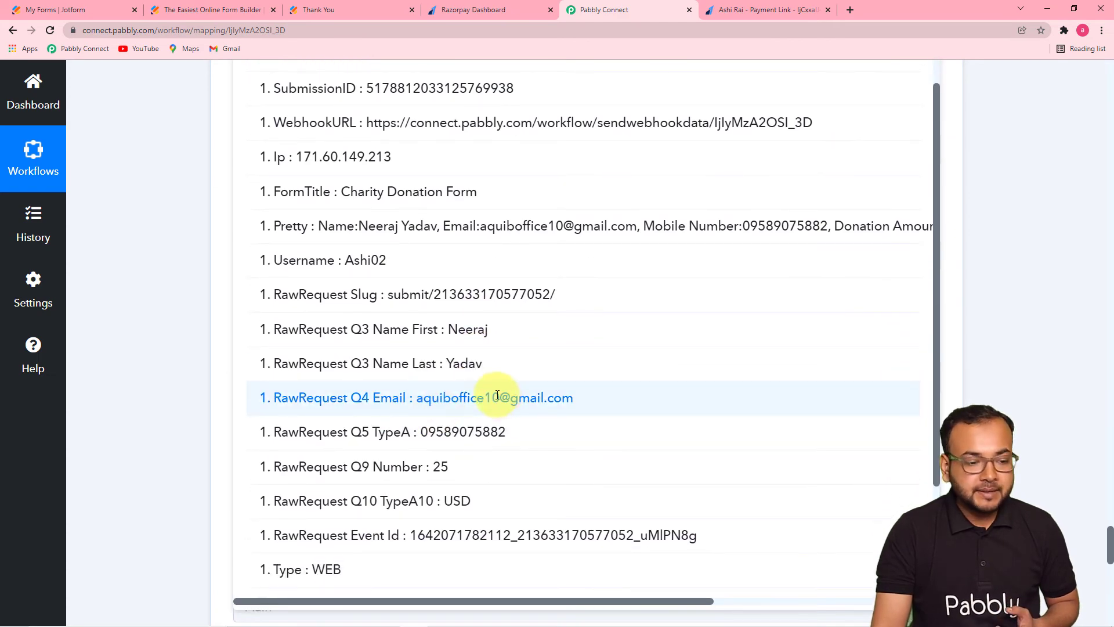
left_click(501, 400)
left_click(196, 256)
Set the Sender Name of the email to "Team Pabbly"
scroll(197, 256, "down", 6)
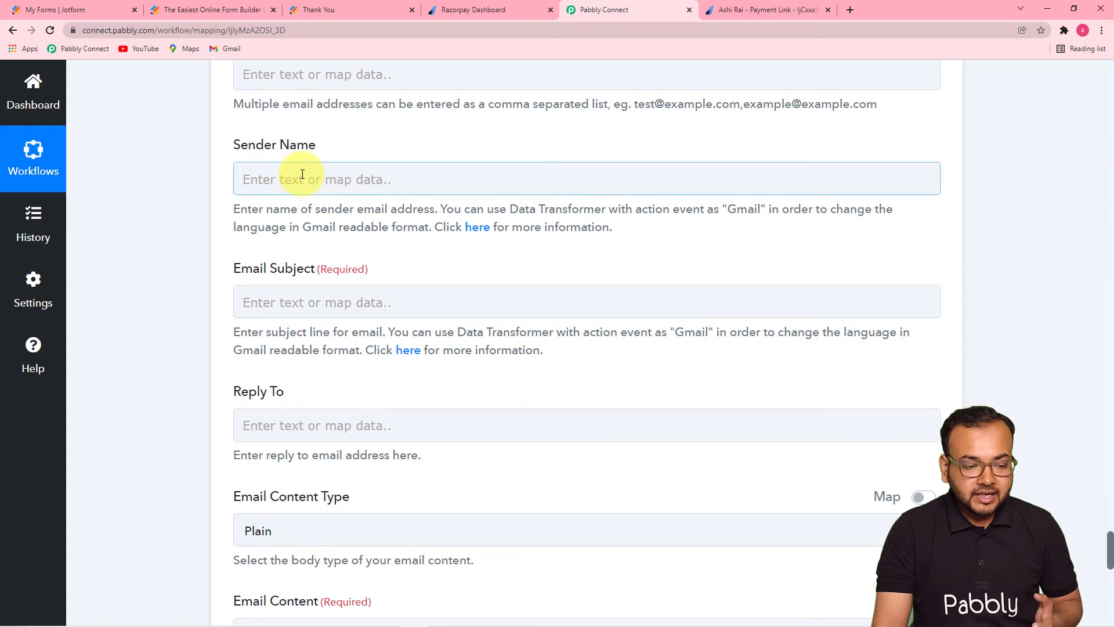
left_click(383, 183)
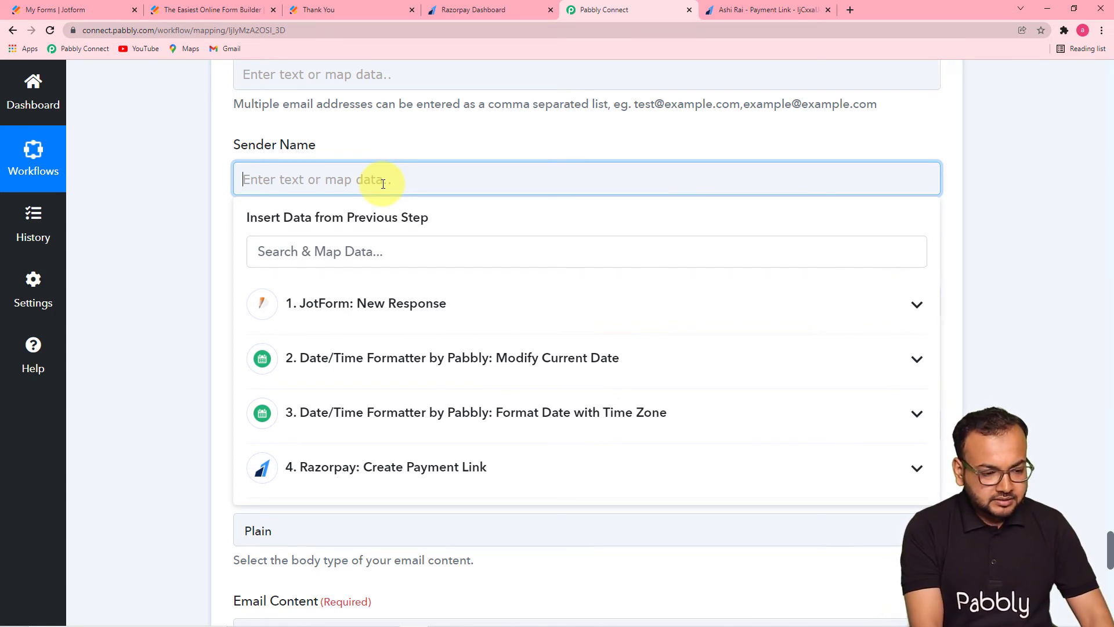
type("Team")
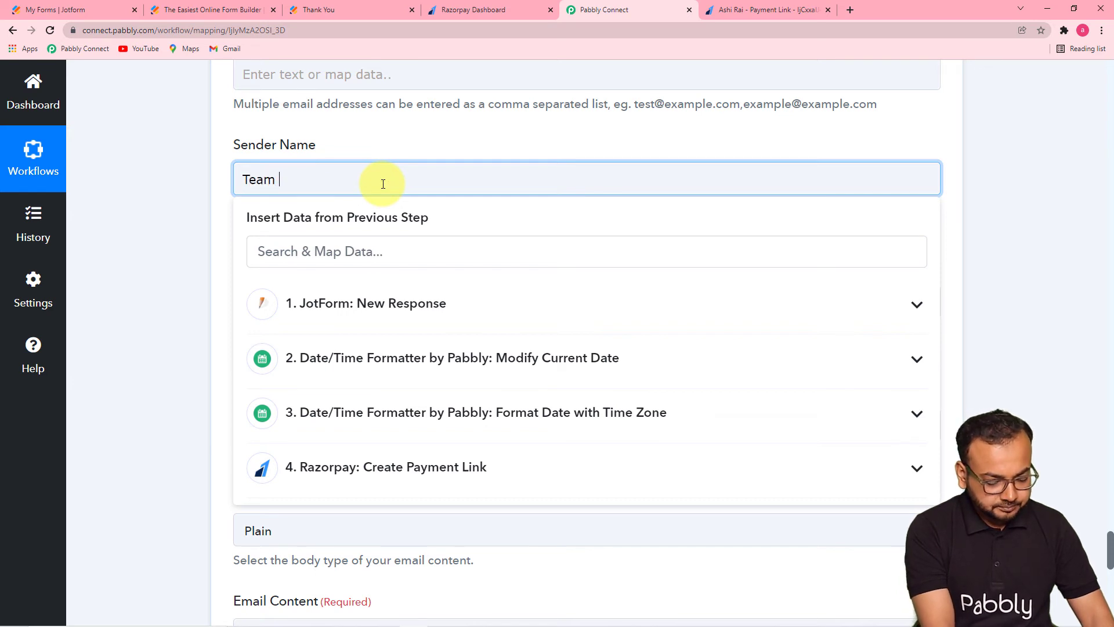
type(" Pabb")
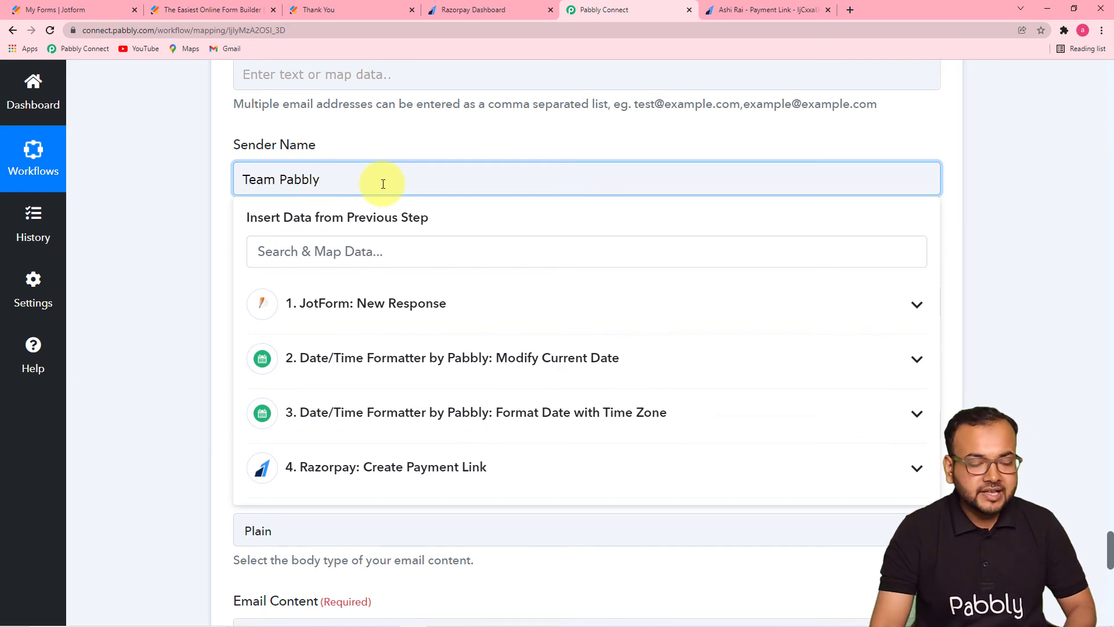
type("ly")
left_click(192, 172)
Set the Email Subject to "Payment Request for the donation in our Charity"
scroll(192, 173, "down", 3)
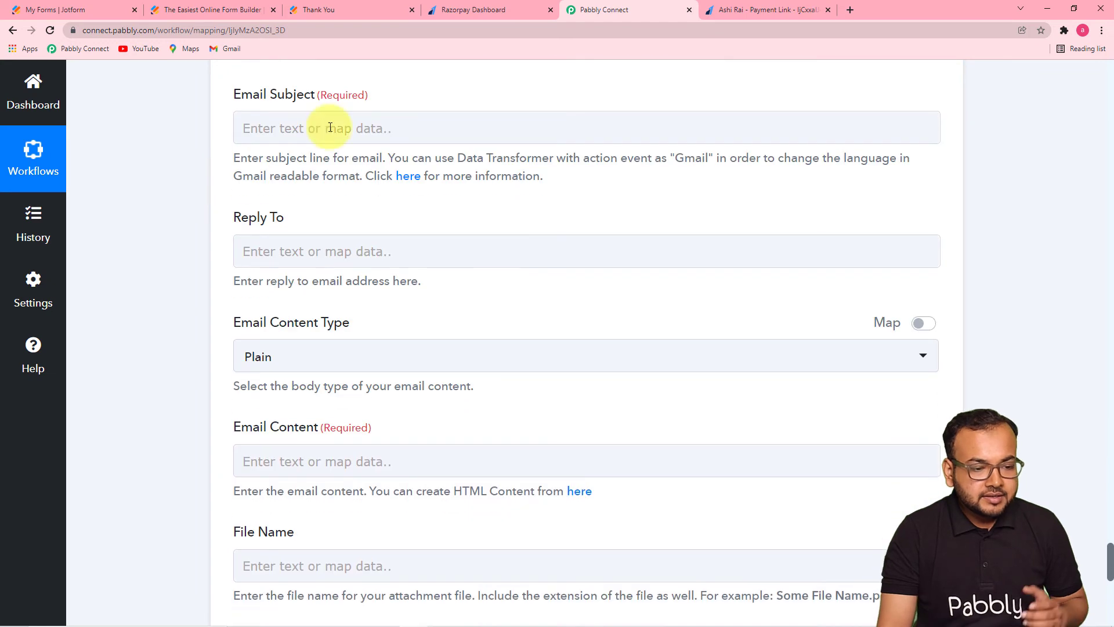
left_click(345, 128)
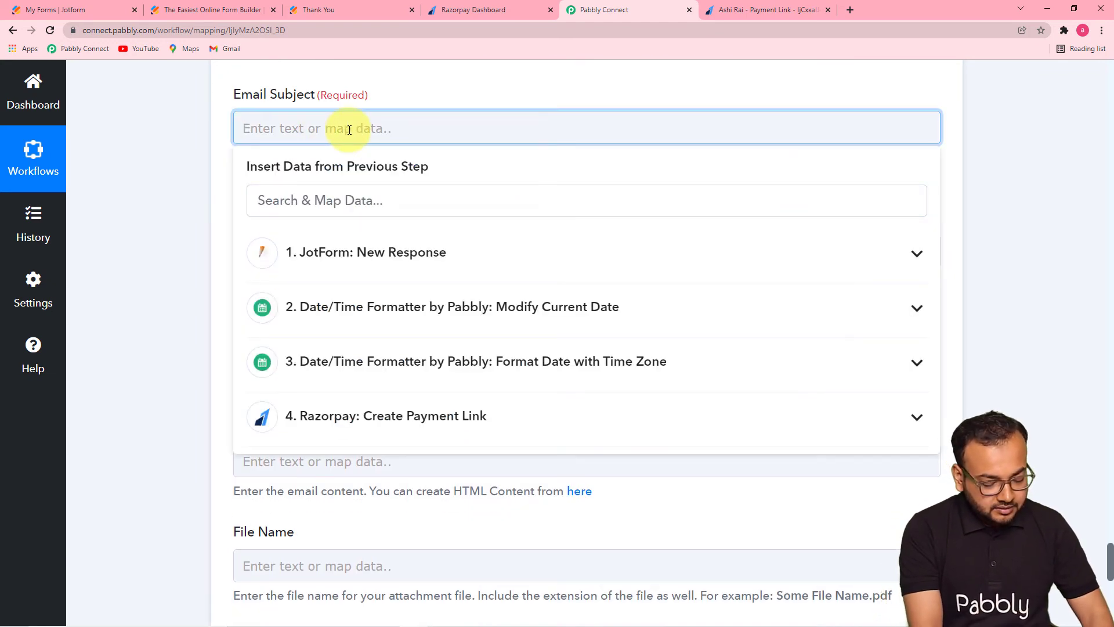
type("Payment")
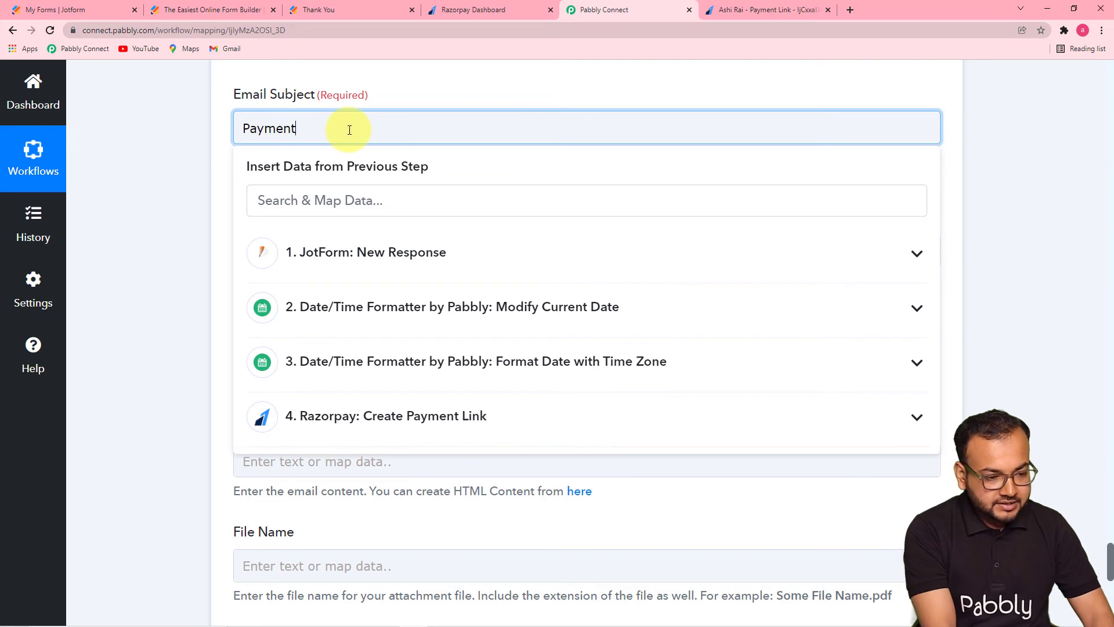
type(" Requ")
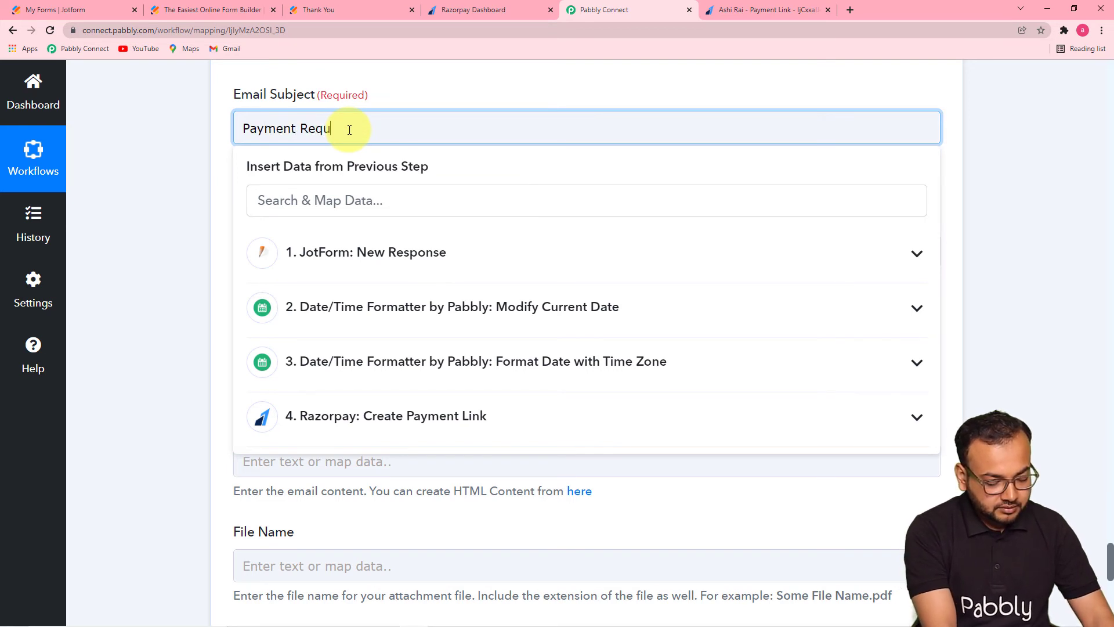
type("w")
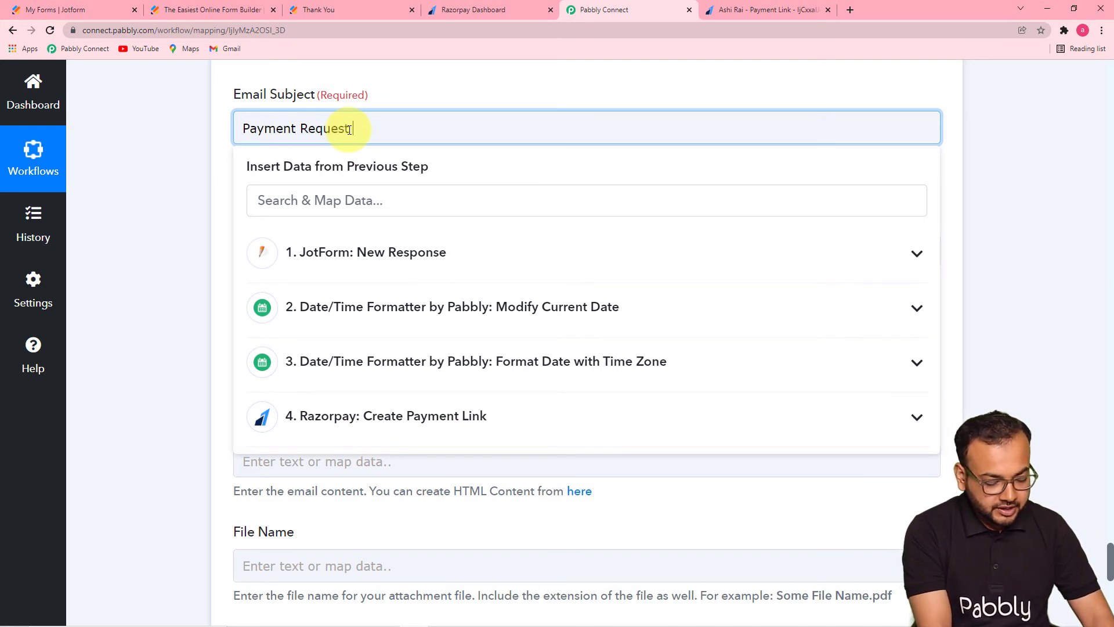
type("st for the ")
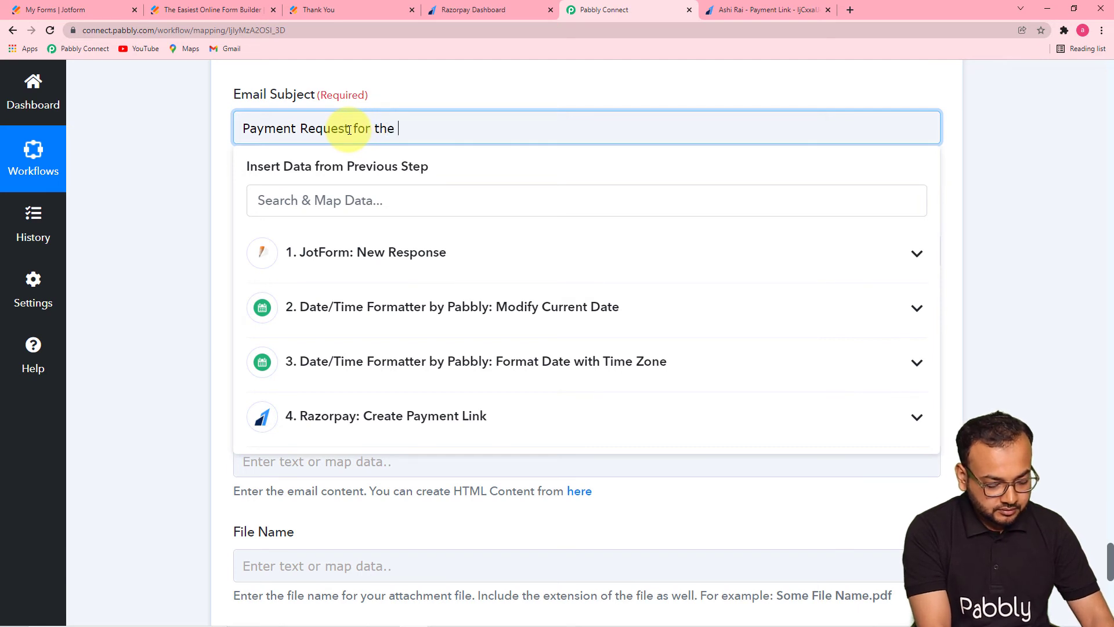
type("donatio")
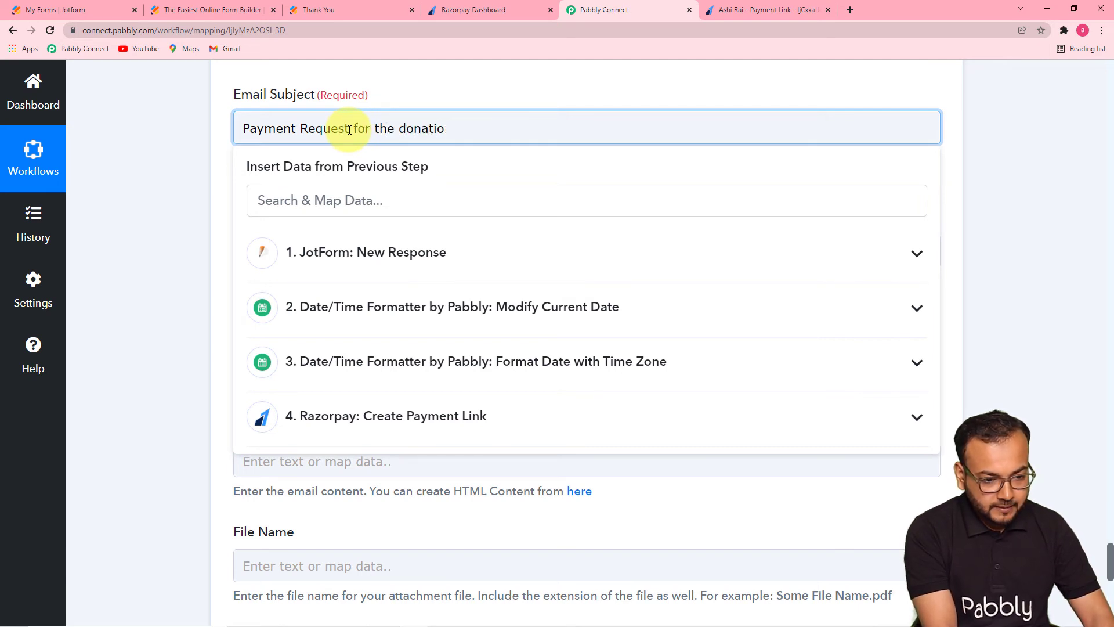
type("n i")
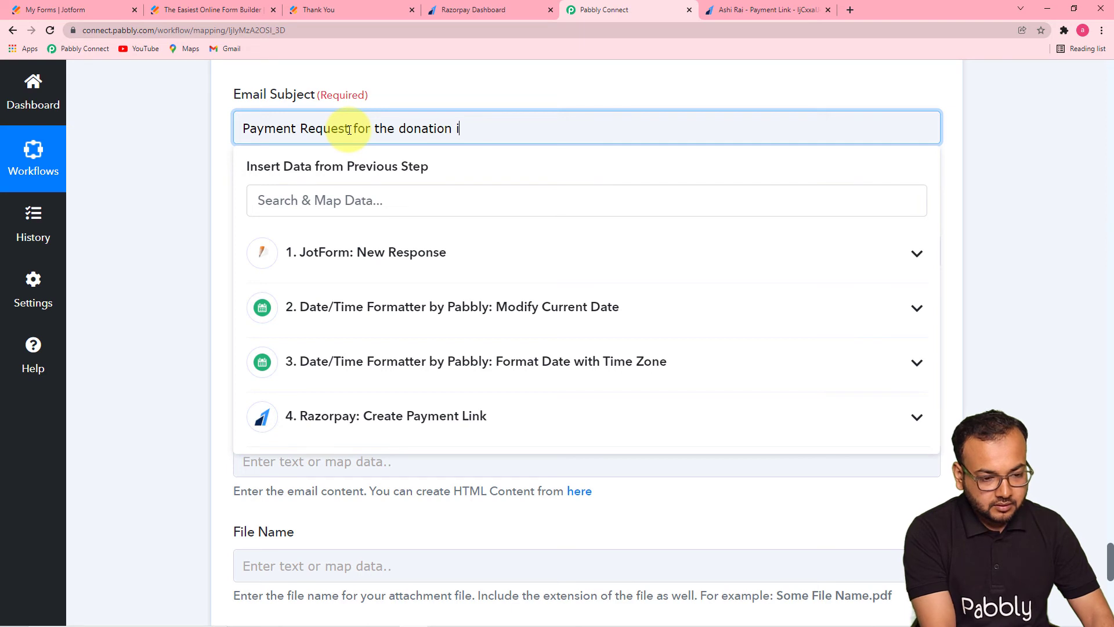
type("n our")
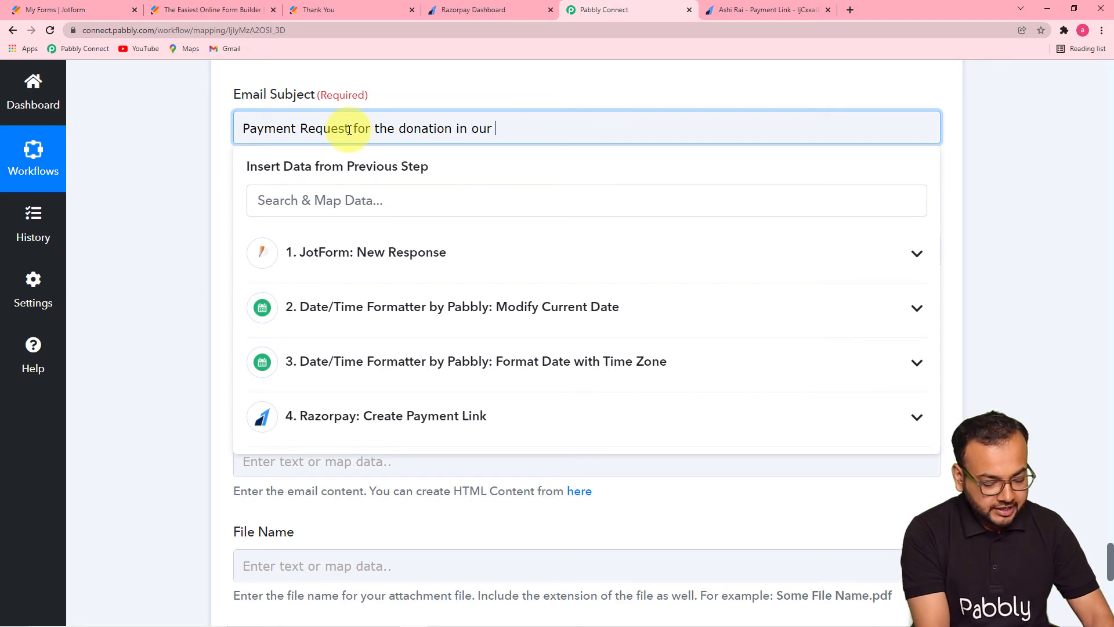
type(" Charity .")
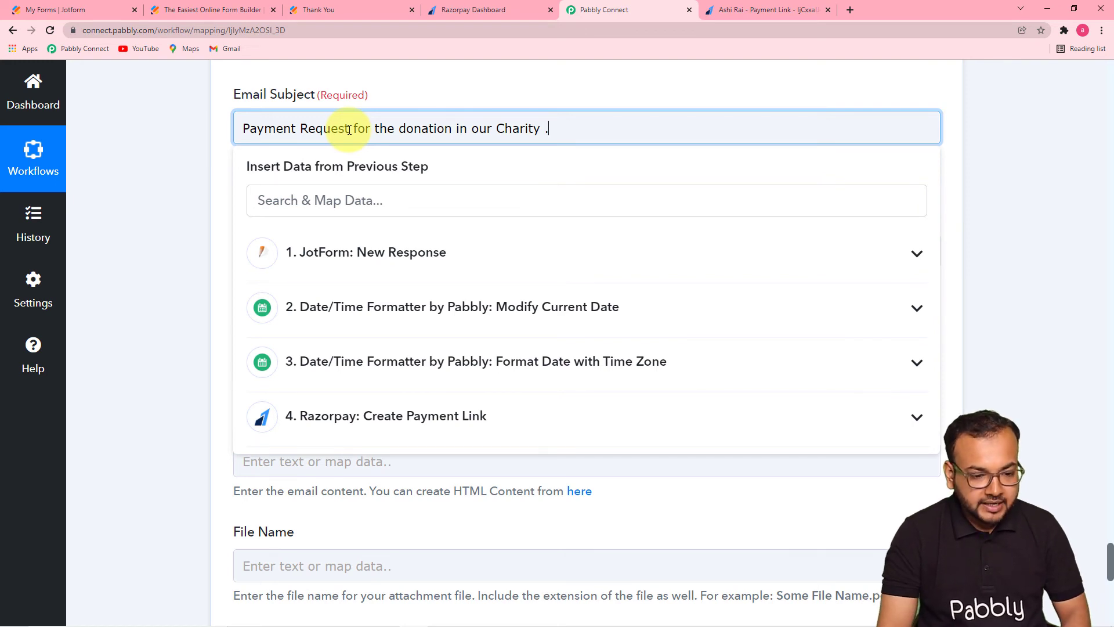
key("BackSpace")
left_click(197, 152)
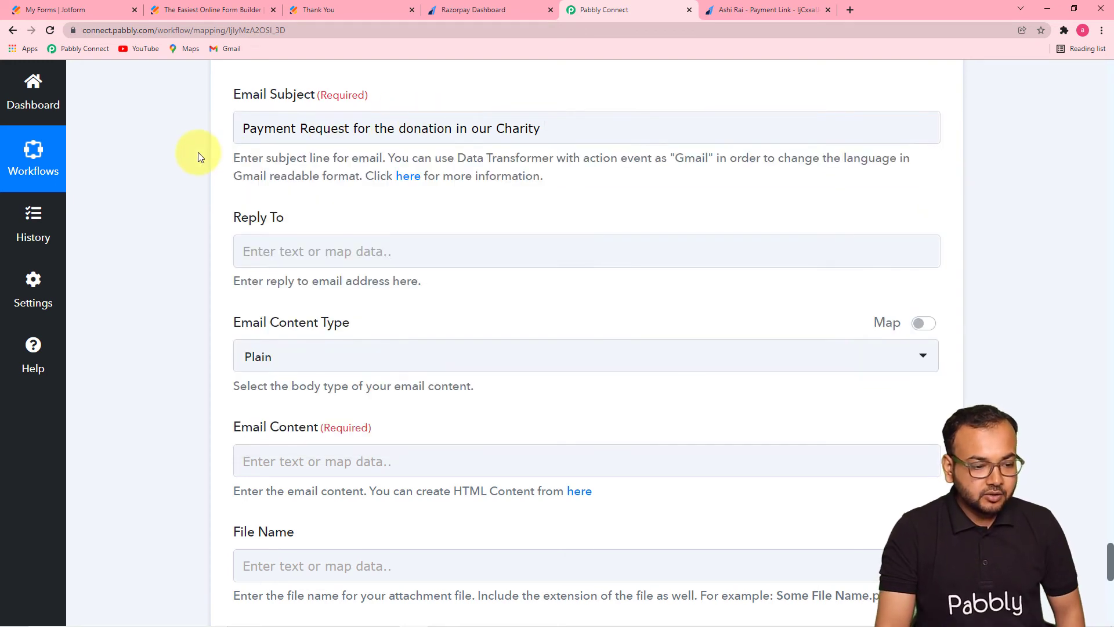
Choose Plain as the Email Content Type of the Gmail action
scroll(197, 152, "down", 3)
scroll(349, 105, "up", 2)
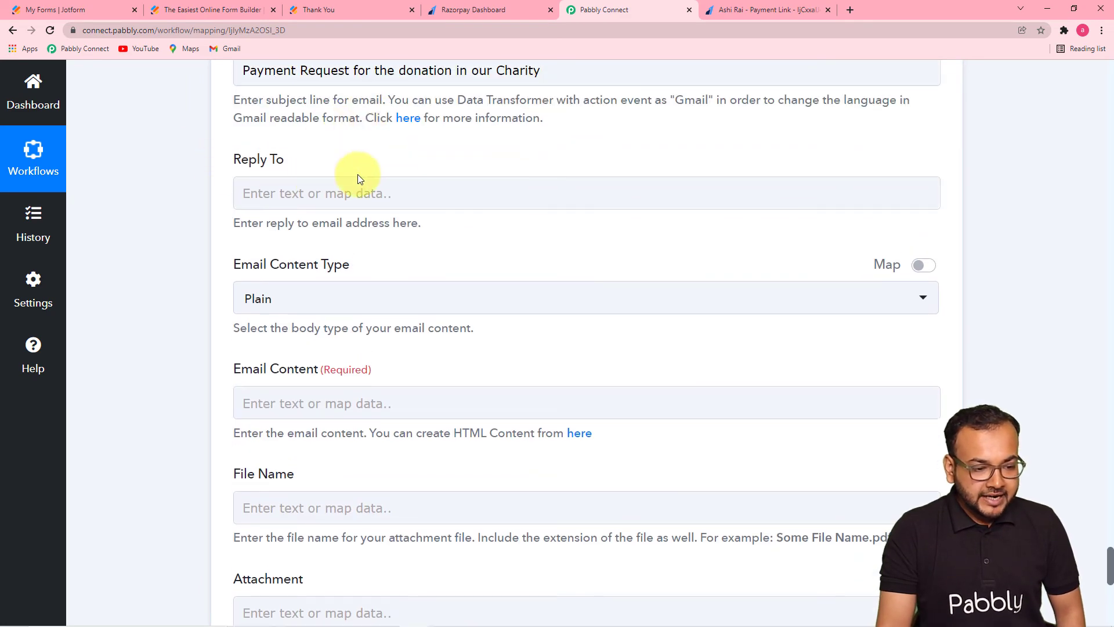
scroll(423, 213, "down", 3)
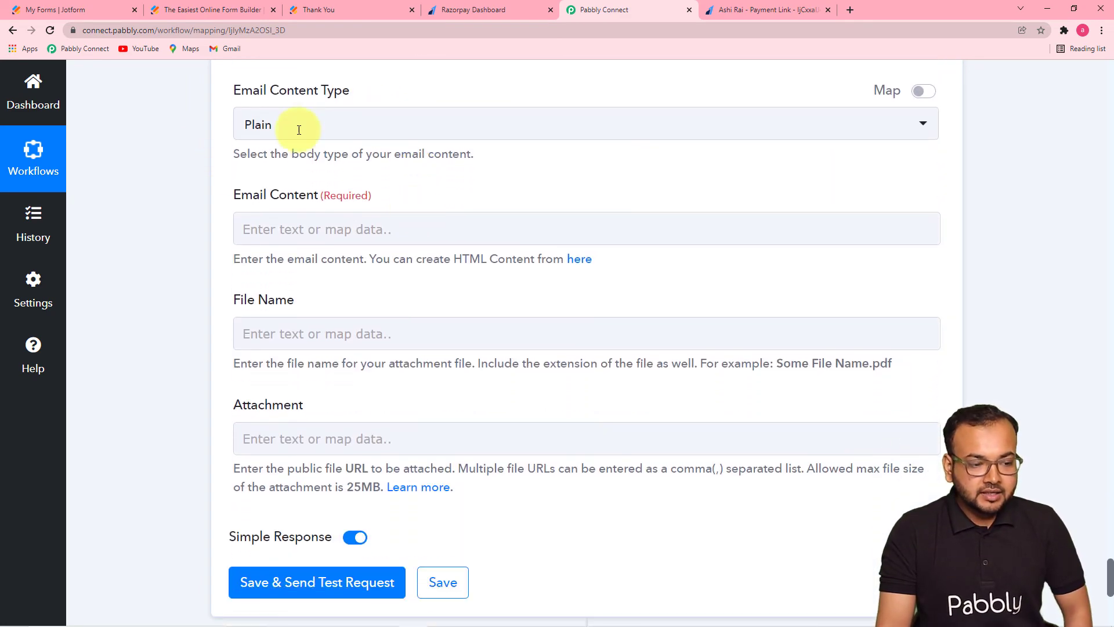
left_click(489, 128)
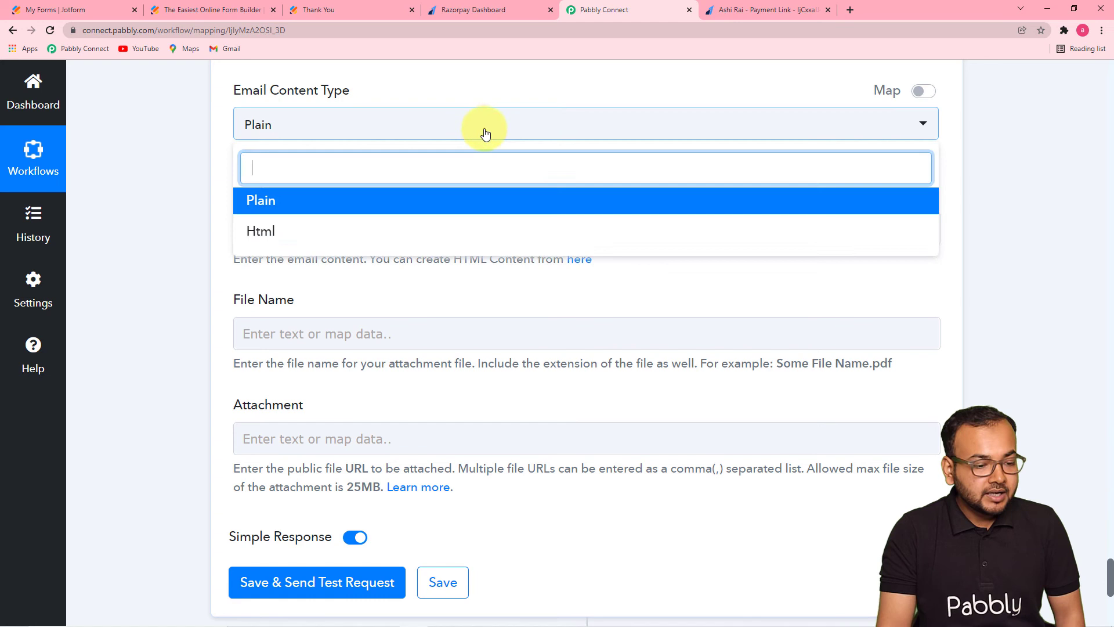
left_click(375, 215)
scroll(214, 200, "up", 1)
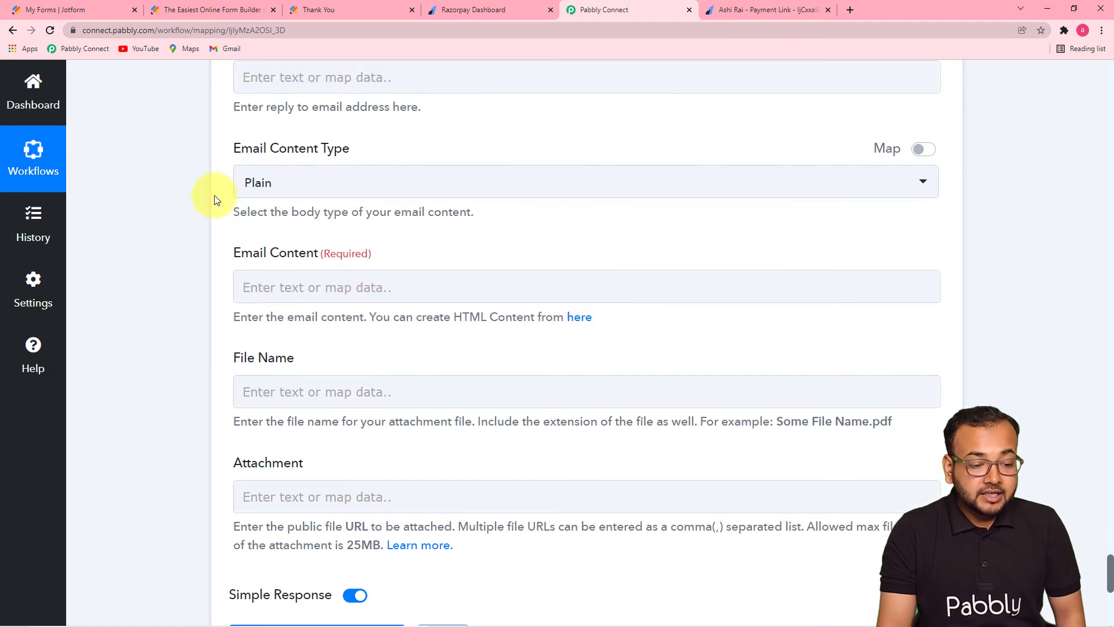
Fill Email Content with the donation thank-you message signed Team Pabbly, mapping JotForm's RawRequest Q3 Name First after "Dear"
left_click(443, 292)
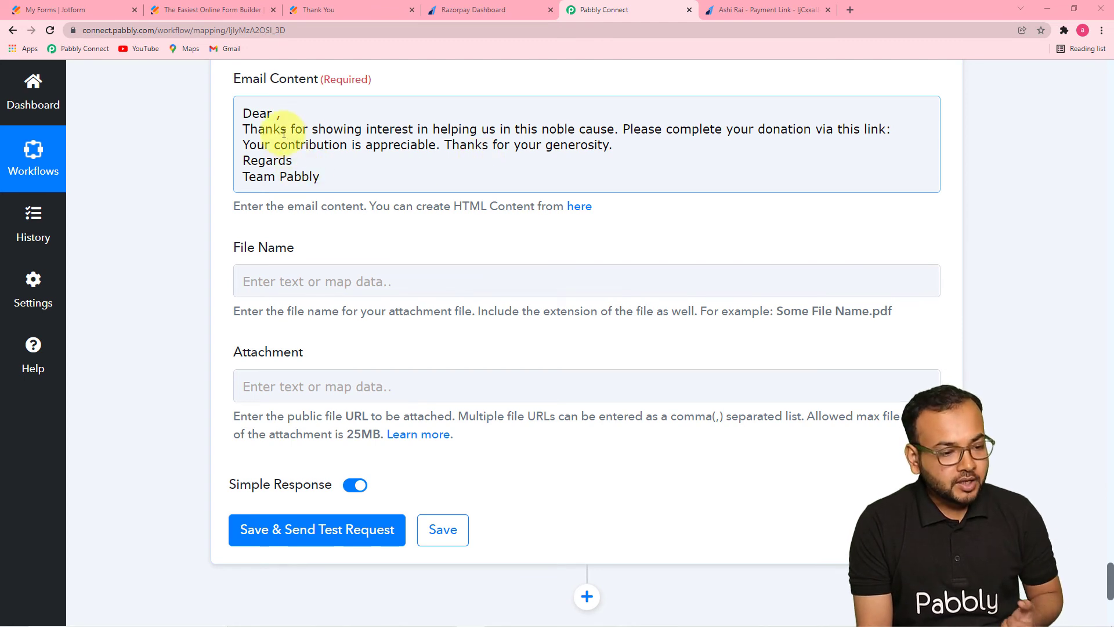
left_click(273, 115)
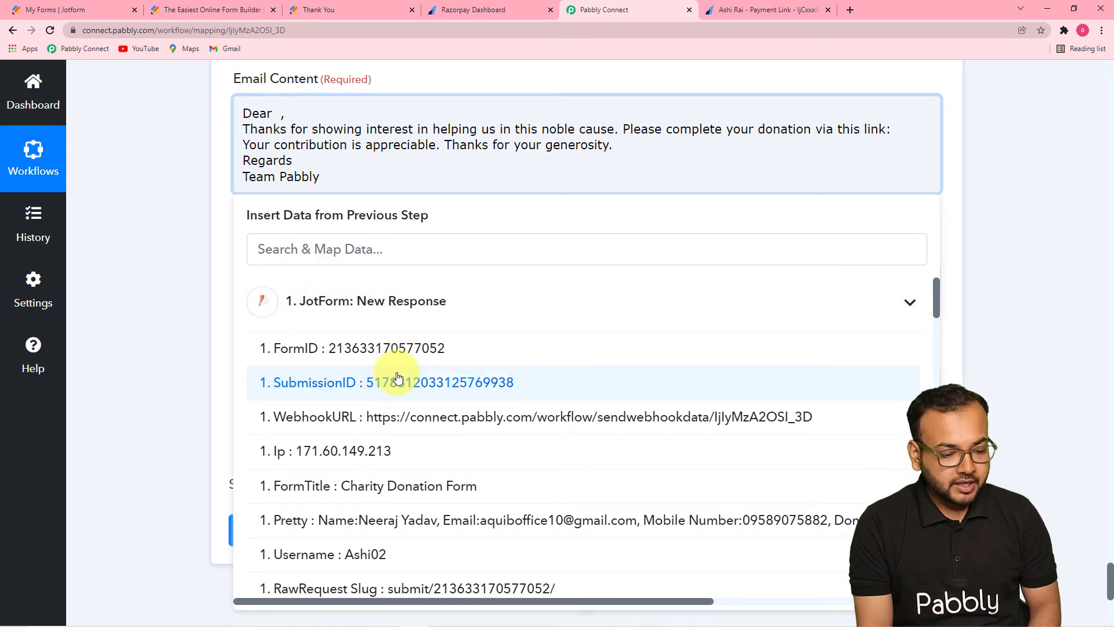
scroll(396, 406, "down", 3)
scroll(394, 402, "down", 2)
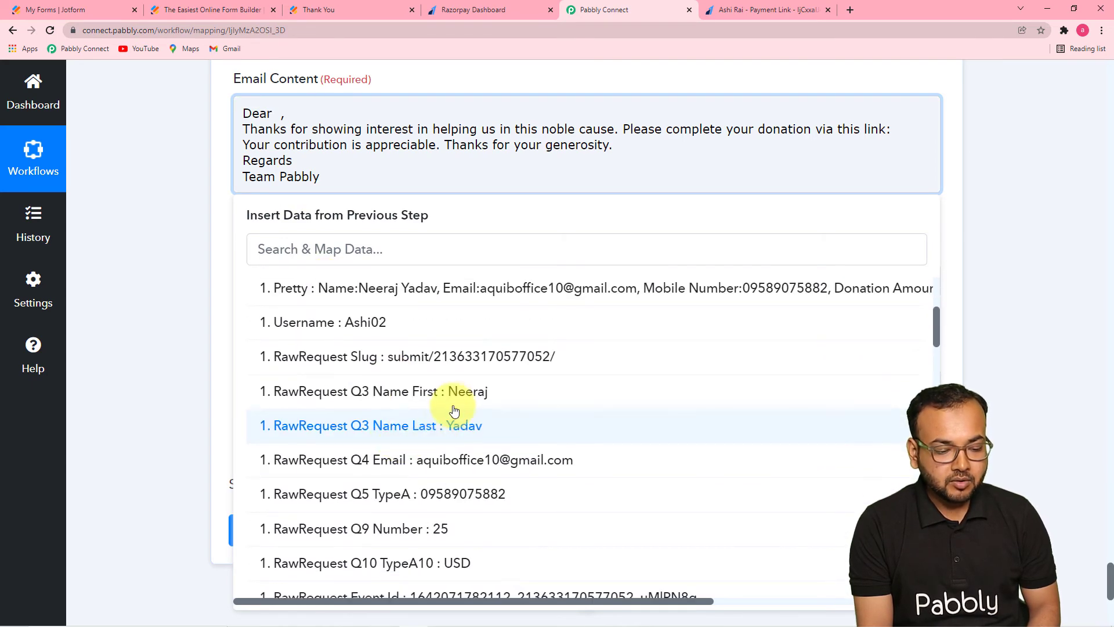
left_click(454, 389)
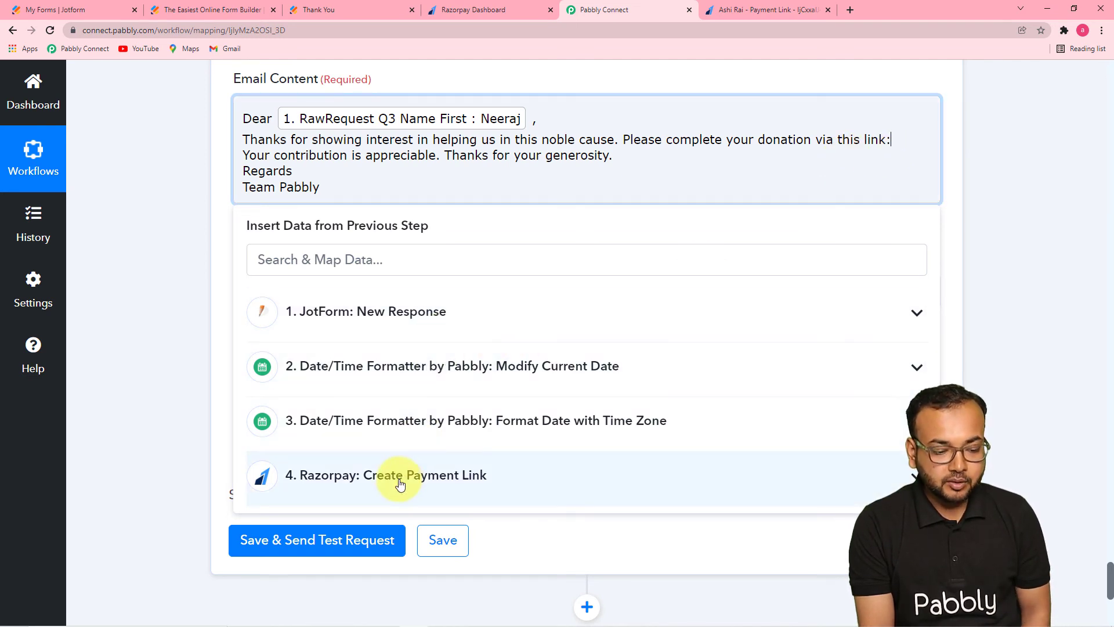
Map the Short Url value from the Razorpay Create Payment Link step after "via this link:" in the Email Content
left_click(478, 492)
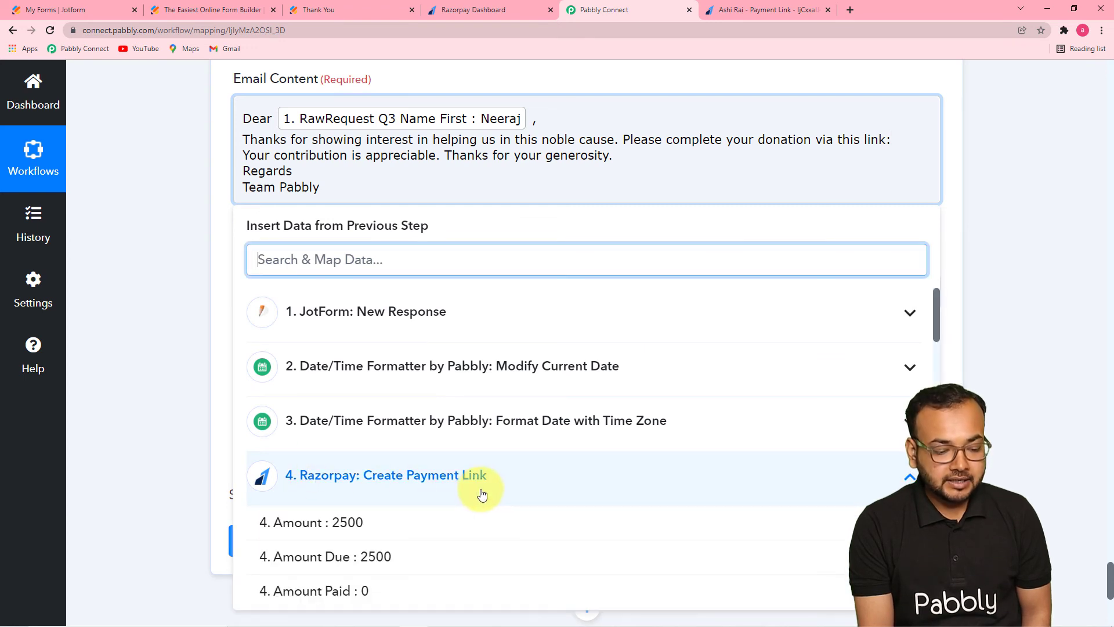
scroll(481, 493, "down", 5)
scroll(481, 494, "down", 6)
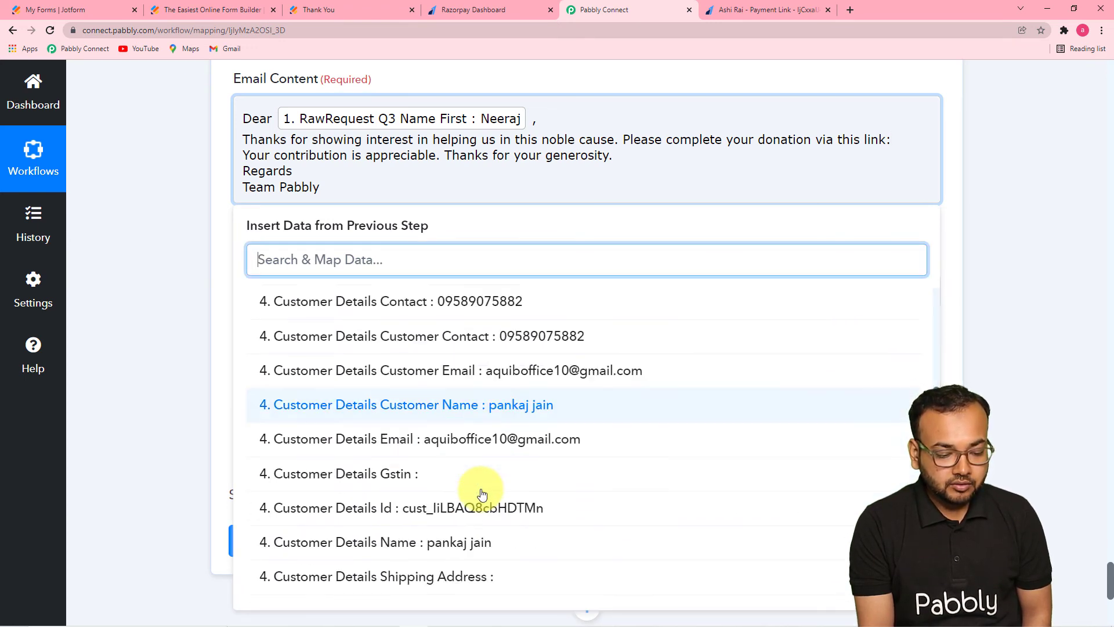
scroll(481, 494, "down", 6)
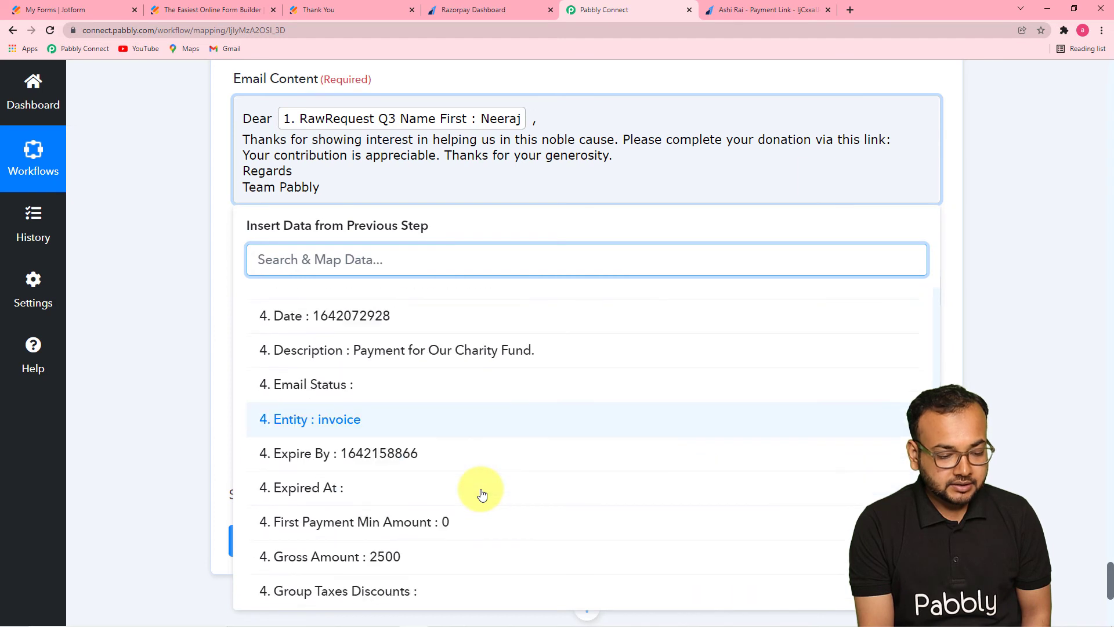
scroll(481, 493, "down", 3)
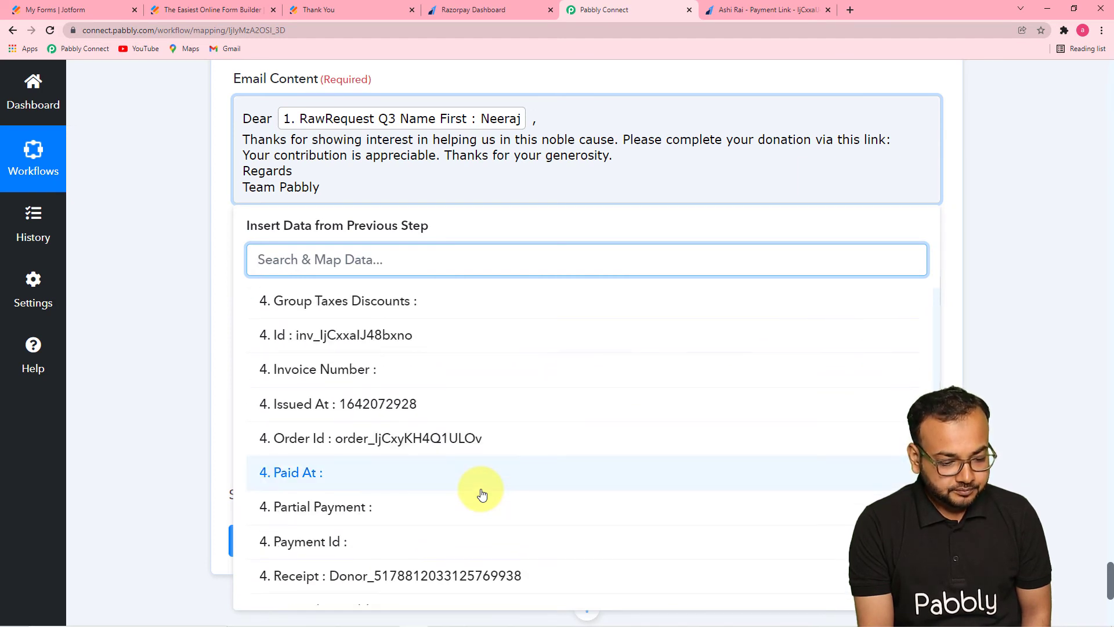
scroll(482, 494, "down", 5)
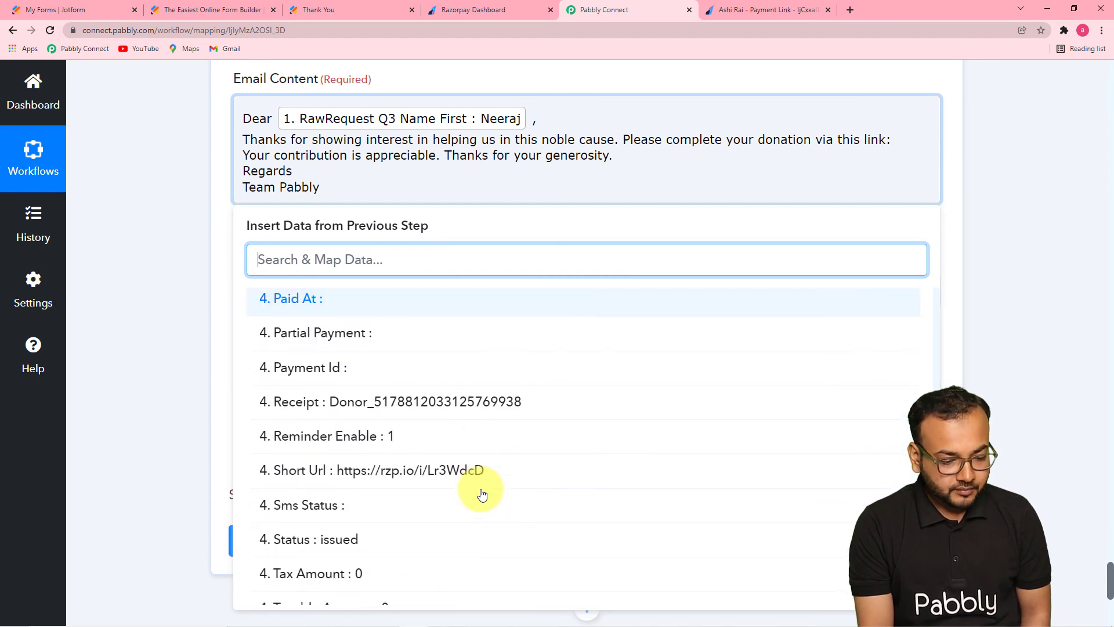
left_click(415, 480)
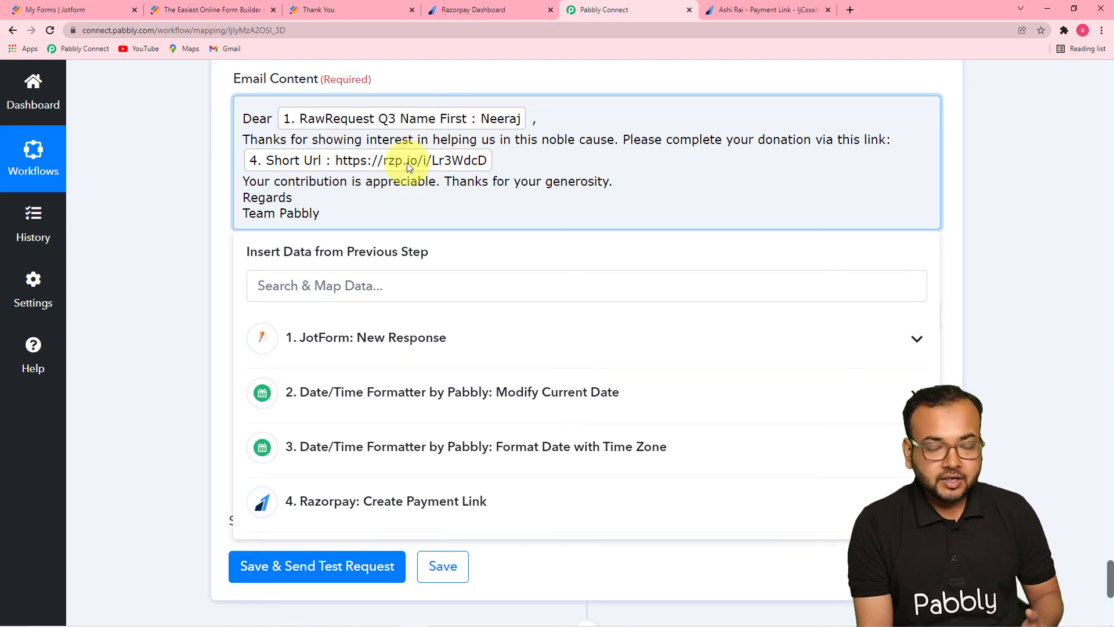
left_click(180, 166)
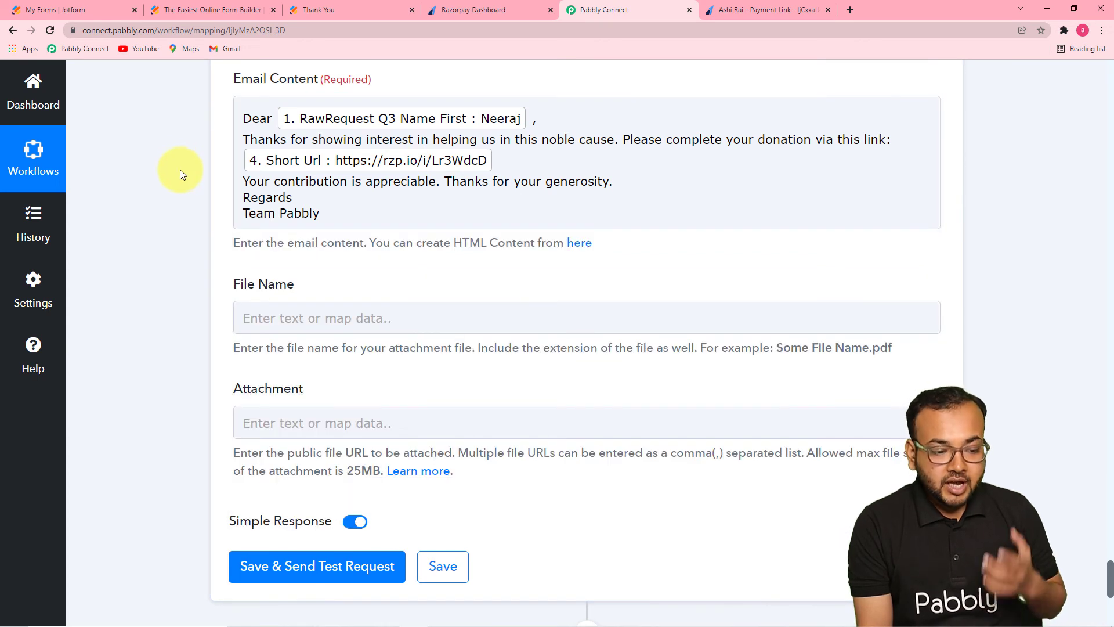
Review the Gmail action's recipient, sender name, subject, content type and email content fields
left_click(375, 155)
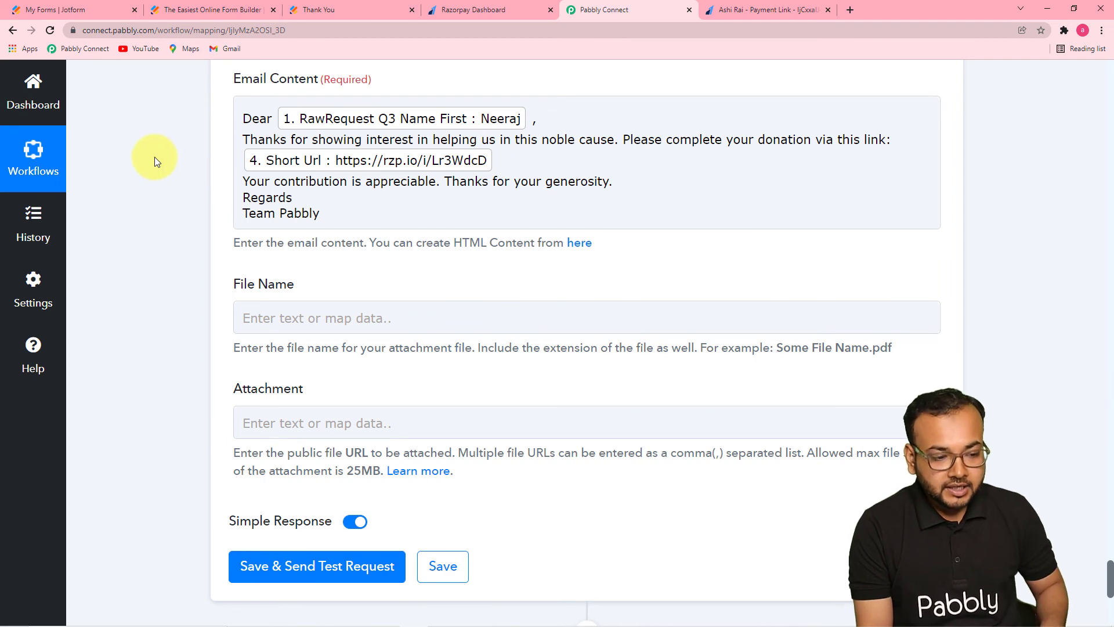
scroll(154, 157, "down", 3)
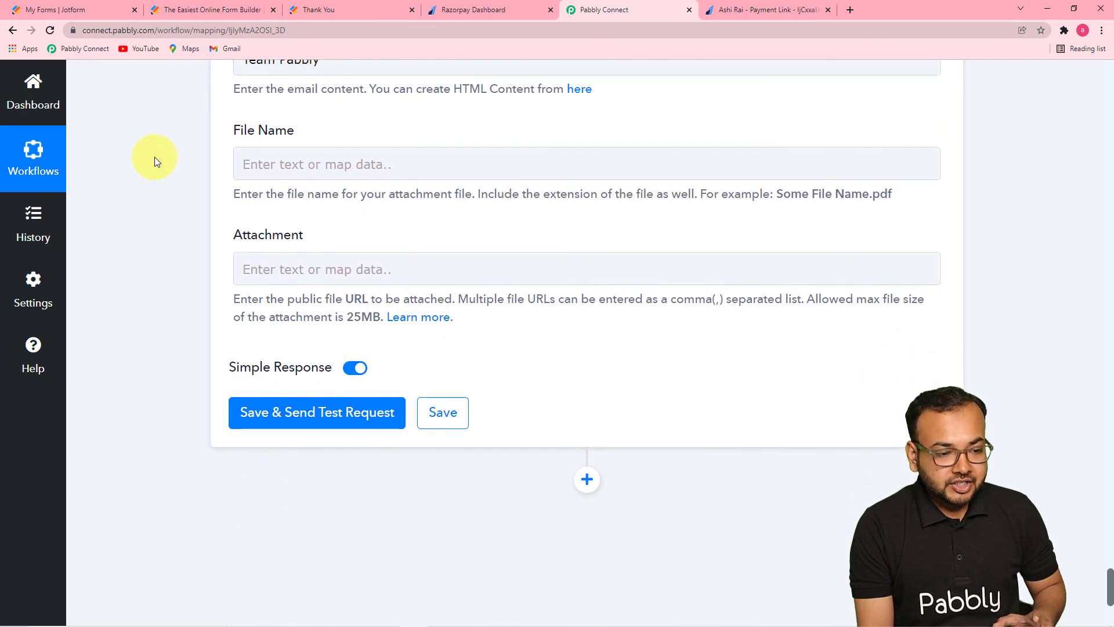
scroll(154, 174, "up", 2)
scroll(158, 203, "up", 4)
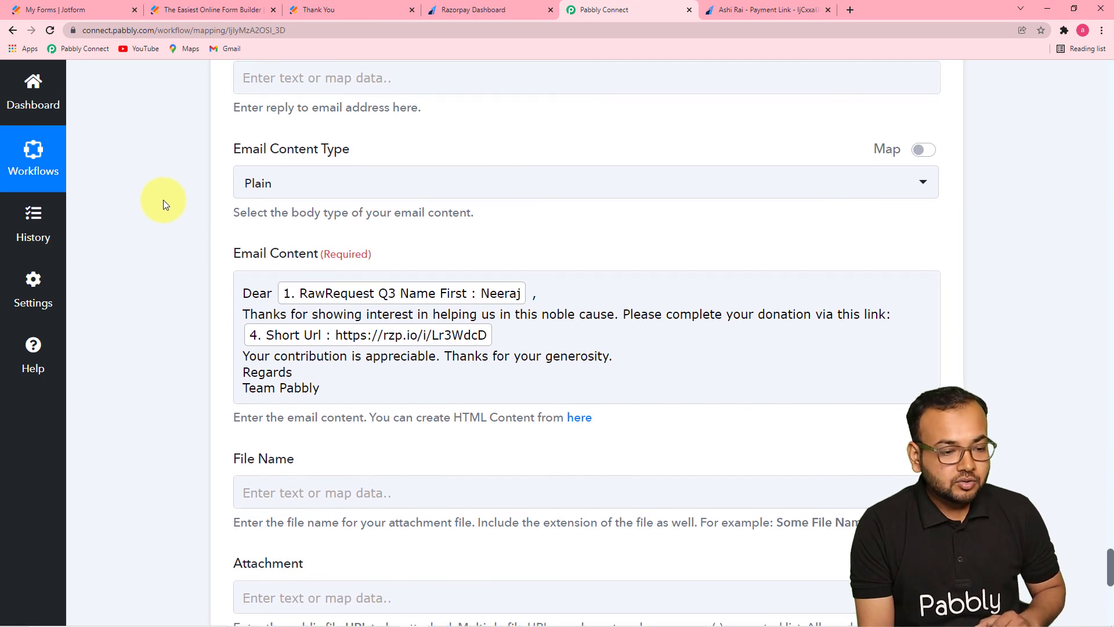
scroll(162, 200, "up", 5)
scroll(162, 199, "down", 2)
scroll(162, 200, "up", 6)
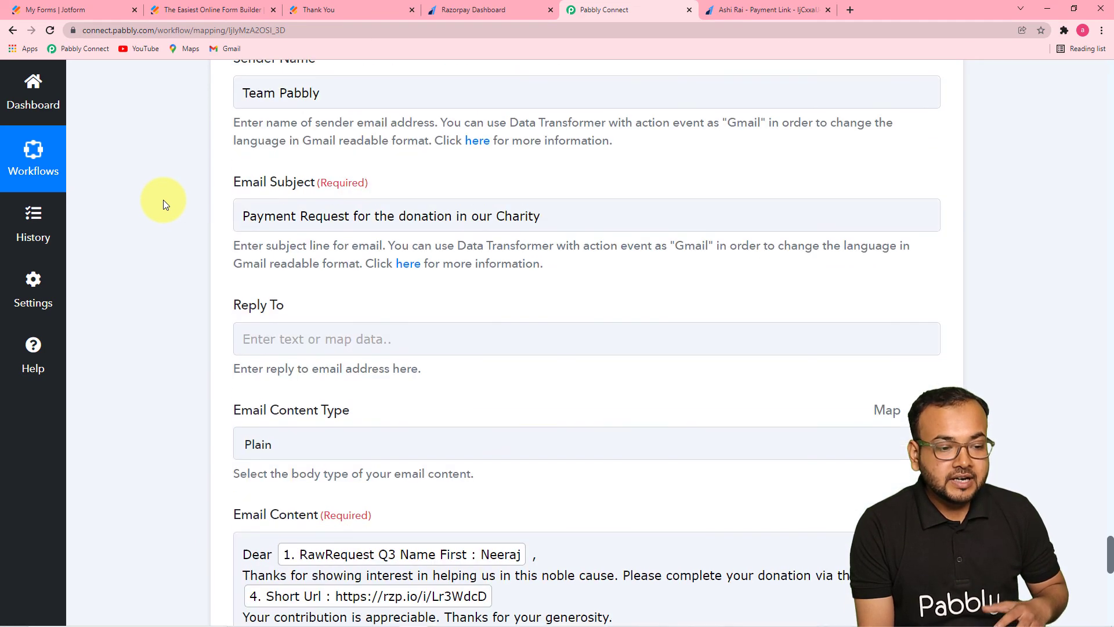
scroll(163, 200, "up", 5)
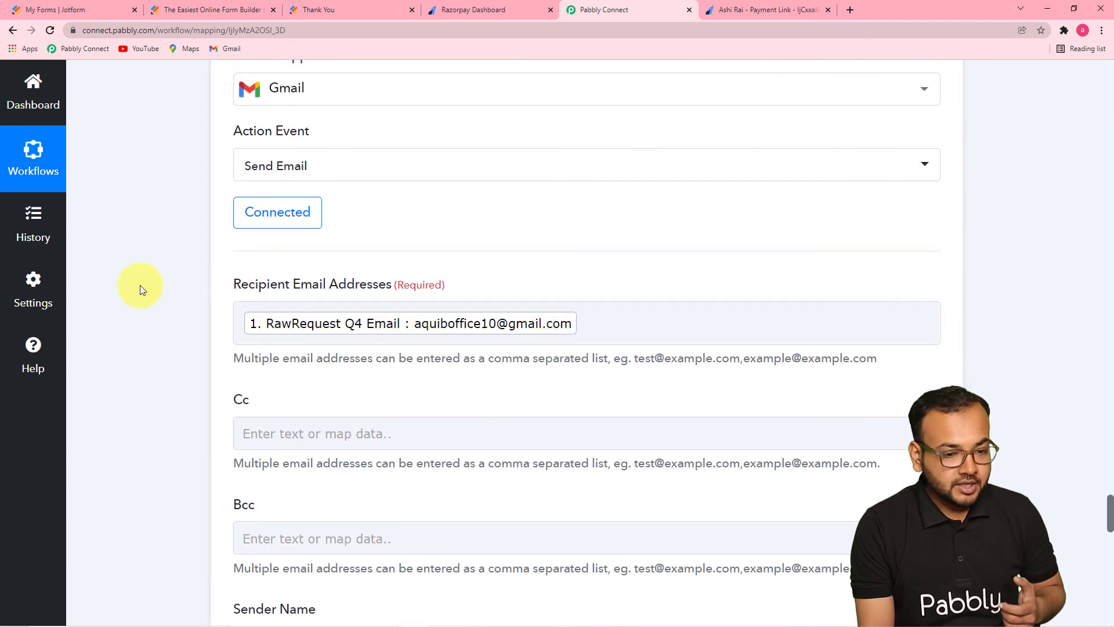
scroll(140, 284, "down", 9)
scroll(141, 290, "down", 6)
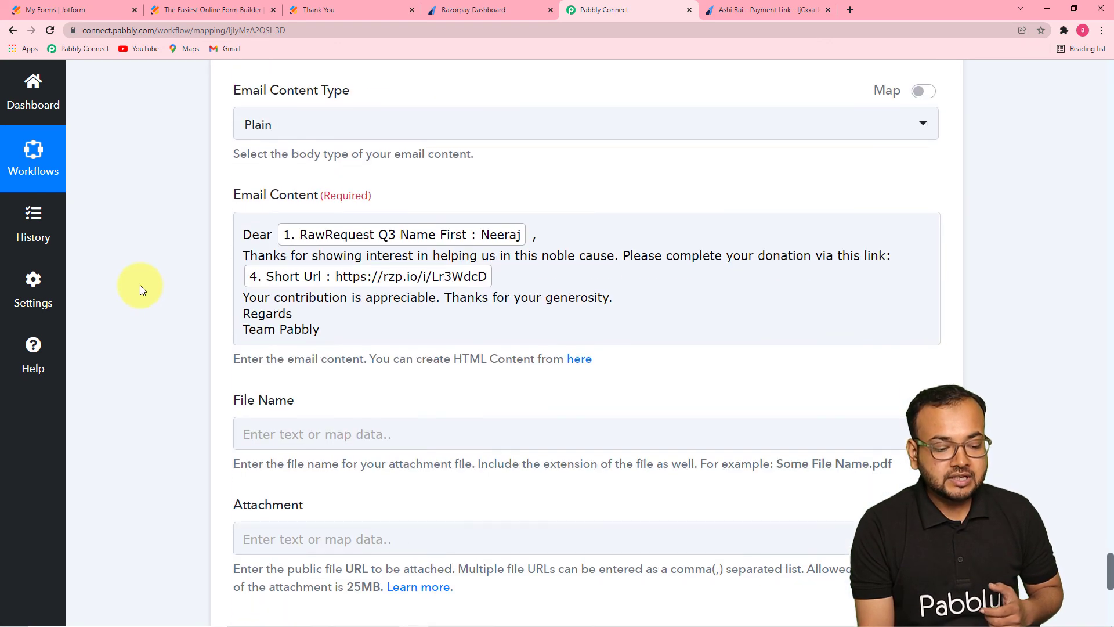
scroll(141, 289, "down", 6)
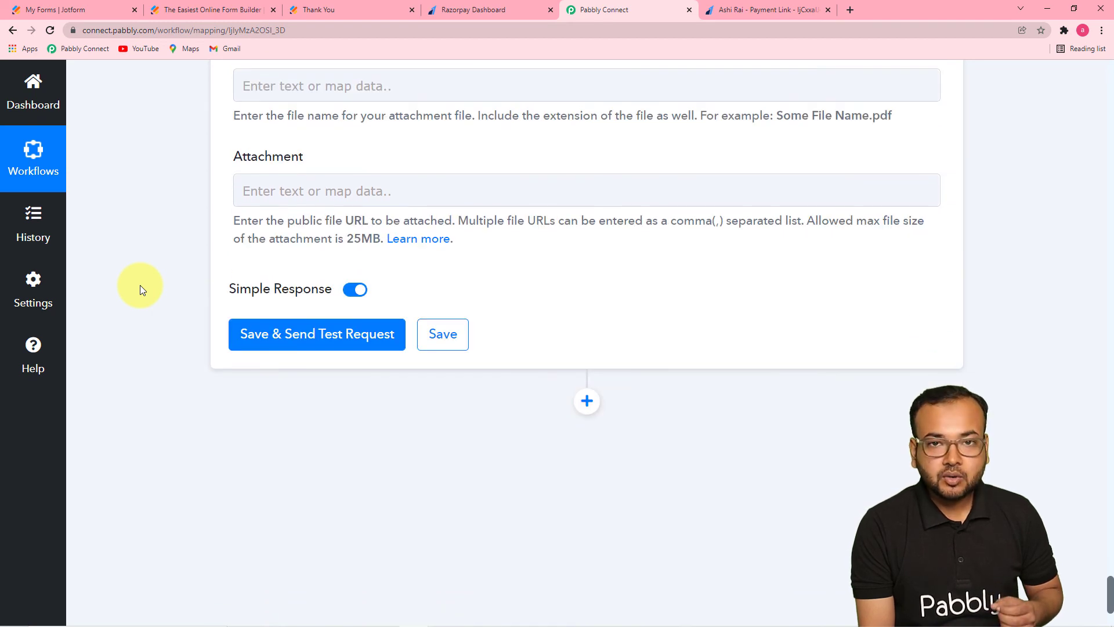
Save the Gmail action, send a test request and check the received response
left_click(262, 333)
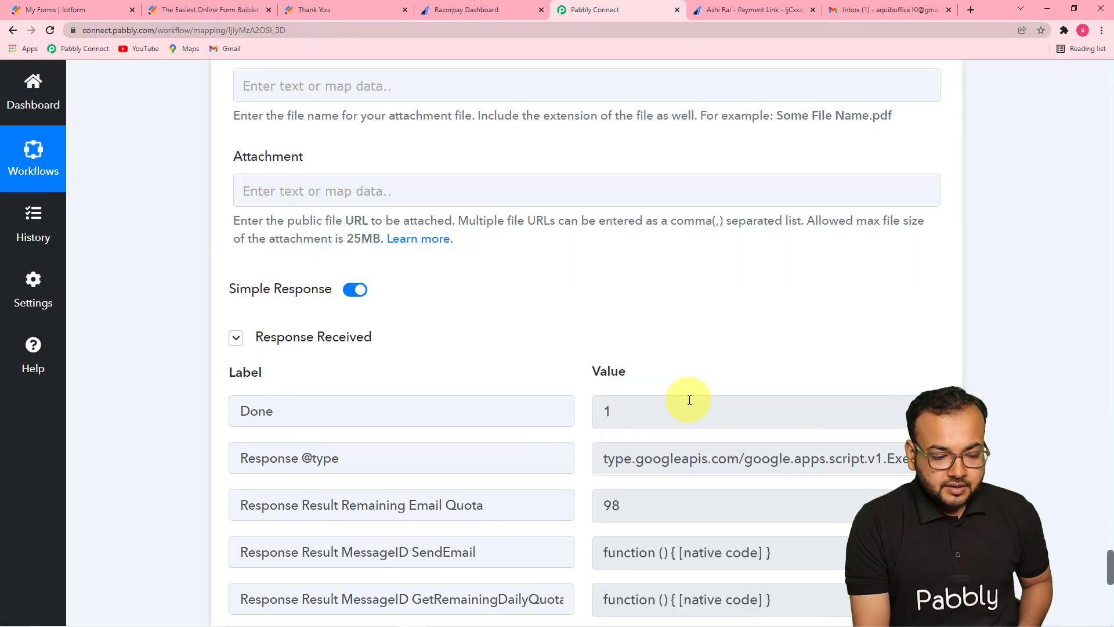
scroll(680, 346, "down", 7)
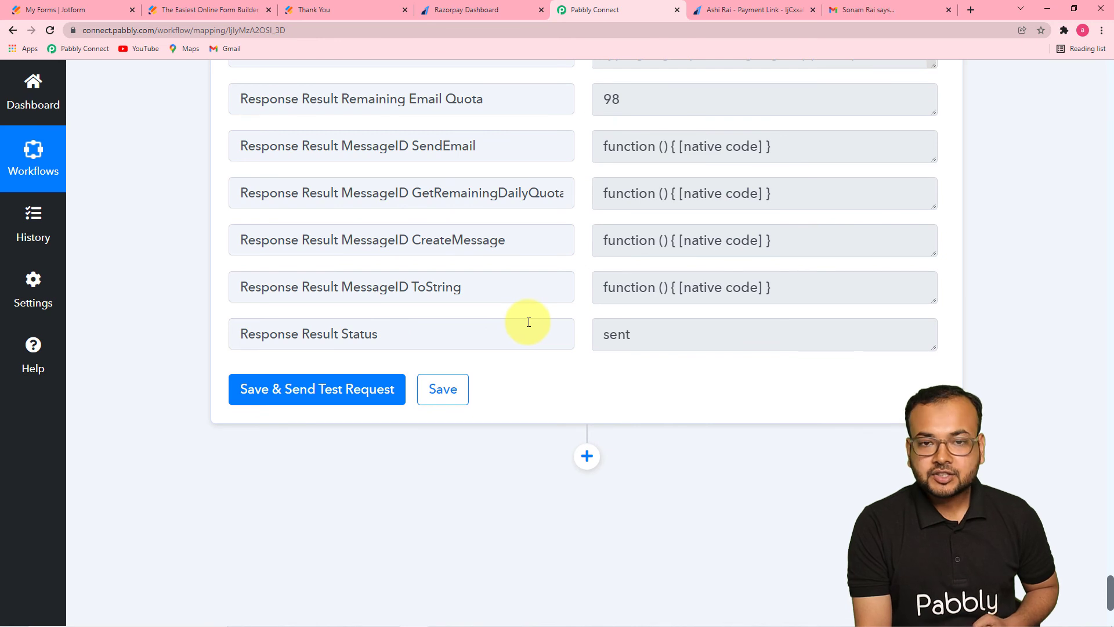
Switch to Gmail, open the "Payment Request for the donation in our Charity" email from Team Pabbly and follow its payment link to the Razorpay page
left_click(855, 12)
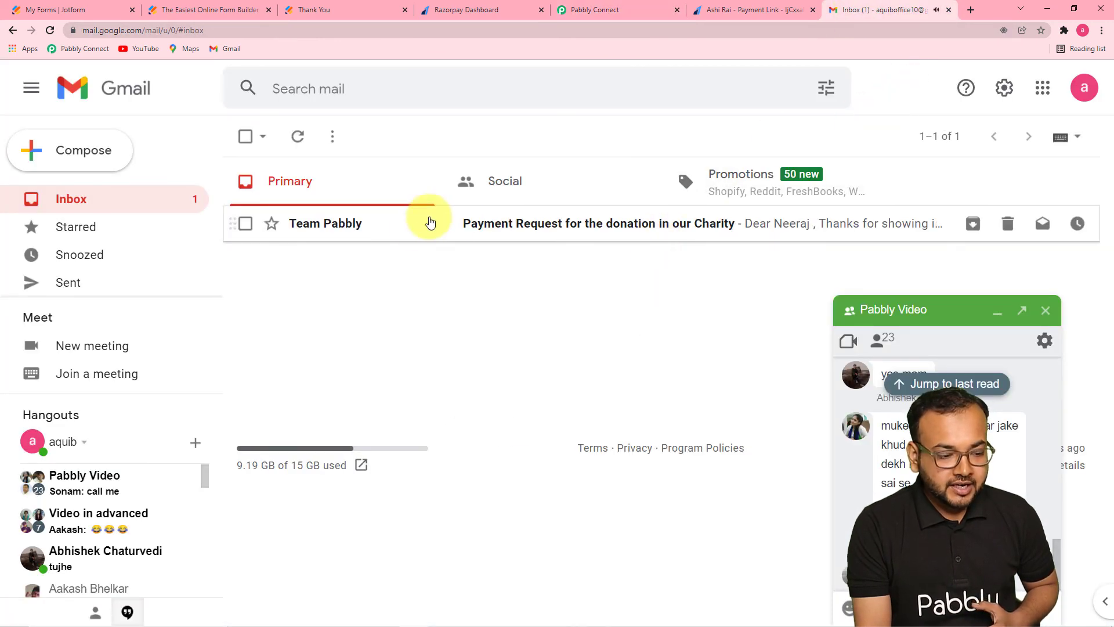
left_click(996, 312)
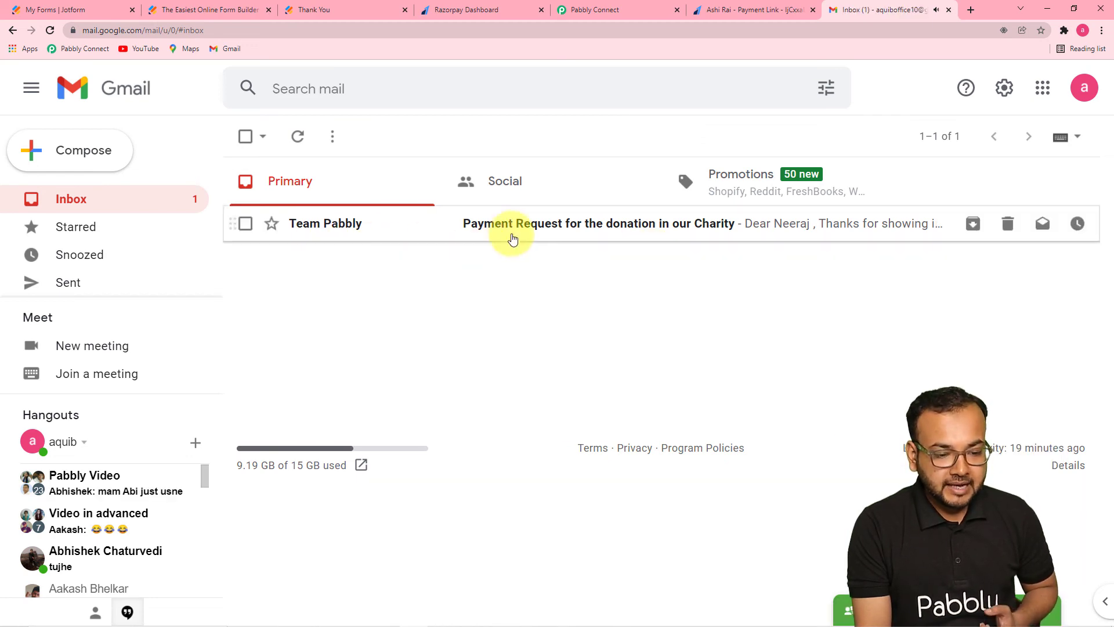
left_click(515, 231)
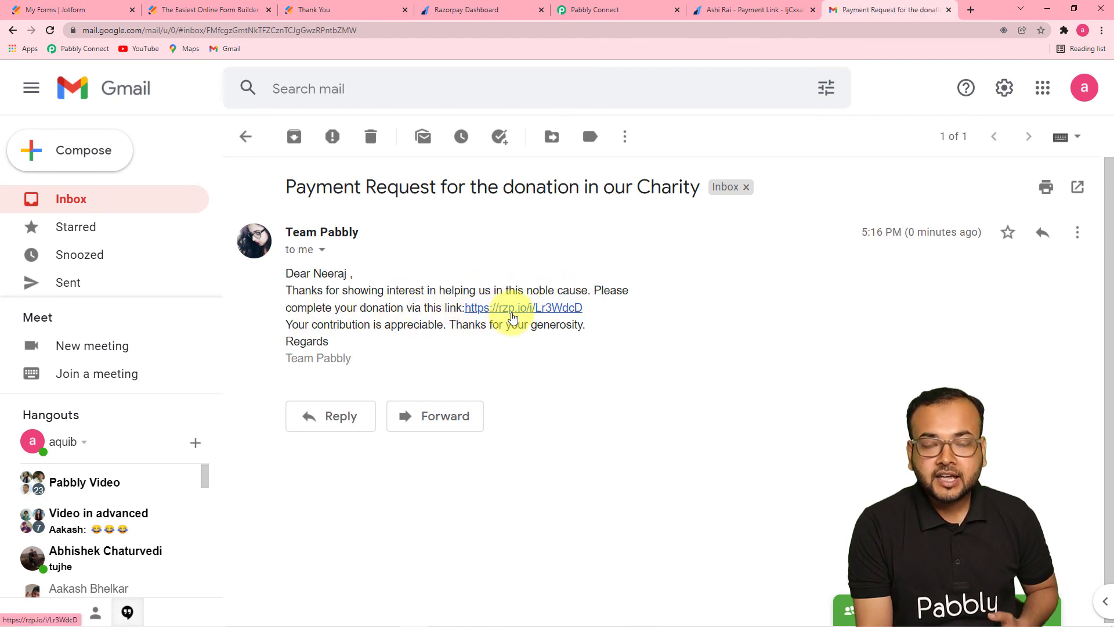
left_click(509, 312)
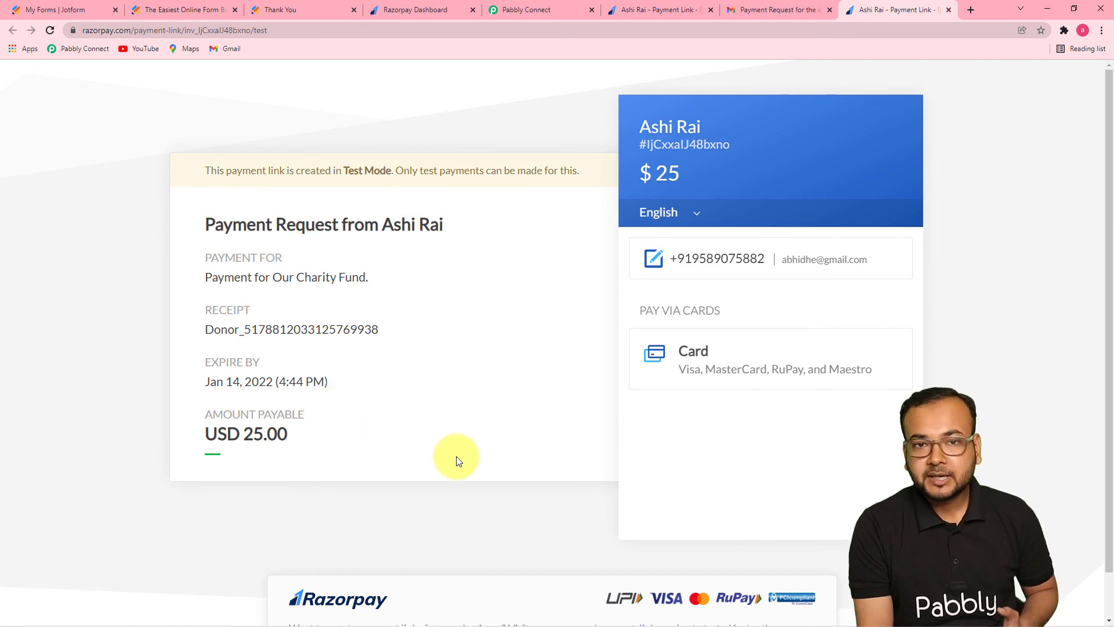
Return to the Pabbly Connect workflow and review the JotForm New Response trigger's webhook setup and received donor details
left_click(520, 19)
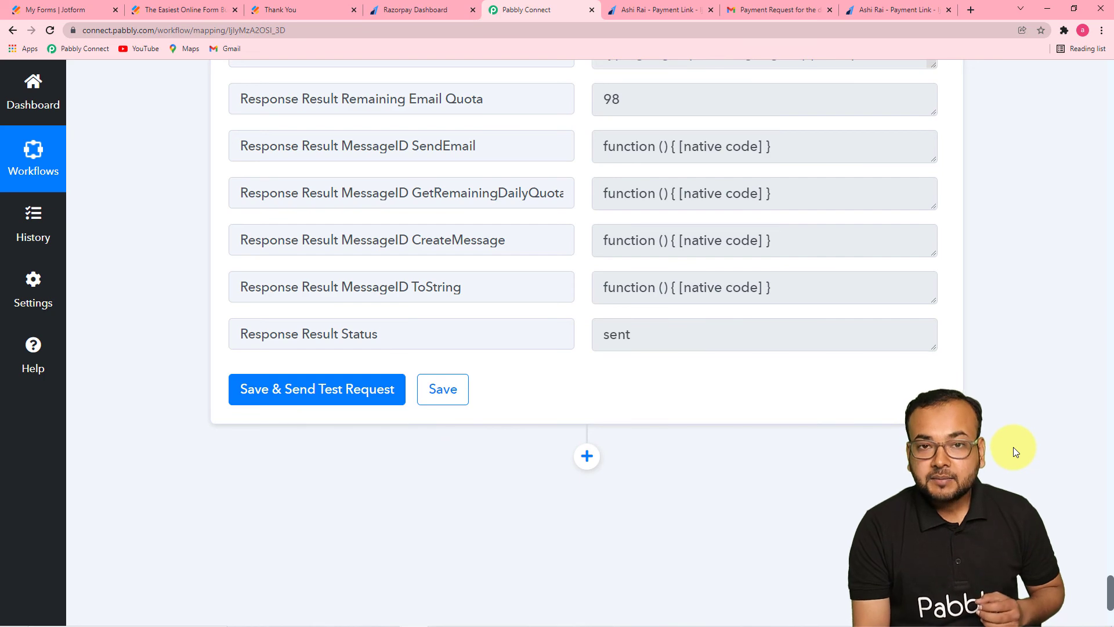
scroll(1013, 447, "up", 5)
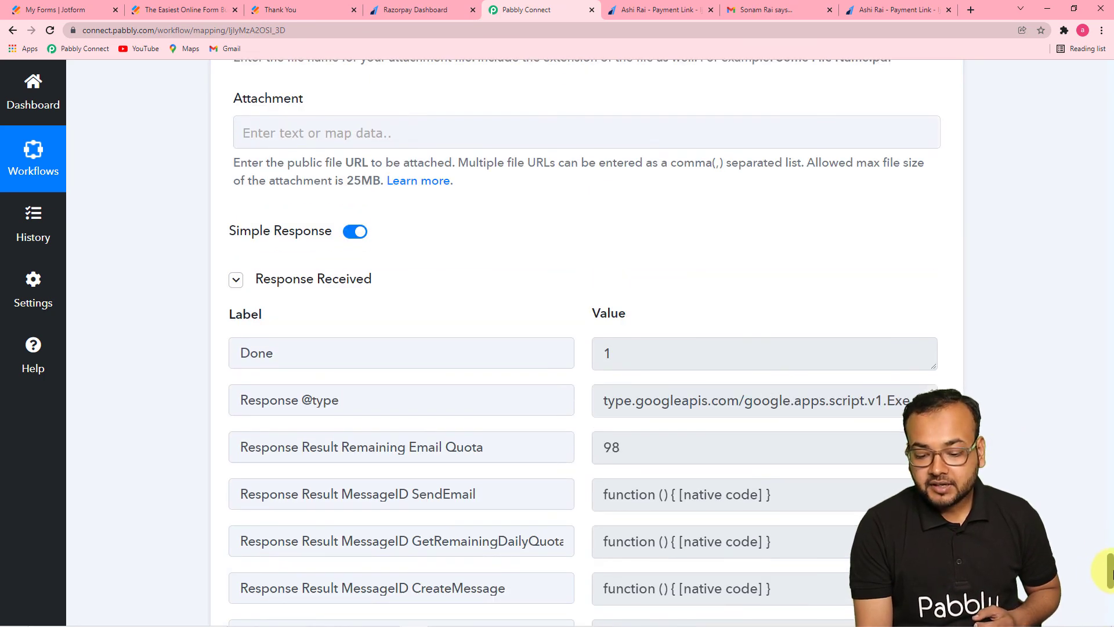
left_click_drag(1110, 566, 1094, 64)
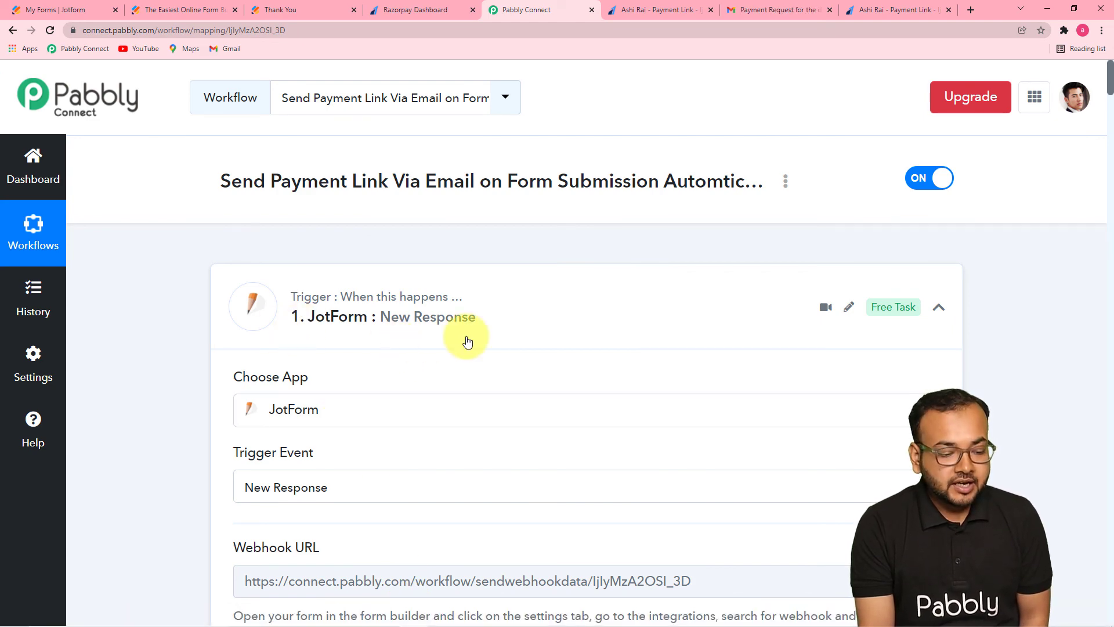
scroll(468, 341, "down", 7)
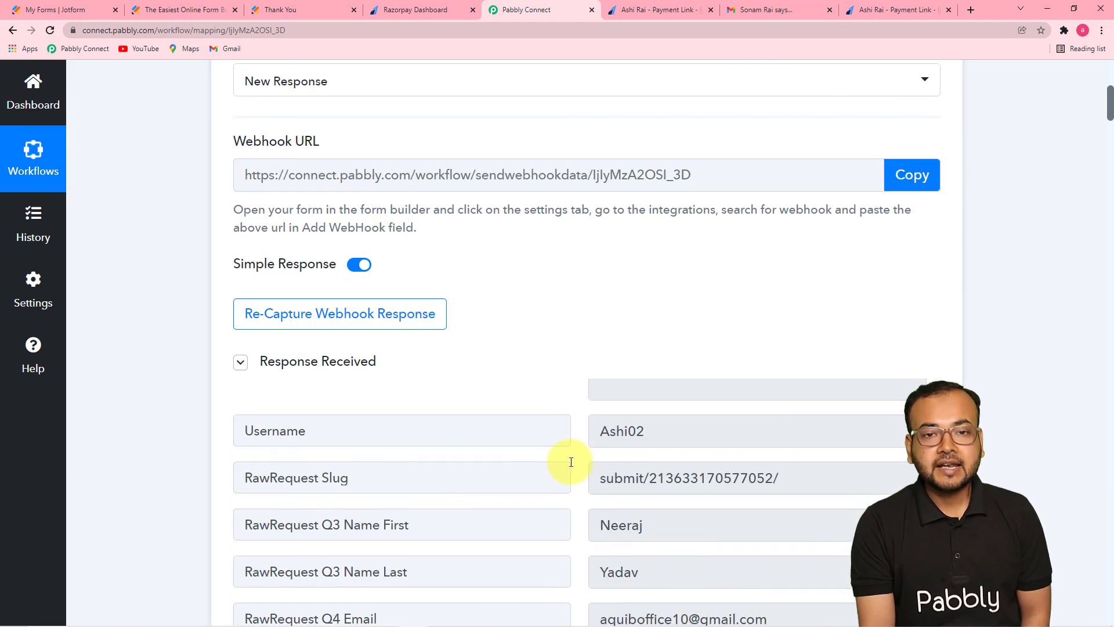
scroll(571, 461, "down", 1)
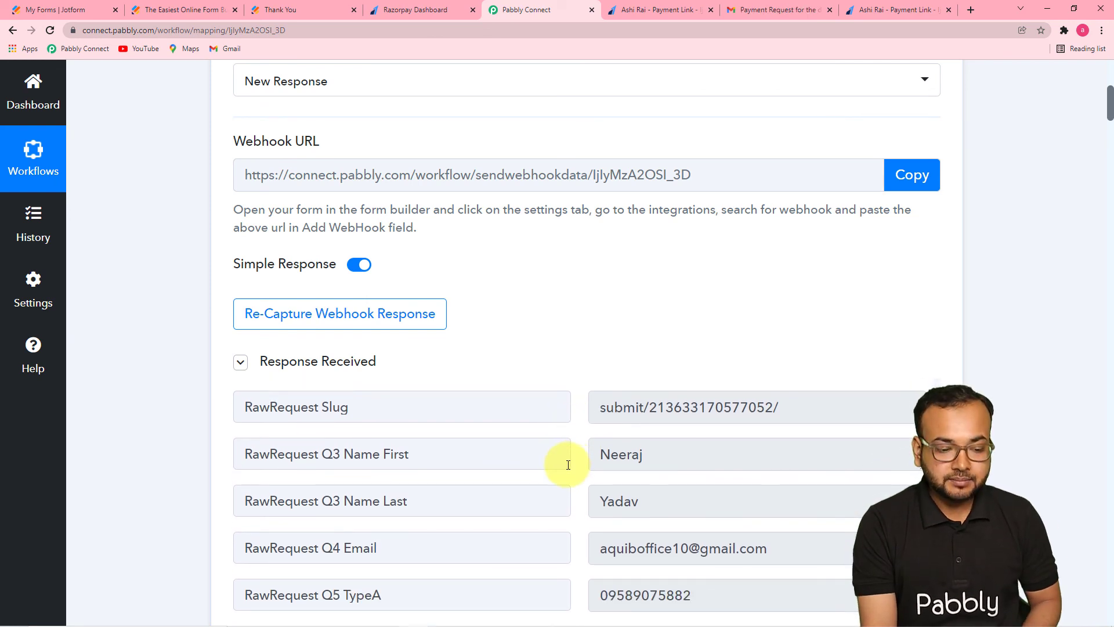
scroll(568, 464, "down", 2)
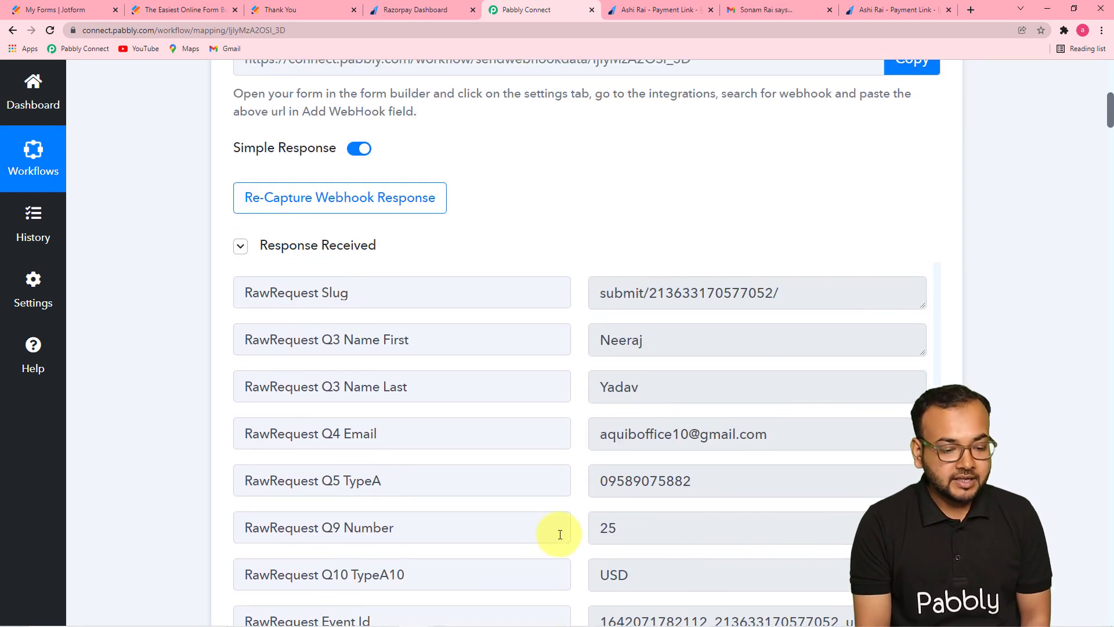
scroll(210, 413, "down", 5)
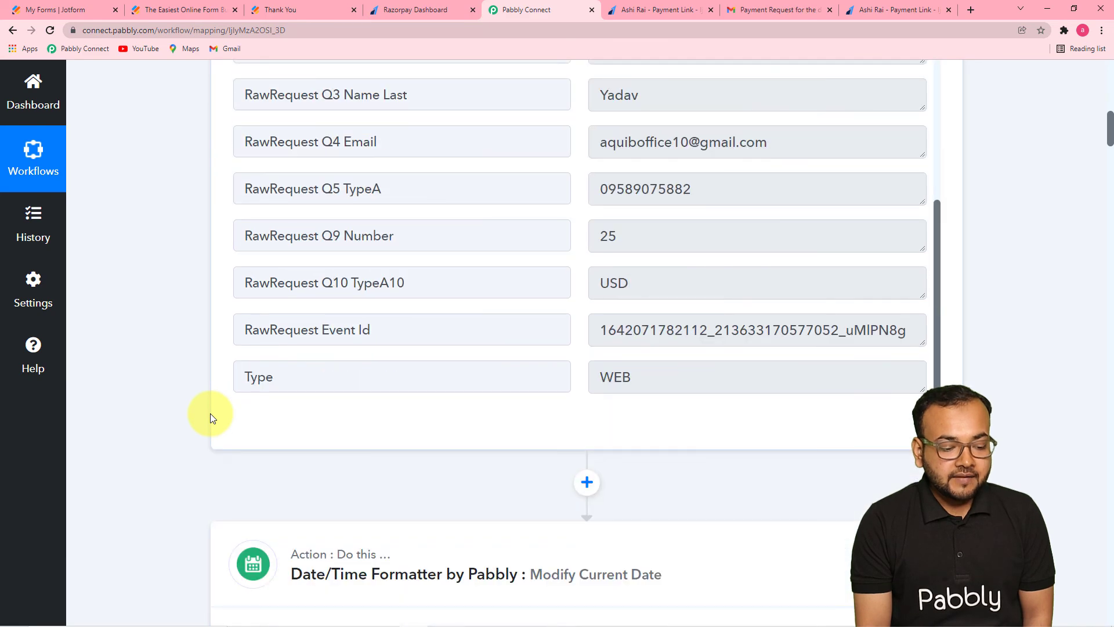
Review the Date/Time Formatter Modify Current Date action, including its date format, time zone, operation, unit, value and response
scroll(210, 413, "down", 5)
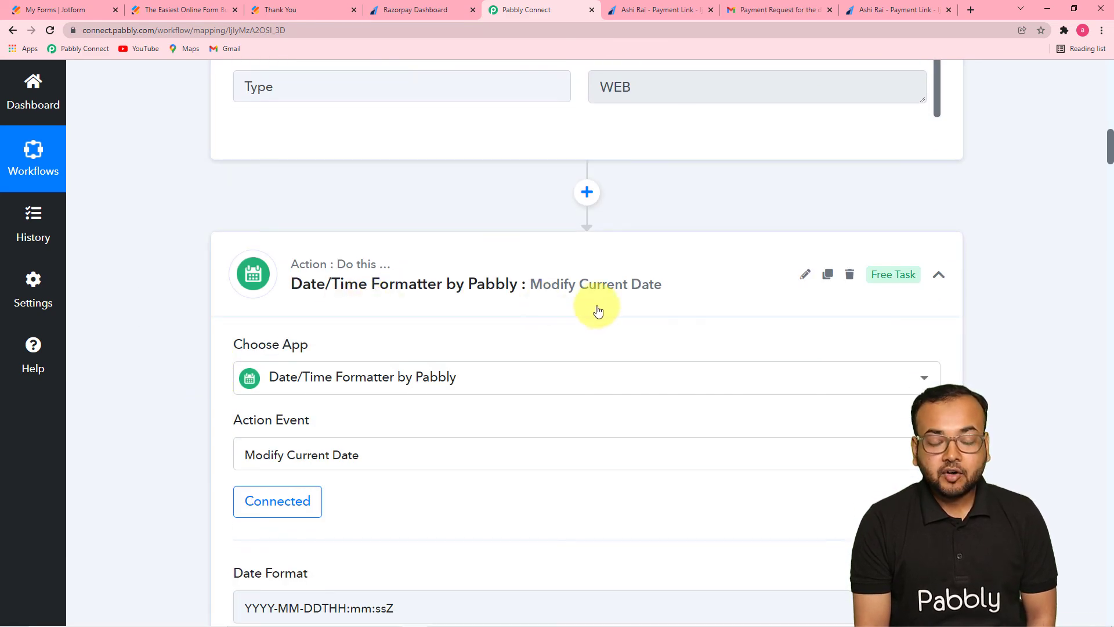
scroll(598, 311, "down", 2)
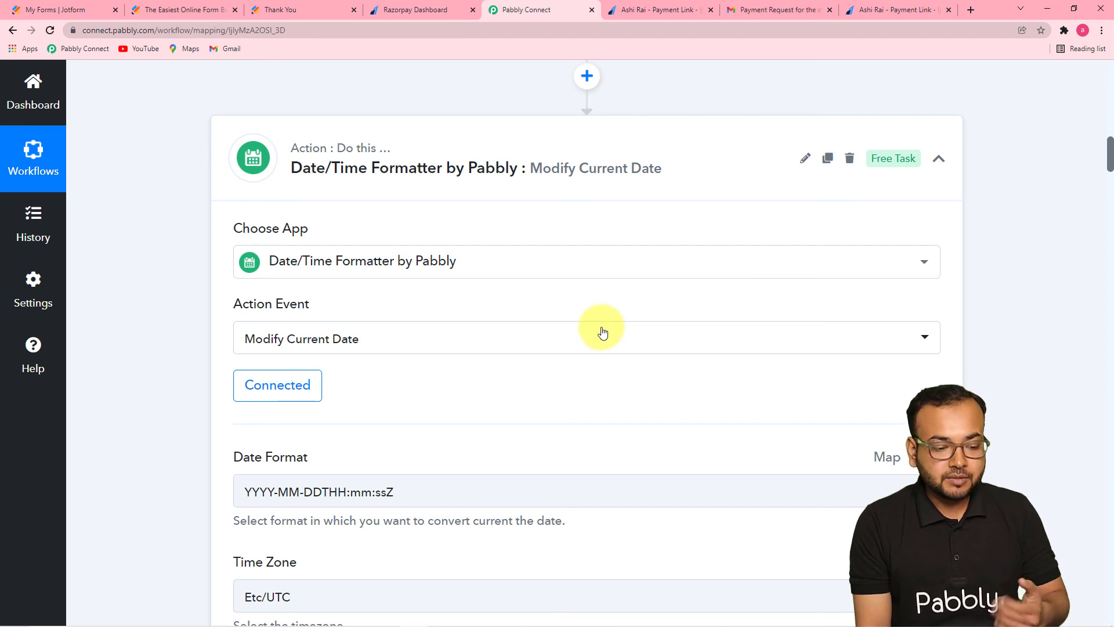
scroll(602, 331, "down", 4)
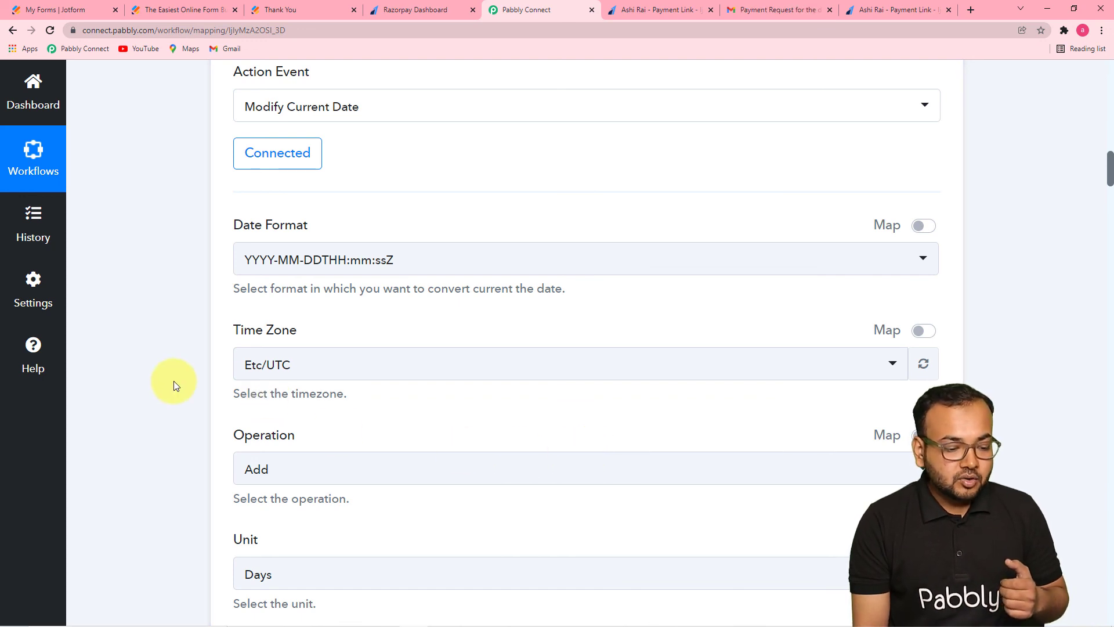
scroll(173, 381, "down", 3)
scroll(173, 381, "down", 3)
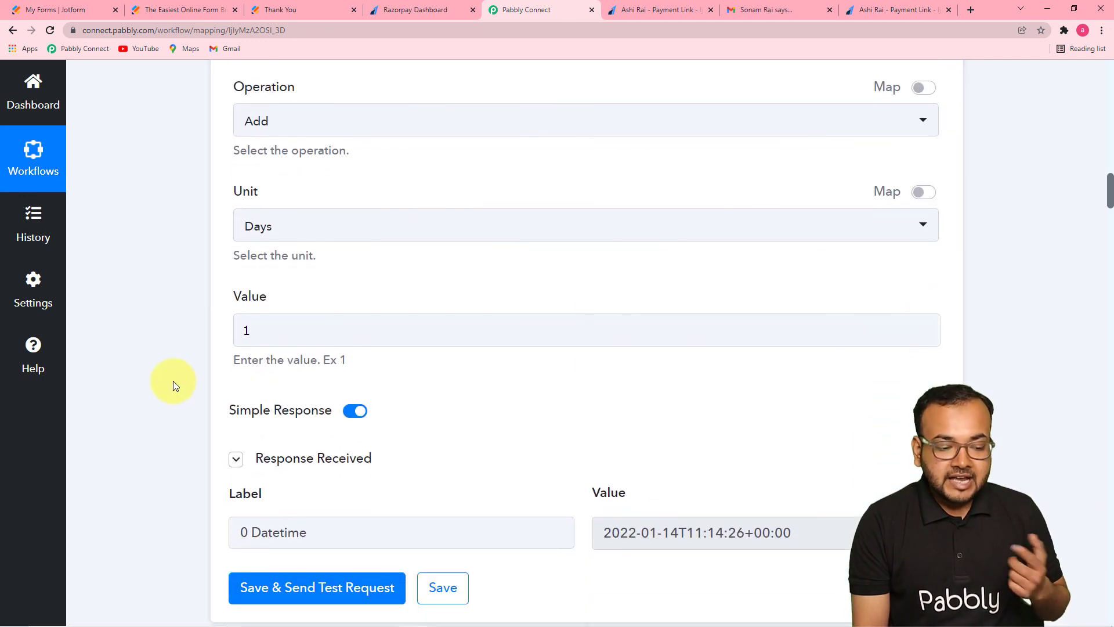
scroll(173, 380, "down", 3)
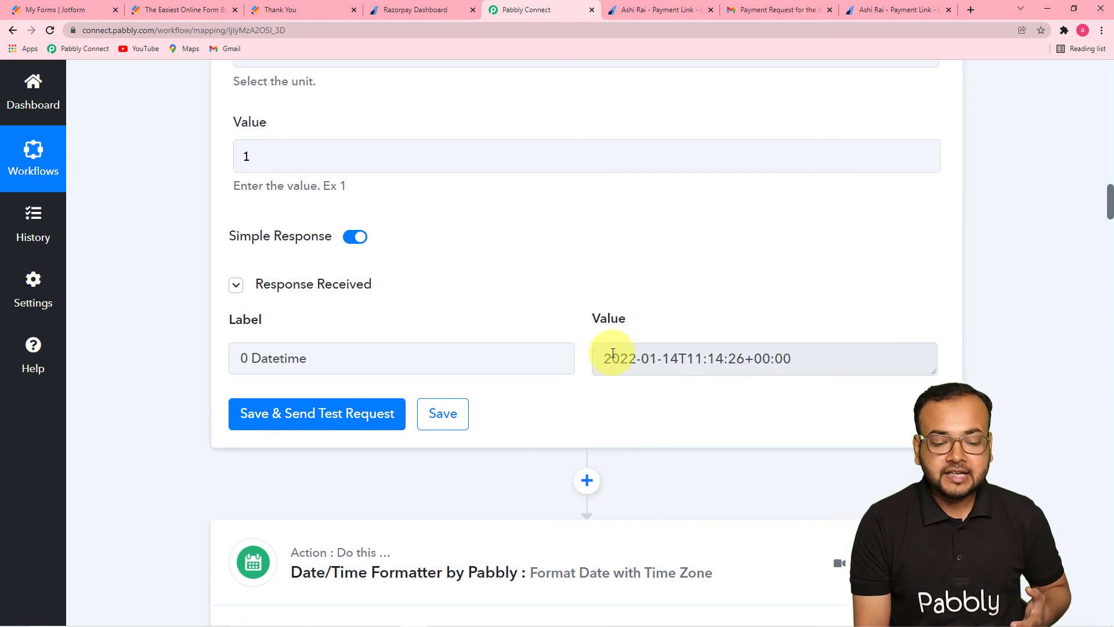
Review the Format Date with Time Zone action's mapped date, source and target formats, time zones and received result
scroll(551, 393, "down", 4)
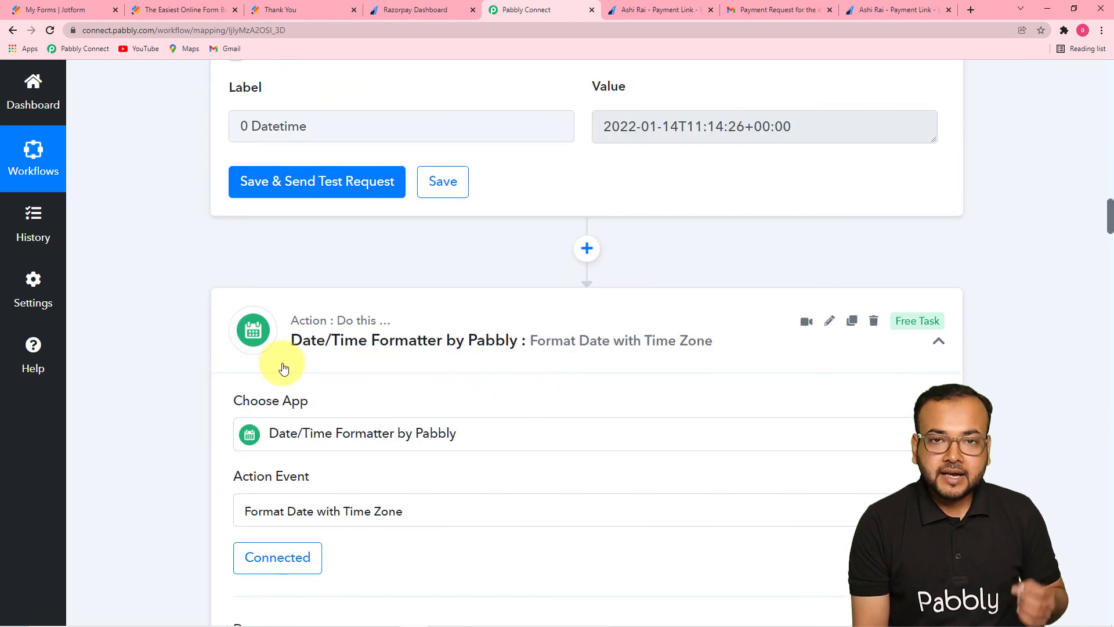
scroll(532, 369, "down", 6)
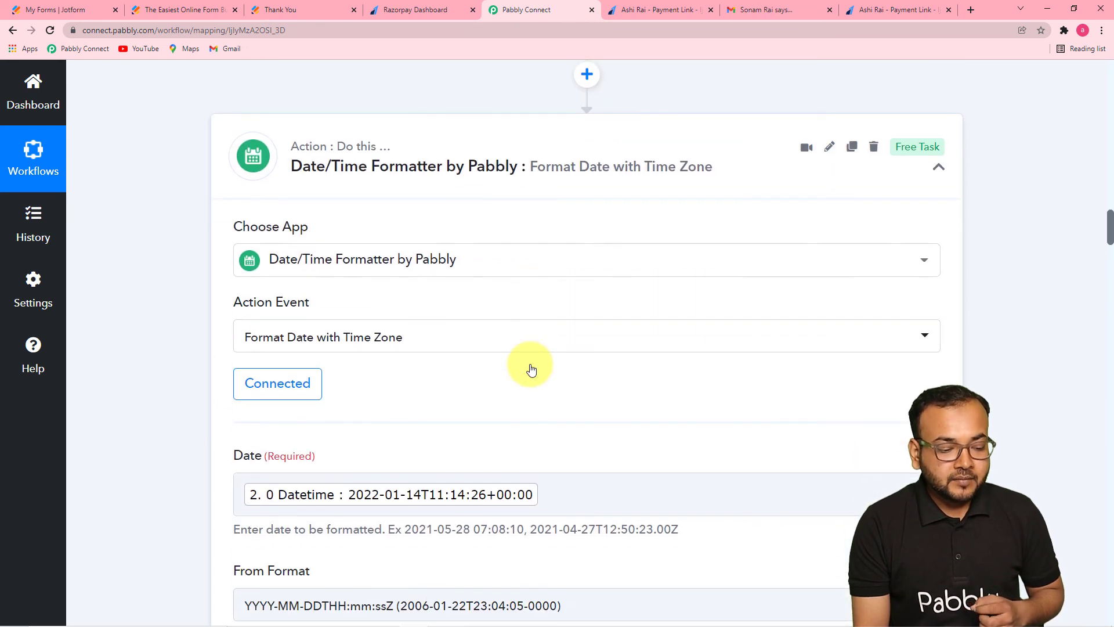
scroll(531, 363, "down", 1)
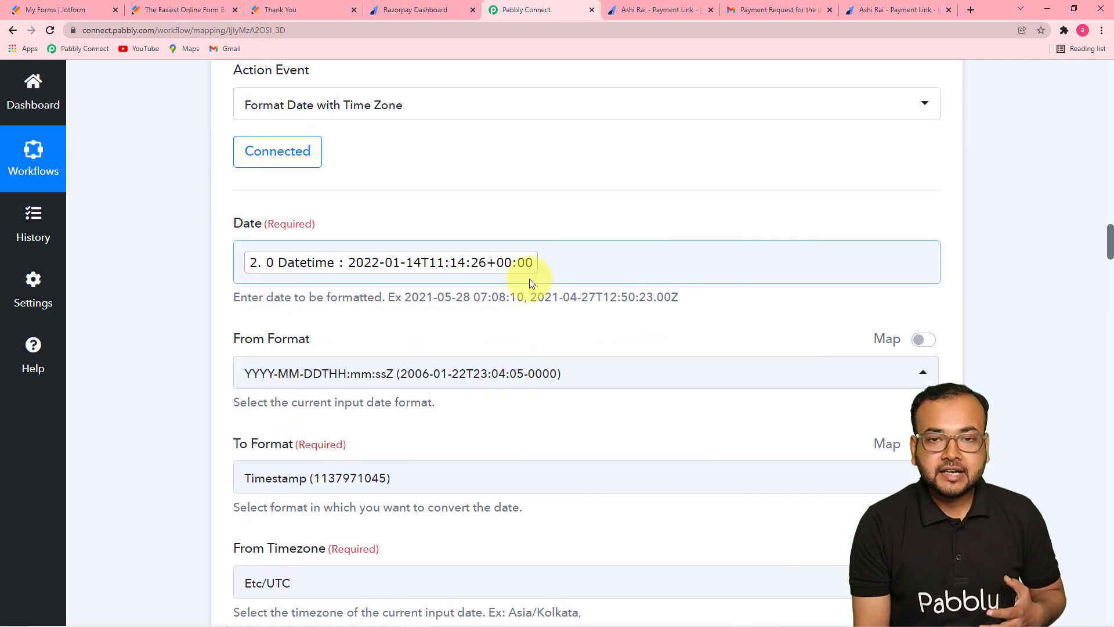
scroll(529, 279, "down", 11)
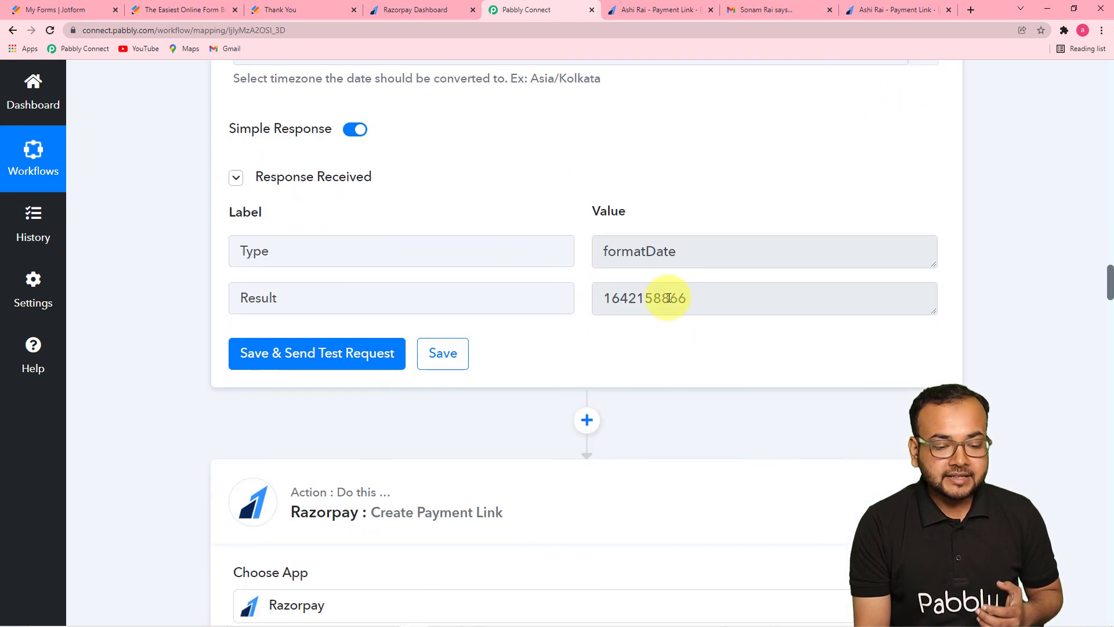
scroll(423, 280, "up", 8)
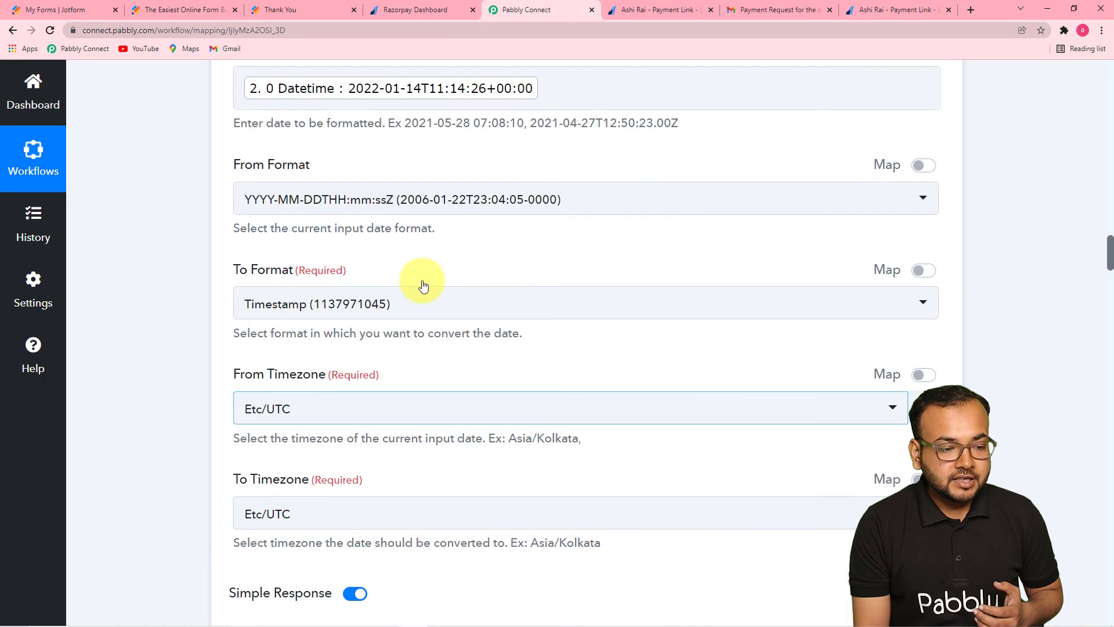
scroll(423, 285, "up", 3)
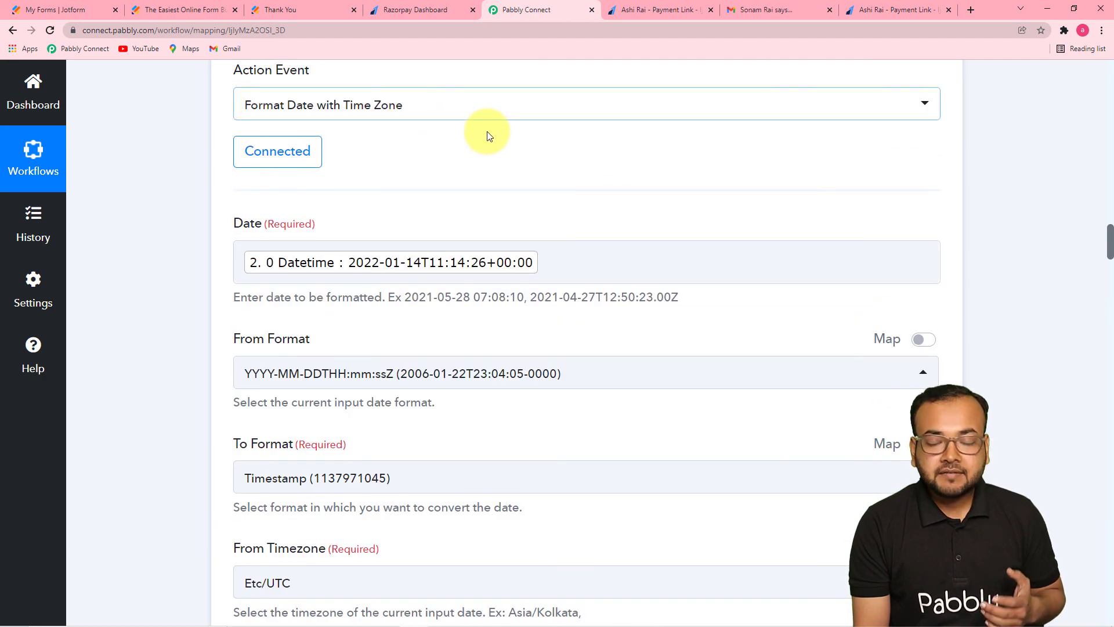
scroll(185, 165, "up", 2)
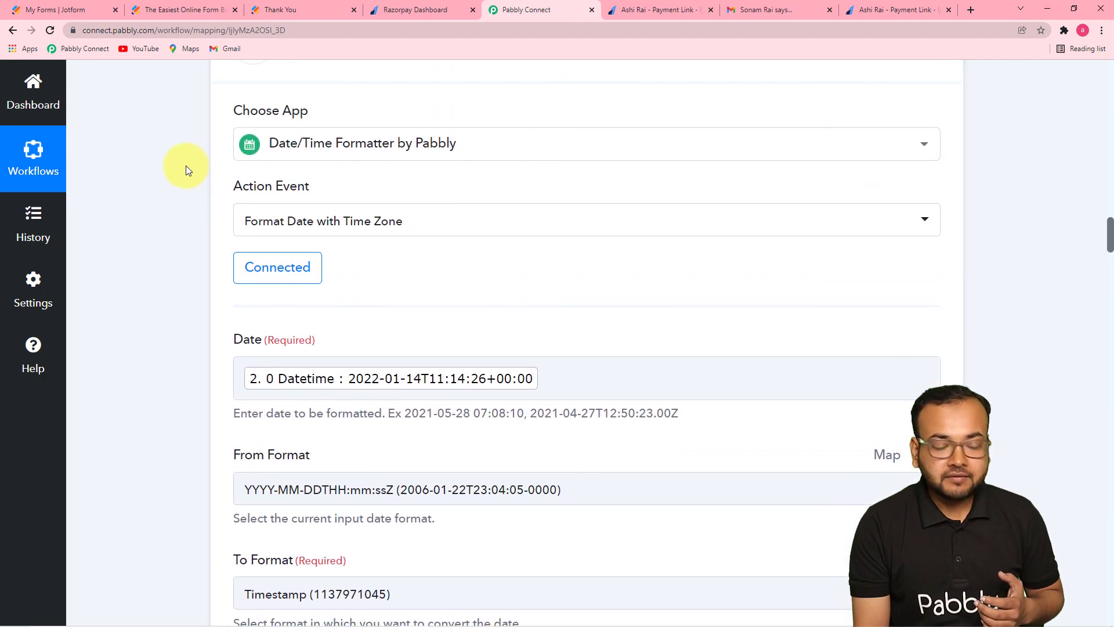
scroll(185, 165, "down", 5)
scroll(185, 165, "down", 10)
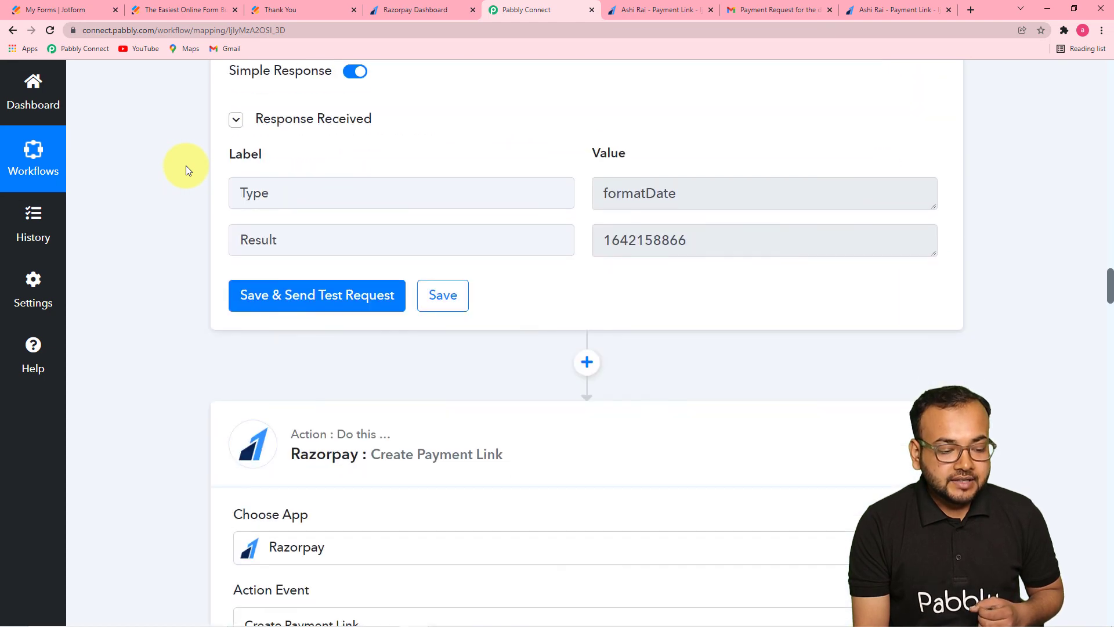
Review the Razorpay Create Payment Link action's amount, currency, description, customer fields, payment options and received response
scroll(186, 165, "down", 1)
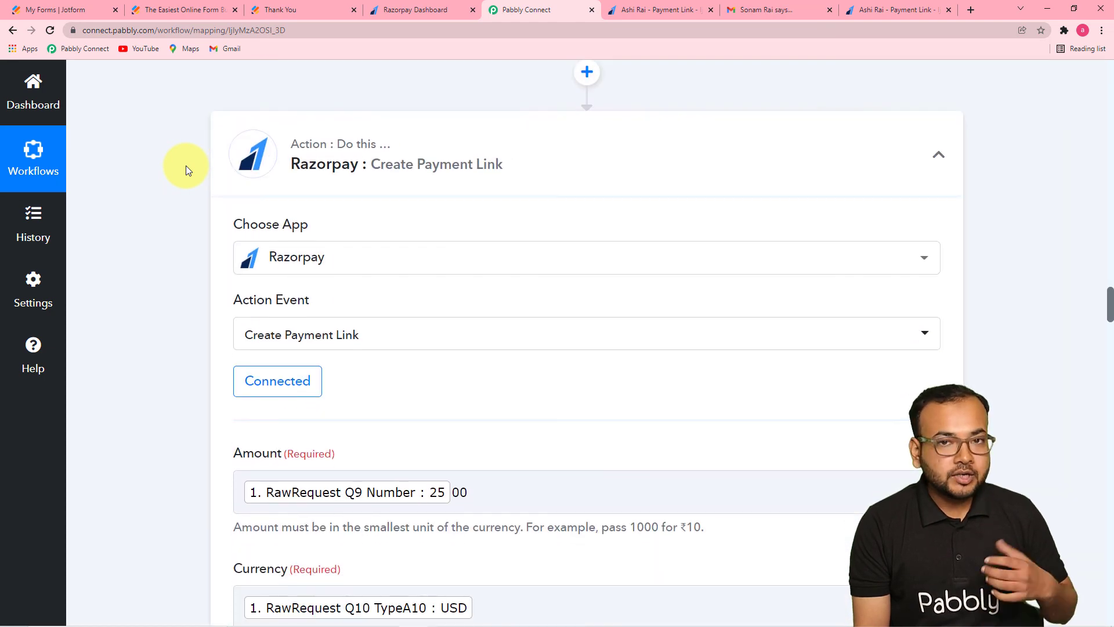
scroll(186, 165, "down", 8)
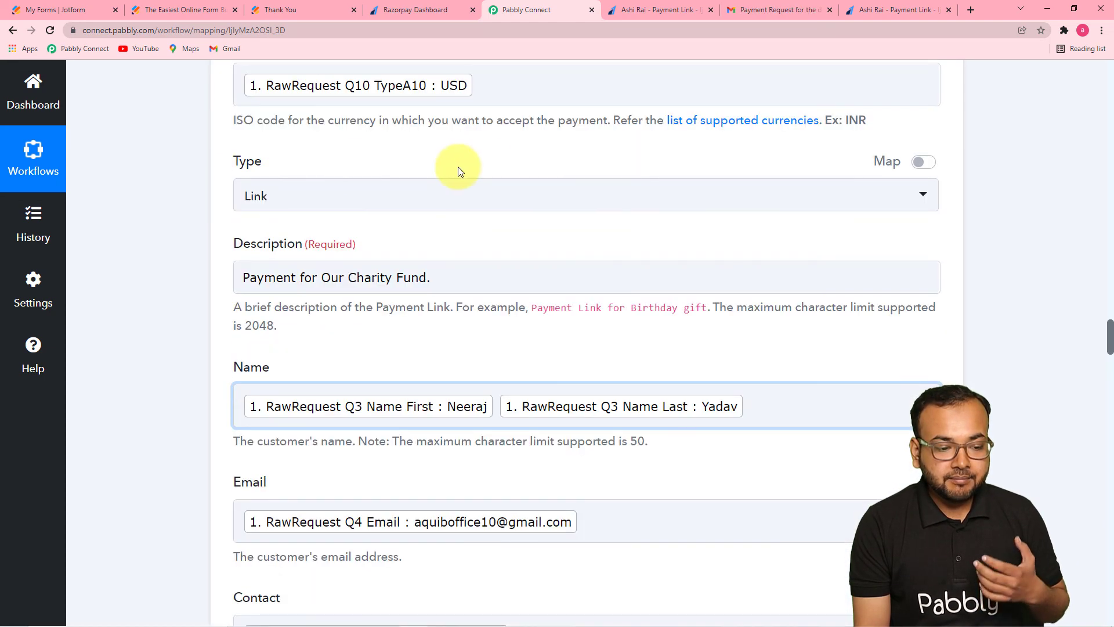
scroll(512, 373, "down", 8)
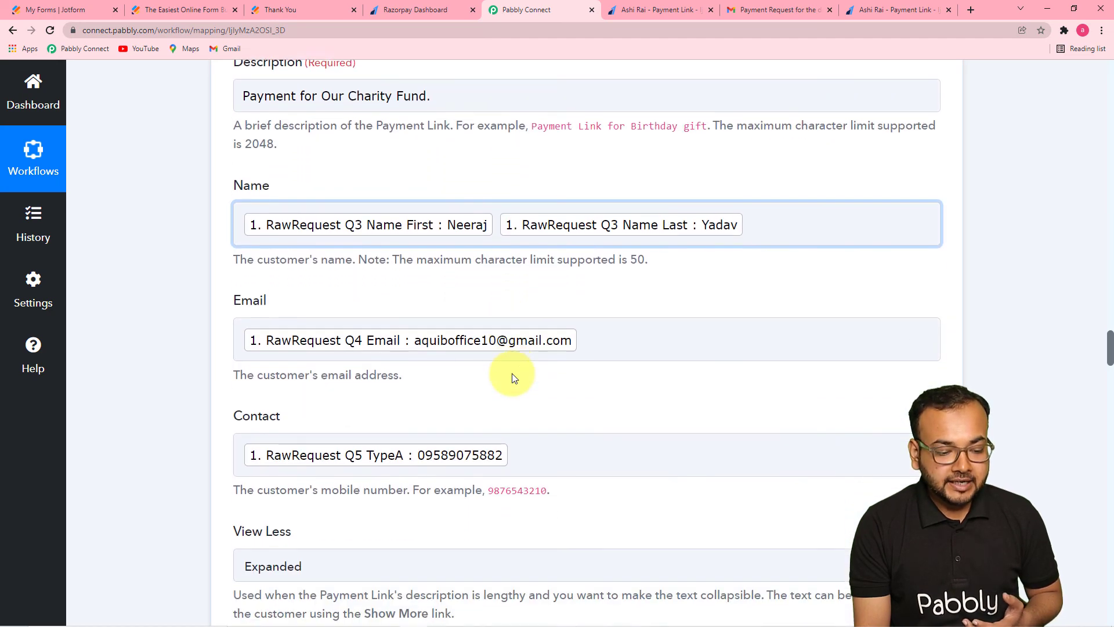
scroll(513, 377, "down", 19)
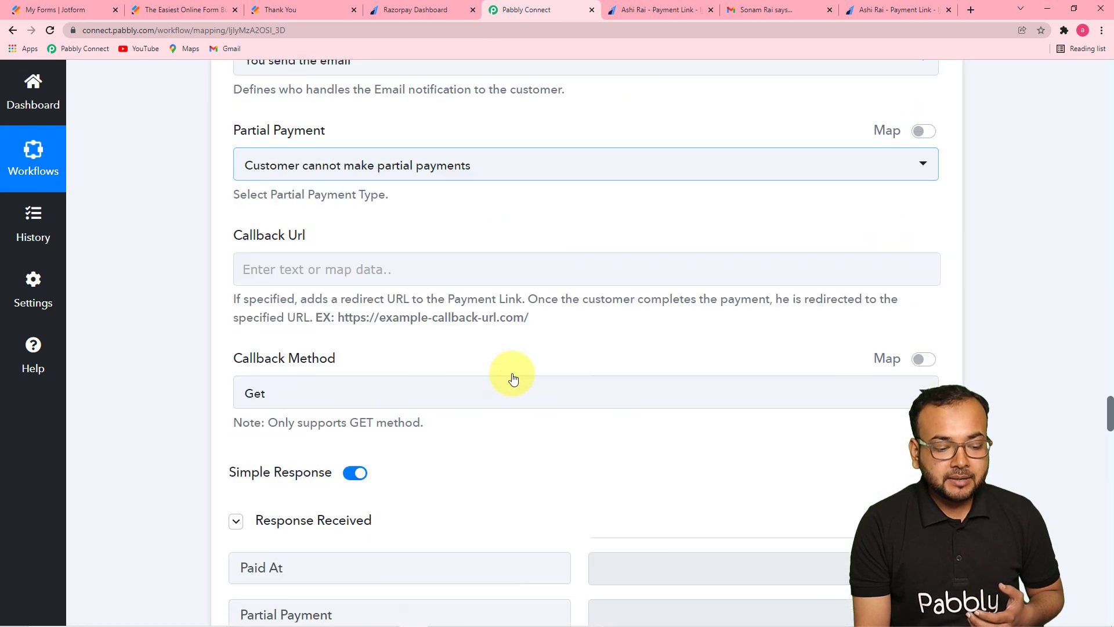
scroll(512, 373, "down", 1)
scroll(512, 374, "down", 4)
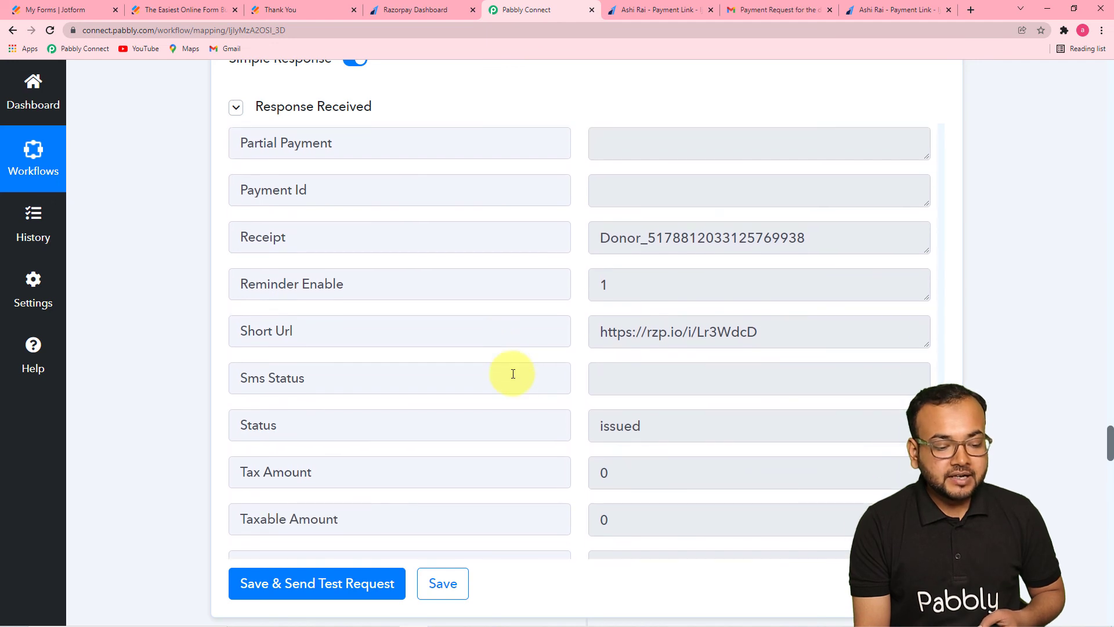
scroll(204, 333, "down", 4)
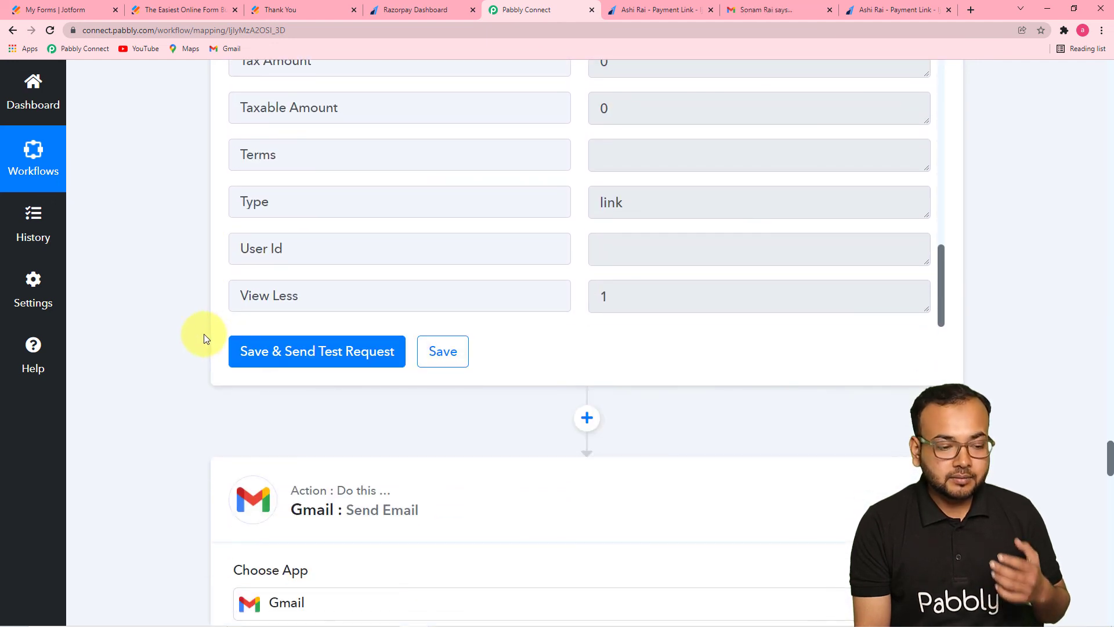
Check the Gmail Send Email action's recipient, sender name, content and response, and save the action without sending another test
scroll(204, 333, "down", 3)
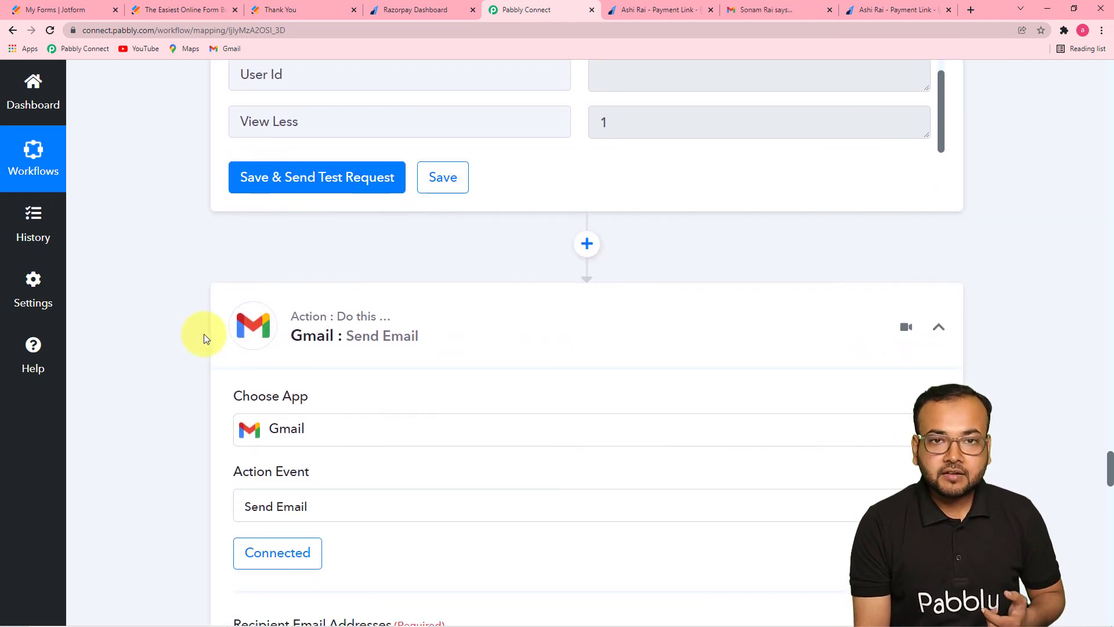
scroll(204, 333, "down", 3)
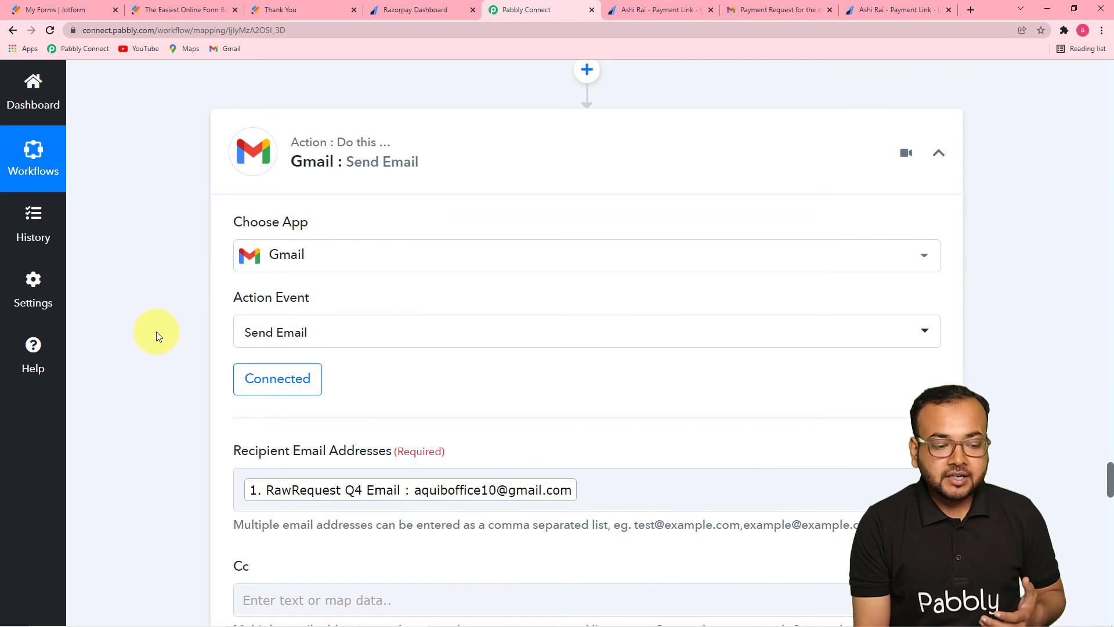
scroll(157, 334, "down", 5)
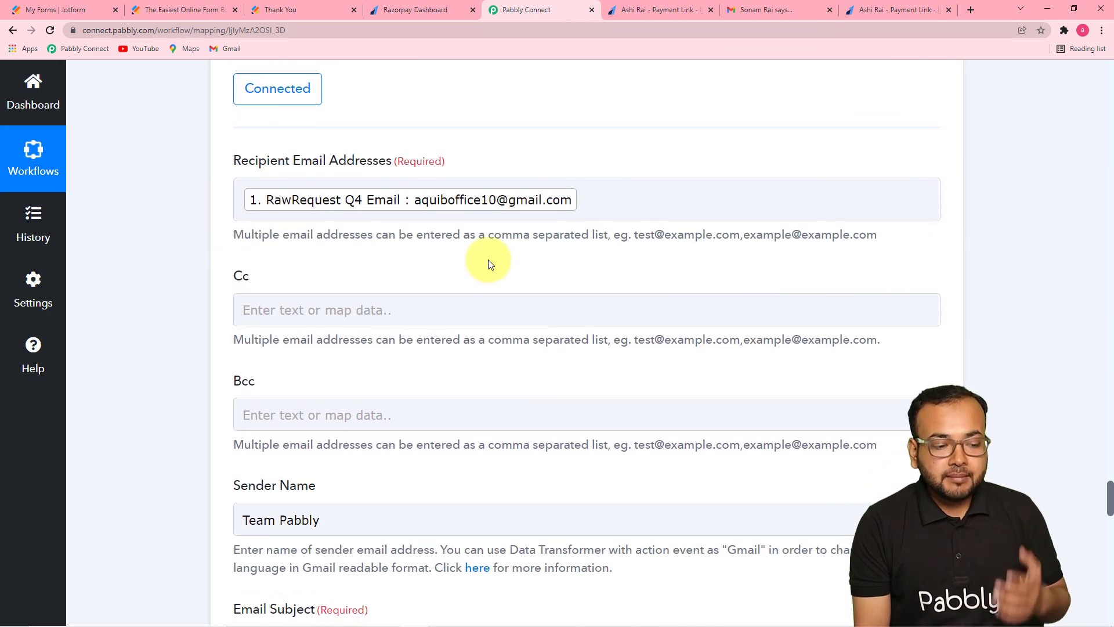
scroll(528, 267, "down", 10)
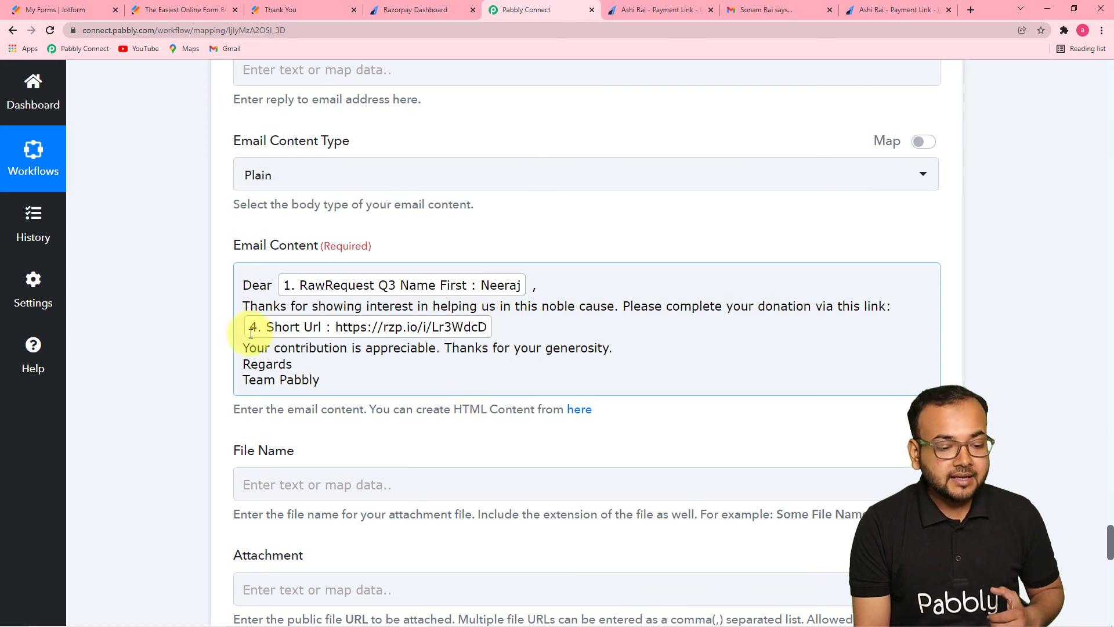
scroll(191, 327, "down", 9)
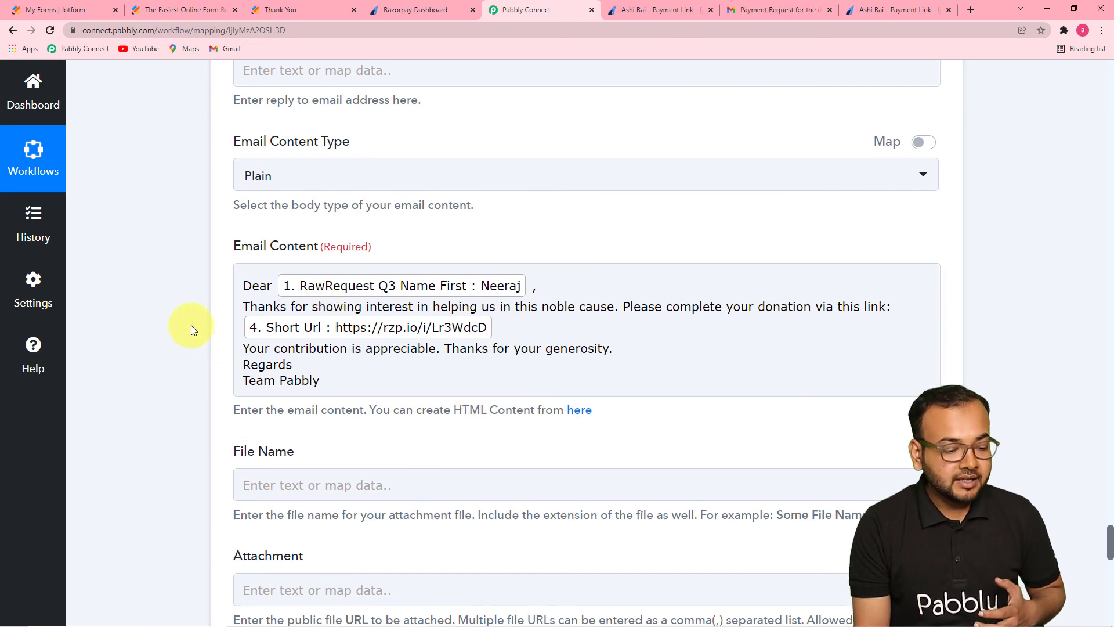
scroll(192, 328, "down", 7)
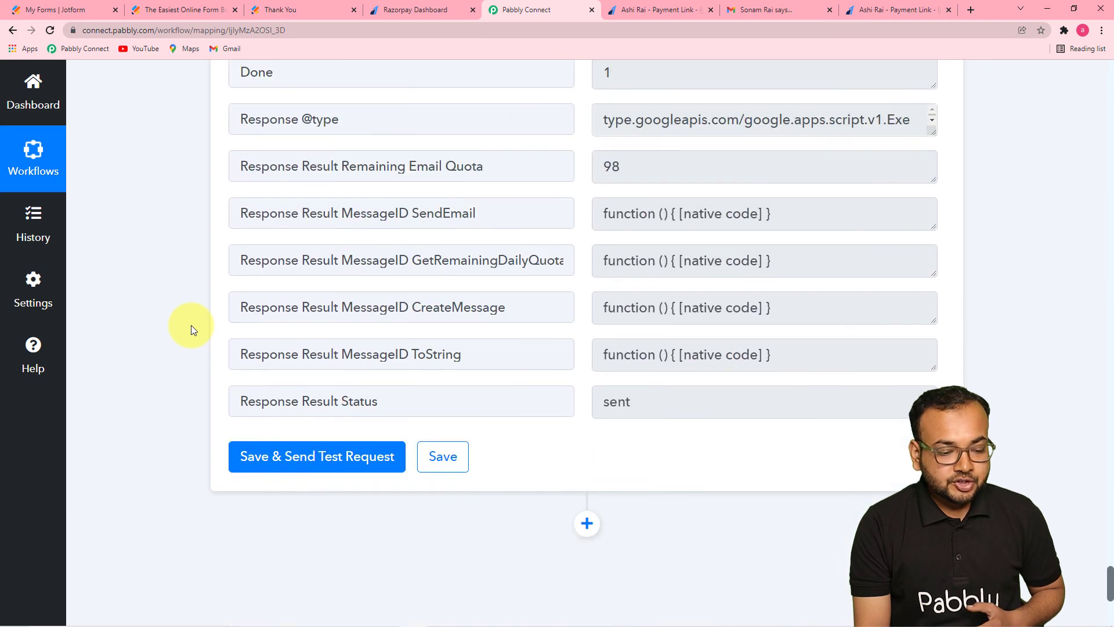
left_click(444, 267)
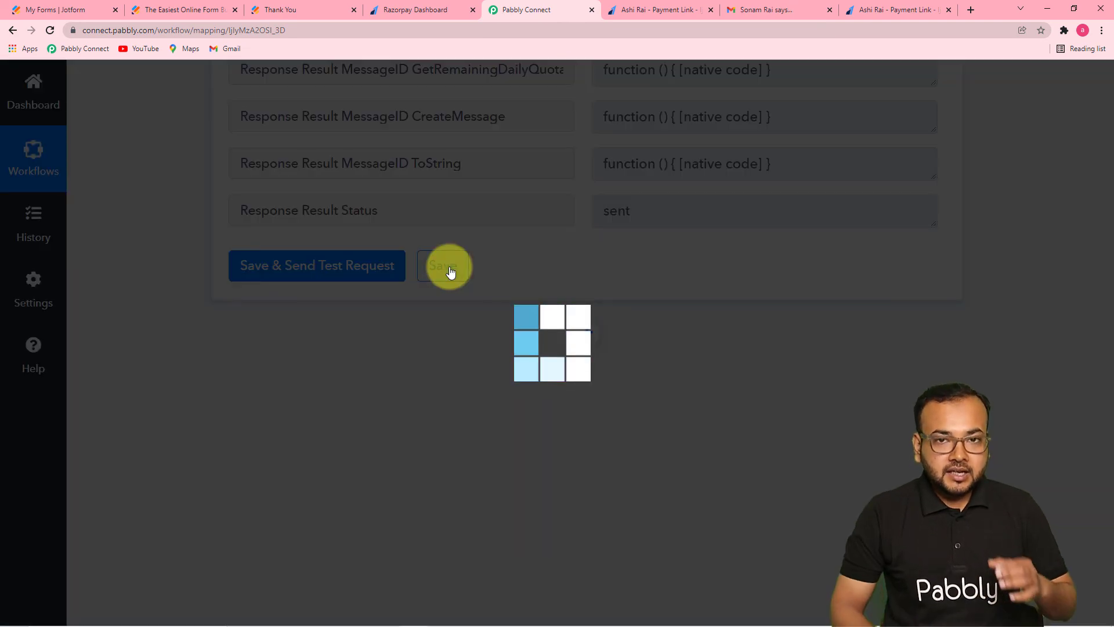